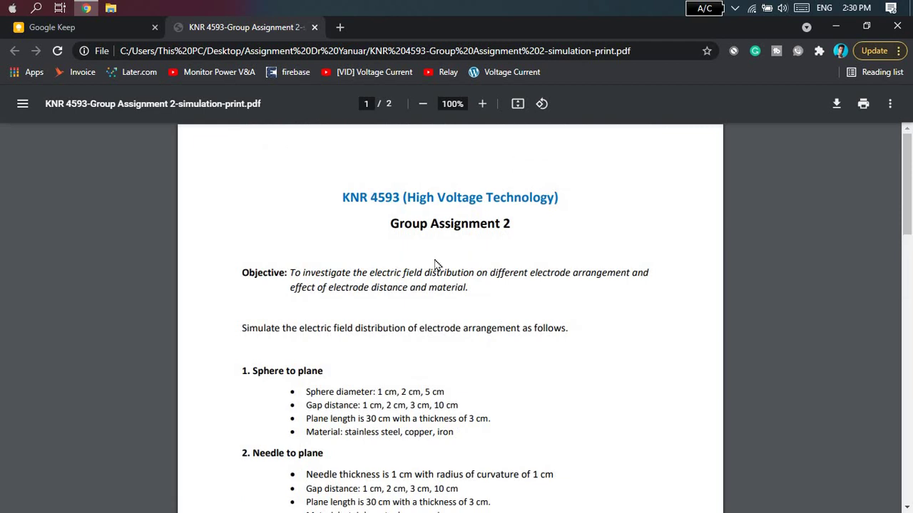
Step: Read through the group assignment brief and open its Finite Element Method Magnetics download link
{"action": "scroll", "coordinate": [478, 220], "scroll_direction": "down", "scroll_amount": 15}
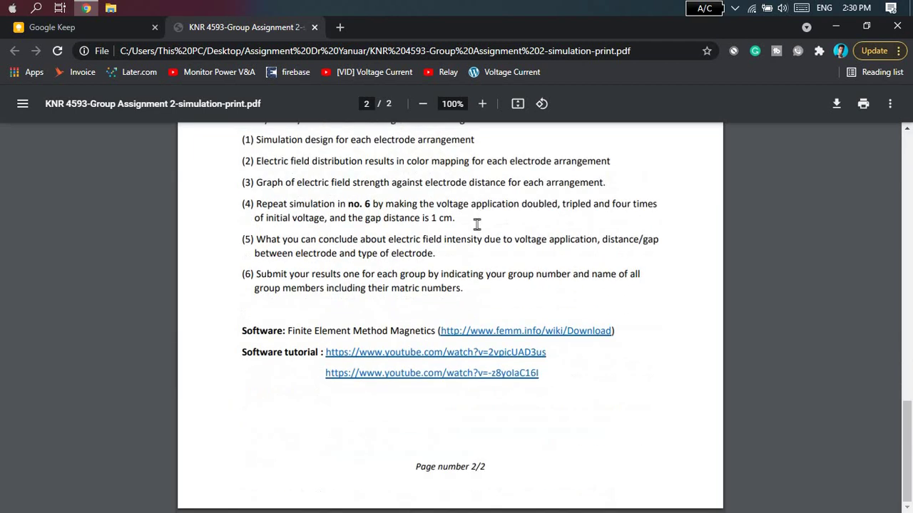
{"action": "scroll", "coordinate": [476, 224], "scroll_direction": "up", "scroll_amount": 5}
{"action": "scroll", "coordinate": [474, 225], "scroll_direction": "up", "scroll_amount": 10}
{"action": "scroll", "coordinate": [475, 232], "scroll_direction": "down", "scroll_amount": 15}
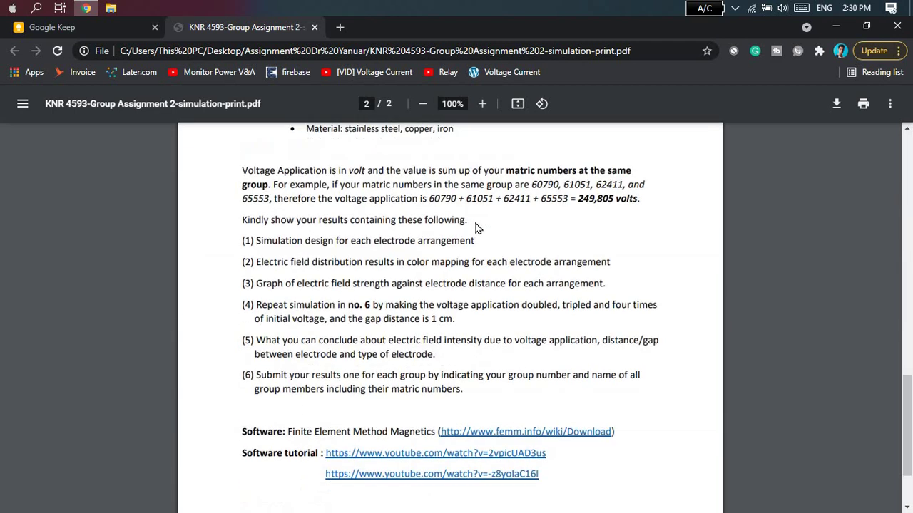
{"action": "scroll", "coordinate": [449, 292], "scroll_direction": "up", "scroll_amount": 3}
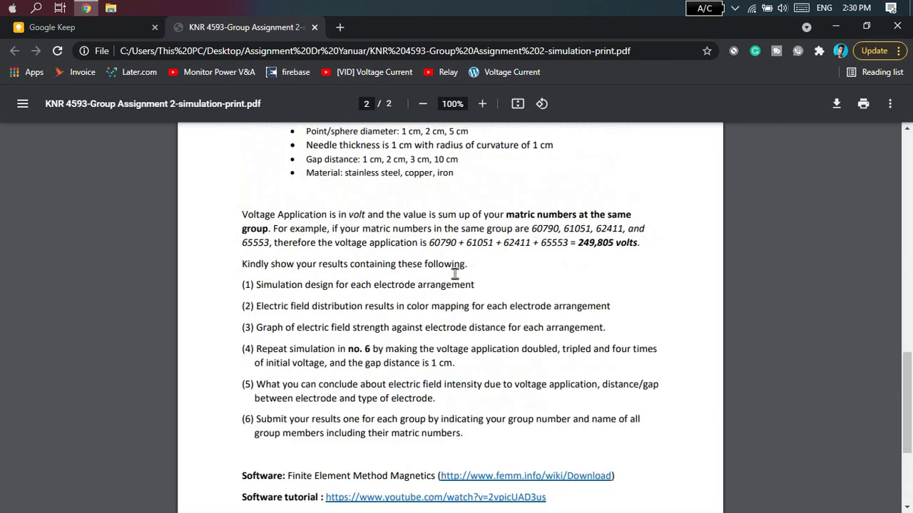
{"action": "scroll", "coordinate": [438, 336], "scroll_direction": "down", "scroll_amount": 3}
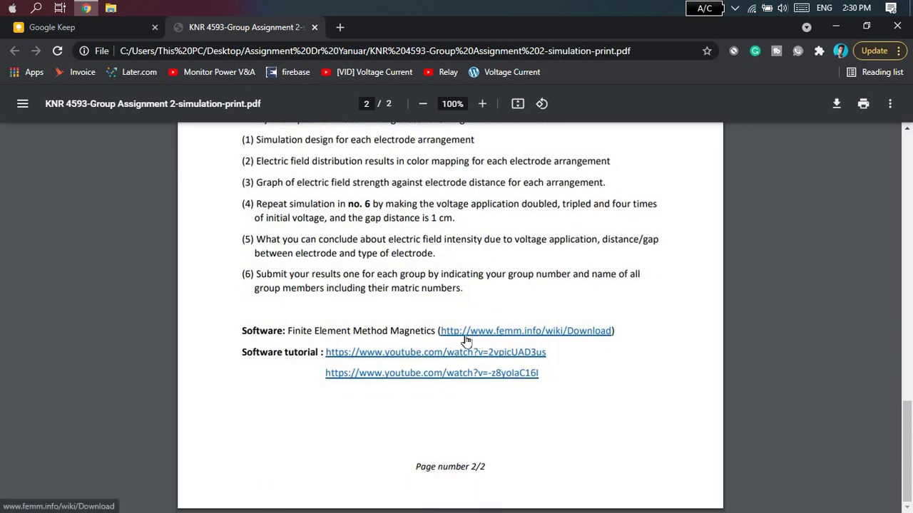
{"action": "left_click", "coordinate": [553, 335]}
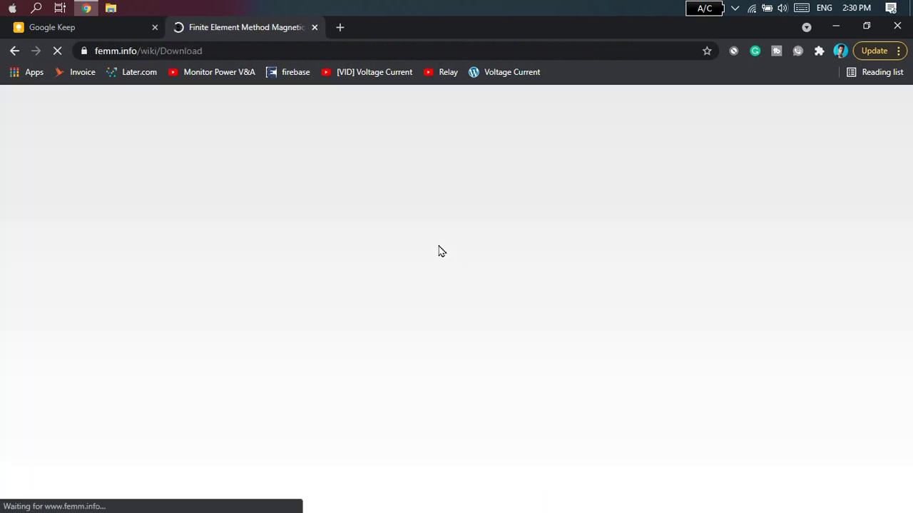
{"action": "scroll", "coordinate": [418, 240], "scroll_direction": "down", "scroll_amount": 3}
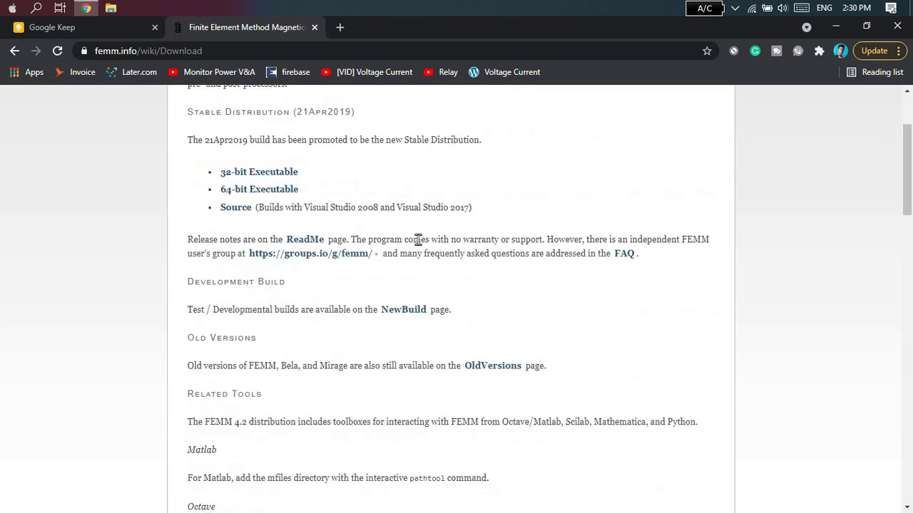
{"action": "scroll", "coordinate": [417, 245], "scroll_direction": "up", "scroll_amount": 3}
{"action": "scroll", "coordinate": [417, 245], "scroll_direction": "down", "scroll_amount": 1}
{"action": "scroll", "coordinate": [285, 271], "scroll_direction": "up", "scroll_amount": 1}
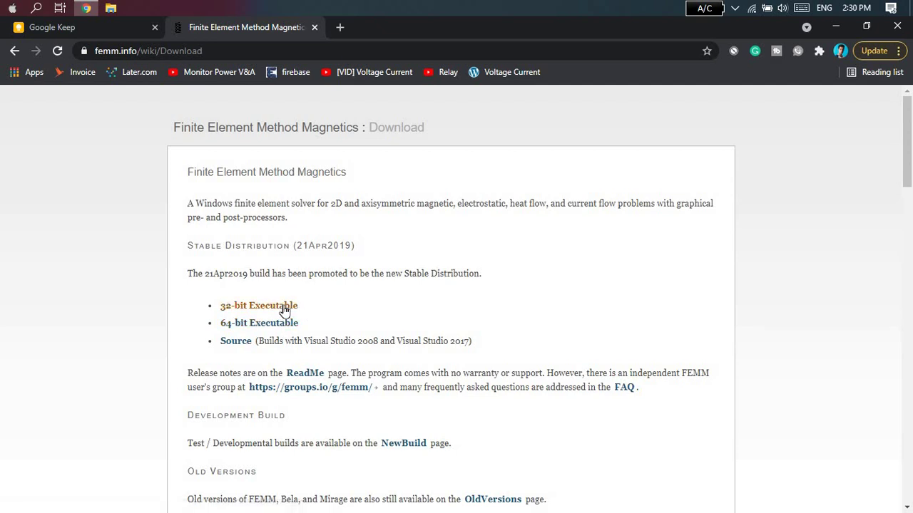
{"action": "left_click", "coordinate": [240, 328]}
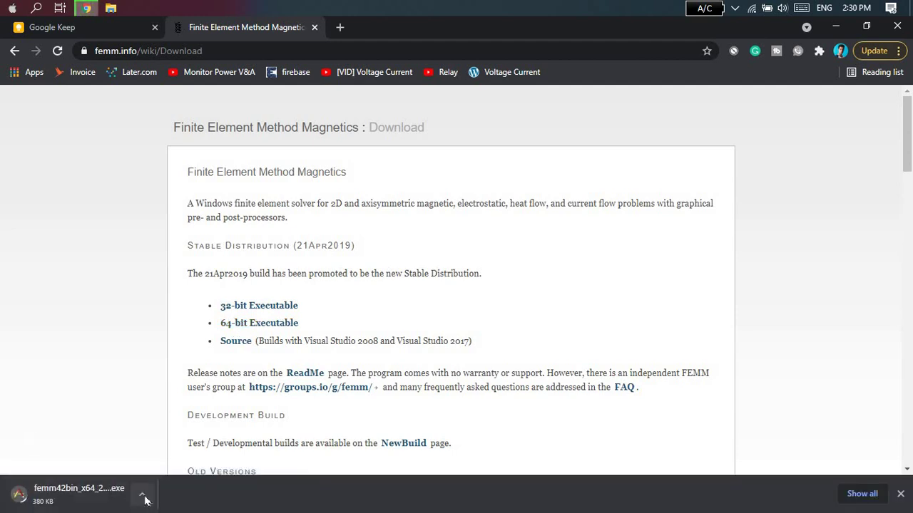
{"action": "left_click", "coordinate": [145, 501]}
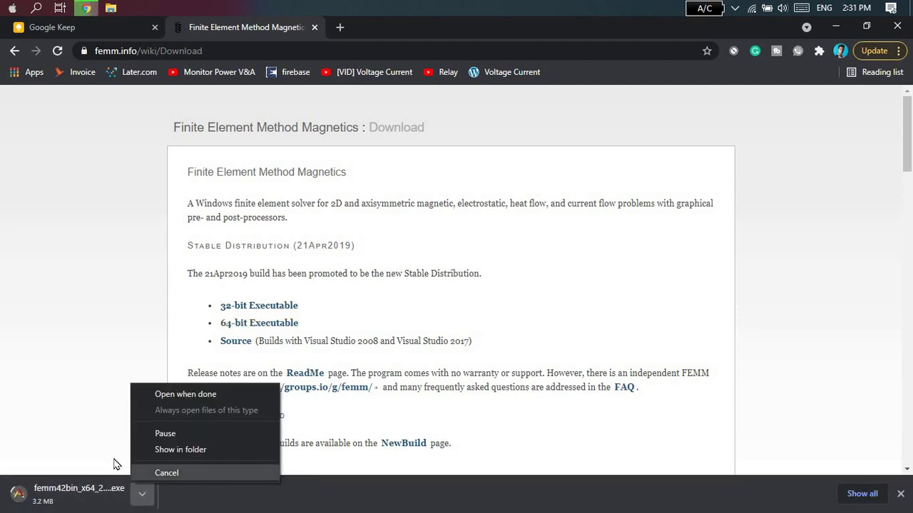
{"action": "left_click", "coordinate": [164, 473]}
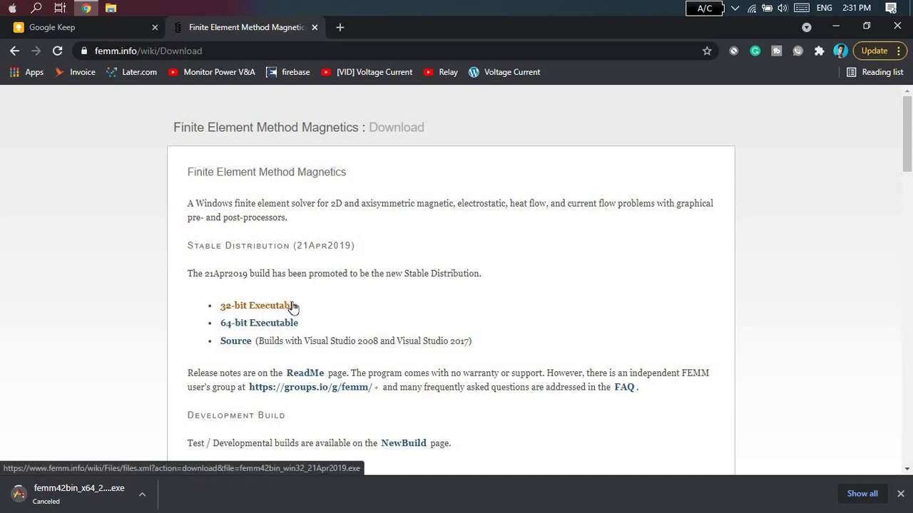
Step: Download the 64-bit executable of the stable distribution, dismiss the download bar and minimize the browser
{"action": "left_click", "coordinate": [249, 328]}
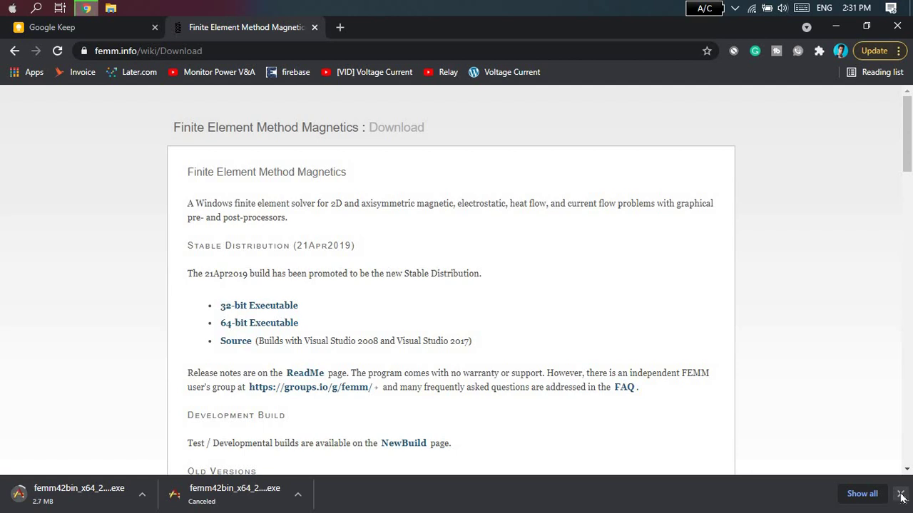
{"action": "left_click", "coordinate": [901, 494]}
{"action": "left_click", "coordinate": [836, 26]}
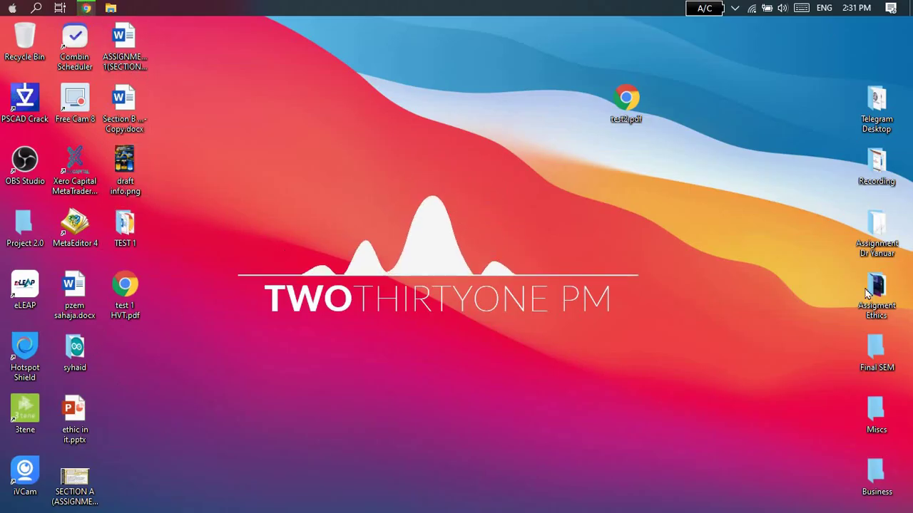
Step: Move the femm.exe shortcut from the lecturer's assignment folder to the desktop and back, and close the folder
{"action": "double_click", "coordinate": [876, 226]}
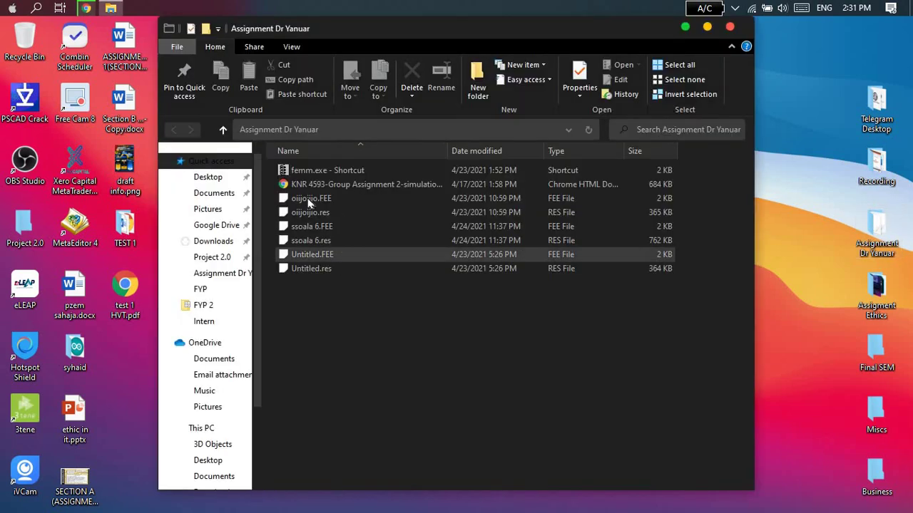
{"action": "left_click_drag", "start_coordinate": [298, 176], "coordinate": [136, 361]}
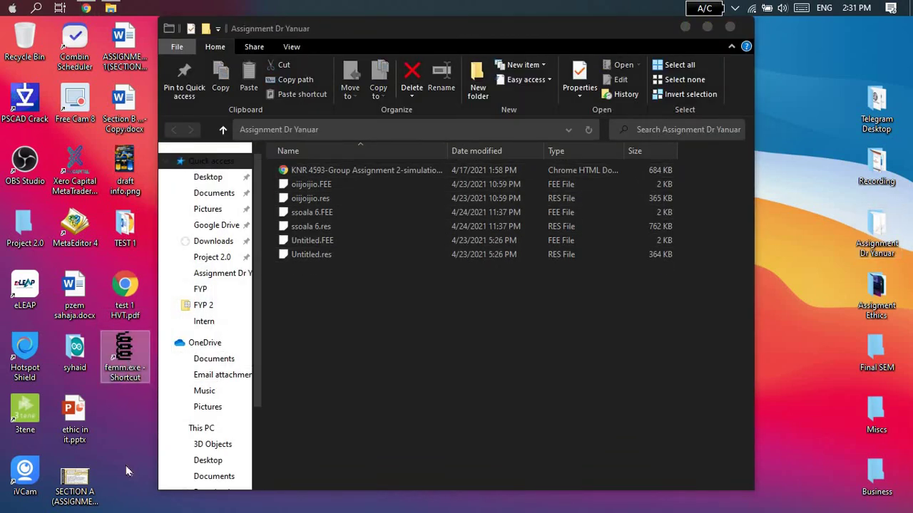
{"action": "left_click_drag", "start_coordinate": [487, 32], "coordinate": [648, 42]}
{"action": "left_click_drag", "start_coordinate": [122, 352], "coordinate": [528, 320]}
{"action": "left_click_drag", "start_coordinate": [627, 52], "coordinate": [501, 58]}
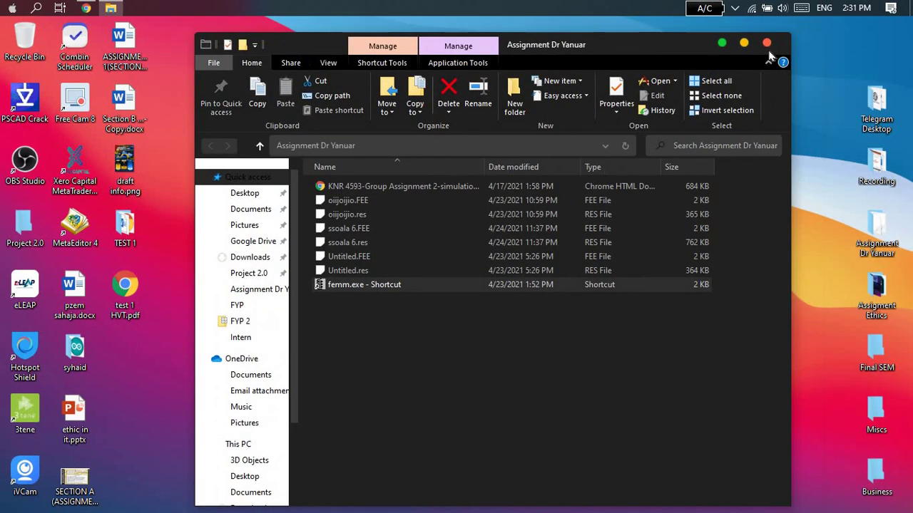
{"action": "left_click", "coordinate": [767, 44]}
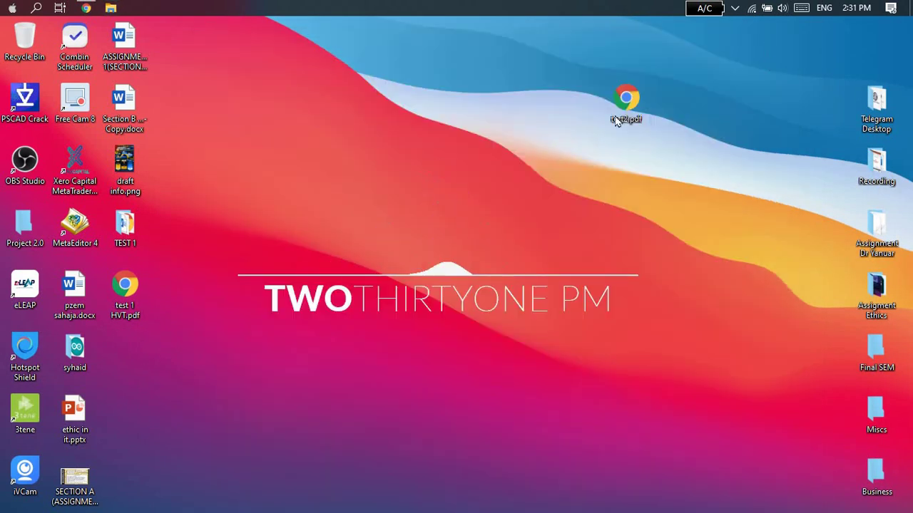
Step: Browse to the bin folder inside femm42 on Local Disk (C:) in File Explorer
{"action": "left_click", "coordinate": [119, 8]}
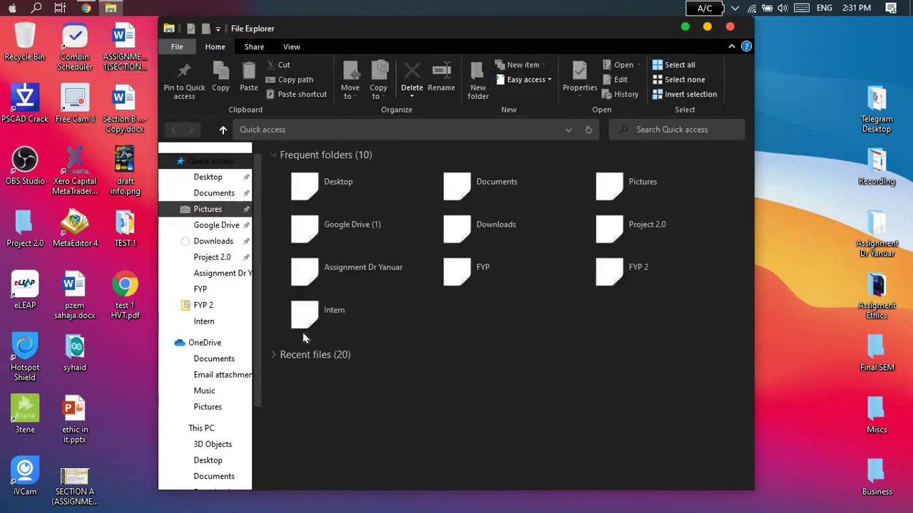
{"action": "scroll", "coordinate": [240, 414], "scroll_direction": "down", "scroll_amount": 2}
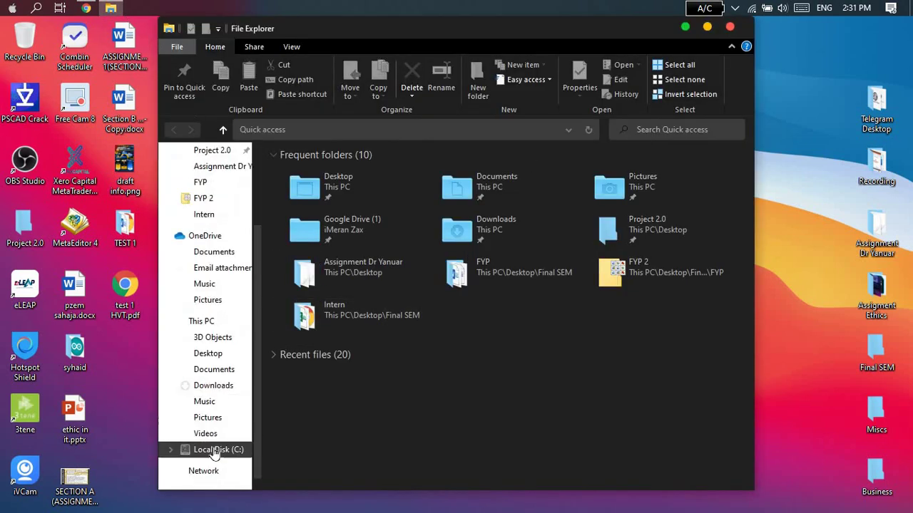
{"action": "left_click", "coordinate": [202, 322]}
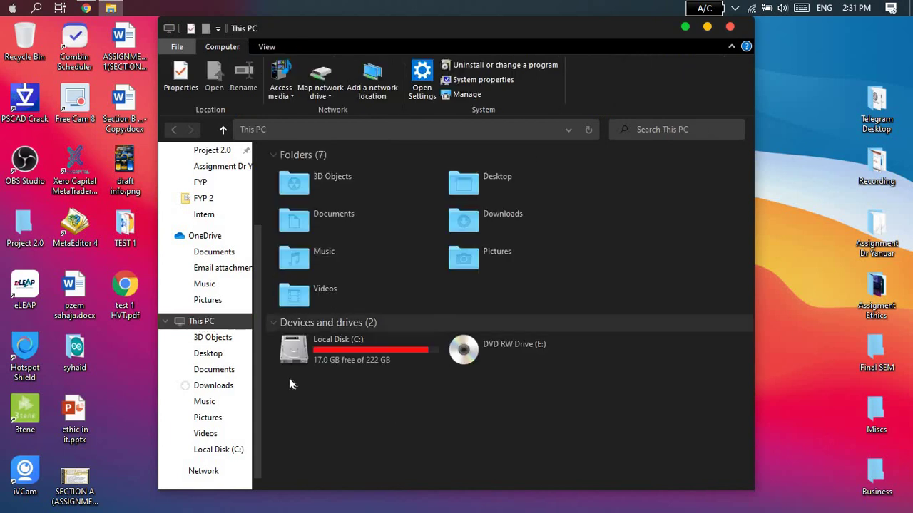
{"action": "double_click", "coordinate": [326, 352]}
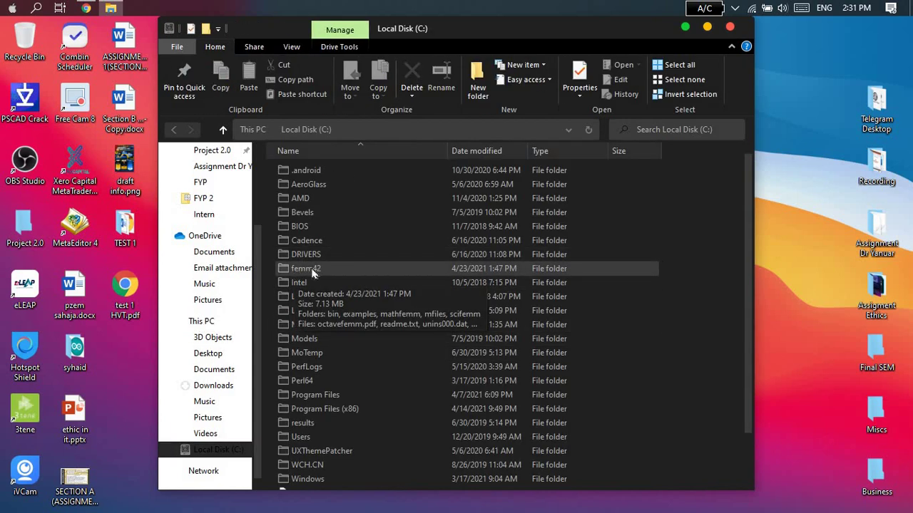
{"action": "double_click", "coordinate": [311, 271]}
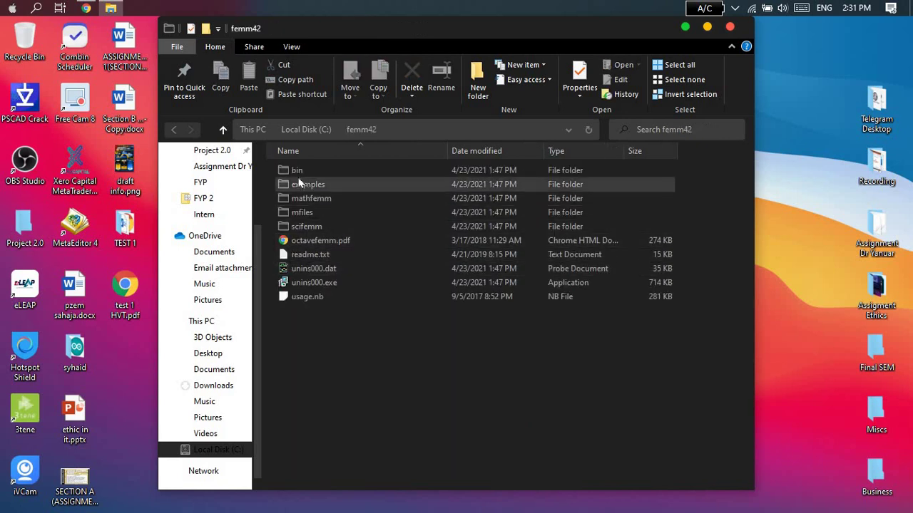
{"action": "double_click", "coordinate": [300, 172]}
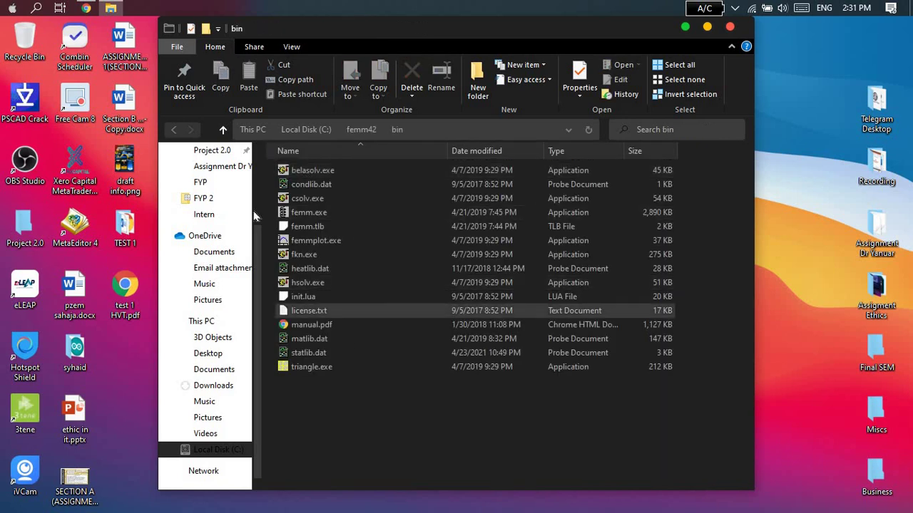
Step: Create a desktop shortcut for femm.exe
{"action": "right_click", "coordinate": [304, 218]}
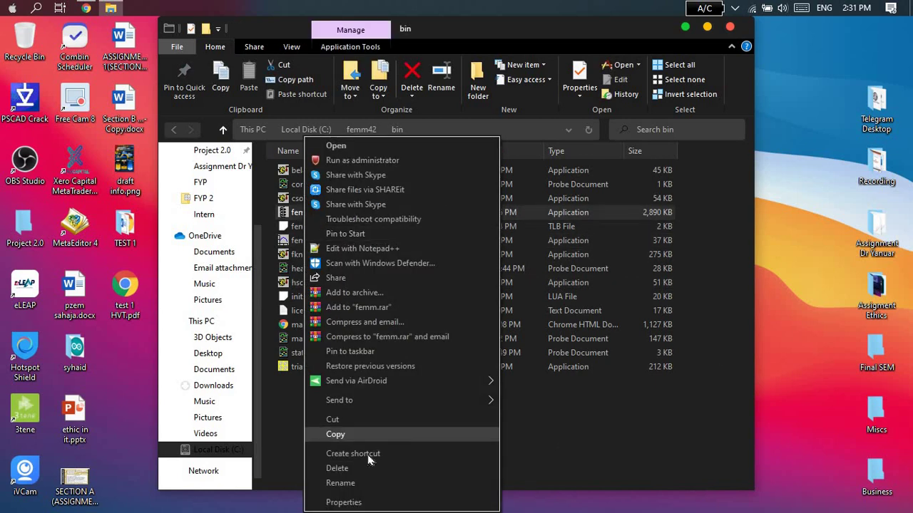
{"action": "mouse_move", "coordinate": [381, 401]}
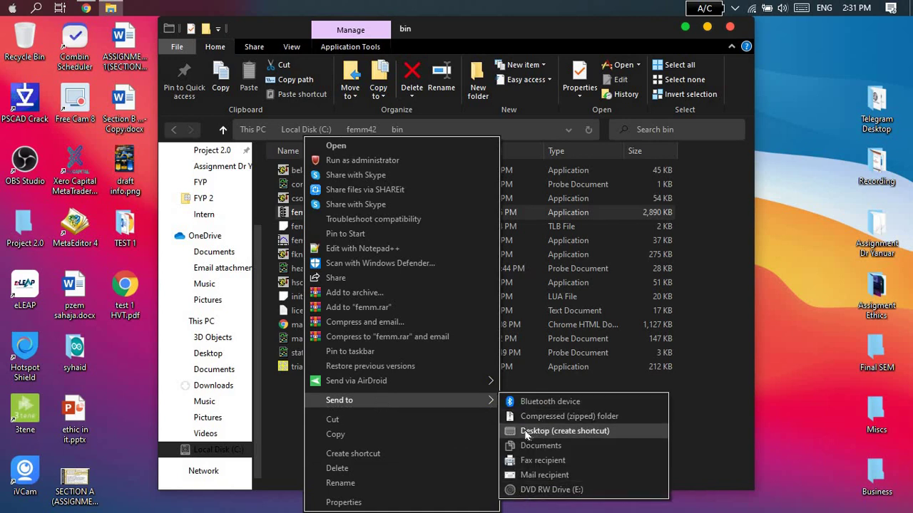
{"action": "left_click", "coordinate": [526, 432]}
{"action": "right_click", "coordinate": [342, 218]}
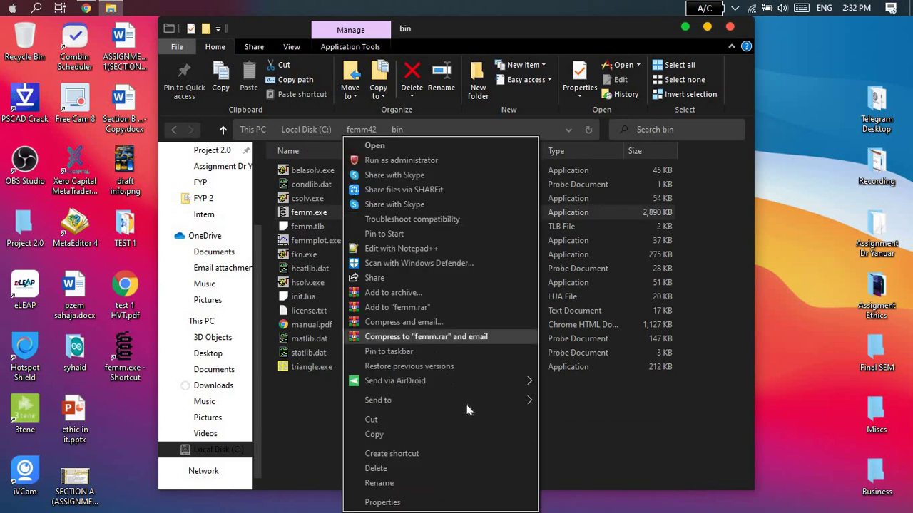
{"action": "mouse_move", "coordinate": [467, 405]}
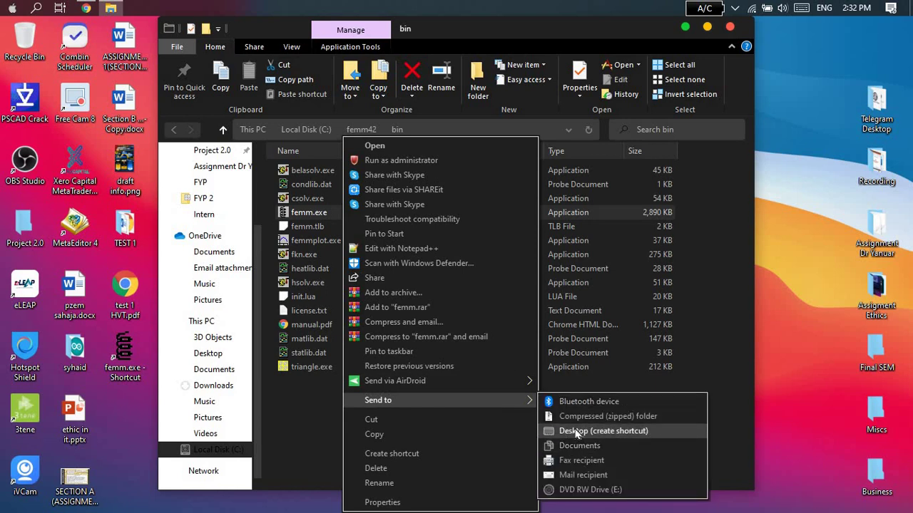
{"action": "left_click", "coordinate": [720, 285]}
Step: Close the folder window, return to the assignment PDF in the browser and examine the plane-to-plane and sphere-to-plane requirements
{"action": "left_click", "coordinate": [729, 26]}
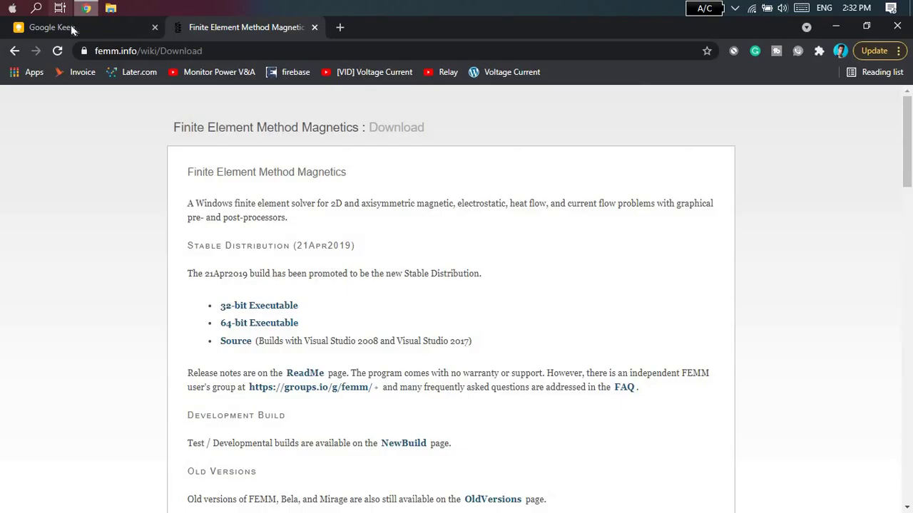
{"action": "left_click", "coordinate": [72, 29]}
{"action": "left_click", "coordinate": [244, 27]}
{"action": "left_click", "coordinate": [14, 50]}
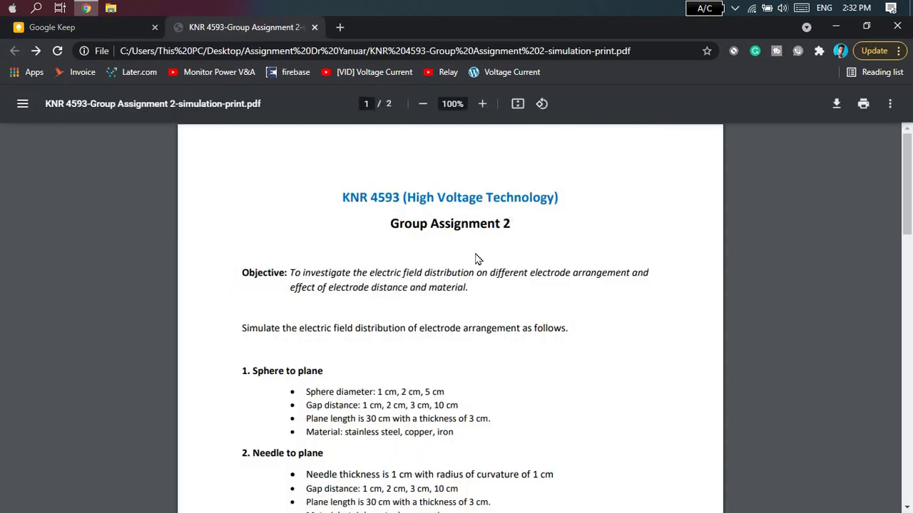
{"action": "scroll", "coordinate": [479, 254], "scroll_direction": "down", "scroll_amount": 5}
{"action": "scroll", "coordinate": [281, 251], "scroll_direction": "up", "scroll_amount": 1}
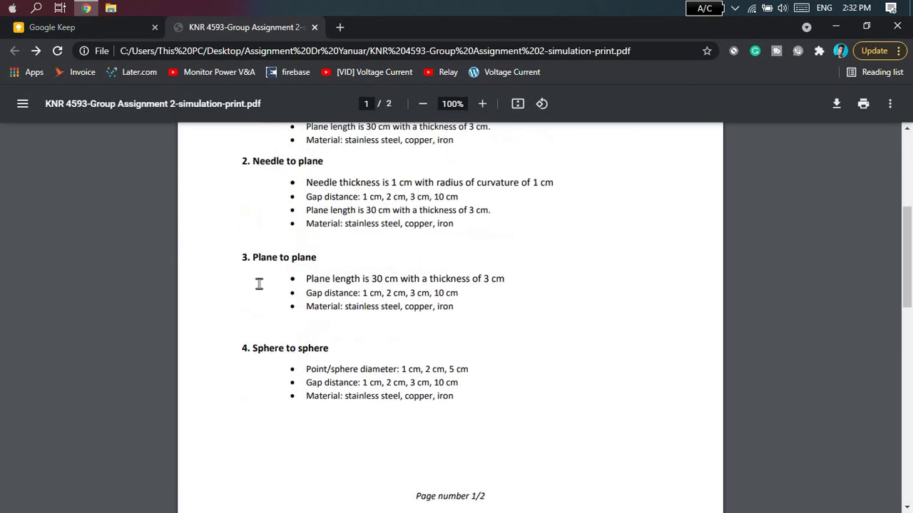
{"action": "left_click_drag", "start_coordinate": [323, 283], "coordinate": [220, 275]}
{"action": "left_click", "coordinate": [346, 292]}
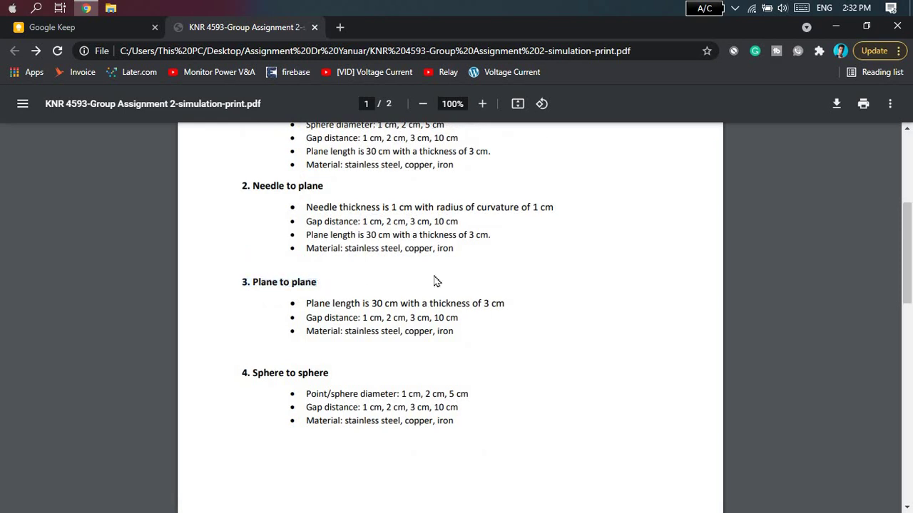
{"action": "scroll", "coordinate": [275, 240], "scroll_direction": "up", "scroll_amount": 5}
{"action": "scroll", "coordinate": [325, 312], "scroll_direction": "down", "scroll_amount": 1}
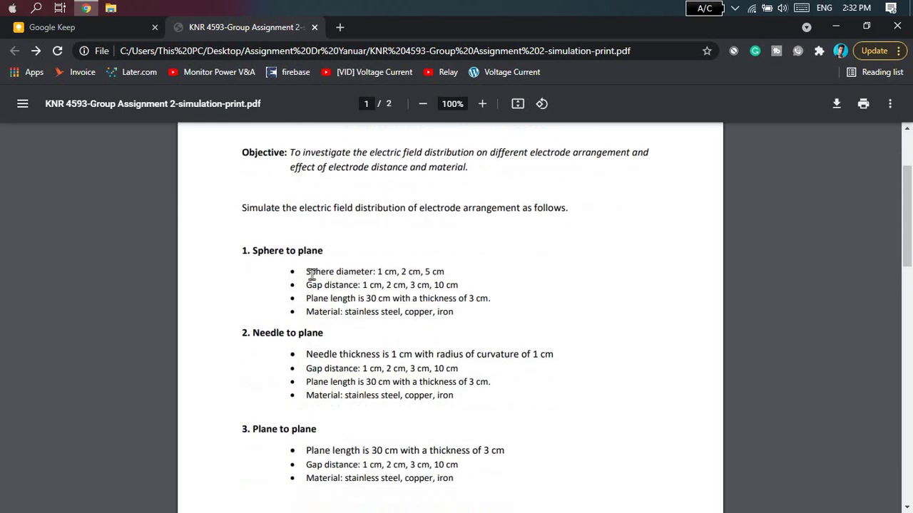
{"action": "triple_click", "coordinate": [342, 234]}
{"action": "left_click", "coordinate": [504, 278]}
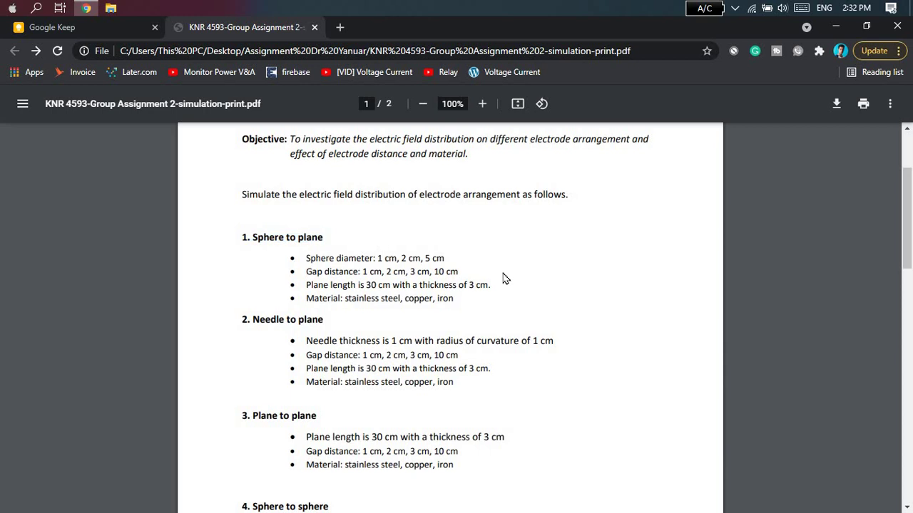
Step: Launch FEMM from its desktop shortcut, create a new Electrostatics Problem and maximize the window
{"action": "left_click", "coordinate": [834, 27]}
{"action": "double_click", "coordinate": [106, 349]}
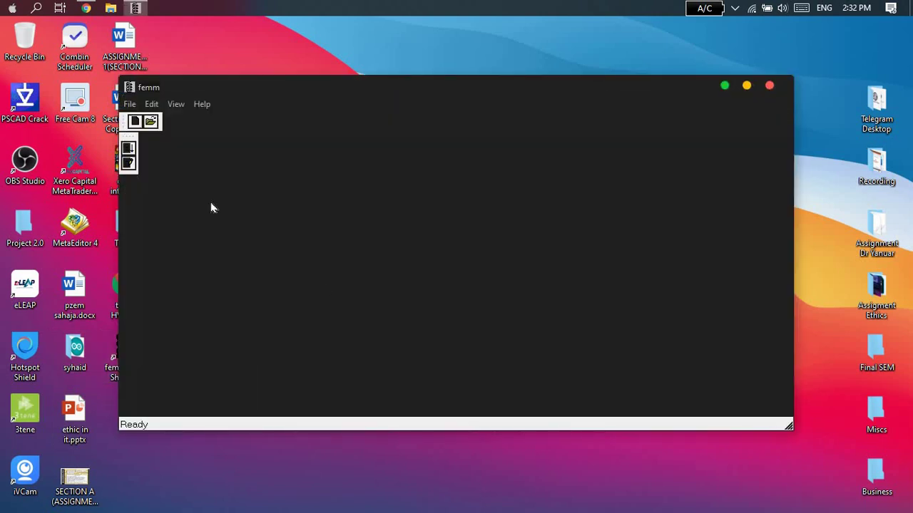
{"action": "left_click", "coordinate": [135, 123]}
{"action": "left_click", "coordinate": [492, 256]}
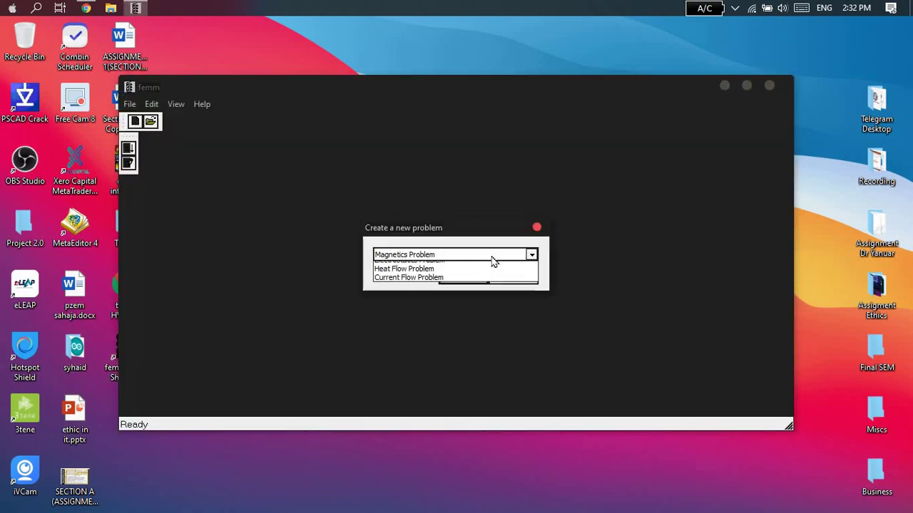
{"action": "left_click", "coordinate": [454, 277]}
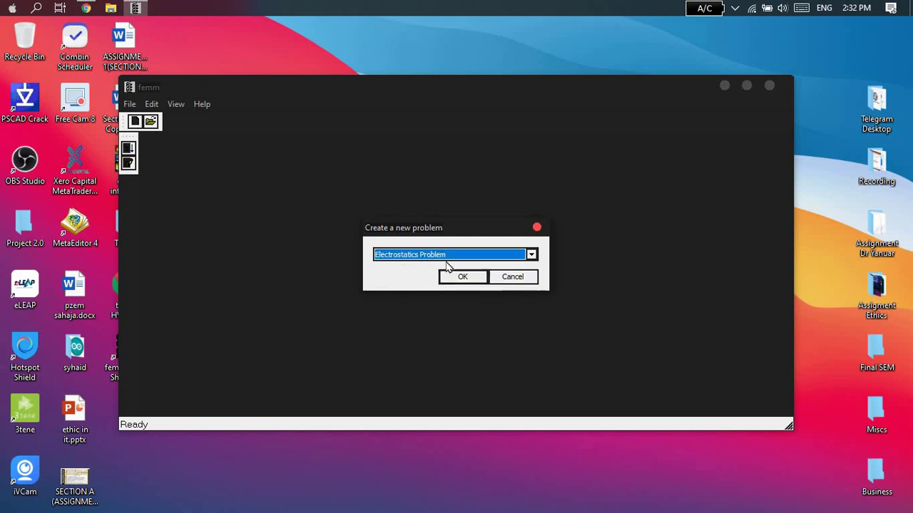
{"action": "left_click", "coordinate": [438, 260]}
{"action": "left_click", "coordinate": [424, 277]}
{"action": "left_click", "coordinate": [464, 279]}
{"action": "left_click", "coordinate": [748, 87]}
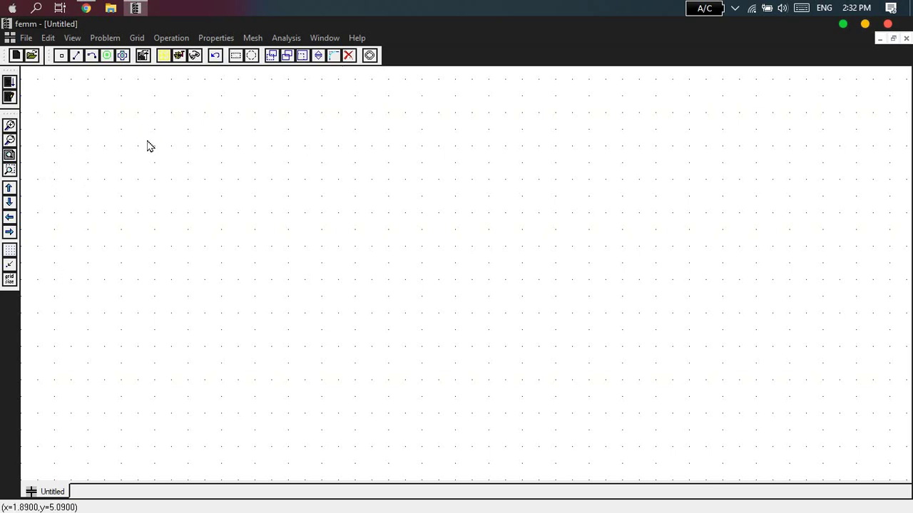
Step: Check the sphere-to-plane heading in the assignment PDF, switch to Paint and enlarge the blank canvas to about 1015 × 519 px
{"action": "key", "text": "alt+Tab"}
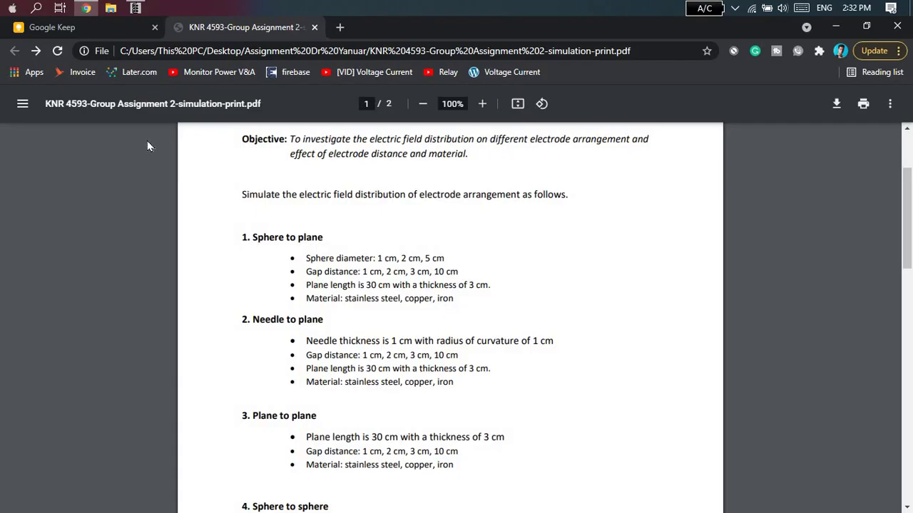
{"action": "triple_click", "coordinate": [311, 241]}
{"action": "left_click", "coordinate": [393, 228]}
{"action": "left_click", "coordinate": [6, 7]}
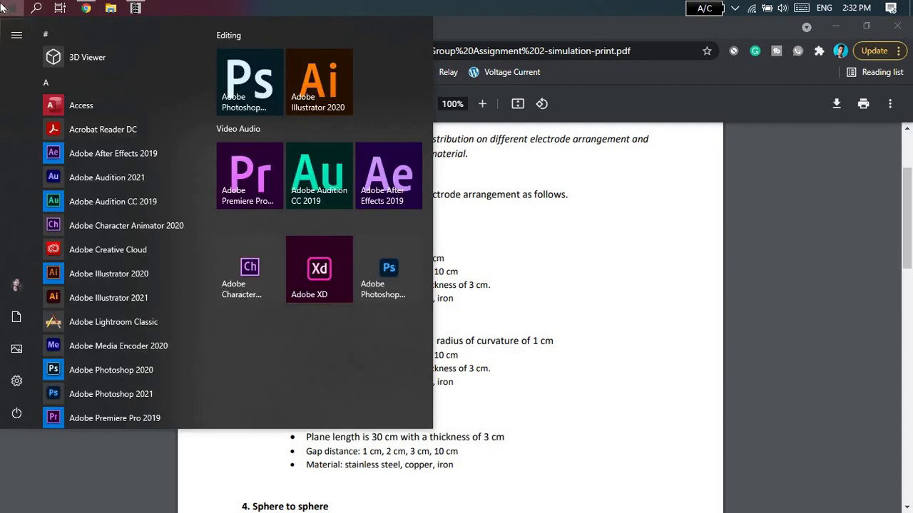
{"action": "type", "text": "PAINT"}
{"action": "left_click", "coordinate": [82, 107]}
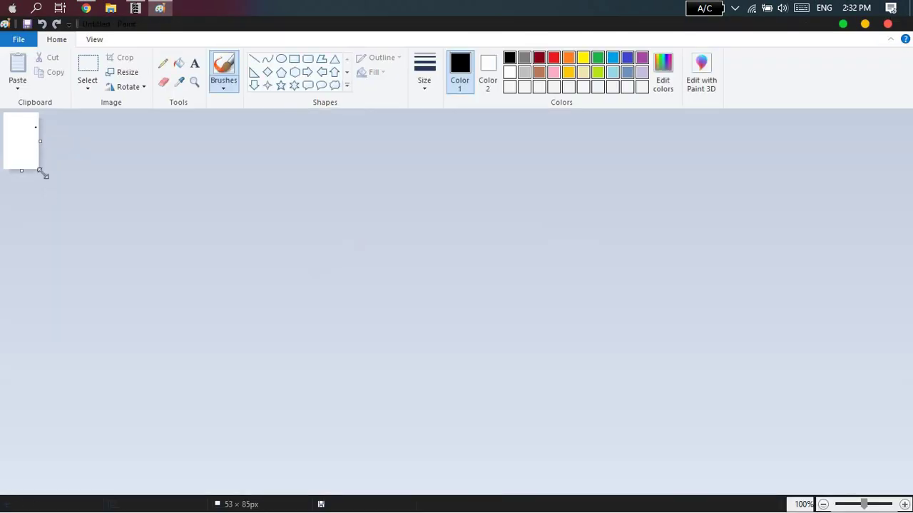
{"action": "left_click_drag", "start_coordinate": [41, 171], "coordinate": [682, 460]}
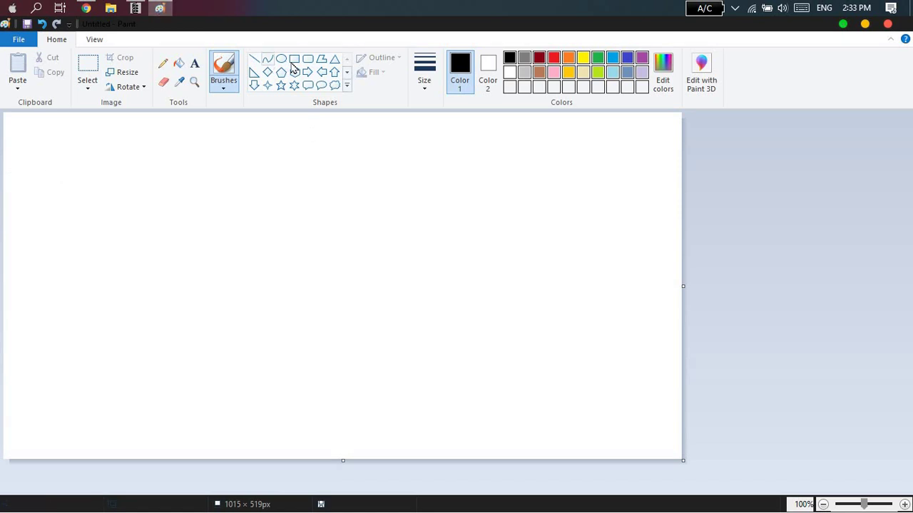
Step: Draw a circle about 182 × 188 px and a flat rectangle about 509 × 45 px below it
{"action": "left_click", "coordinate": [280, 60]}
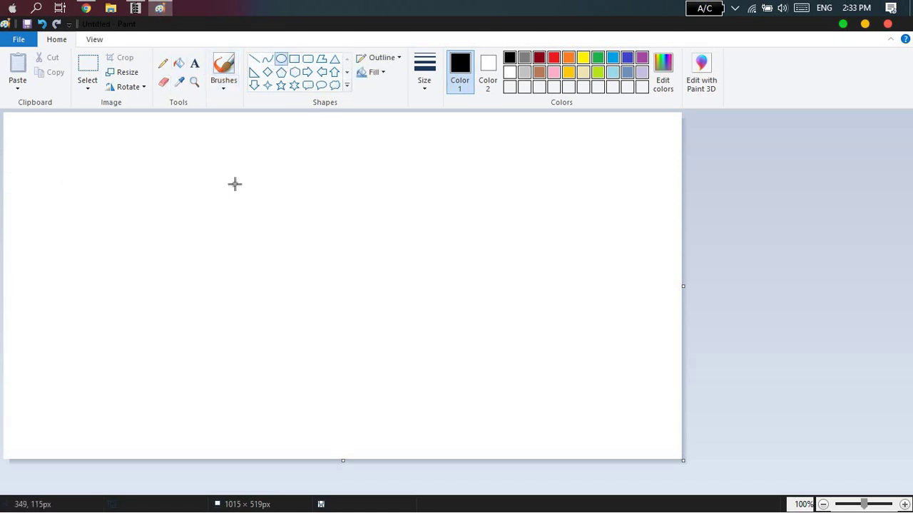
{"action": "left_click_drag", "start_coordinate": [235, 184], "coordinate": [354, 303]}
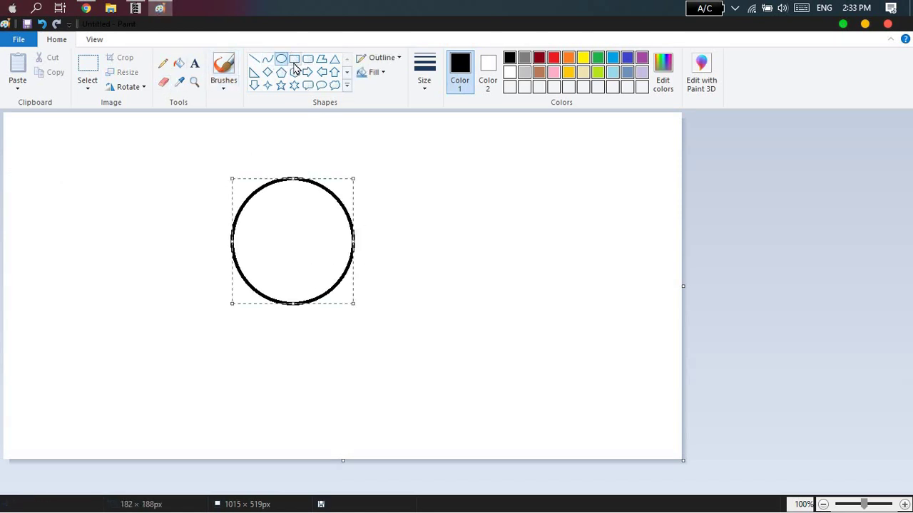
{"action": "left_click", "coordinate": [293, 60]}
{"action": "left_click_drag", "start_coordinate": [126, 341], "coordinate": [467, 371]}
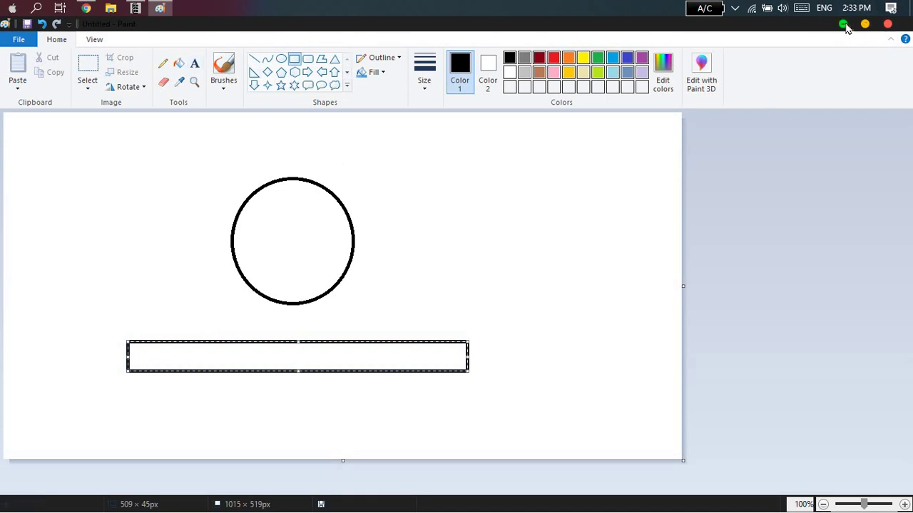
Step: Examine the sphere diameter, gap distance, plane size and material requirements in the assignment PDF against the Paint sketch
{"action": "left_click", "coordinate": [843, 24]}
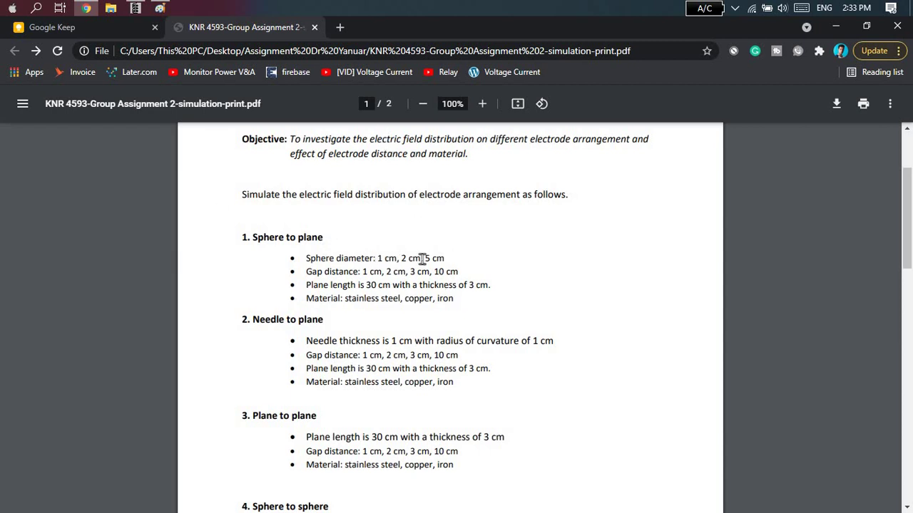
{"action": "left_click_drag", "start_coordinate": [303, 258], "coordinate": [382, 259]}
{"action": "left_click", "coordinate": [385, 272]}
{"action": "left_click_drag", "start_coordinate": [304, 272], "coordinate": [379, 270]}
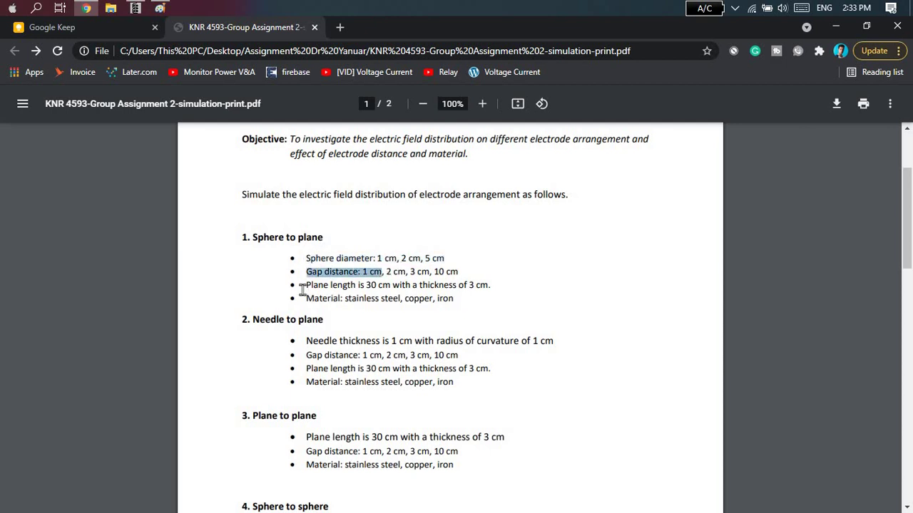
{"action": "left_click_drag", "start_coordinate": [308, 285], "coordinate": [404, 286]}
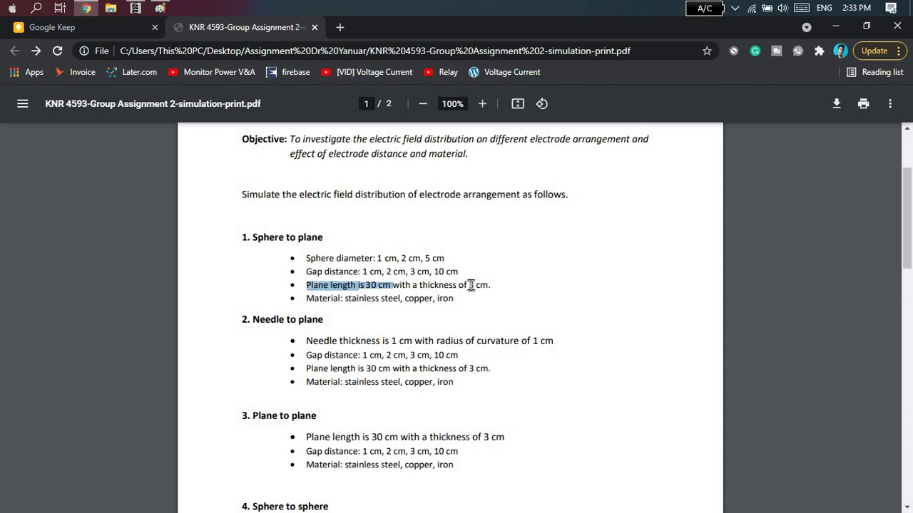
{"action": "left_click_drag", "start_coordinate": [503, 285], "coordinate": [459, 288]}
{"action": "left_click_drag", "start_coordinate": [321, 296], "coordinate": [469, 303]}
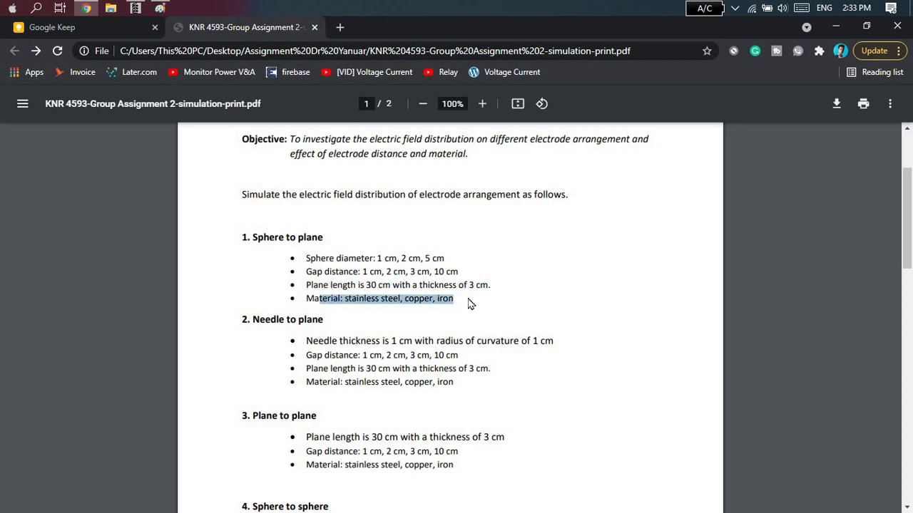
{"action": "left_click", "coordinate": [310, 244]}
{"action": "key", "text": "alt+Tab"}
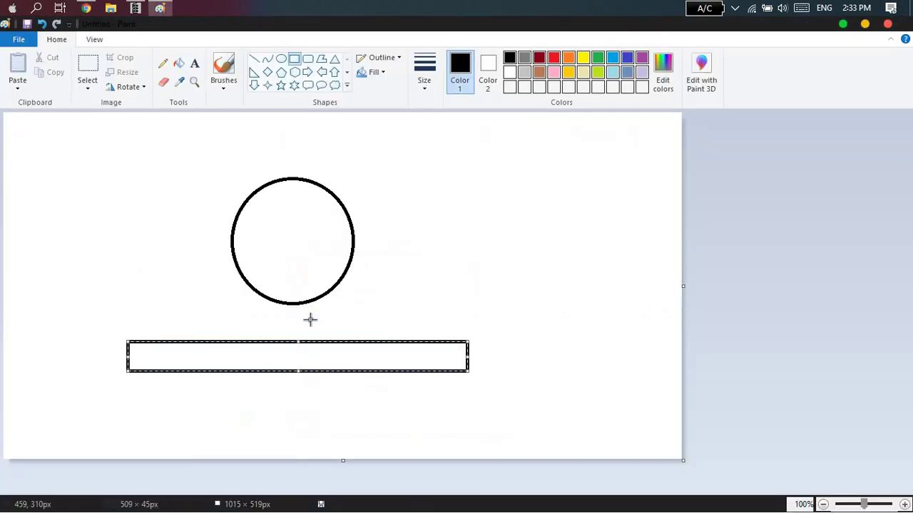
{"action": "key", "text": "alt+Tab"}
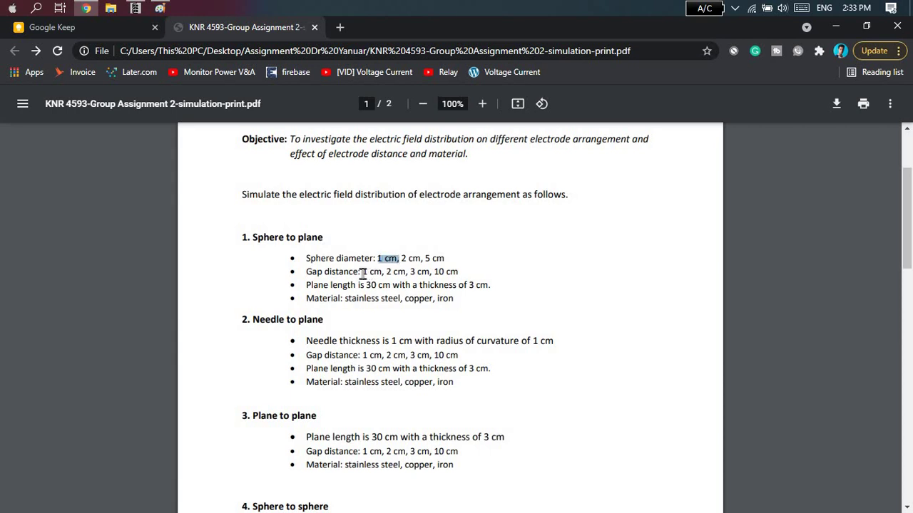
{"action": "left_click_drag", "start_coordinate": [385, 272], "coordinate": [494, 283]}
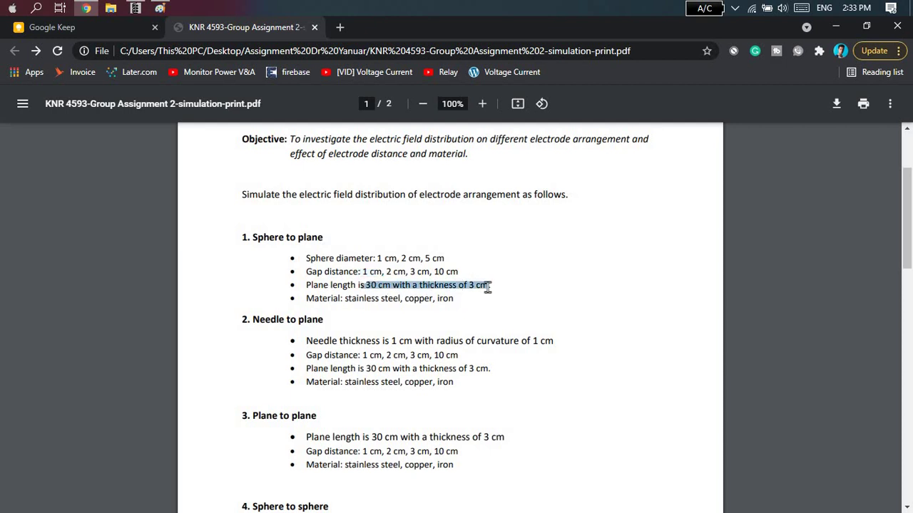
{"action": "left_click_drag", "start_coordinate": [348, 300], "coordinate": [415, 300]}
{"action": "left_click", "coordinate": [368, 294]}
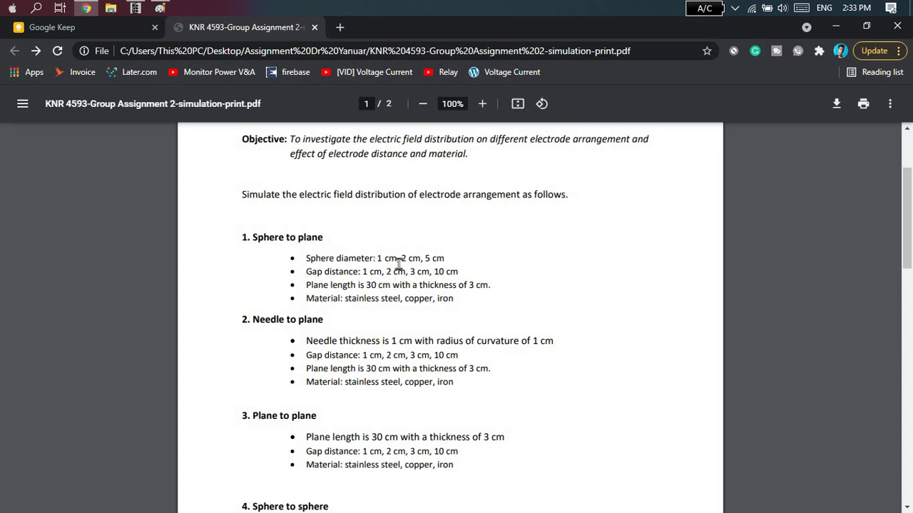
{"action": "key", "text": "alt+Tab"}
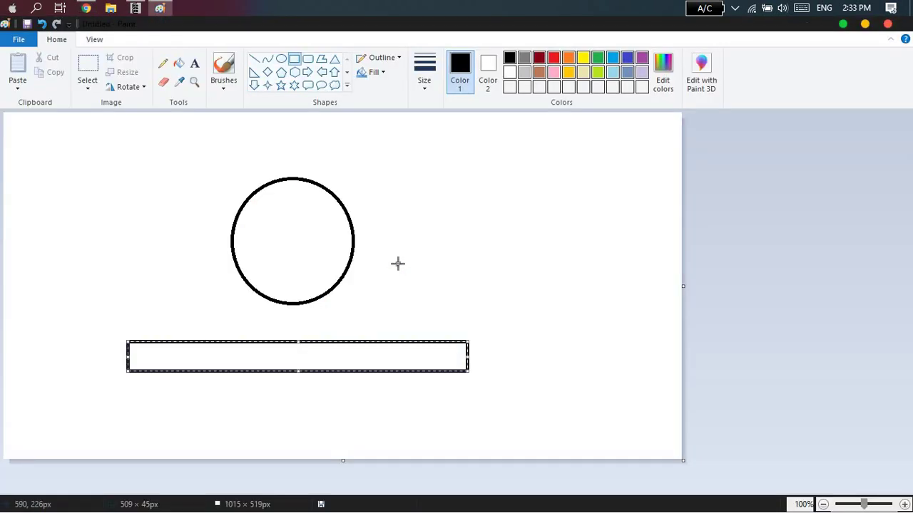
{"action": "left_click", "coordinate": [194, 63]}
{"action": "left_click", "coordinate": [254, 59]}
{"action": "left_click_drag", "start_coordinate": [352, 245], "coordinate": [224, 249]}
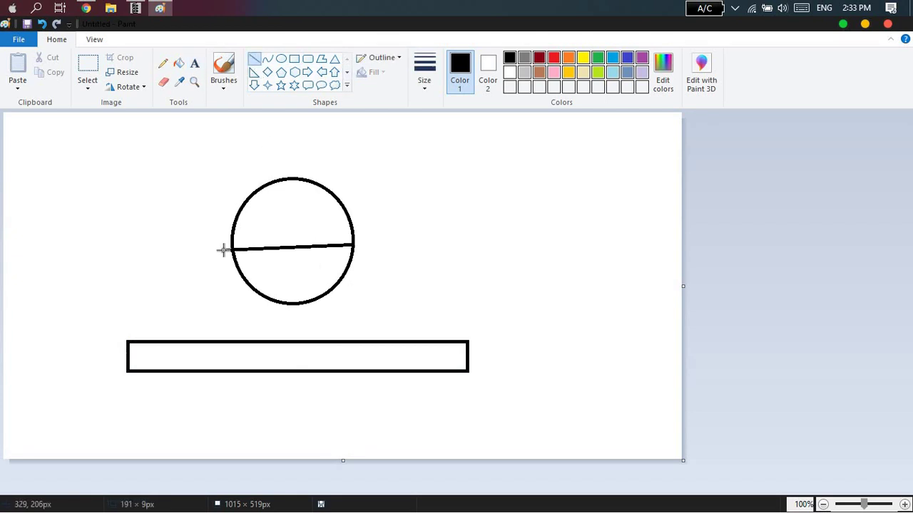
{"action": "key", "text": "ctrl+z"}
Step: Draw a red line about 154 px wide across the inside of the circle to mark the sphere's diameter
{"action": "left_click", "coordinate": [553, 58]}
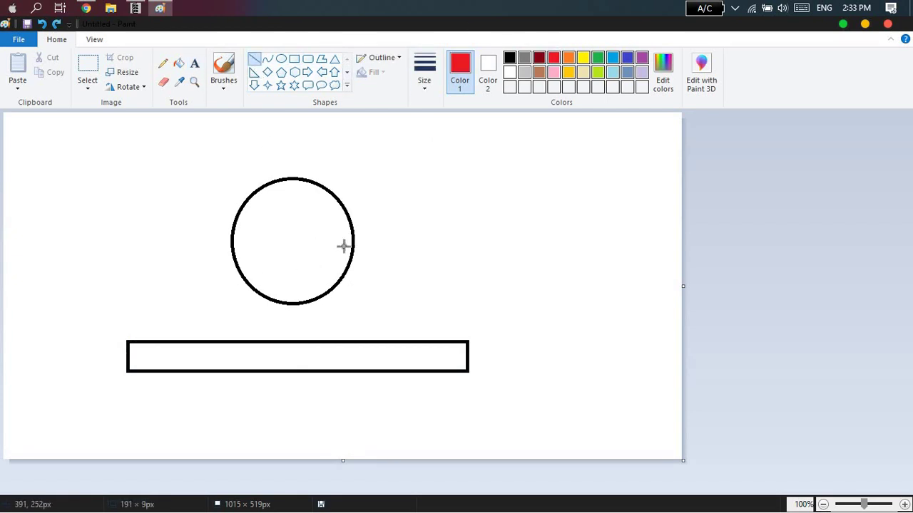
{"action": "left_click_drag", "start_coordinate": [349, 244], "coordinate": [233, 242]}
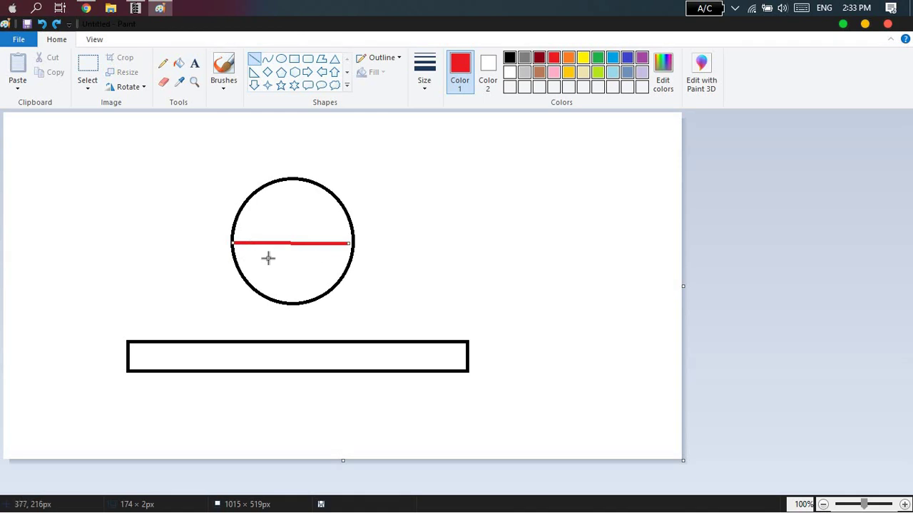
{"action": "key", "text": "ctrl+z"}
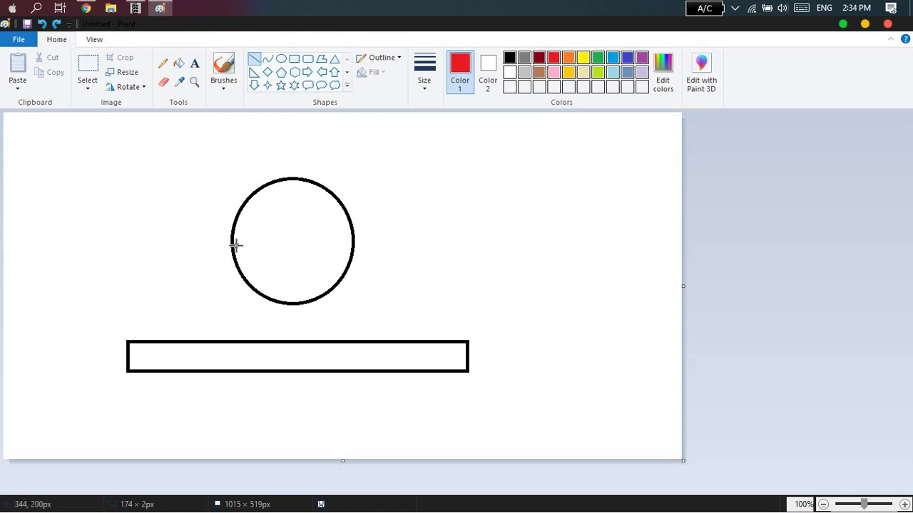
{"action": "left_click_drag", "start_coordinate": [233, 240], "coordinate": [302, 241]}
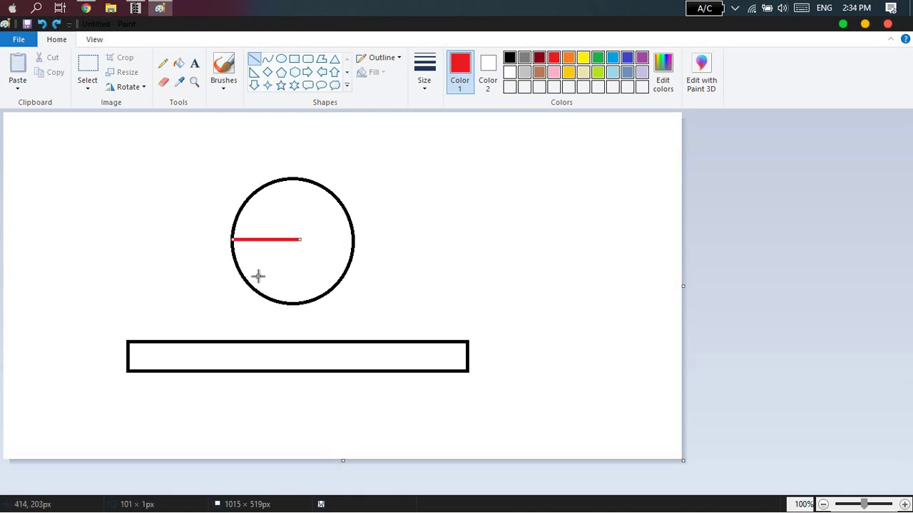
{"action": "key", "text": "ctrl+z"}
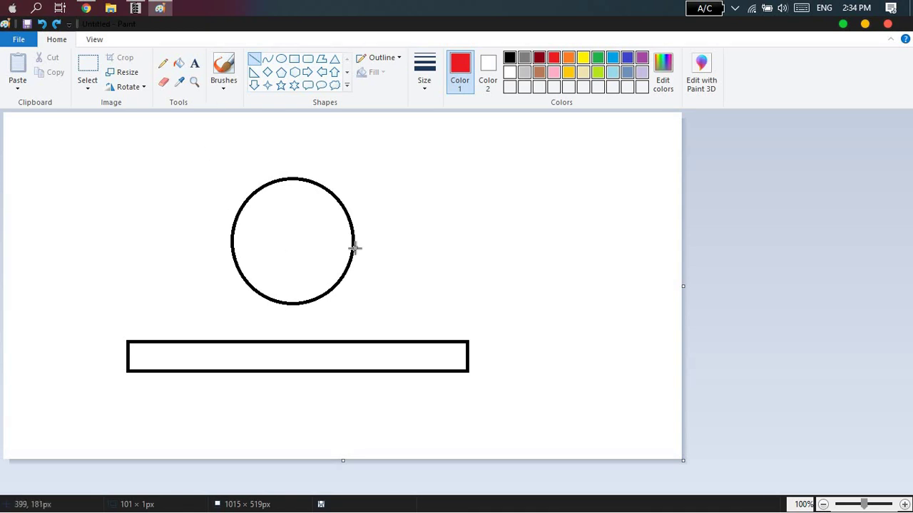
{"action": "left_click_drag", "start_coordinate": [345, 242], "coordinate": [241, 235]}
Step: Label the diameter line with the red text "1CM" just below it inside the circle
{"action": "left_click", "coordinate": [194, 63]}
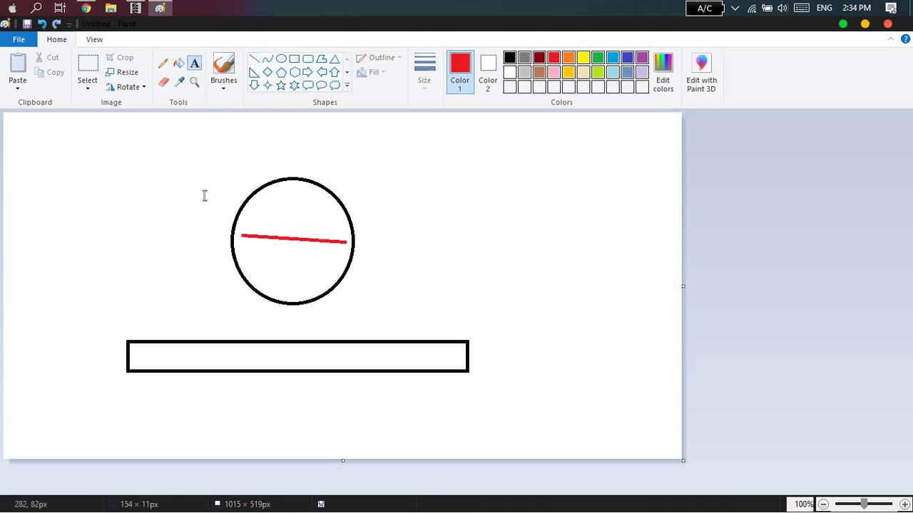
{"action": "left_click", "coordinate": [264, 260]}
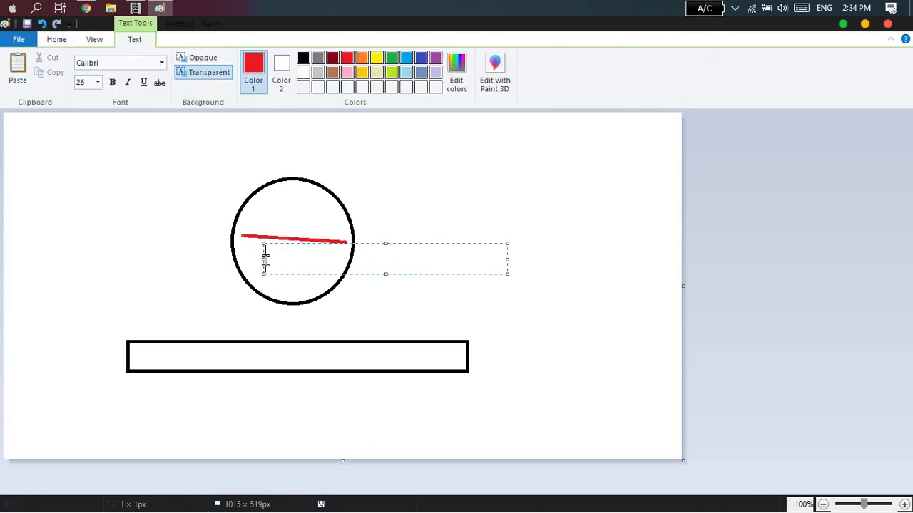
{"action": "type", "text": "1CM"}
{"action": "left_click", "coordinate": [220, 301]}
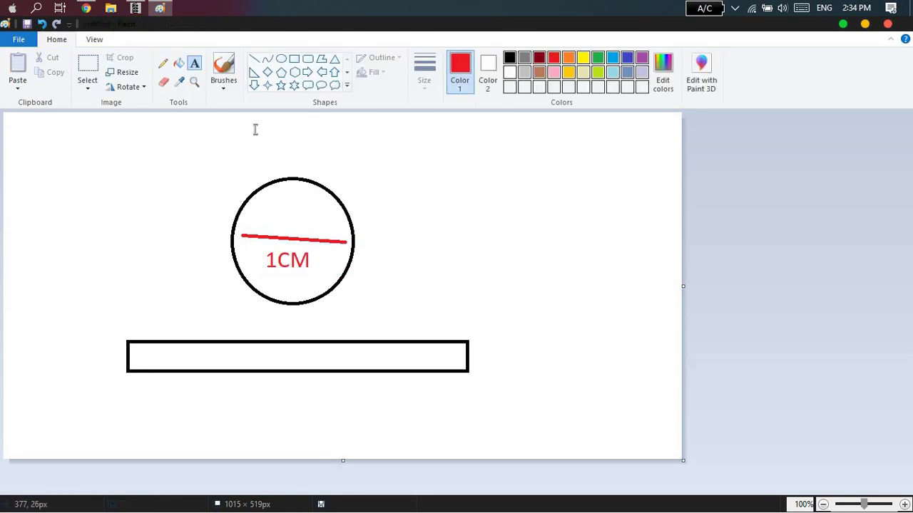
Step: Draw a red line about 41 px long in the gap between the circle and rectangle and label it "ICM"
{"action": "key", "text": "alt+Tab"}
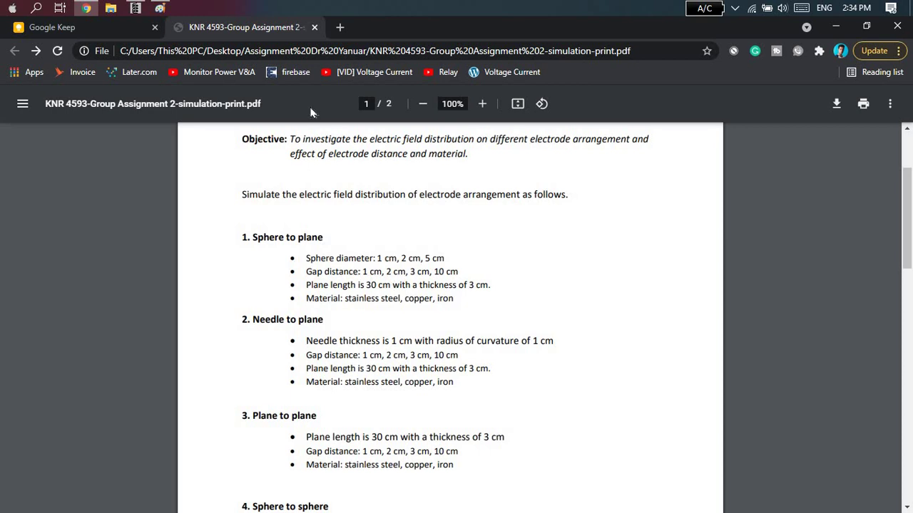
{"action": "key", "text": "alt+Tab"}
{"action": "left_click", "coordinate": [254, 59]}
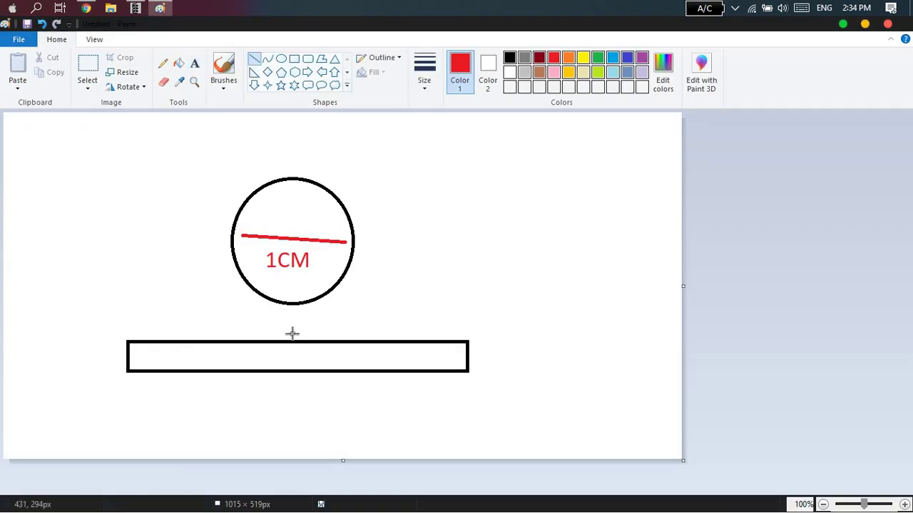
{"action": "left_click_drag", "start_coordinate": [293, 333], "coordinate": [293, 308]}
{"action": "left_click", "coordinate": [194, 63]}
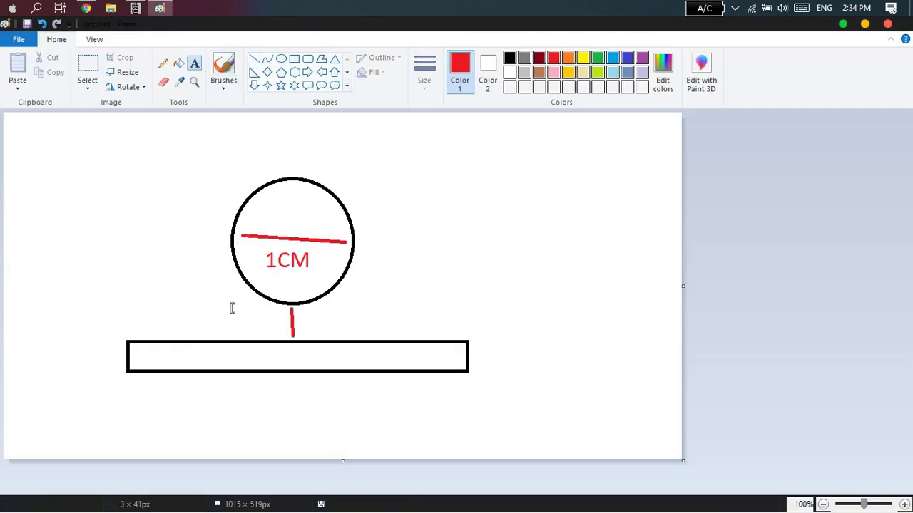
{"action": "left_click", "coordinate": [231, 308]}
{"action": "type", "text": "ICM"}
{"action": "left_click", "coordinate": [196, 235]}
Step: Draw a red line about 504 px long just below the rectangle and label it "30CM" as the plane length
{"action": "key", "text": "alt+Tab"}
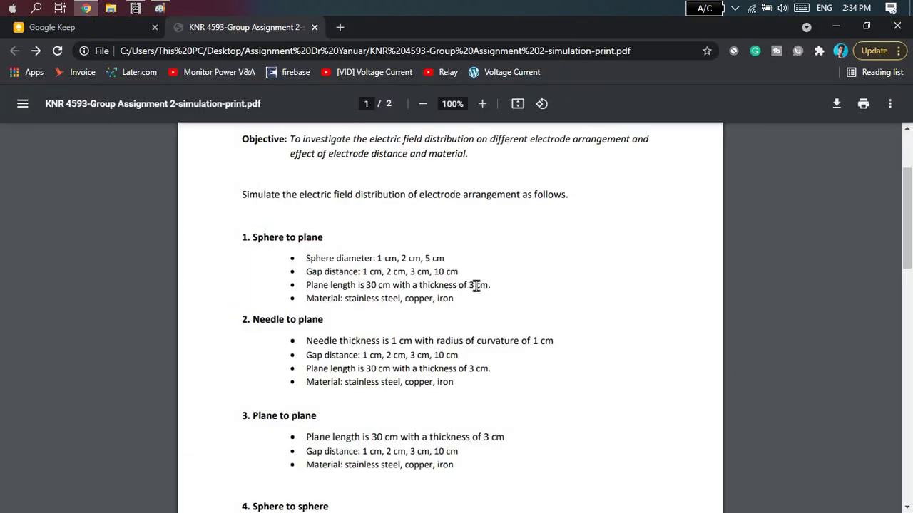
{"action": "key", "text": "alt+Tab"}
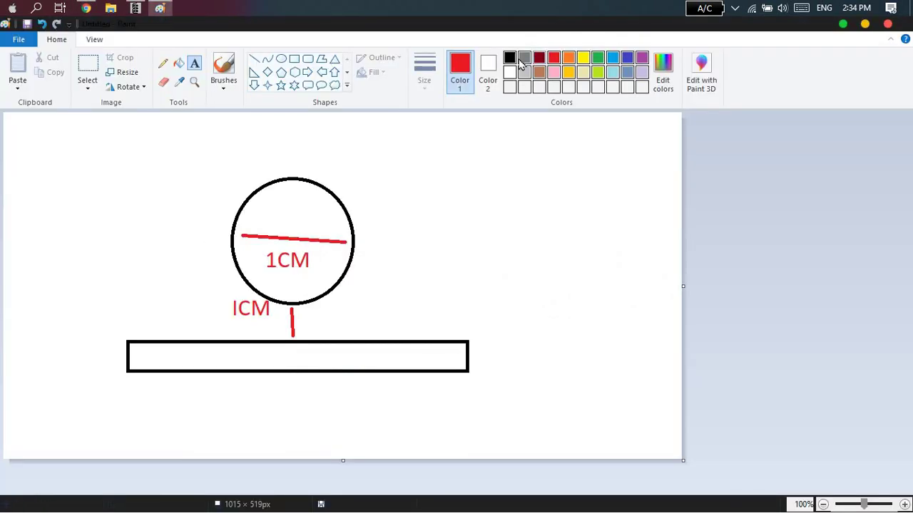
{"action": "left_click", "coordinate": [254, 60]}
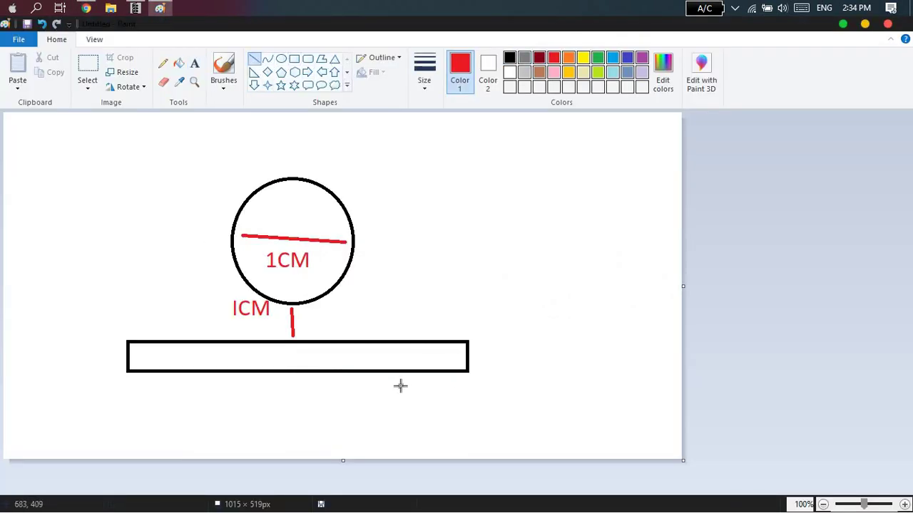
{"action": "mouse_move", "coordinate": [462, 385]}
{"action": "left_mouse_down"}
{"action": "mouse_move", "coordinate": [107, 388]}
{"action": "mouse_move", "coordinate": [124, 387]}
{"action": "left_mouse_up"}
{"action": "left_click", "coordinate": [194, 63]}
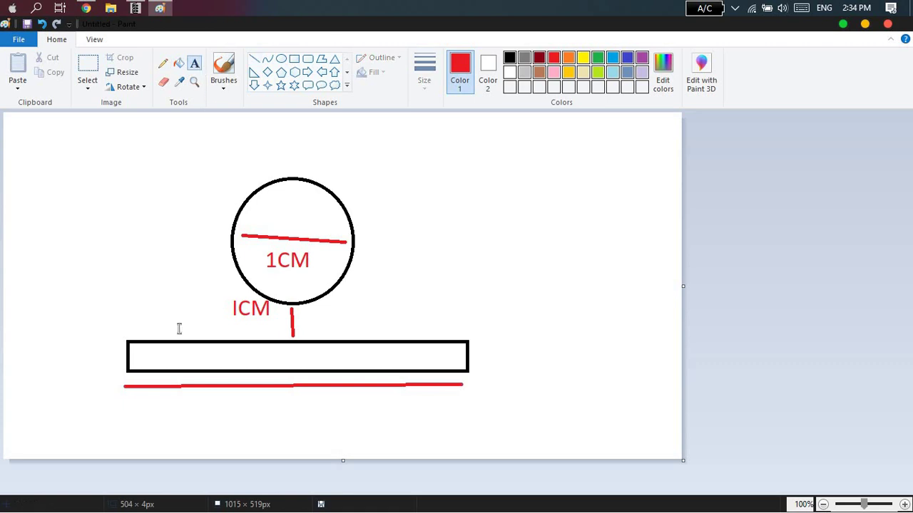
{"action": "left_click", "coordinate": [228, 410]}
{"action": "type", "text": "30CM"}
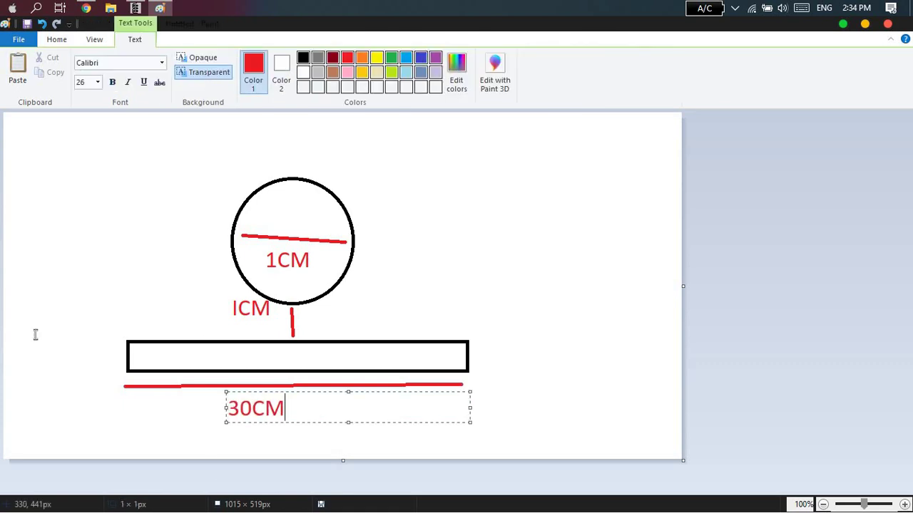
{"action": "left_click", "coordinate": [42, 299]}
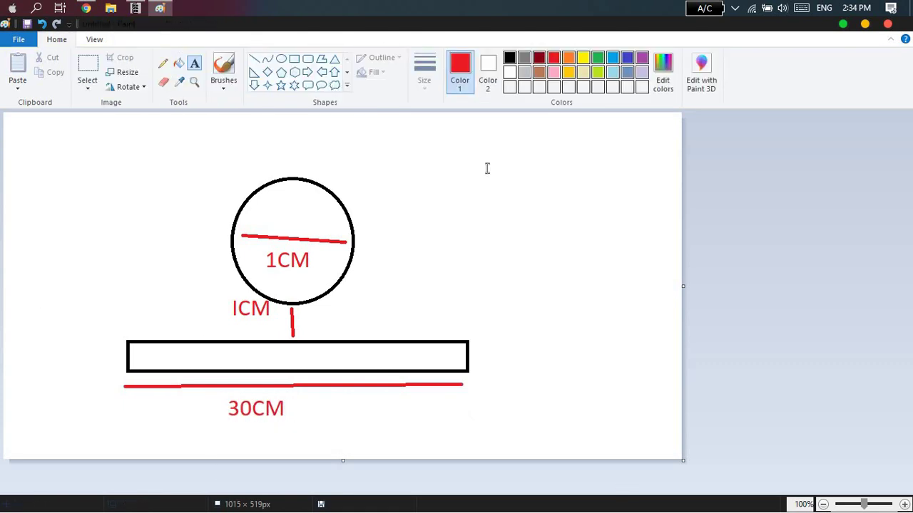
Step: Draw a red vertical line about 48 px long beside the rectangle's right end and label it "3CM" as the thickness
{"action": "left_click", "coordinate": [254, 60]}
{"action": "left_click_drag", "start_coordinate": [482, 338], "coordinate": [482, 370]}
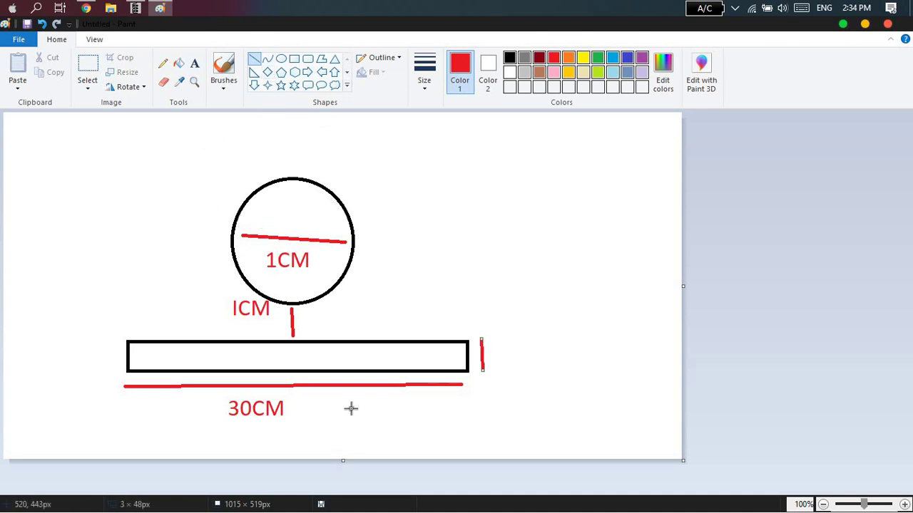
{"action": "left_click", "coordinate": [194, 63]}
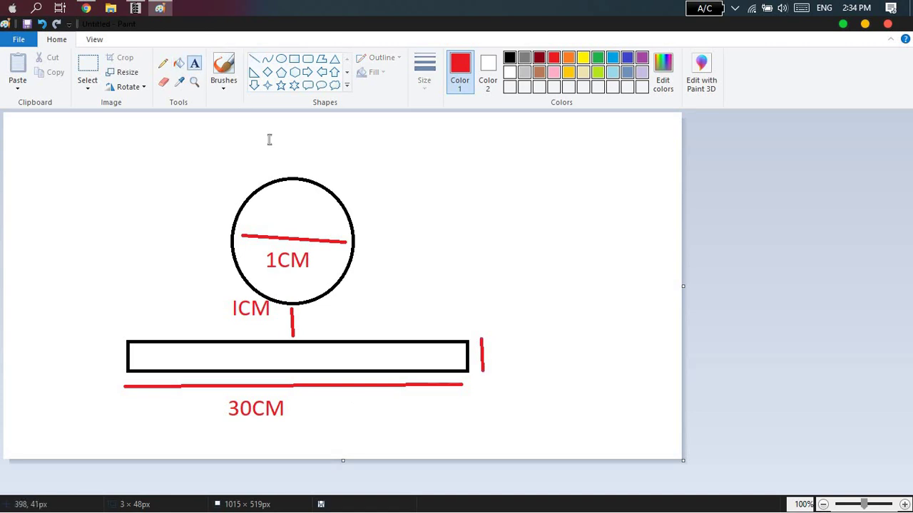
{"action": "left_click", "coordinate": [512, 360]}
{"action": "type", "text": "3CM"}
{"action": "left_click", "coordinate": [142, 275]}
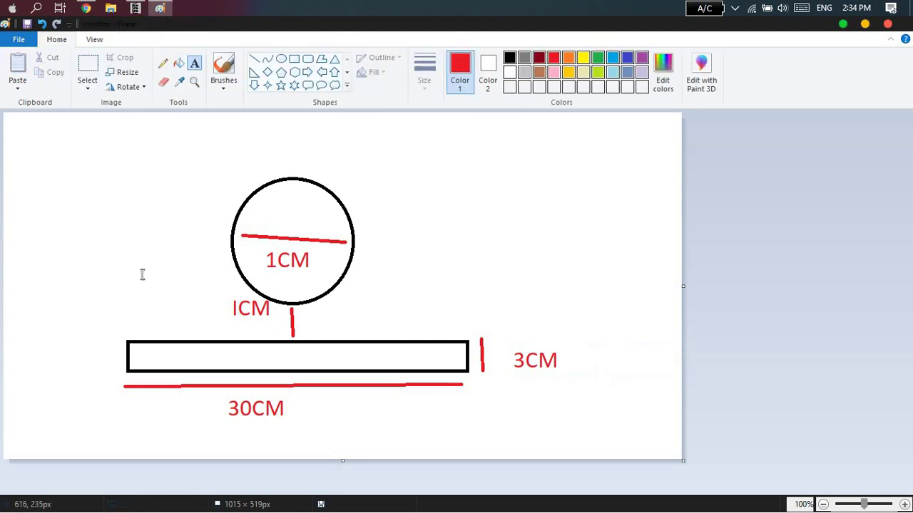
Step: Check the material in the assignment PDF and add the red text "STELL" above the circle and inside the rectangle
{"action": "key", "text": "alt+Tab"}
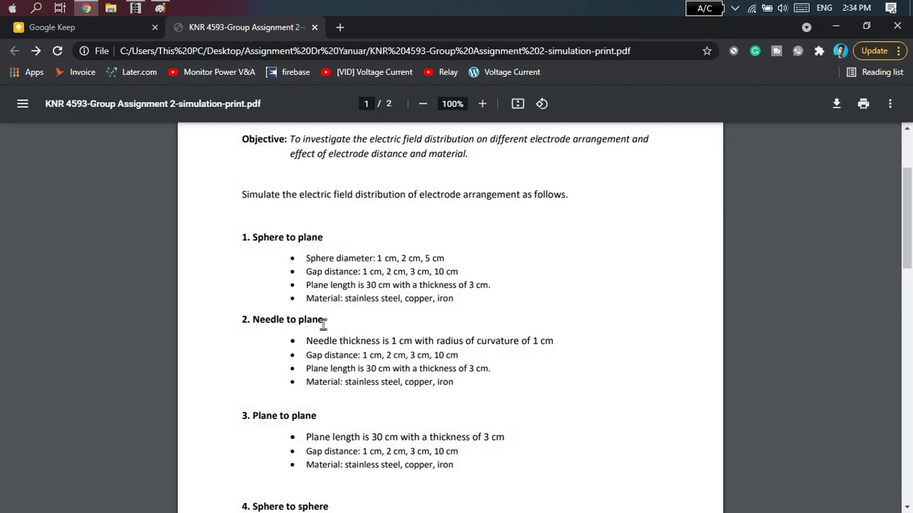
{"action": "key", "text": "alt+Tab"}
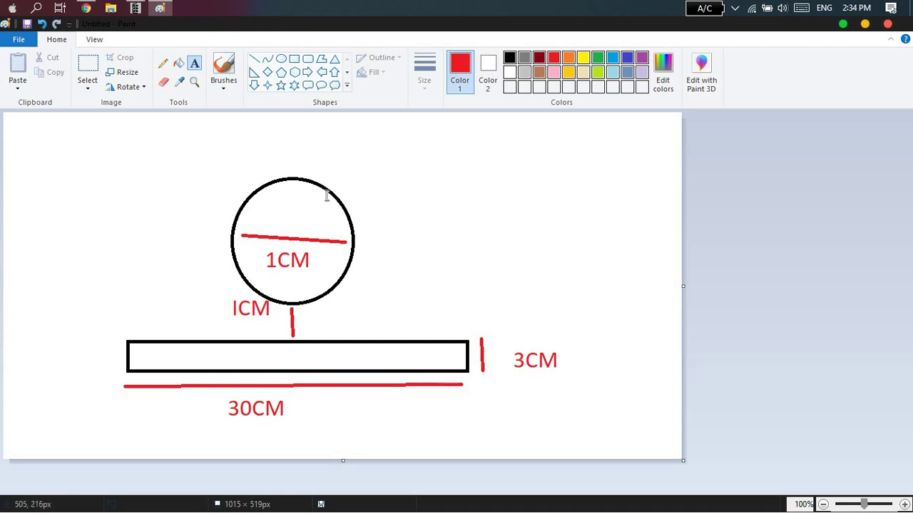
{"action": "left_click", "coordinate": [308, 159]}
{"action": "type", "text": "STELL"}
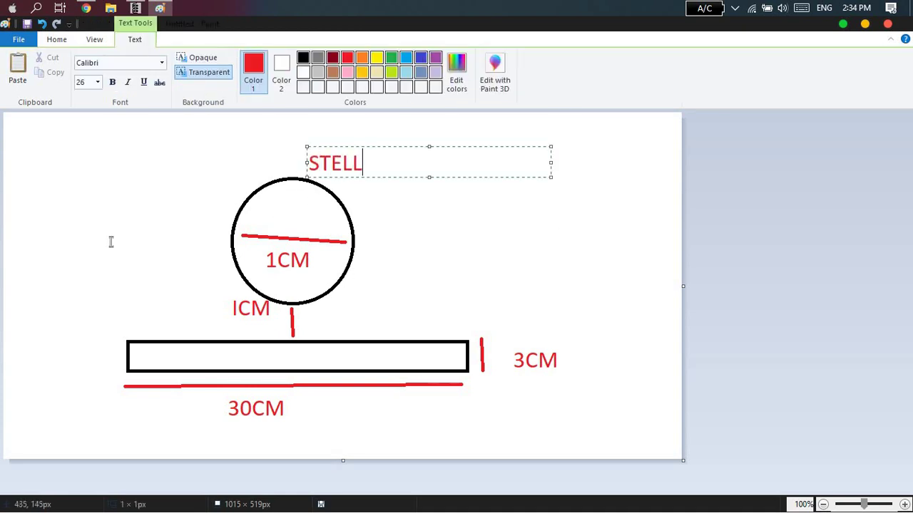
{"action": "left_click", "coordinate": [296, 285]}
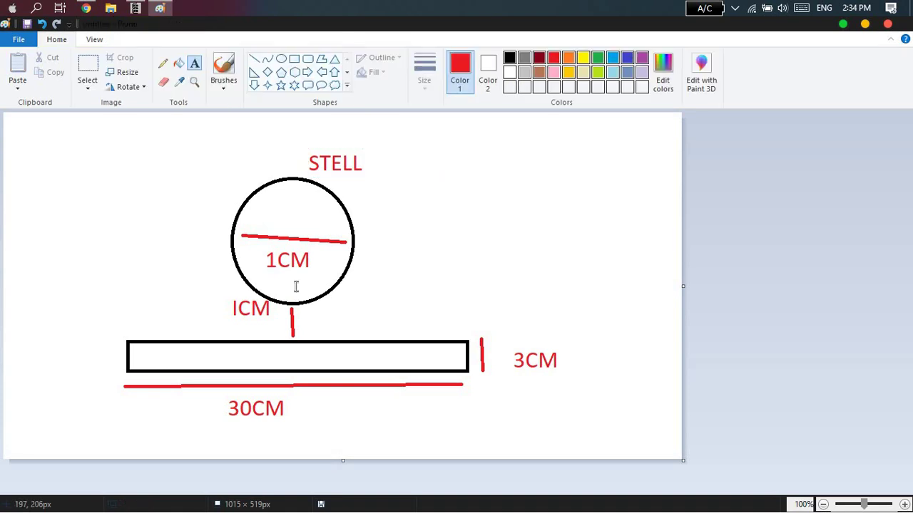
{"action": "left_click", "coordinate": [147, 358]}
{"action": "type", "text": "STELL"}
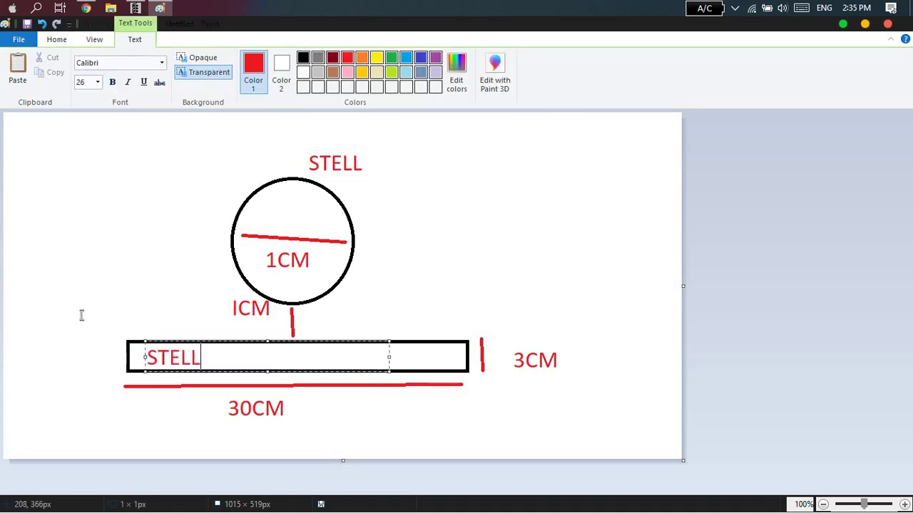
{"action": "left_click", "coordinate": [89, 288]}
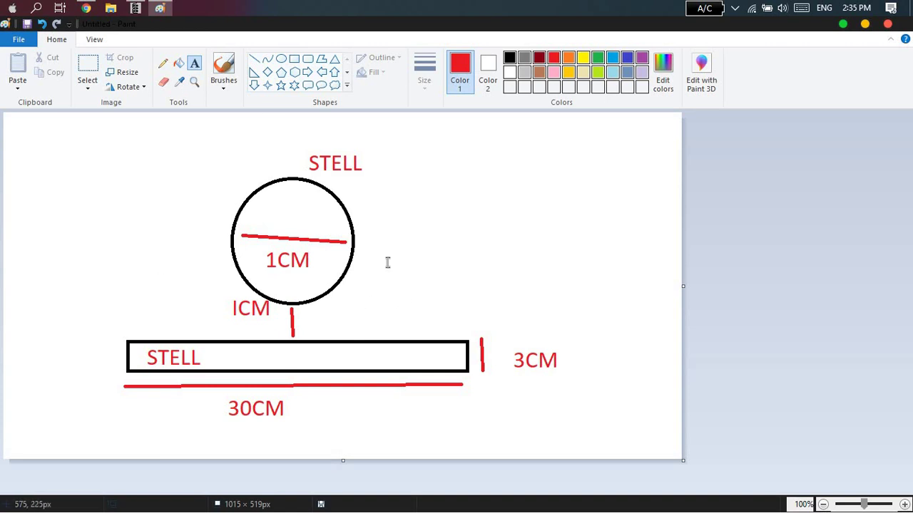
{"action": "key", "text": "alt+Tab"}
{"action": "key", "text": "alt+Tab"}
{"action": "key", "text": "alt+Tab"}
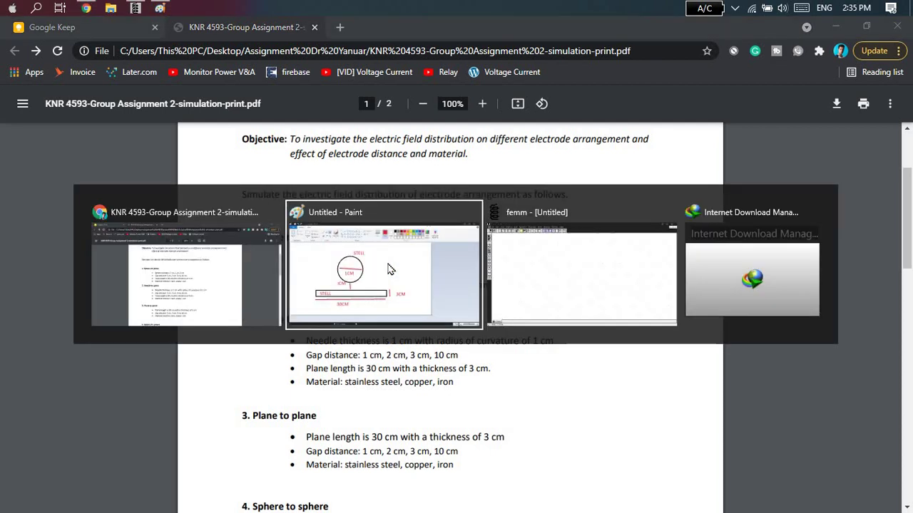
{"action": "key", "text": "alt+Tab"}
{"action": "key", "text": "alt+Tab"}
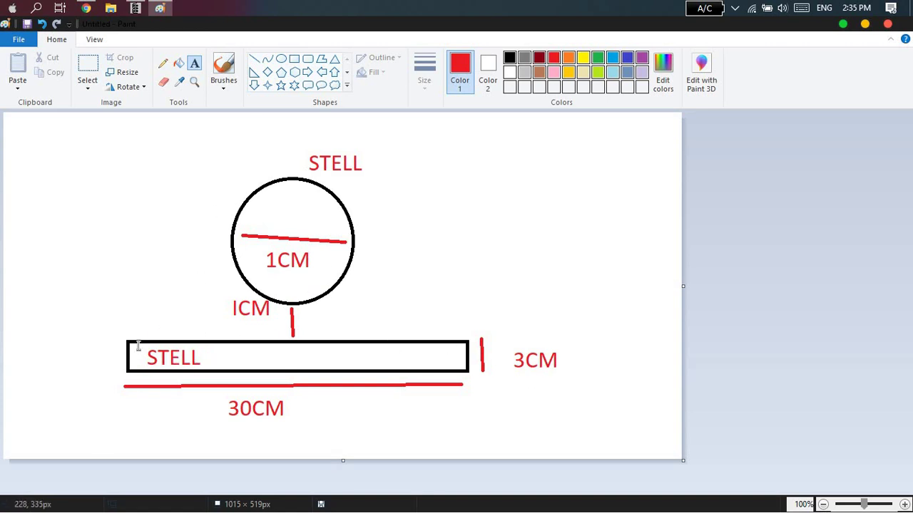
Step: Try marking the rectangle's upper-left corner with a small freehand red circle labelled "(0,0)", and undo both marks
{"action": "left_click", "coordinate": [163, 62]}
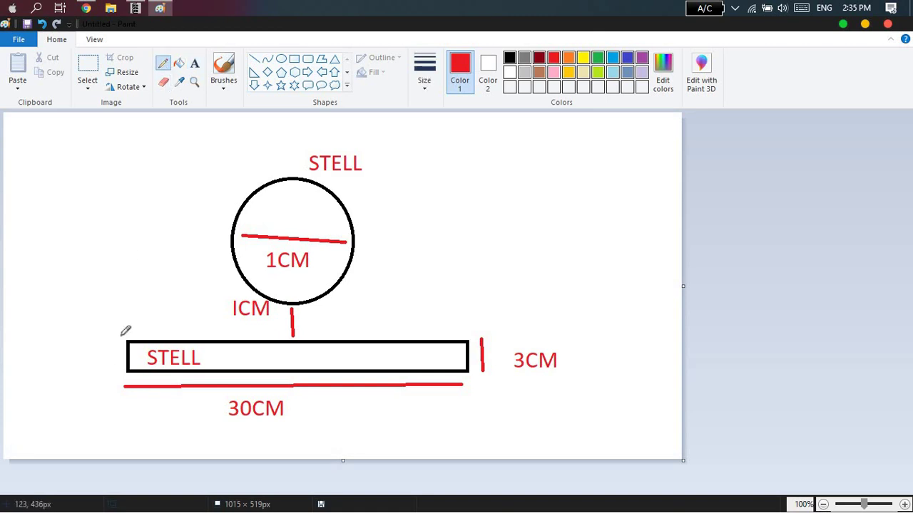
{"action": "left_click_drag", "start_coordinate": [130, 333], "coordinate": [129, 354]}
{"action": "left_click", "coordinate": [196, 62]}
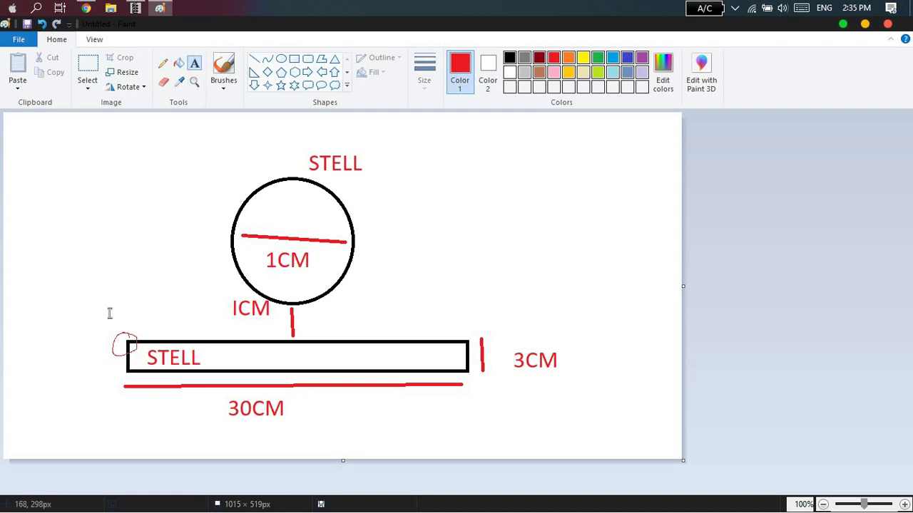
{"action": "left_click", "coordinate": [110, 314]}
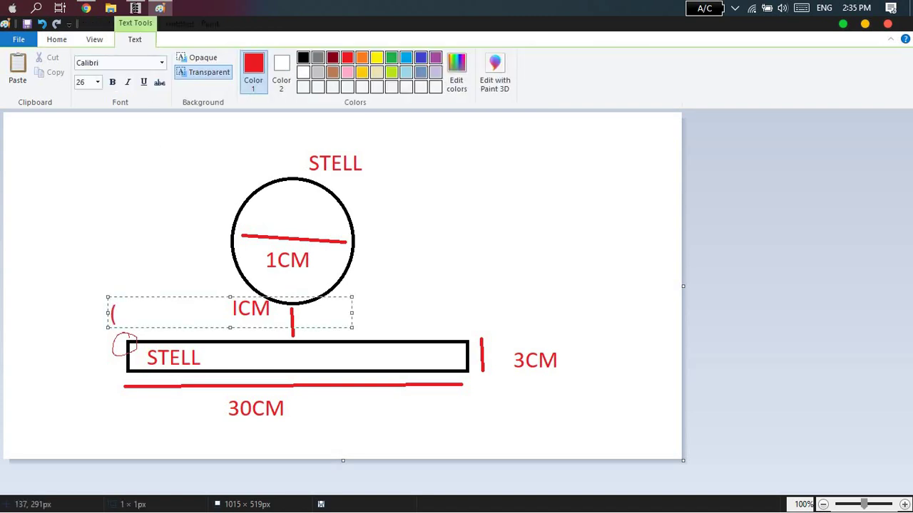
{"action": "type", "text": "(0,0,"}
{"action": "left_click", "coordinate": [98, 161]}
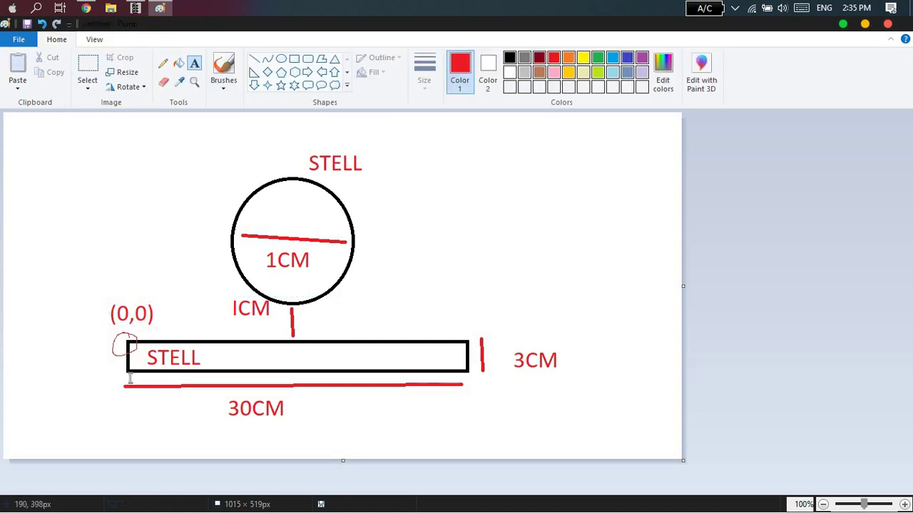
{"action": "key", "text": "ctrl+z"}
{"action": "key", "text": "ctrl+z"}
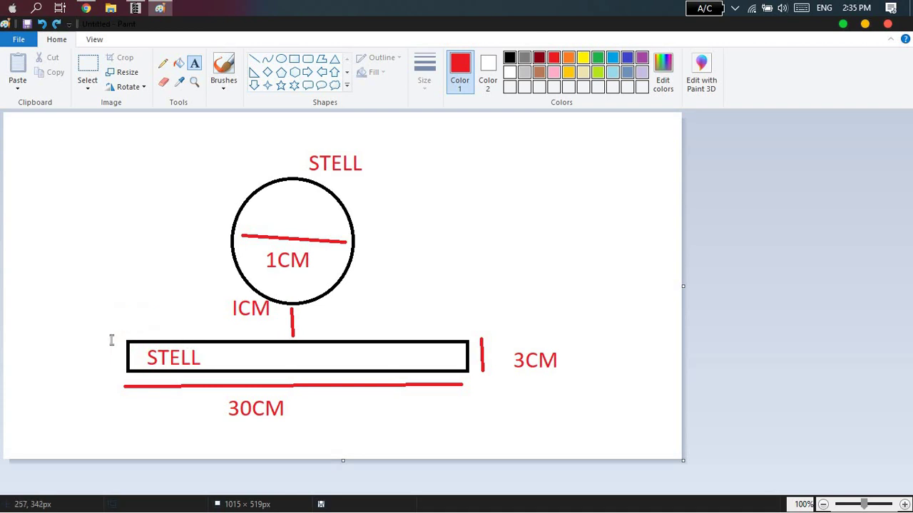
Step: Outline the rectangle's lower-left corner with a small freehand red mark and label it "(0,0)" to its left
{"action": "left_click", "coordinate": [163, 63]}
{"action": "left_click_drag", "start_coordinate": [126, 364], "coordinate": [133, 365]}
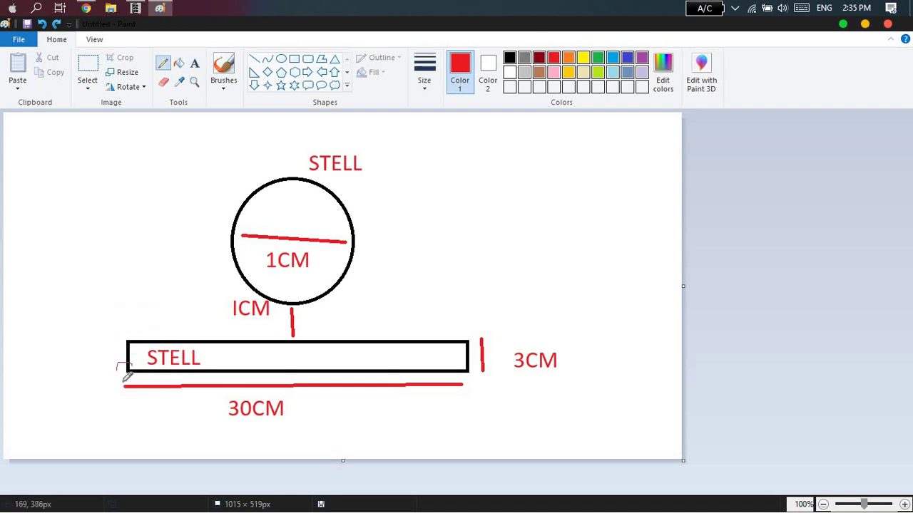
{"action": "left_click", "coordinate": [193, 62]}
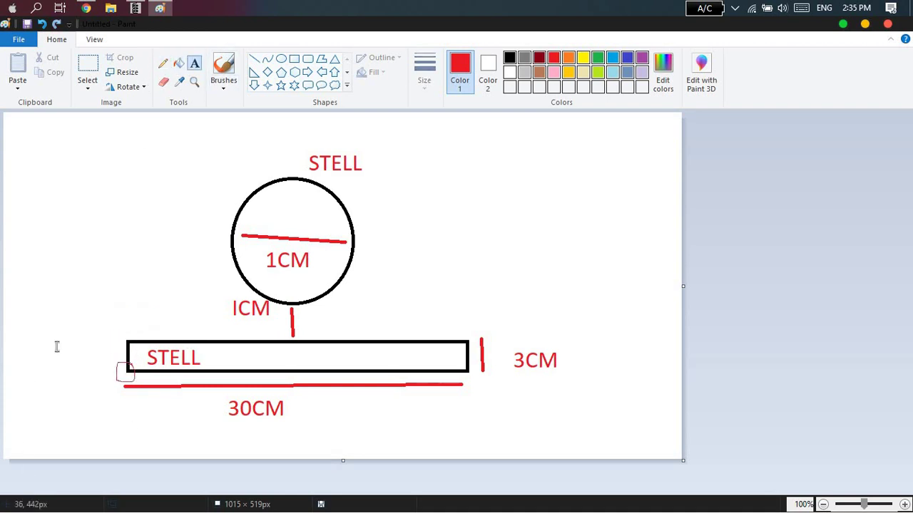
{"action": "left_click", "coordinate": [62, 373]}
{"action": "type", "text": "(0,"}
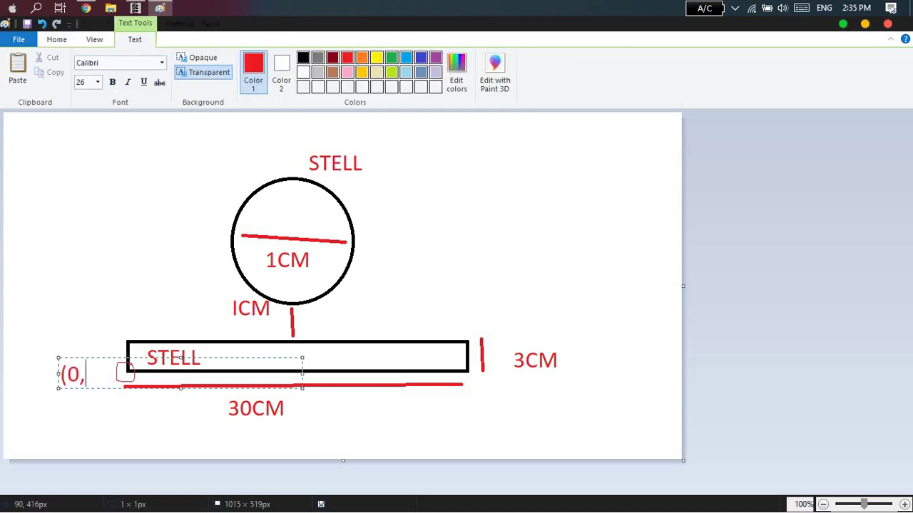
{"action": "type", "text": "0)"}
{"action": "key", "text": "BackSpace"}
{"action": "type", "text": "0)"}
{"action": "left_click", "coordinate": [123, 327]}
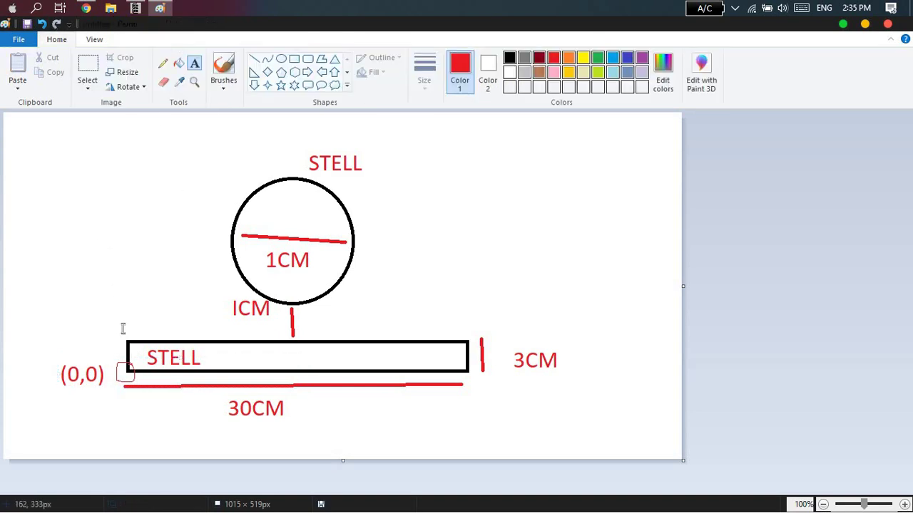
Step: Label the rectangle's upper-left corner "(0,3)" in red and circle that corner freehand with the Pencil
{"action": "left_click", "coordinate": [62, 325]}
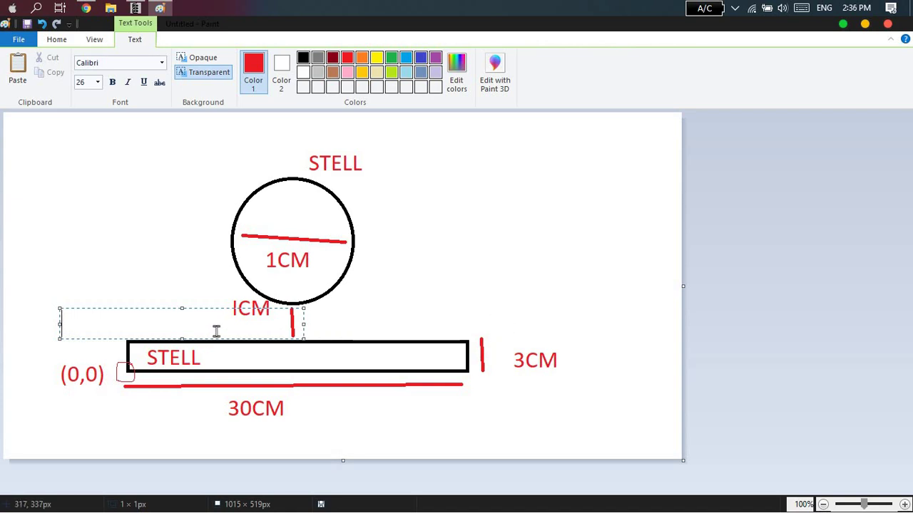
{"action": "type", "text": "(0,"}
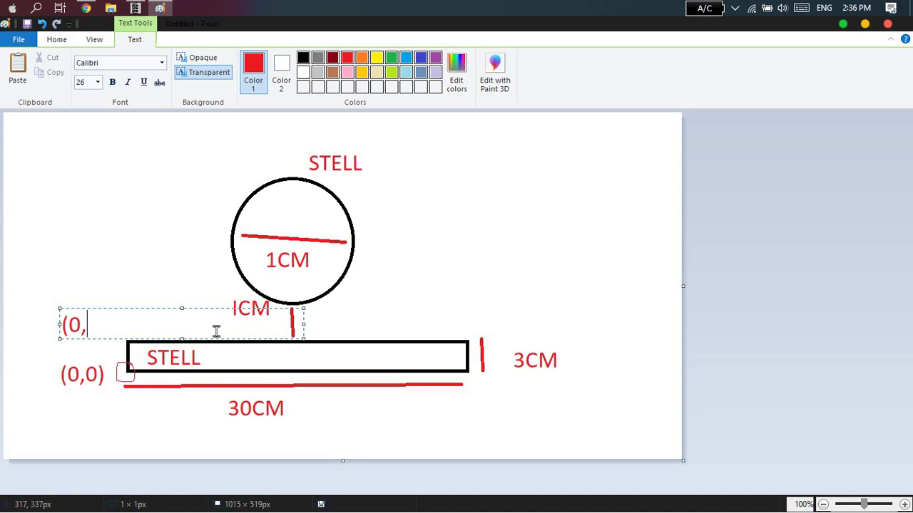
{"action": "type", "text": "3)"}
{"action": "left_click", "coordinate": [127, 284]}
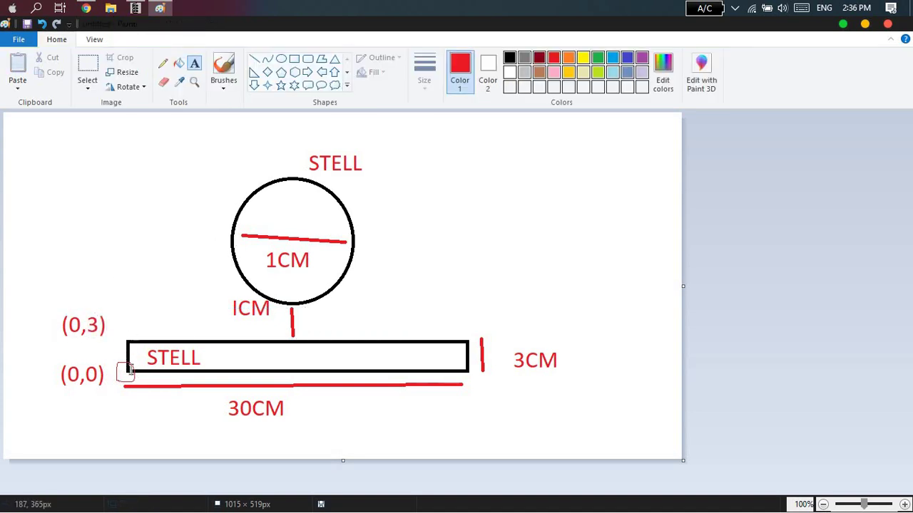
{"action": "left_click", "coordinate": [164, 64]}
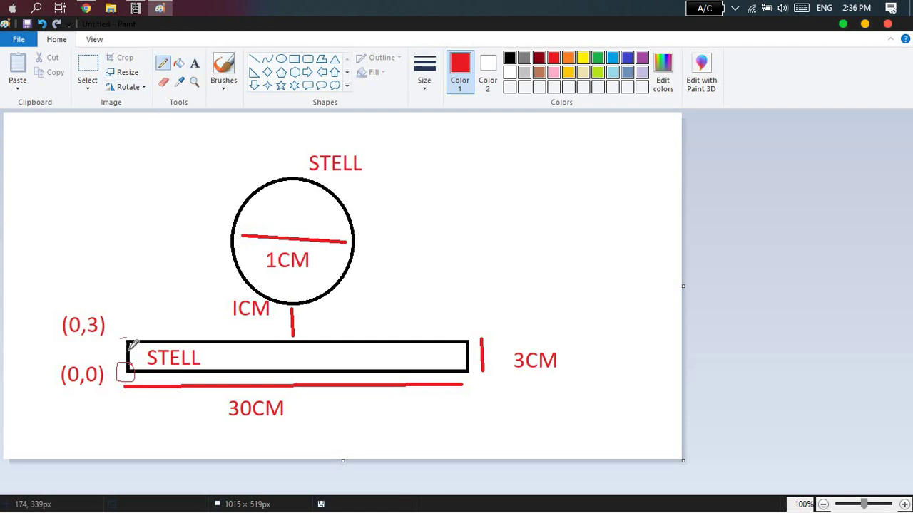
{"action": "left_click_drag", "start_coordinate": [131, 347], "coordinate": [133, 350]}
Step: Circle the rectangle's lower-right corner freehand in red and label it "(30,0)" just below the thickness label
{"action": "left_click_drag", "start_coordinate": [467, 364], "coordinate": [462, 377]}
{"action": "left_click", "coordinate": [194, 63]}
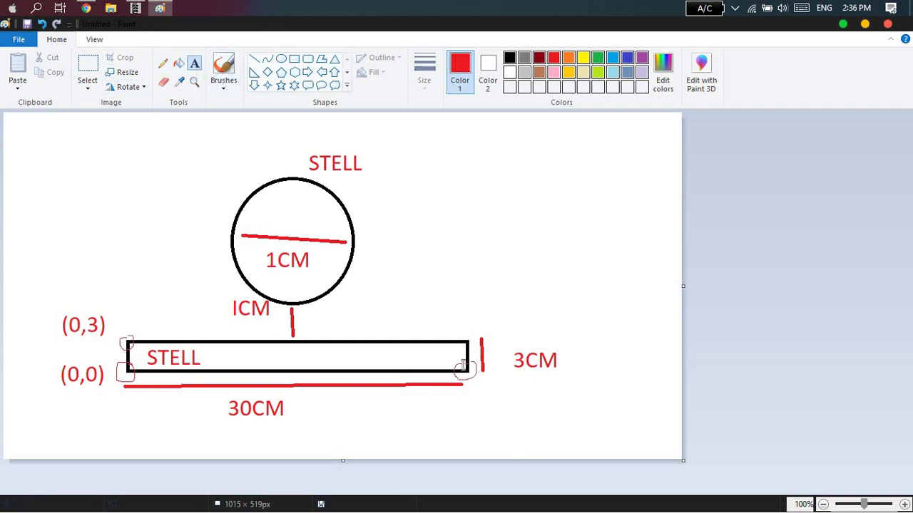
{"action": "left_click", "coordinate": [484, 379]}
{"action": "type", "text": "("}
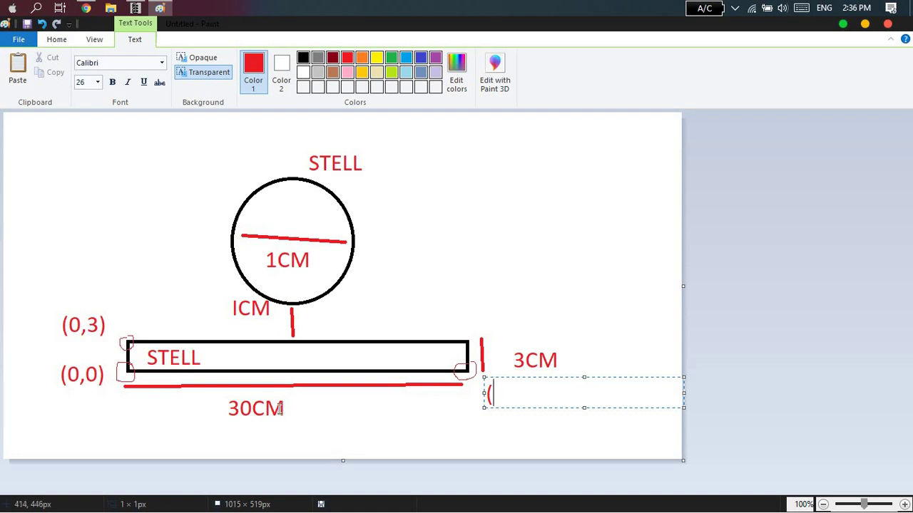
{"action": "type", "text": "30,"}
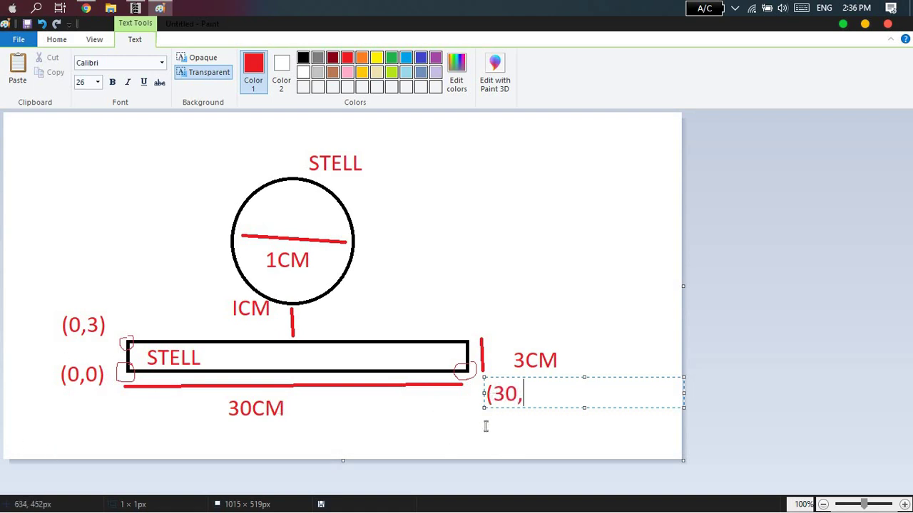
{"action": "type", "text": "0"}
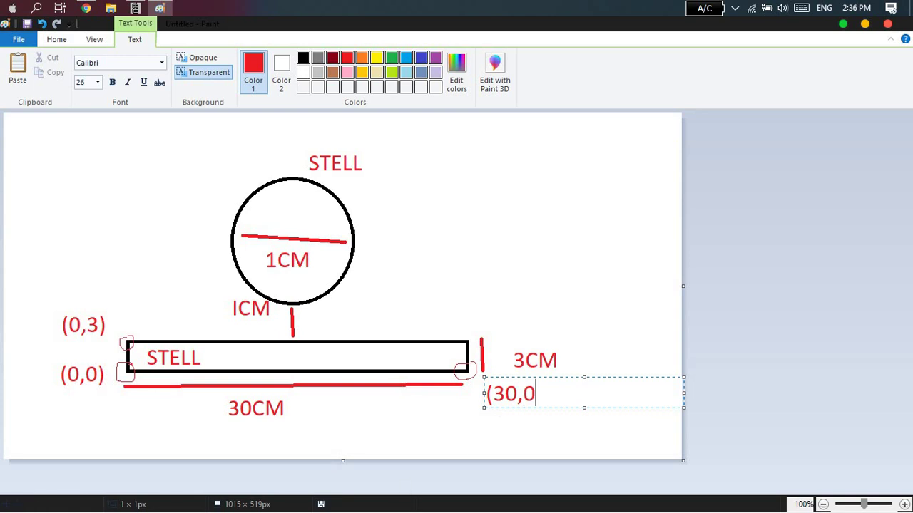
{"action": "type", "text": ")"}
{"action": "left_click", "coordinate": [516, 409]}
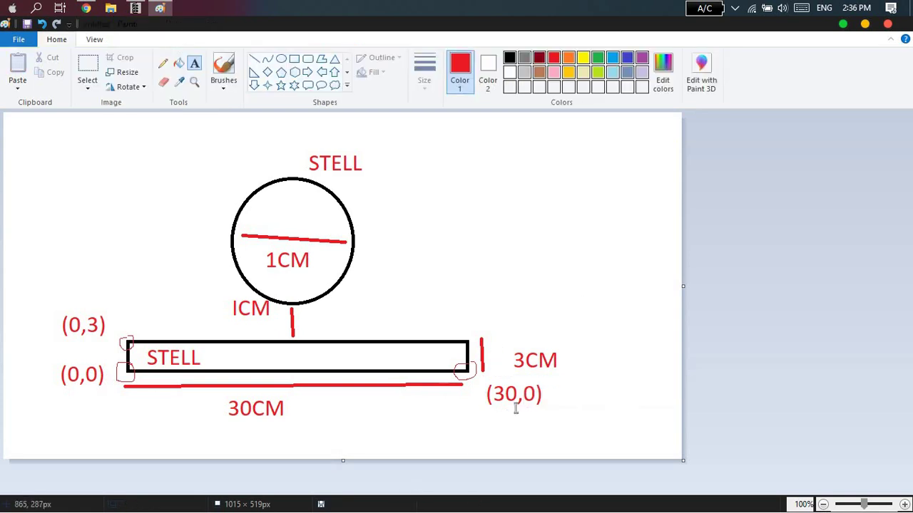
Step: Label the rectangle's upper-right corner "(30,3)" in red, just above the thickness line
{"action": "left_click", "coordinate": [470, 316]}
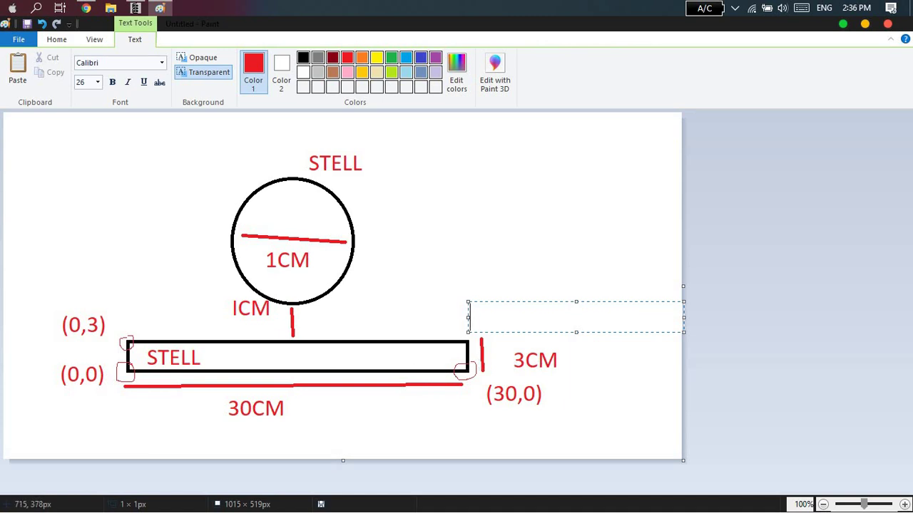
{"action": "type", "text": "(30"}
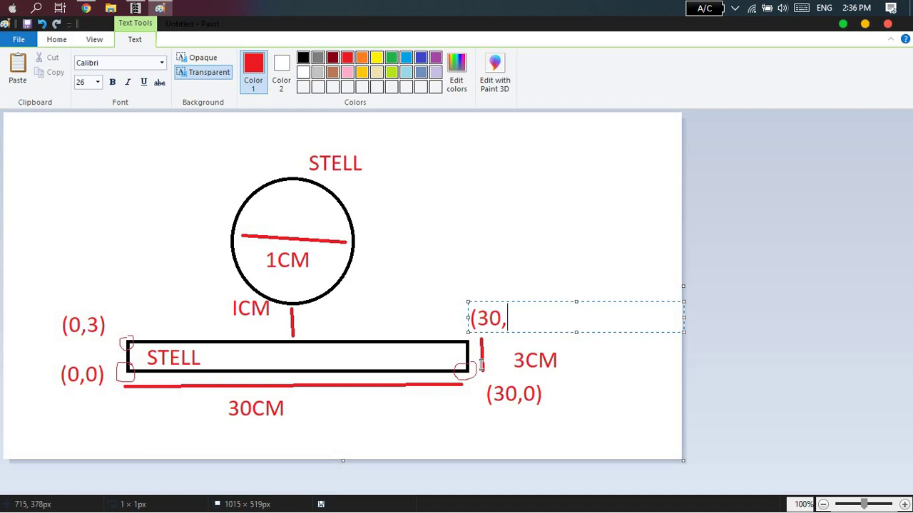
{"action": "type", "text": ",3"}
{"action": "left_click", "coordinate": [571, 182]}
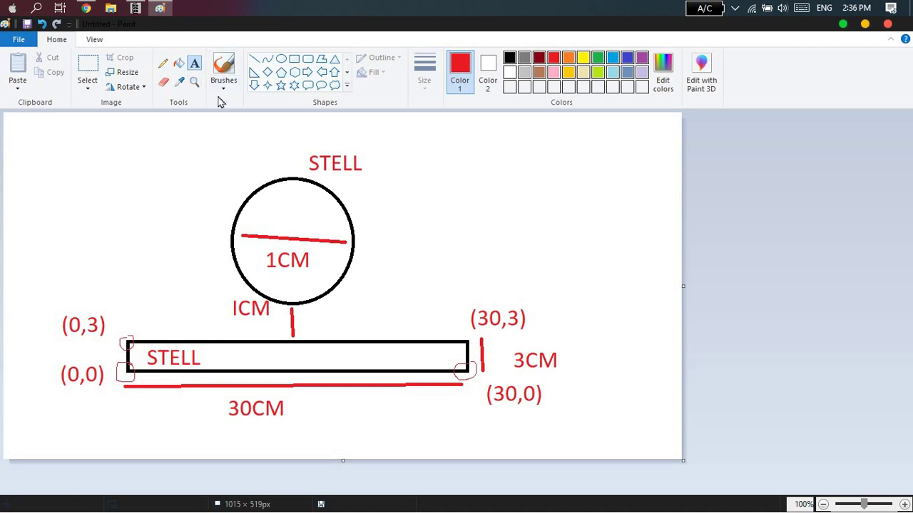
Step: Mark the rectangle's four corners and the circle's top and bottom points with green dots using the Brush at its thickest size
{"action": "left_click", "coordinate": [597, 60]}
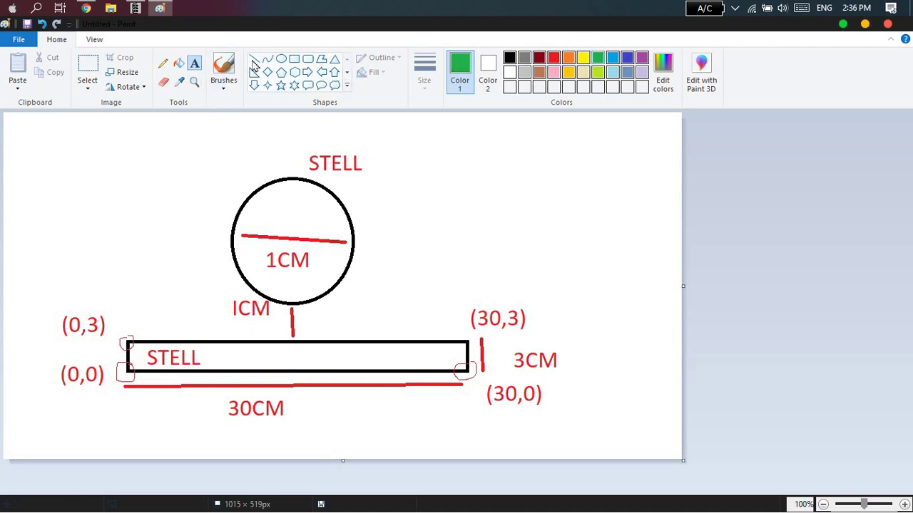
{"action": "left_click", "coordinate": [227, 89]}
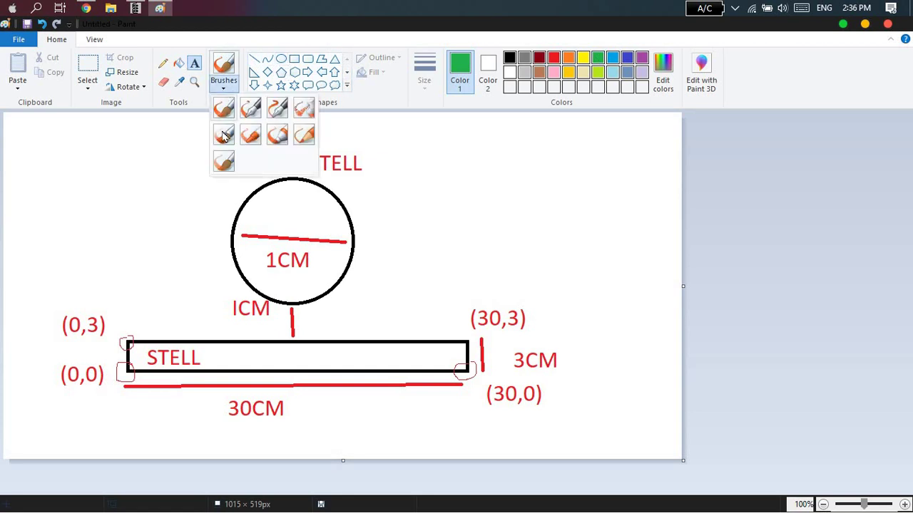
{"action": "left_click", "coordinate": [223, 114]}
{"action": "left_click", "coordinate": [424, 75]}
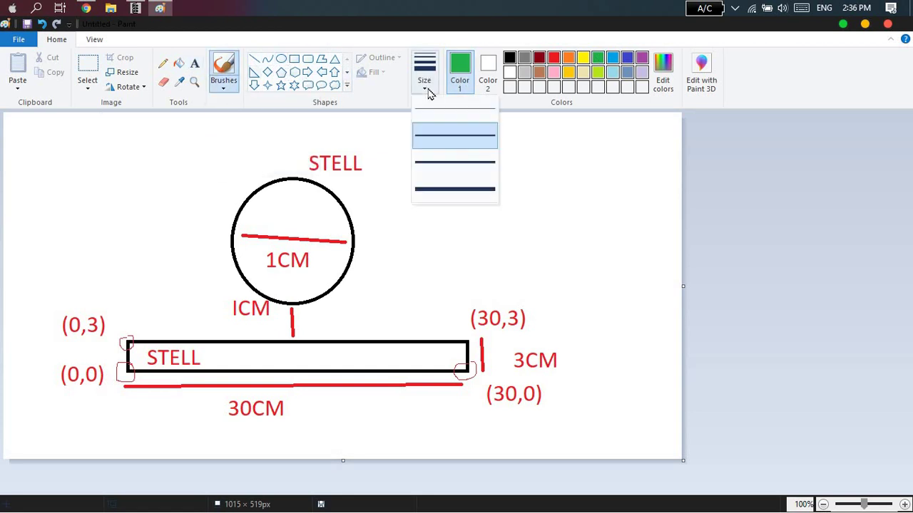
{"action": "left_click", "coordinate": [438, 186]}
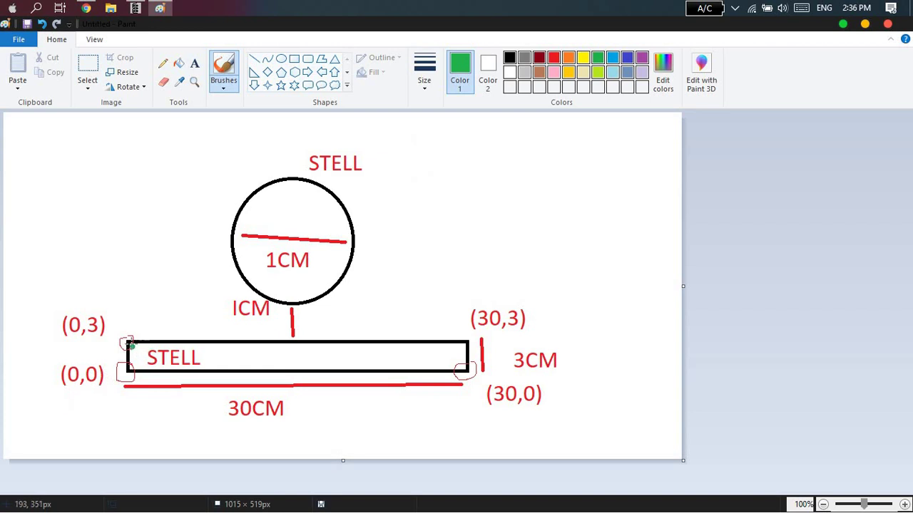
{"action": "key", "text": "ctrl+z"}
{"action": "left_click", "coordinate": [129, 371]}
Step: Switch to FEMM and add the rectangle's first node at x 0, y 0 by entering its coordinates
{"action": "left_click", "coordinate": [136, 8]}
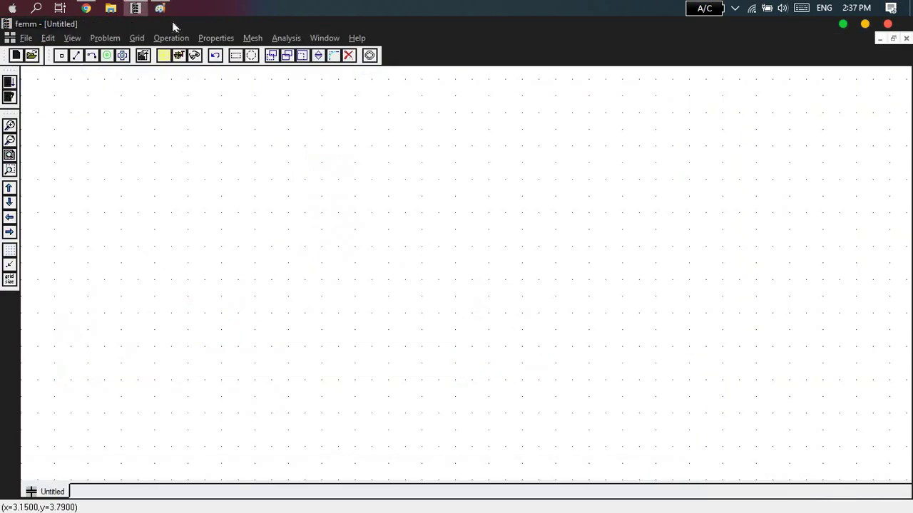
{"action": "left_click", "coordinate": [10, 140]}
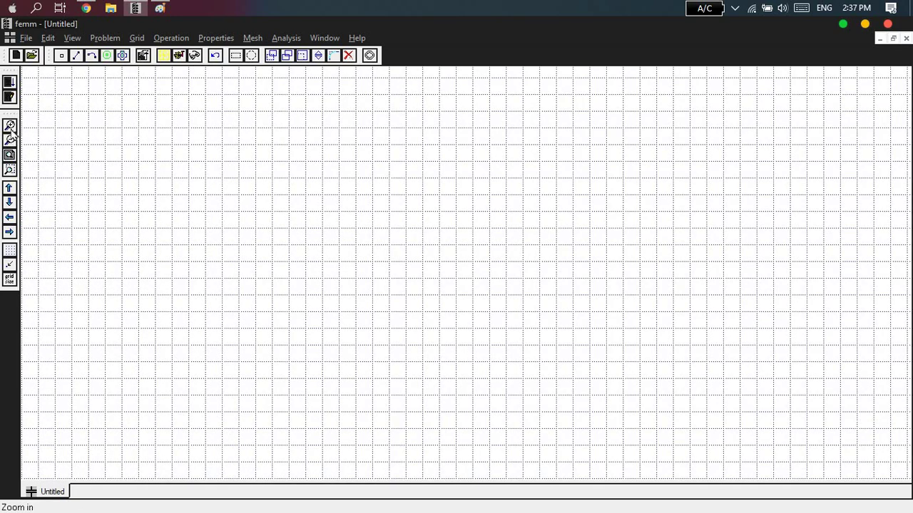
{"action": "left_click", "coordinate": [11, 133]}
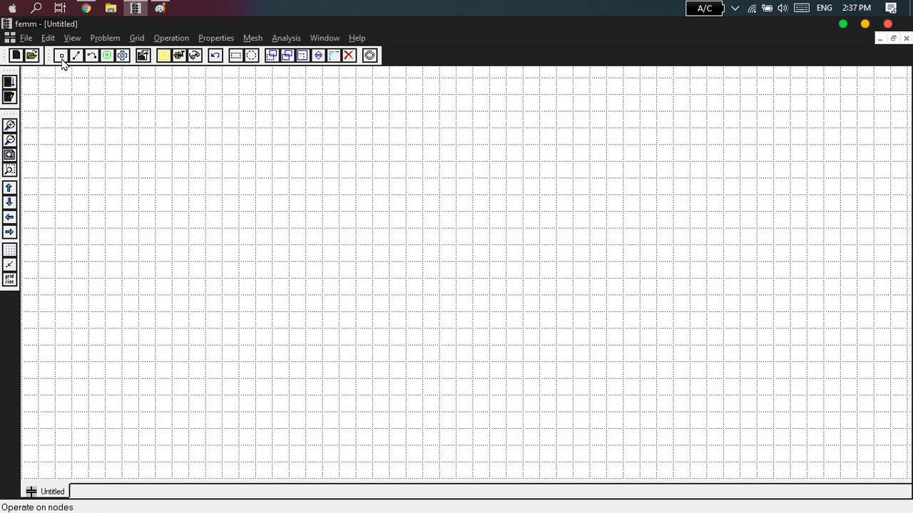
{"action": "key", "text": "alt+Tab"}
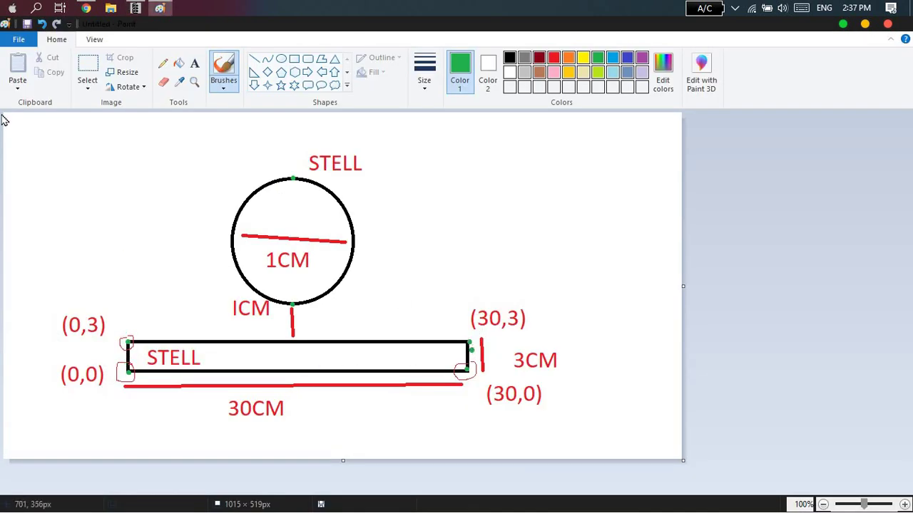
{"action": "key", "text": "alt+Tab"}
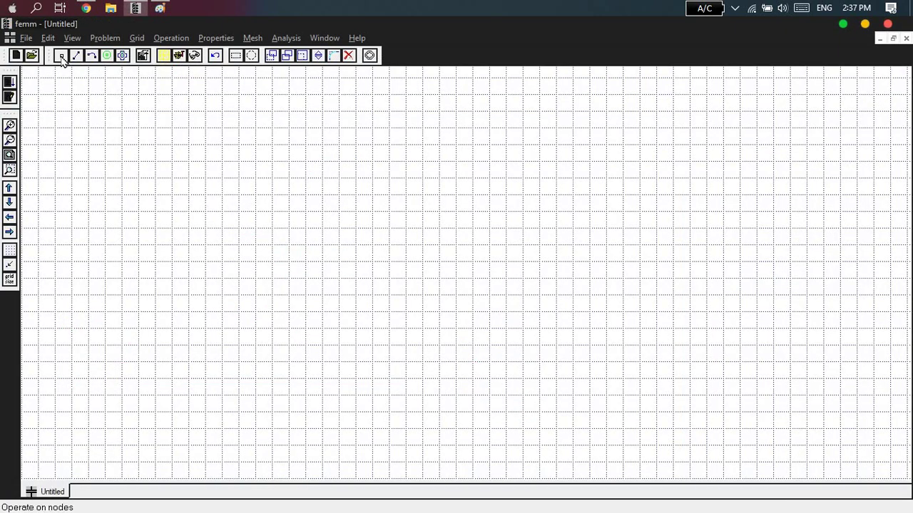
{"action": "left_click", "coordinate": [62, 60]}
{"action": "key", "text": "Tab"}
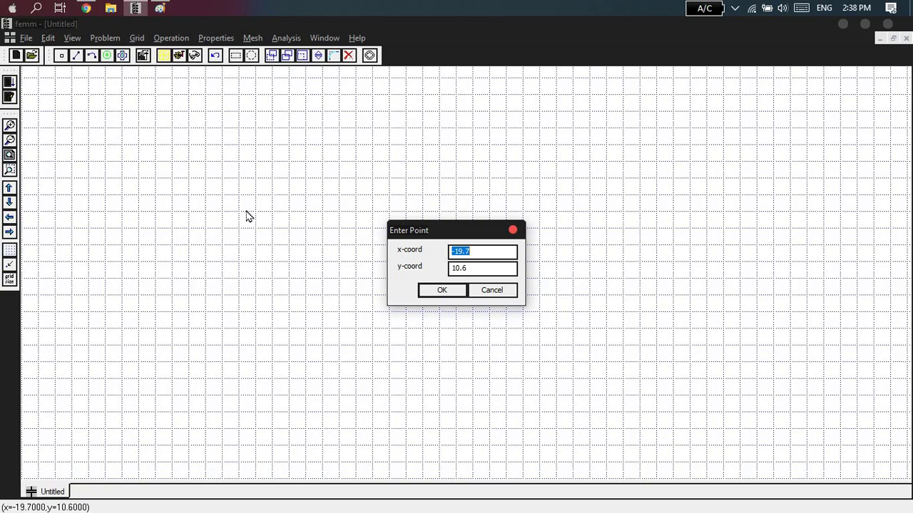
{"action": "key", "text": "alt+Tab"}
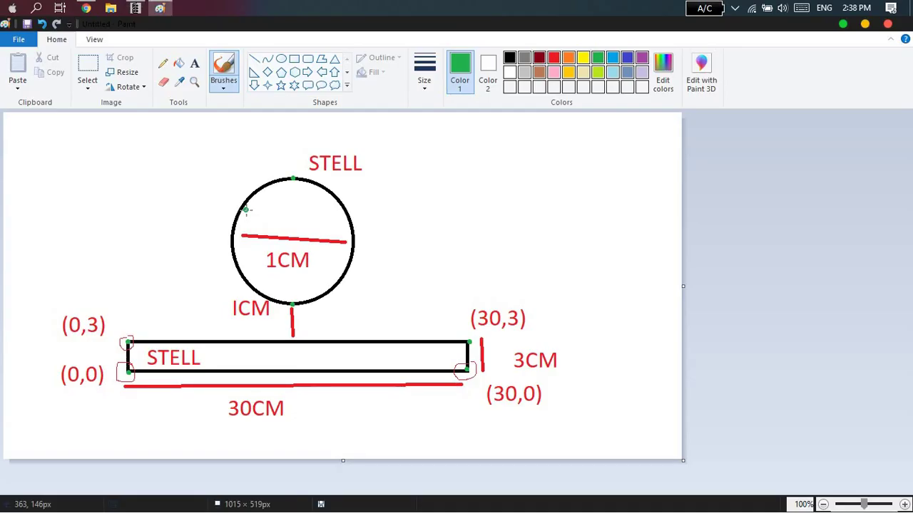
{"action": "key", "text": "alt+Tab"}
{"action": "type", "text": "0"}
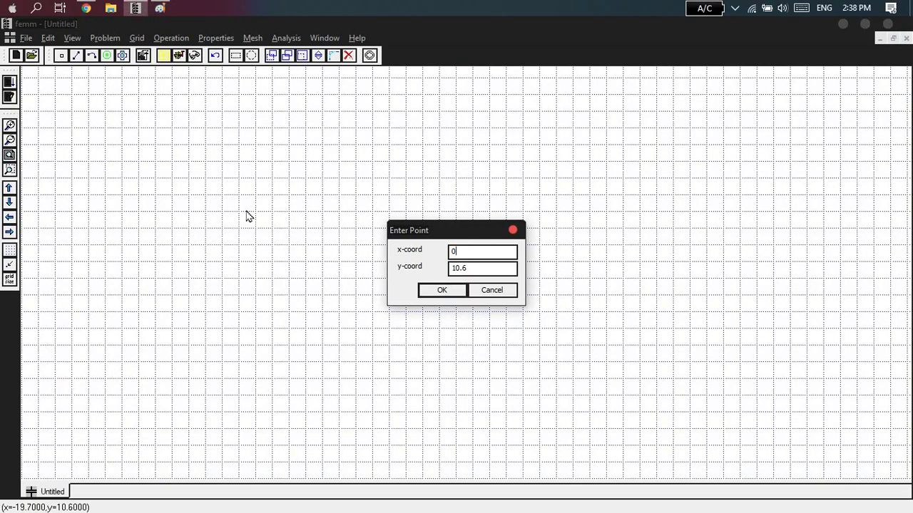
{"action": "key", "text": "Tab"}
{"action": "type", "text": "0"}
{"action": "left_click", "coordinate": [441, 290]}
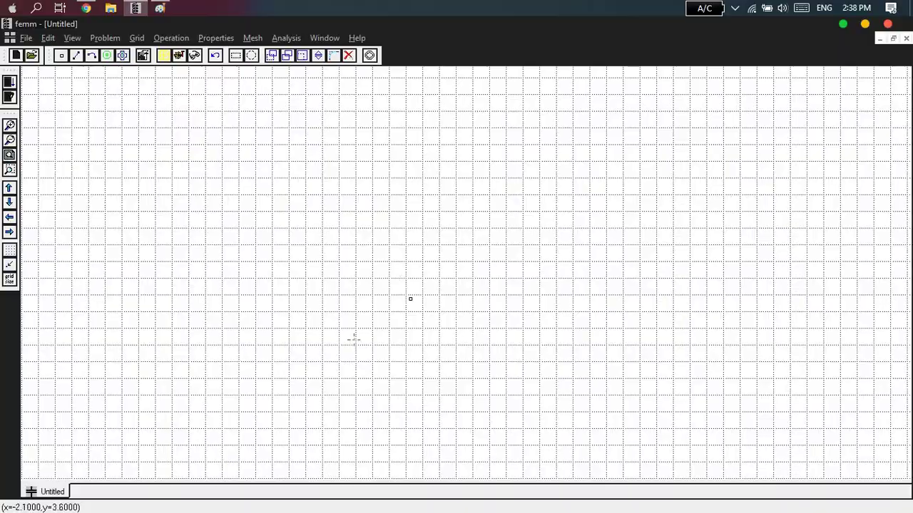
Step: Add the rectangle's upper-left node at x 0, y 3, following the Paint sketch
{"action": "key", "text": "alt+Tab"}
{"action": "key", "text": "alt+Tab"}
{"action": "key", "text": "Tab"}
{"action": "type", "text": "0"}
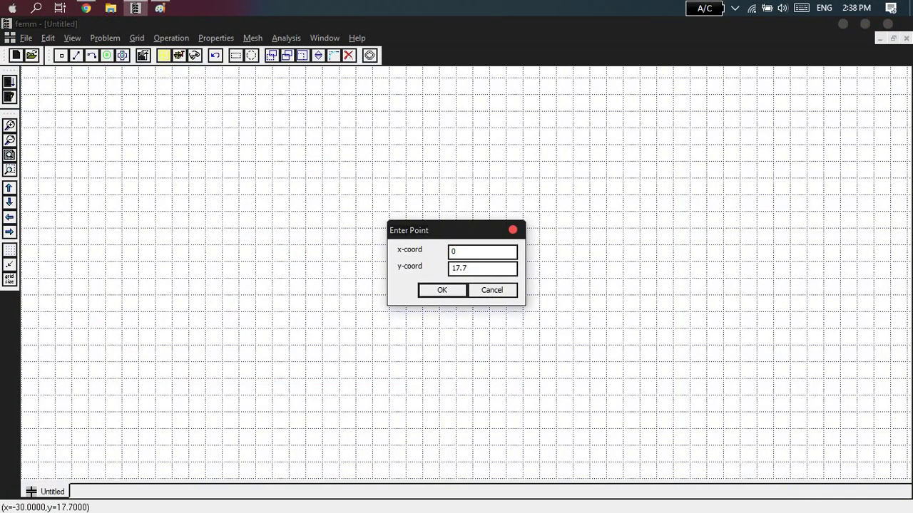
{"action": "key", "text": "Tab"}
{"action": "type", "text": "3"}
{"action": "key", "text": "Return"}
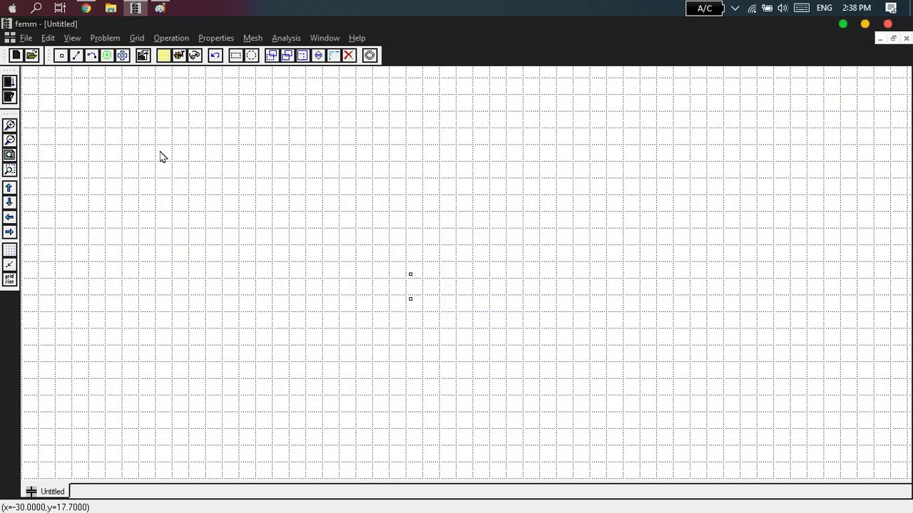
Step: Check the corner coordinates in the Paint sketch and add the rectangle's upper-right node at x 30, y 3 in FEMM
{"action": "key", "text": "alt+Tab"}
{"action": "key", "text": "alt+Tab"}
{"action": "key", "text": "Tab"}
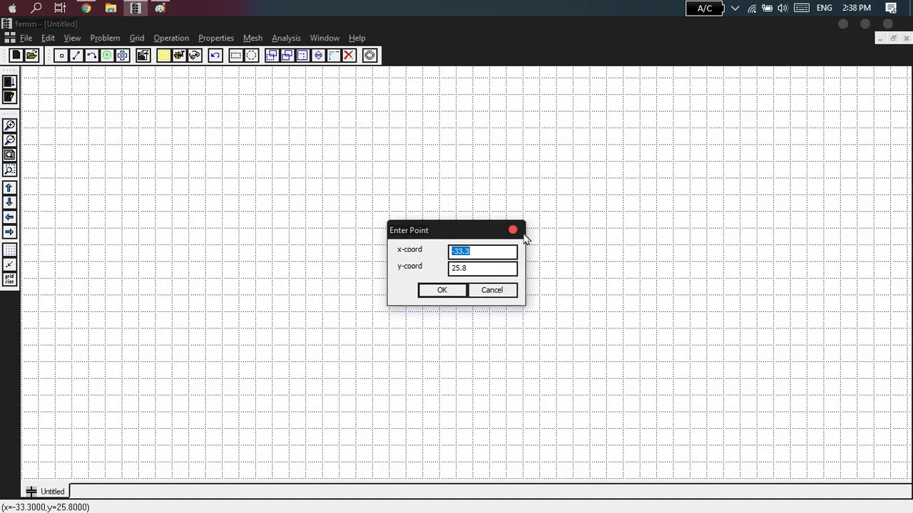
{"action": "type", "text": "0"}
{"action": "key", "text": "Tab"}
{"action": "key", "text": "super+Tab"}
{"action": "key", "text": "Escape"}
{"action": "key", "text": "alt+Tab"}
{"action": "key", "text": "alt+Tab"}
{"action": "key", "text": "alt+Tab"}
{"action": "key", "text": "alt+Tab"}
{"action": "key", "text": "alt+Tab"}
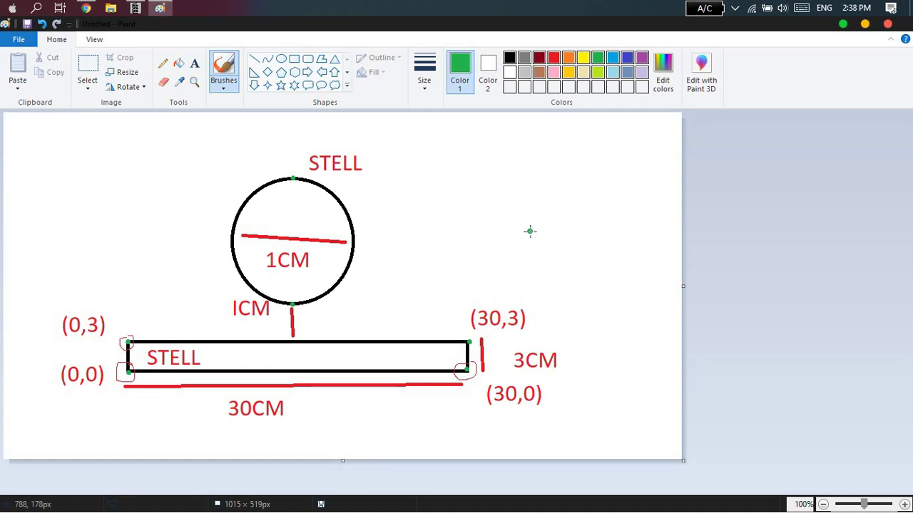
{"action": "key", "text": "alt+Tab"}
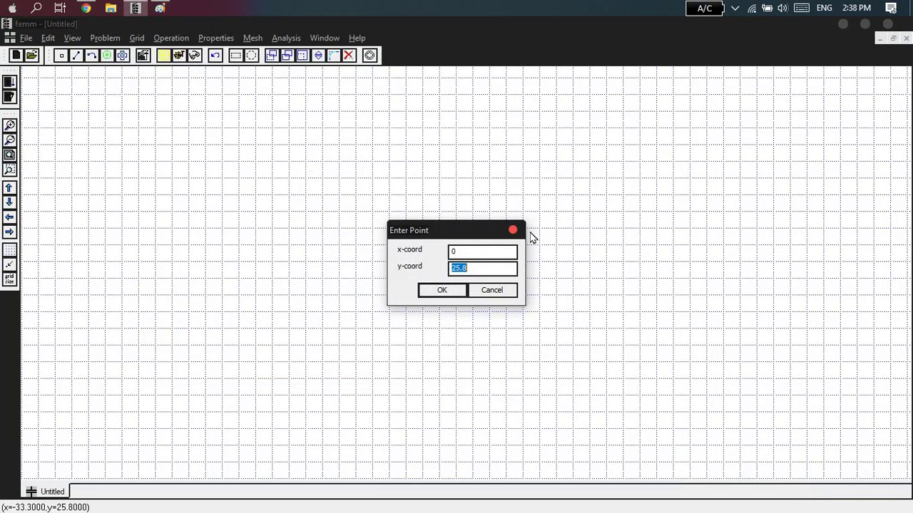
{"action": "key", "text": "BackSpace"}
{"action": "key", "text": "BackSpace"}
{"action": "type", "text": "3"}
{"action": "key", "text": "Return"}
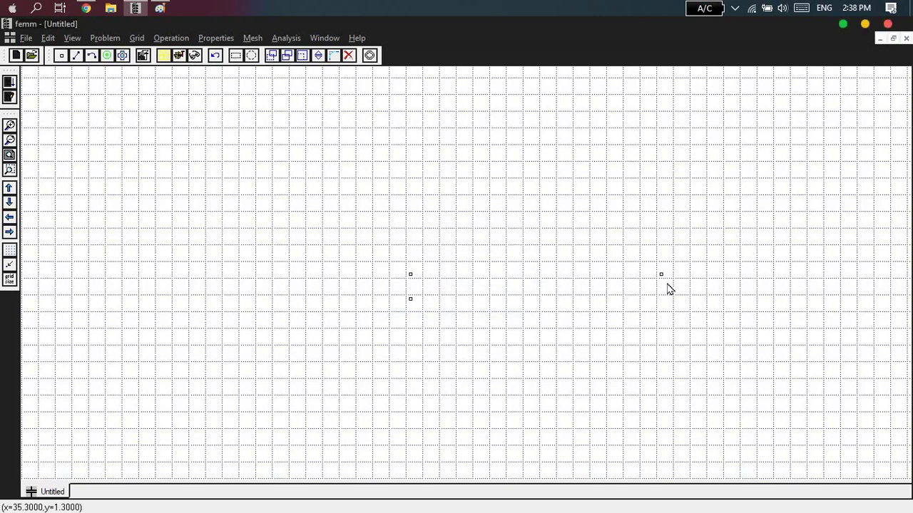
Step: Add the rectangle's lower-right node at x 30, y 0, checking the coordinates against the Paint sketch
{"action": "key", "text": "Tab"}
{"action": "key", "text": "alt+Tab"}
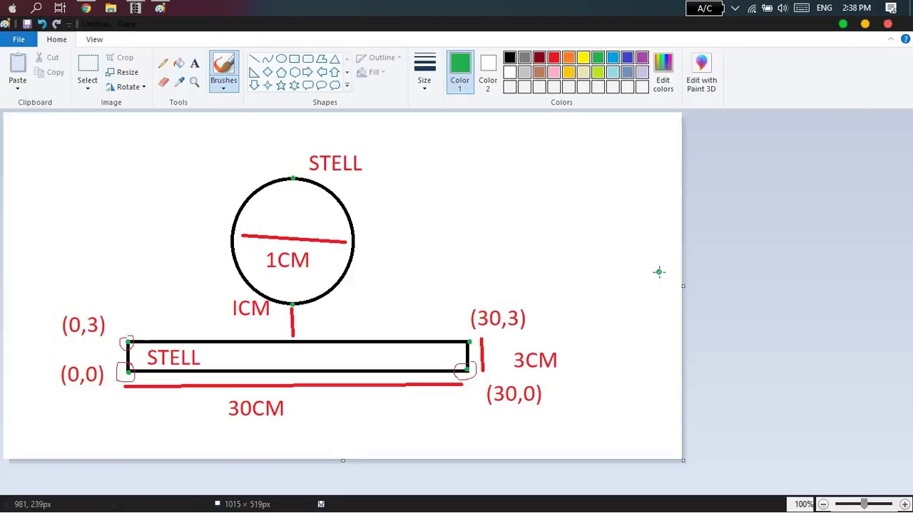
{"action": "key", "text": "alt+Tab"}
{"action": "key", "text": "alt+Tab"}
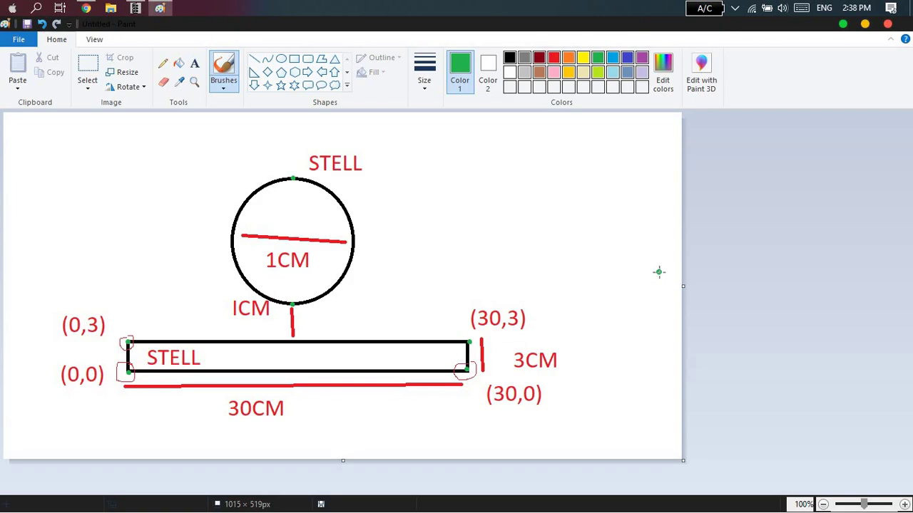
{"action": "key", "text": "alt+Tab"}
{"action": "type", "text": "14"}
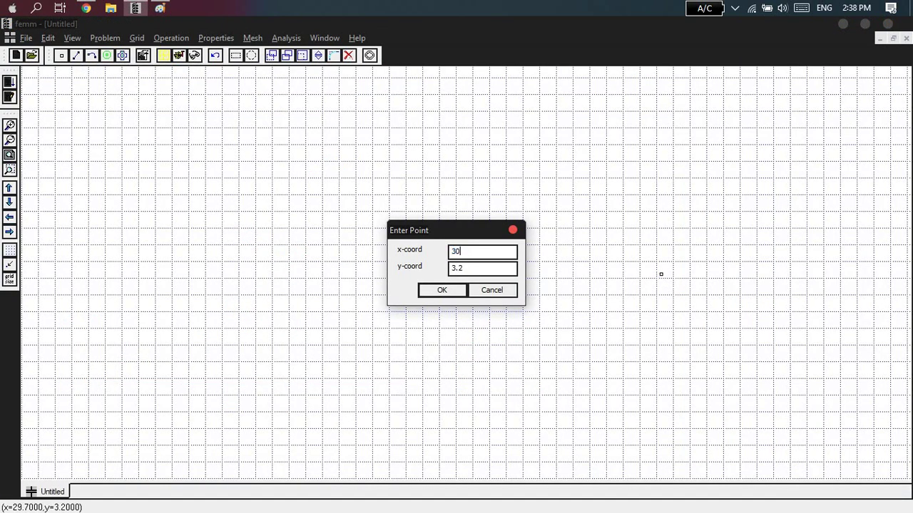
{"action": "key", "text": "Tab"}
{"action": "key", "text": "Return"}
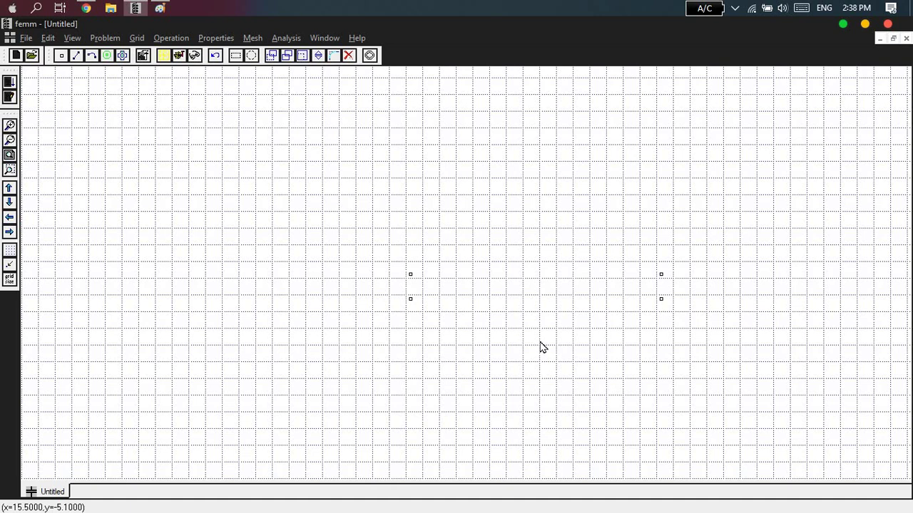
Step: Connect the four nodes with straight segments to form the closed plate rectangle
{"action": "key", "text": "alt+Tab"}
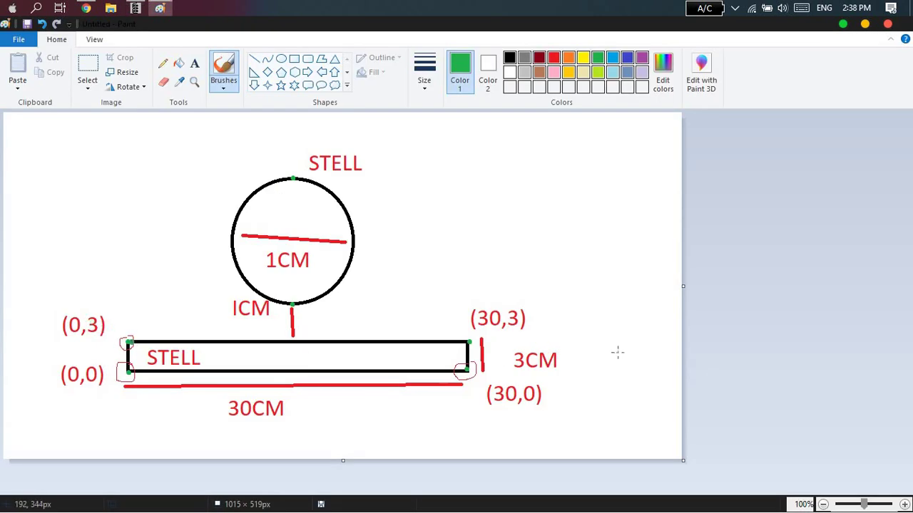
{"action": "key", "text": "alt+Tab"}
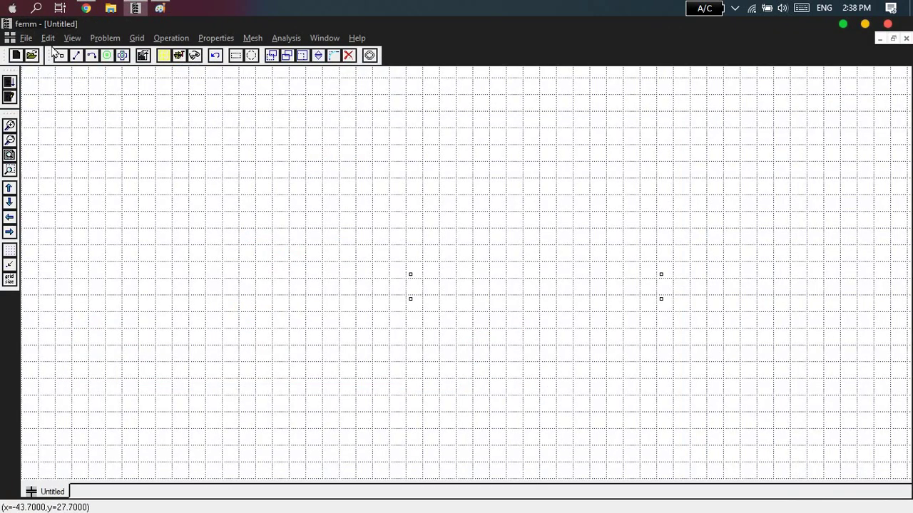
{"action": "left_click", "coordinate": [77, 60]}
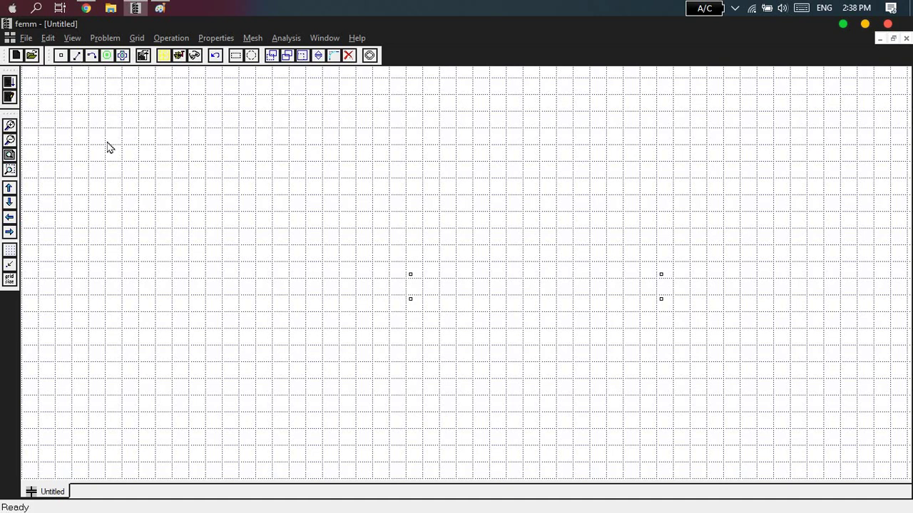
{"action": "left_click", "coordinate": [411, 276]}
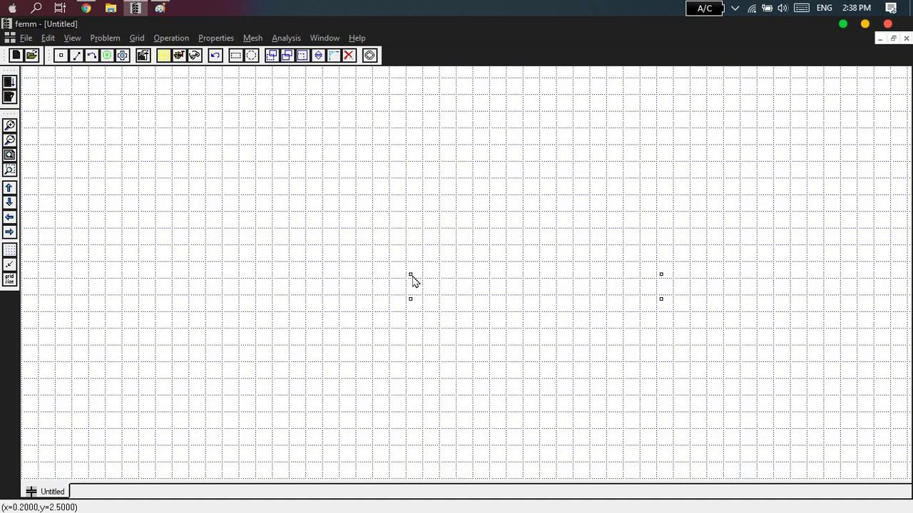
{"action": "left_click", "coordinate": [661, 275]}
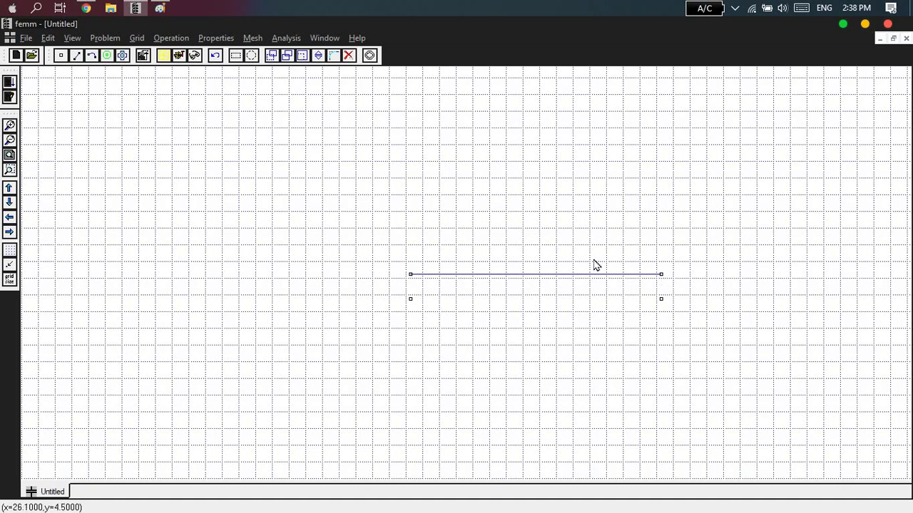
{"action": "left_click", "coordinate": [661, 275]}
{"action": "left_click", "coordinate": [661, 300]}
{"action": "left_click", "coordinate": [661, 300]}
{"action": "left_click", "coordinate": [411, 300]}
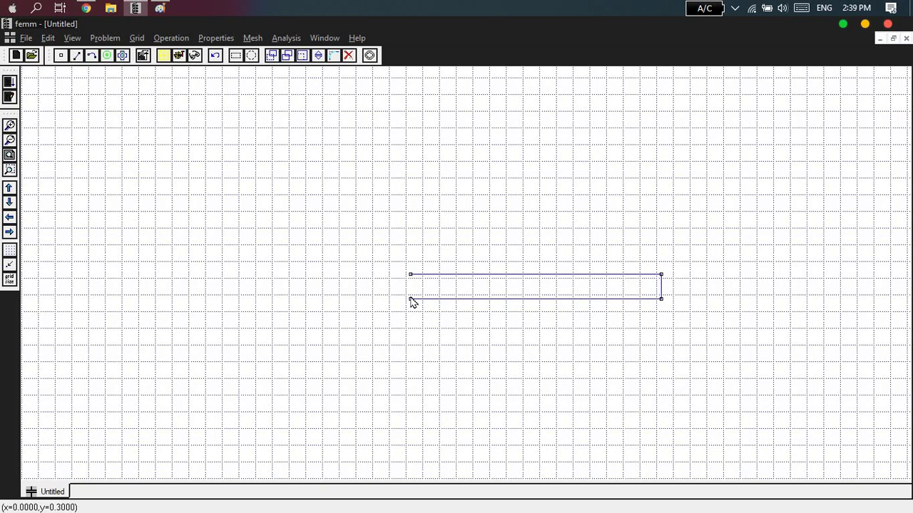
{"action": "left_click", "coordinate": [410, 276]}
Step: Close the plate rectangle's left side with a straight segment up to its upper-left node
{"action": "left_click", "coordinate": [410, 275]}
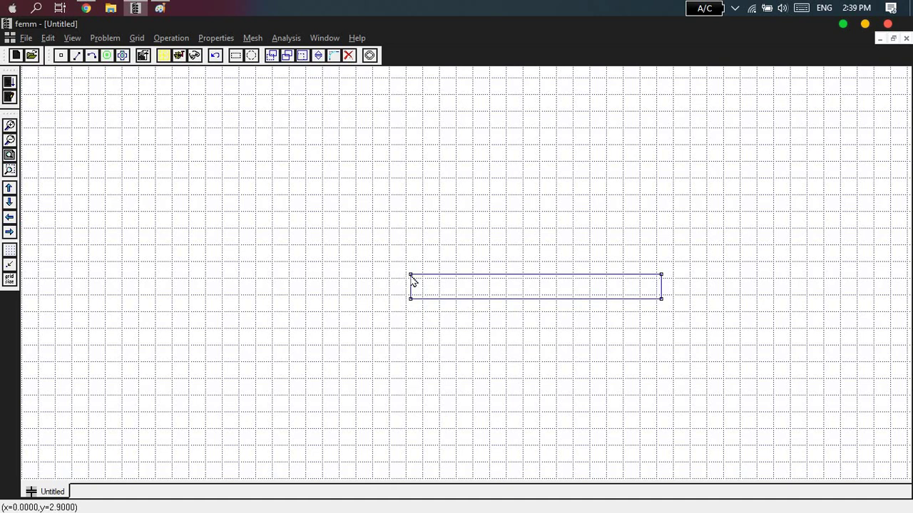
Step: Draw a diagonal segment between the plate's upper-left and lower-right nodes, and delete that segment
{"action": "left_click", "coordinate": [661, 300]}
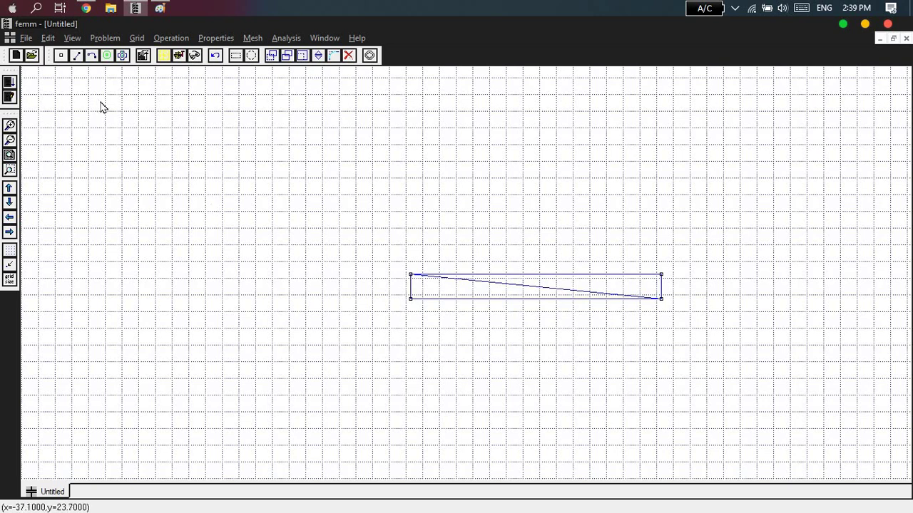
{"action": "left_click", "coordinate": [77, 59]}
{"action": "left_click", "coordinate": [495, 284]}
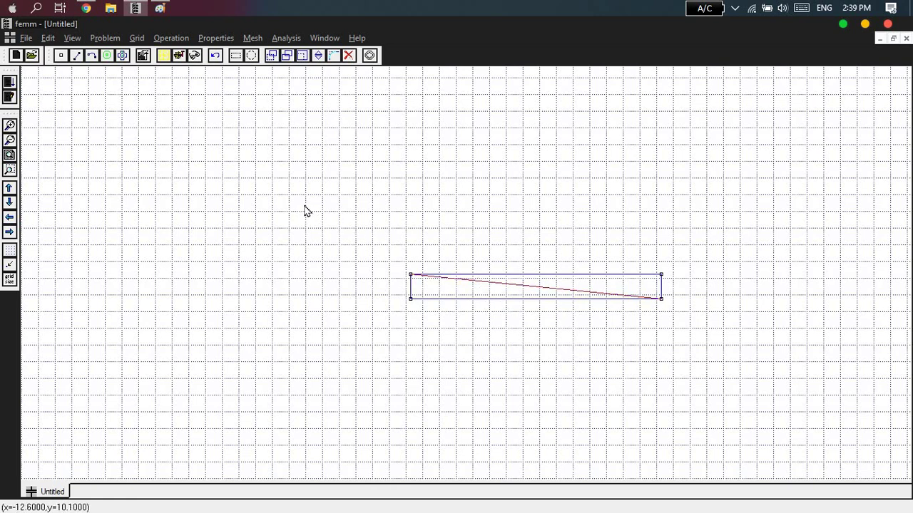
{"action": "left_click", "coordinate": [349, 56]}
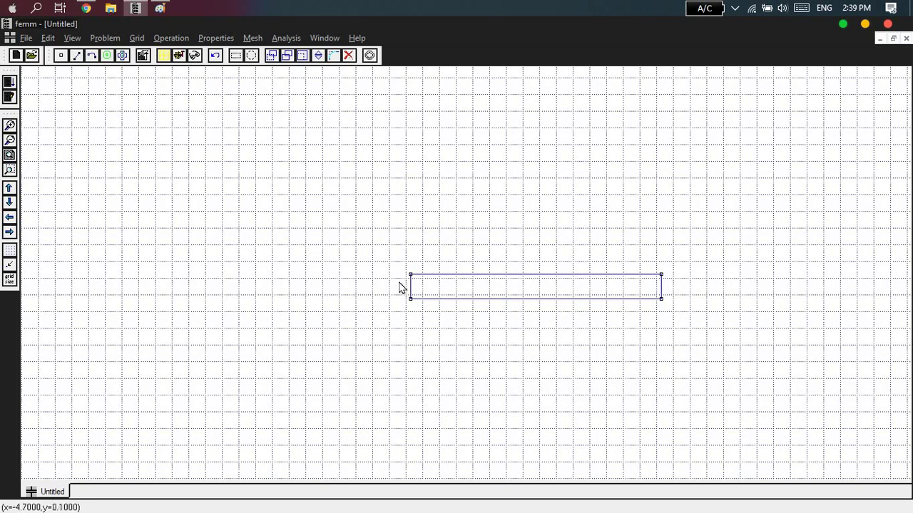
Step: Place a stray node in the empty area above the plate, and delete it
{"action": "left_click", "coordinate": [641, 208]}
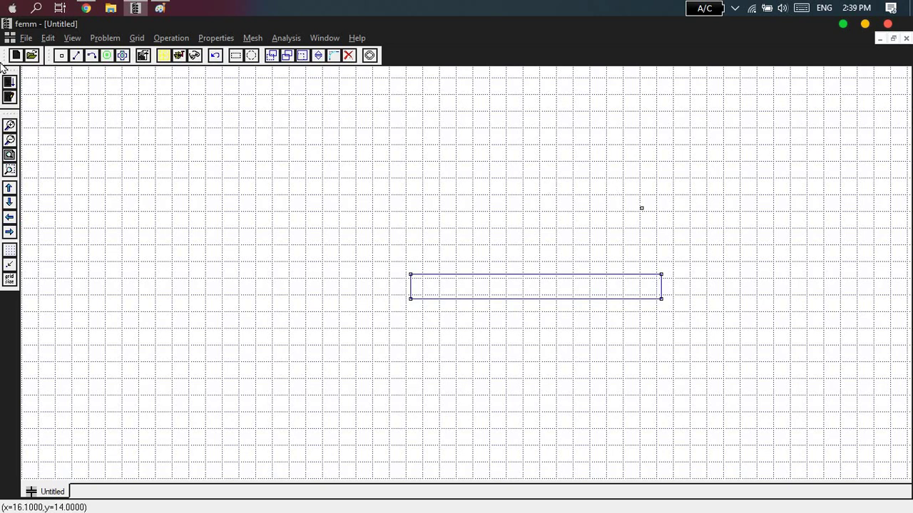
{"action": "left_click", "coordinate": [60, 60]}
{"action": "left_click", "coordinate": [642, 209]}
{"action": "left_click", "coordinate": [348, 56]}
Step: Switch to the Paint sketch and mark the circle's uppermost and lowermost points in green
{"action": "key", "text": "alt+Tab"}
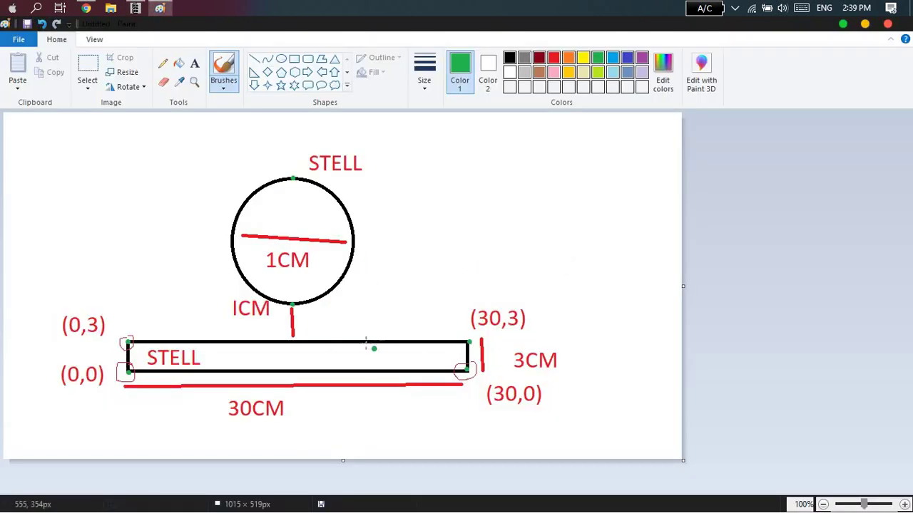
{"action": "left_click", "coordinate": [278, 247]}
{"action": "left_click", "coordinate": [291, 177]}
{"action": "left_click", "coordinate": [291, 303]}
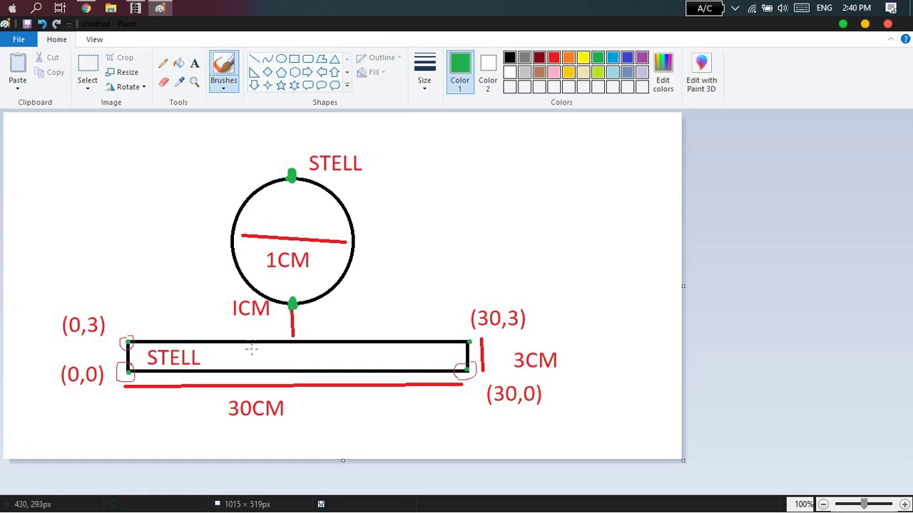
{"action": "left_click", "coordinate": [290, 347]}
Step: Switch back to FEMM and add the circle's lower node at x 15, y 4
{"action": "key", "text": "alt+Tab"}
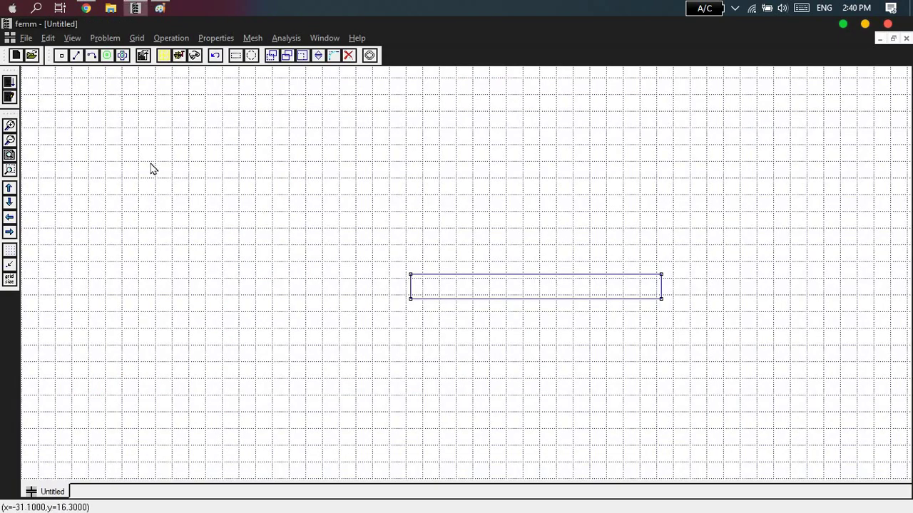
{"action": "key", "text": "Tab"}
{"action": "type", "text": "15"}
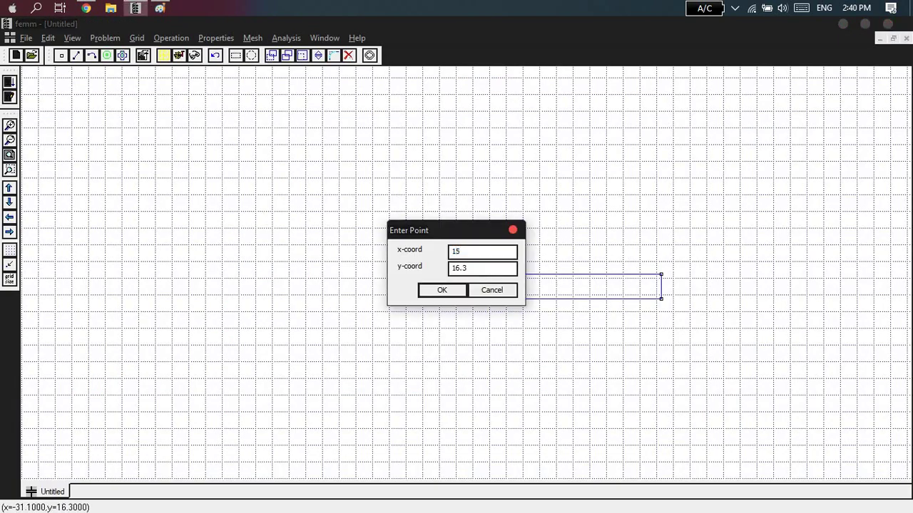
{"action": "key", "text": "Tab"}
{"action": "type", "text": "4"}
{"action": "key", "text": "Return"}
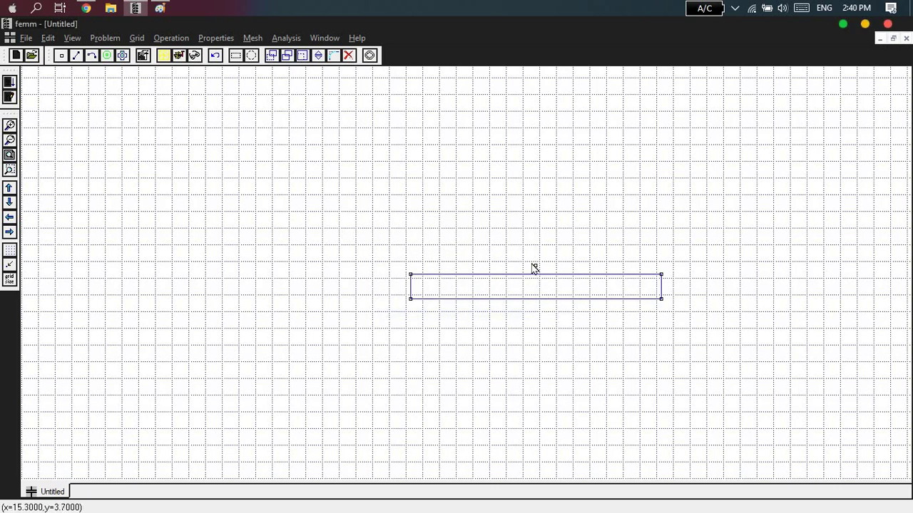
Step: Check the circle's diameter in the Paint sketch and add its upper node at x 15, y 5 in FEMM
{"action": "key", "text": "alt+Tab"}
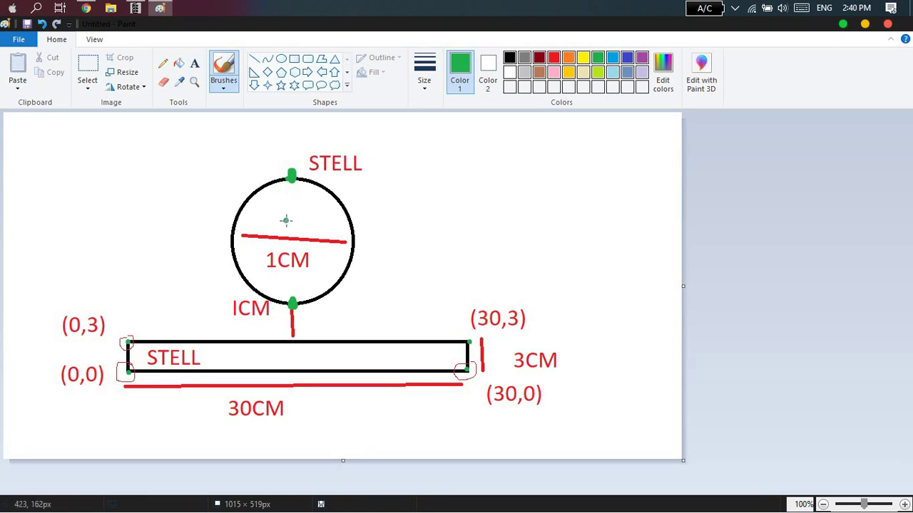
{"action": "key", "text": "alt+Tab"}
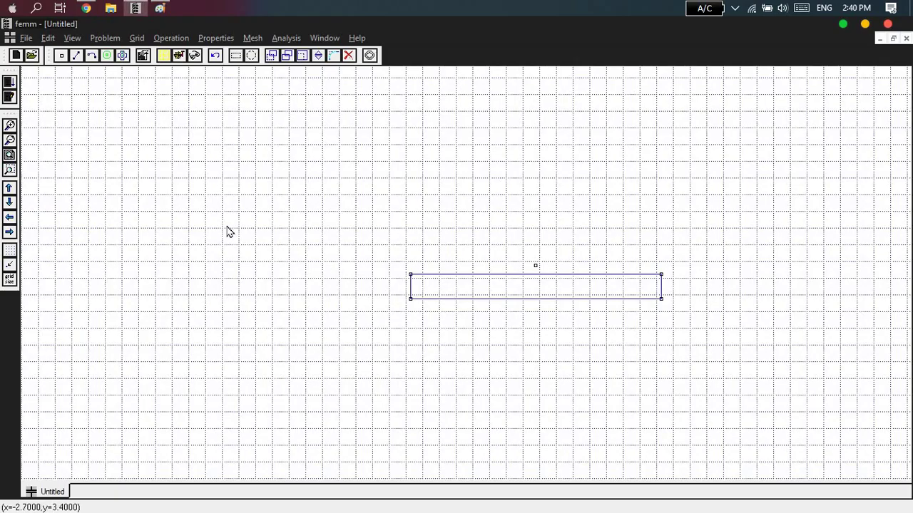
{"action": "key", "text": "Tab"}
{"action": "type", "text": "15"}
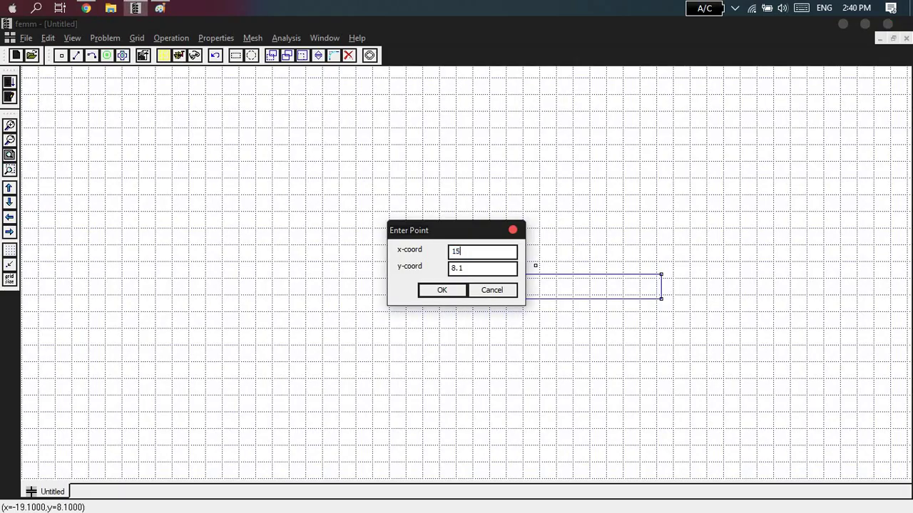
{"action": "type", "text": "6"}
{"action": "key", "text": "Return"}
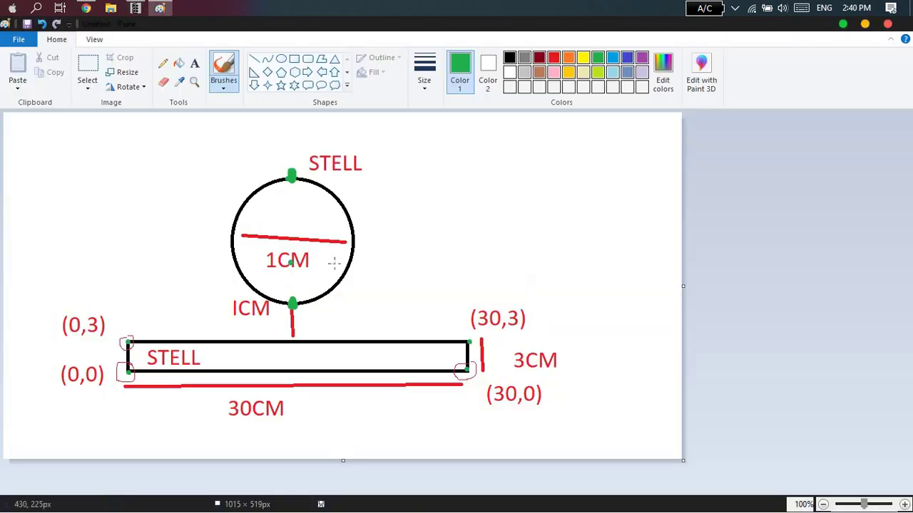
Step: Switch to the assignment PDF in Chrome to check the sphere-to-plane diameters and gap distances, and return to FEMM
{"action": "key", "text": "alt+Tab"}
{"action": "key", "text": "Tab"}
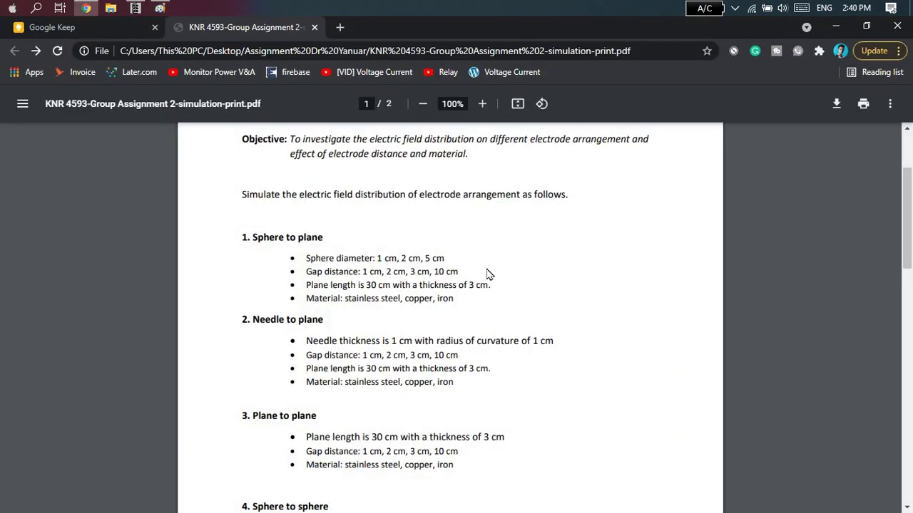
{"action": "key", "text": "alt+Tab"}
{"action": "key", "text": "alt+Tab"}
{"action": "key", "text": "Tab"}
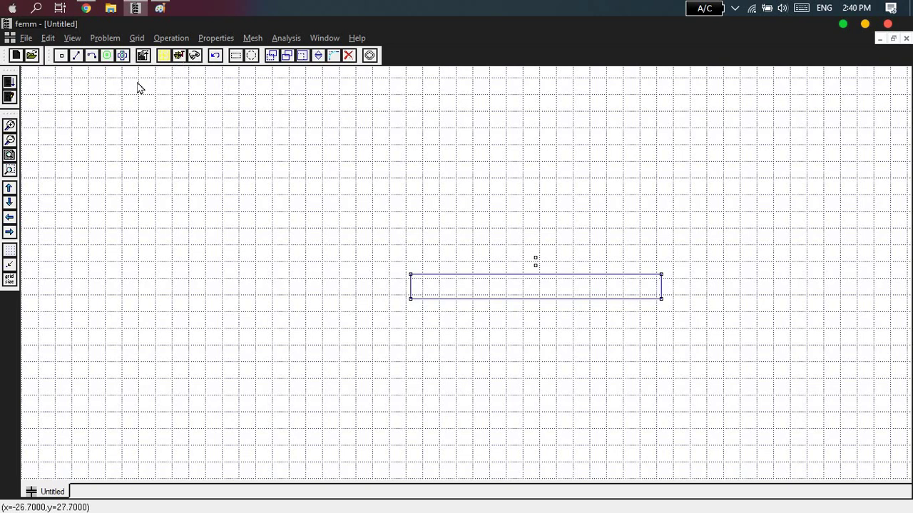
Step: Add a trial node at x 15, y 20 above the plate, and undo it
{"action": "key", "text": "Tab"}
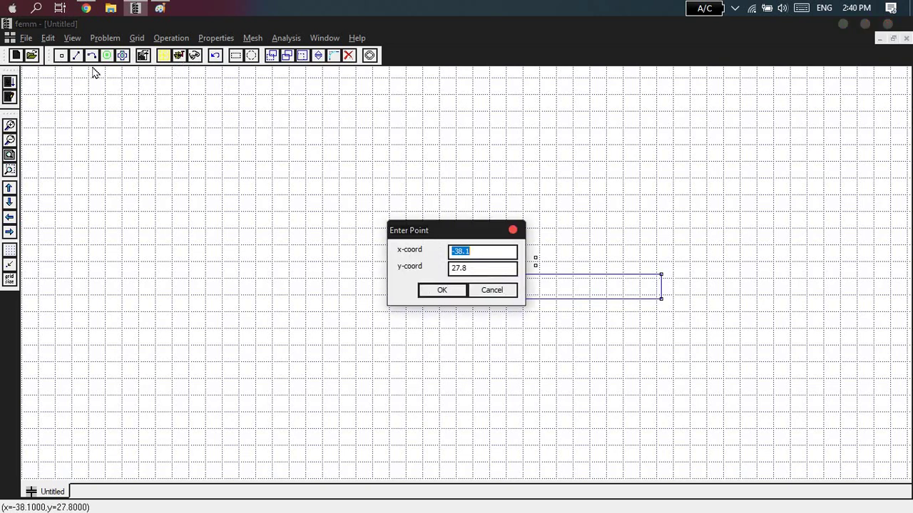
{"action": "type", "text": "15"}
{"action": "key", "text": "Tab"}
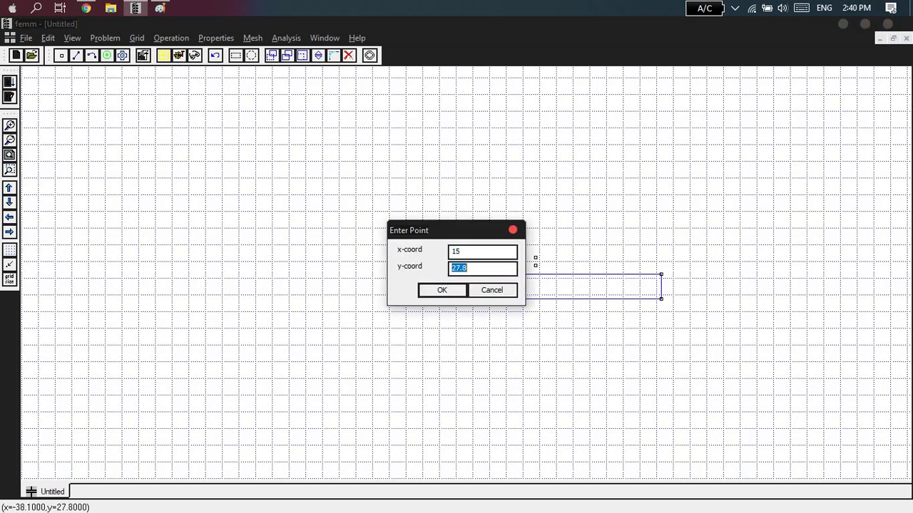
{"action": "type", "text": "20"}
{"action": "key", "text": "Return"}
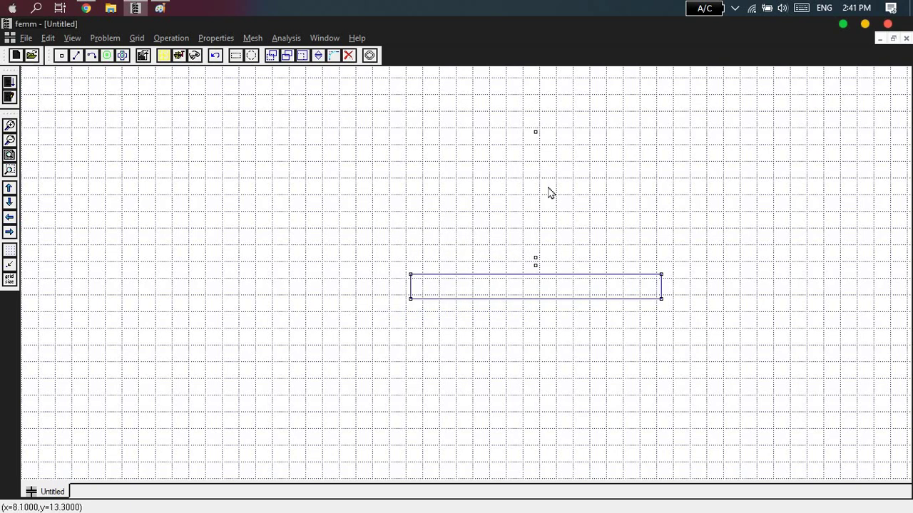
{"action": "key", "text": "ctrl+z"}
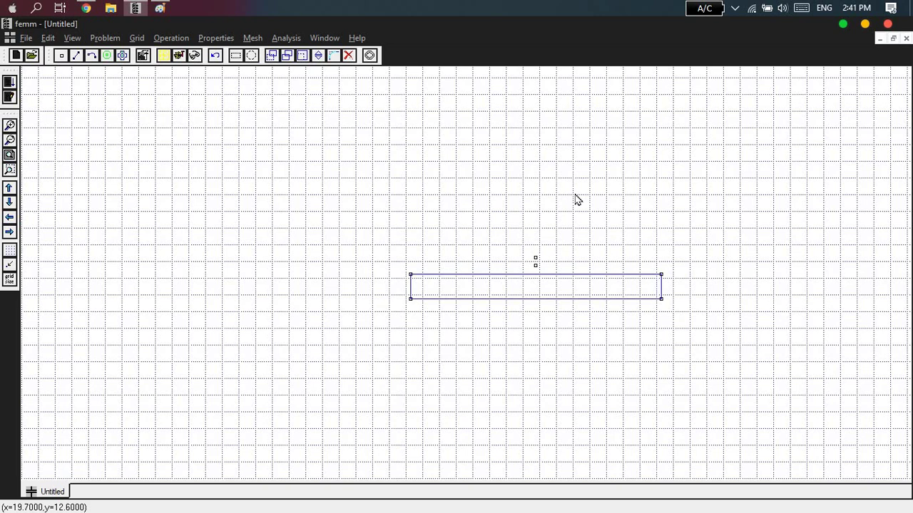
{"action": "key", "text": "ctrl+z"}
{"action": "key", "text": "ctrl+z"}
{"action": "key", "text": "ctrl+z"}
{"action": "key", "text": "ctrl+z"}
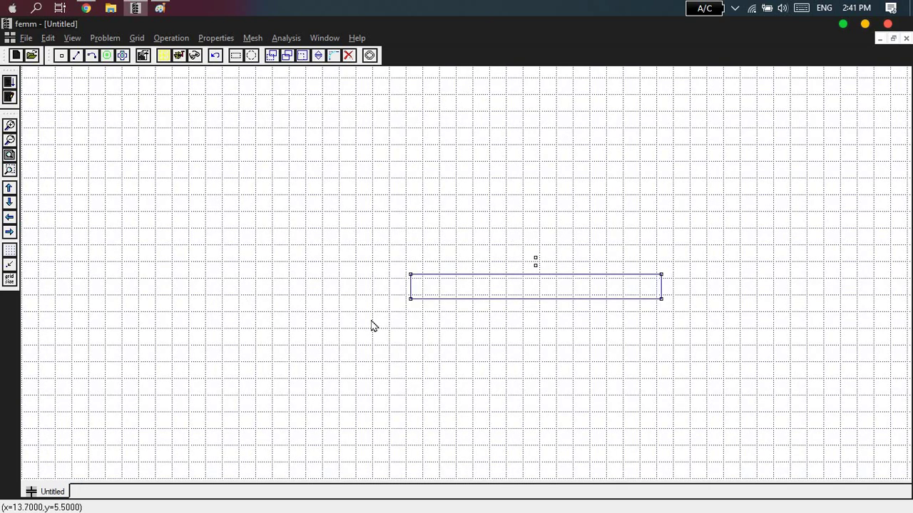
Step: Try connecting the circle's lower and upper nodes with a 90-degree arc segment, and undo it
{"action": "left_click", "coordinate": [9, 126]}
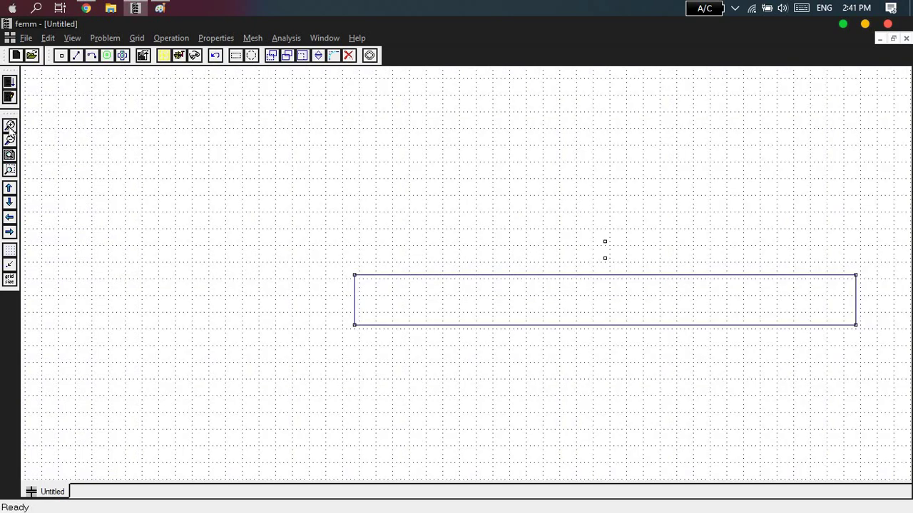
{"action": "left_click", "coordinate": [10, 232]}
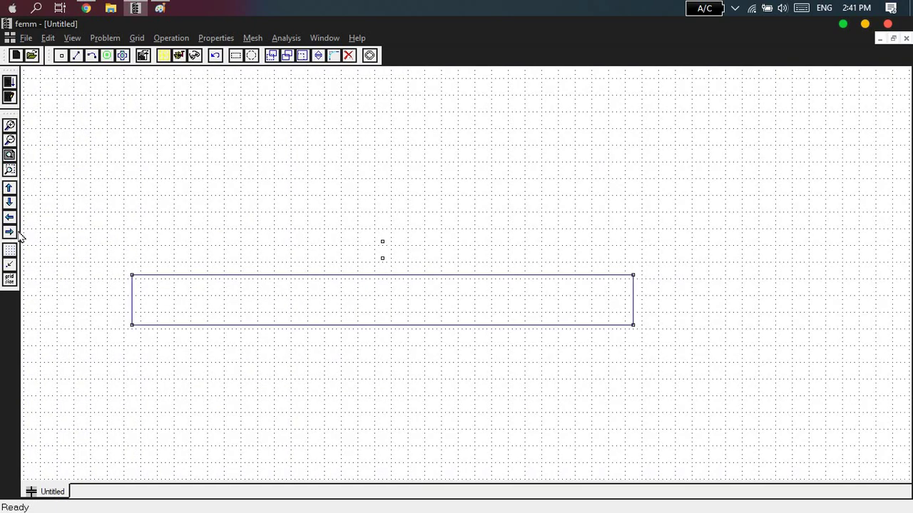
{"action": "left_click", "coordinate": [10, 126]}
{"action": "left_click", "coordinate": [10, 141]}
{"action": "left_click", "coordinate": [9, 128]}
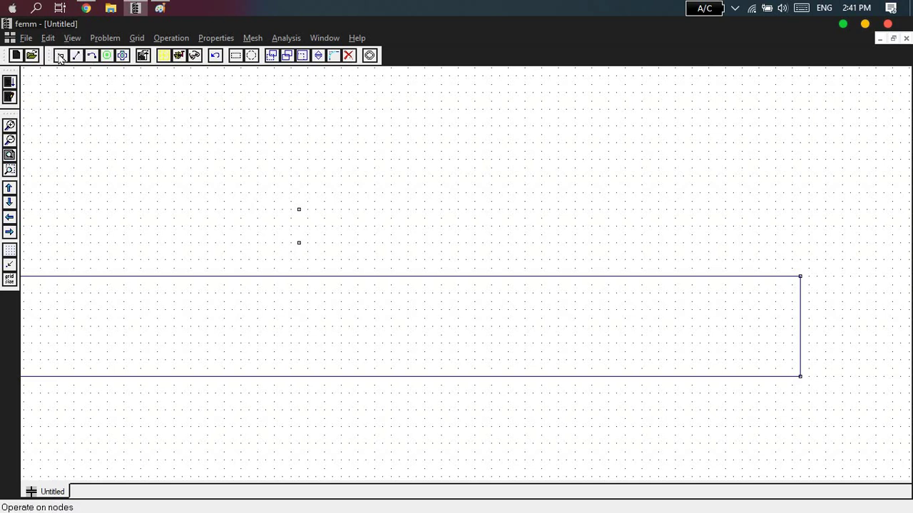
{"action": "right_click", "coordinate": [298, 243]}
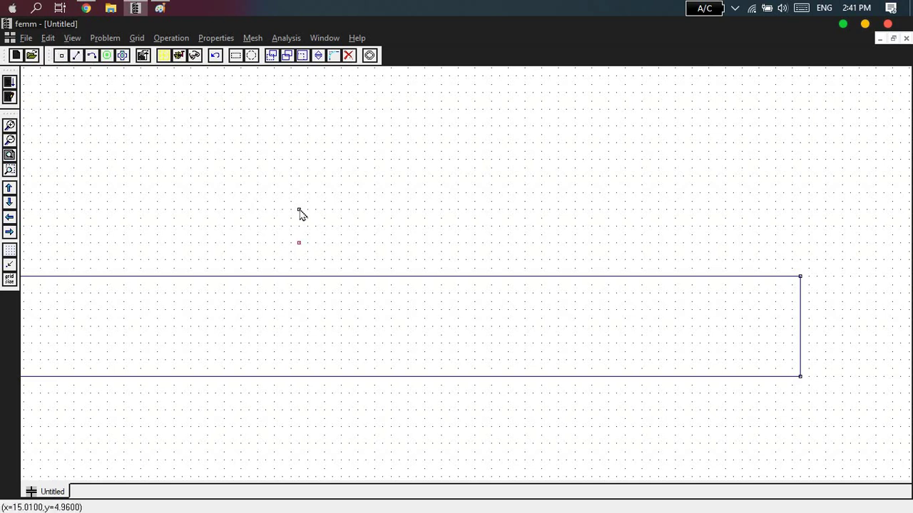
{"action": "left_click", "coordinate": [95, 61]}
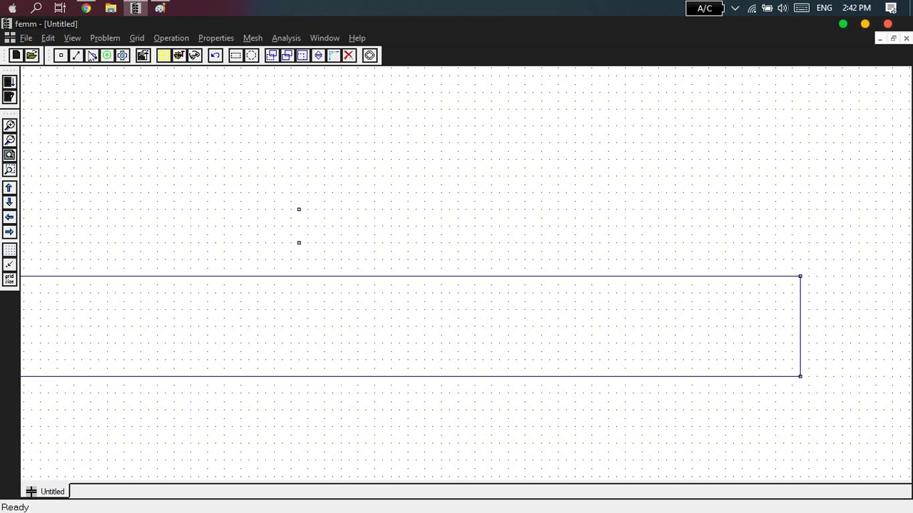
{"action": "left_click", "coordinate": [298, 242]}
{"action": "left_click", "coordinate": [299, 211]}
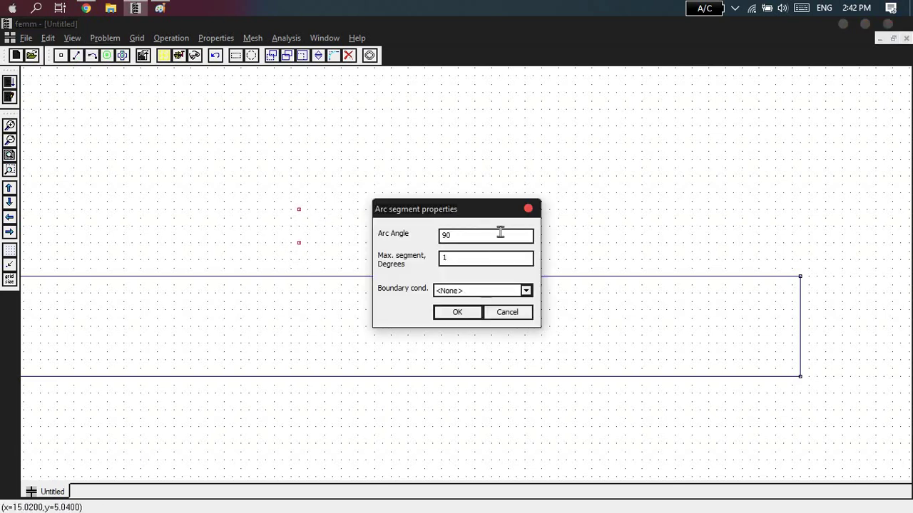
{"action": "left_click_drag", "start_coordinate": [500, 212], "coordinate": [611, 174]}
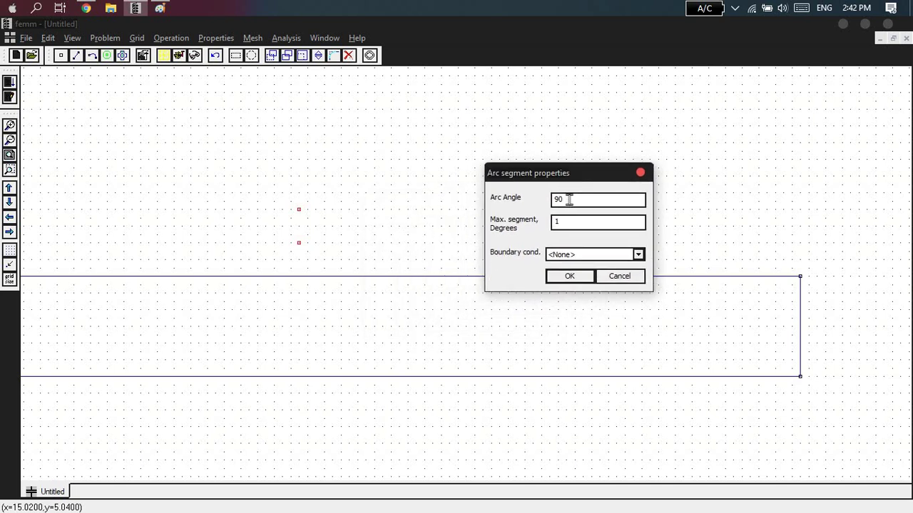
{"action": "left_click", "coordinate": [568, 276]}
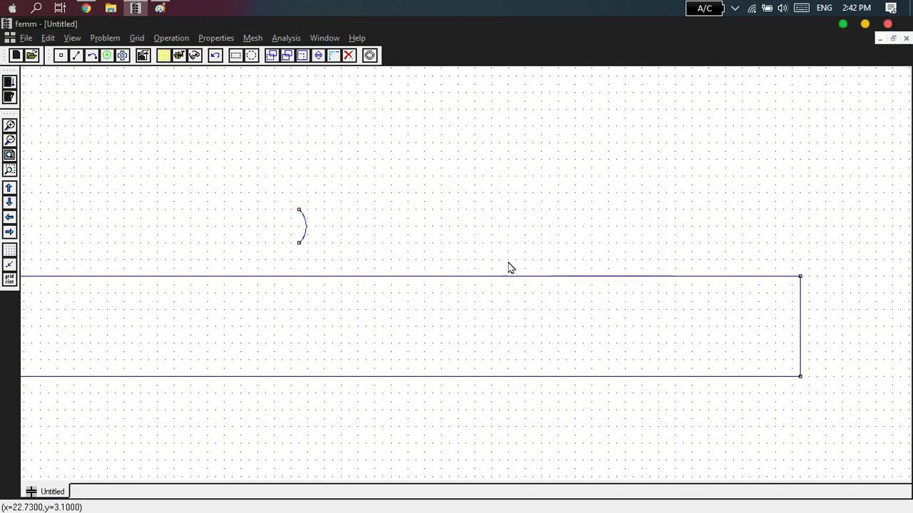
{"action": "key", "text": "ctrl+z"}
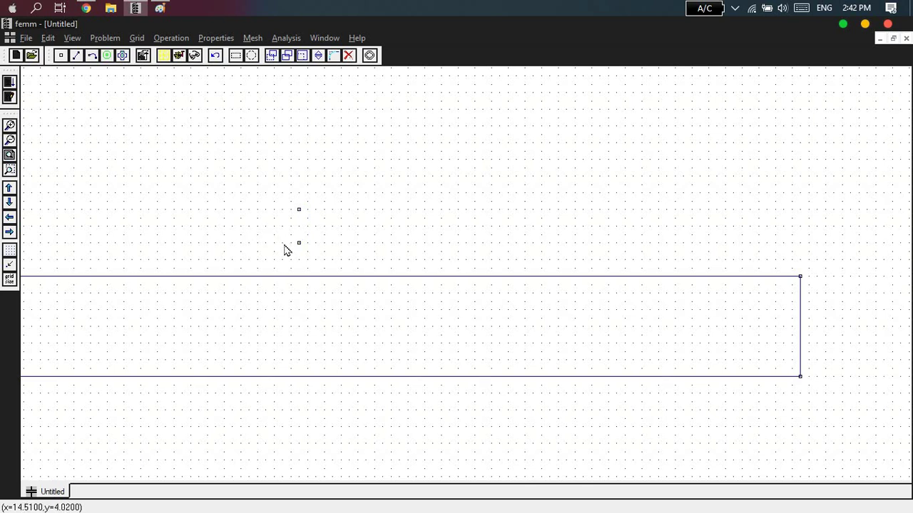
Step: Form the circle above the plate by joining its two nodes with two 180-degree arc segments, one on each side
{"action": "left_click", "coordinate": [299, 243]}
{"action": "left_click", "coordinate": [299, 210]}
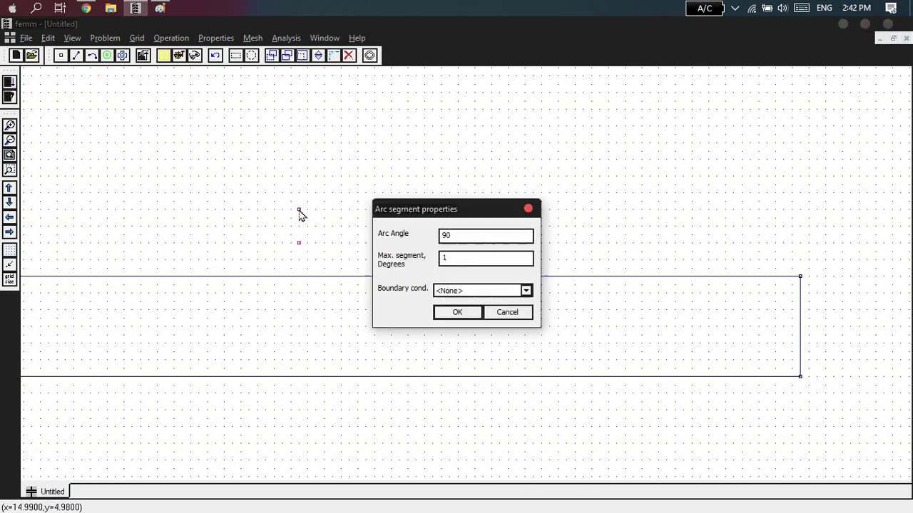
{"action": "left_click_drag", "start_coordinate": [482, 234], "coordinate": [325, 245]}
{"action": "key", "text": "Return"}
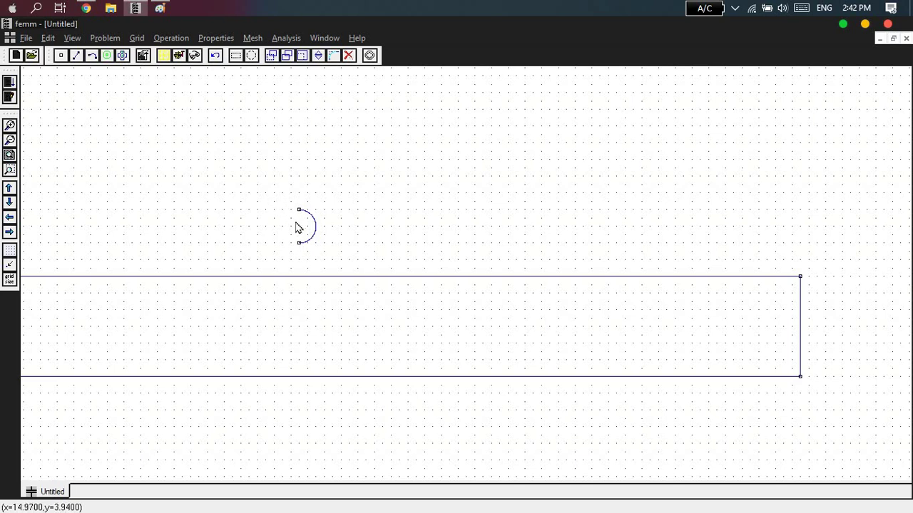
{"action": "left_click", "coordinate": [299, 211]}
{"action": "left_click", "coordinate": [298, 243]}
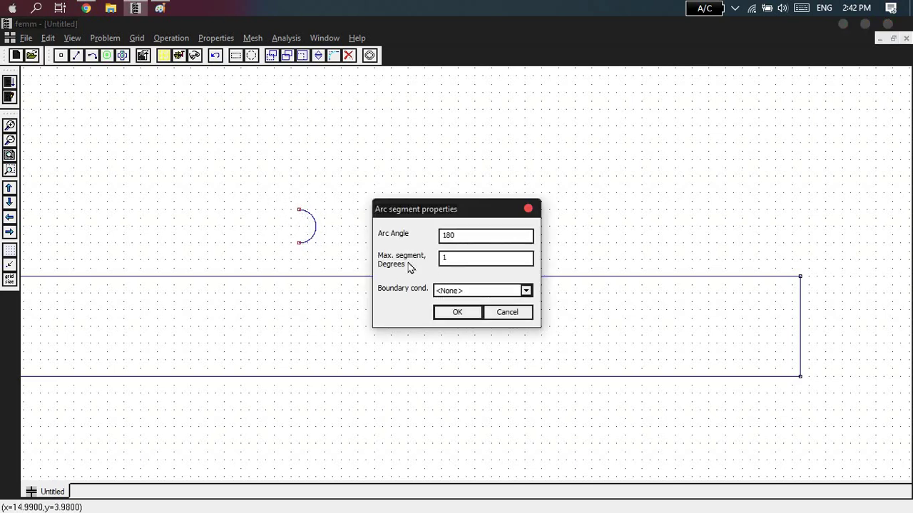
{"action": "key", "text": "Return"}
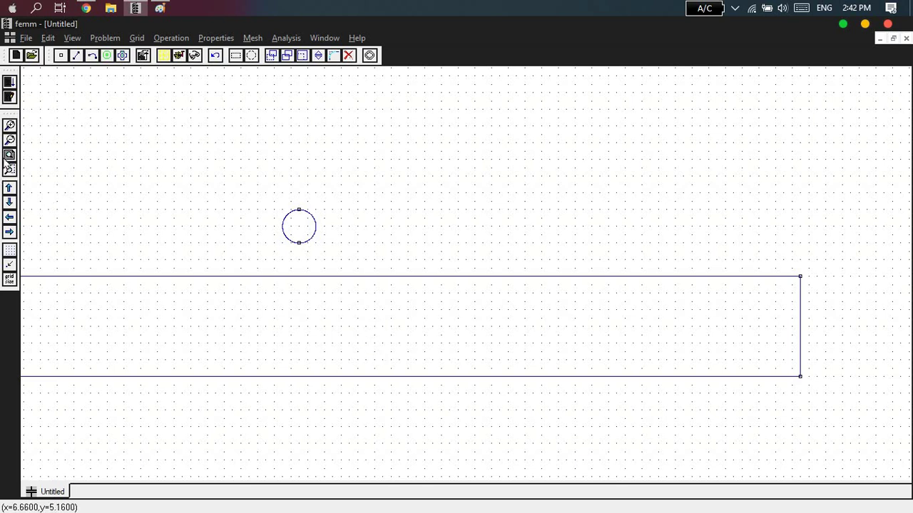
{"action": "left_click", "coordinate": [9, 140]}
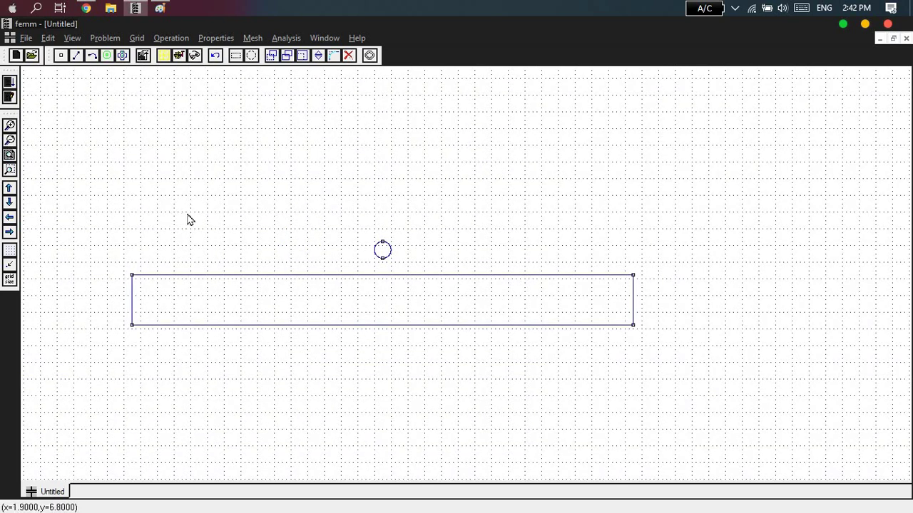
Step: Place four nodes well outside the plate and circle as corners of a large enclosing outer region
{"action": "left_click", "coordinate": [10, 233]}
{"action": "left_click", "coordinate": [10, 218]}
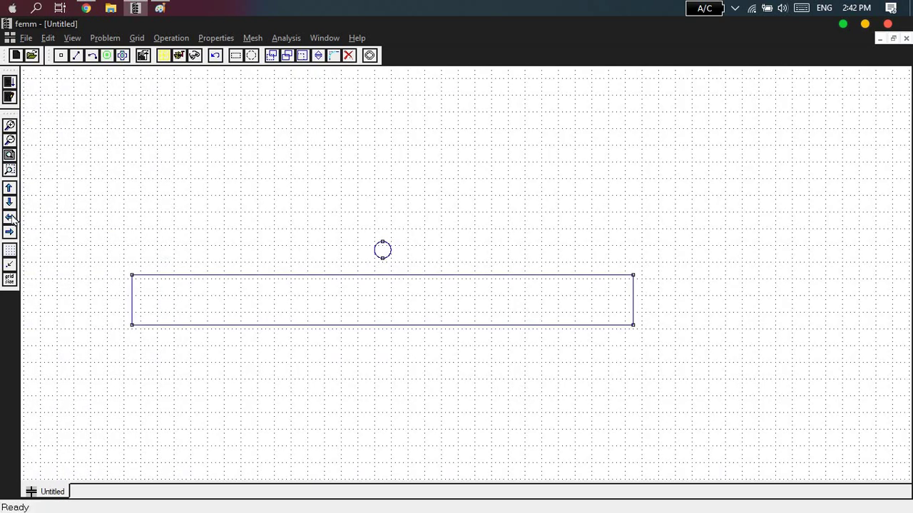
{"action": "left_click", "coordinate": [10, 142]}
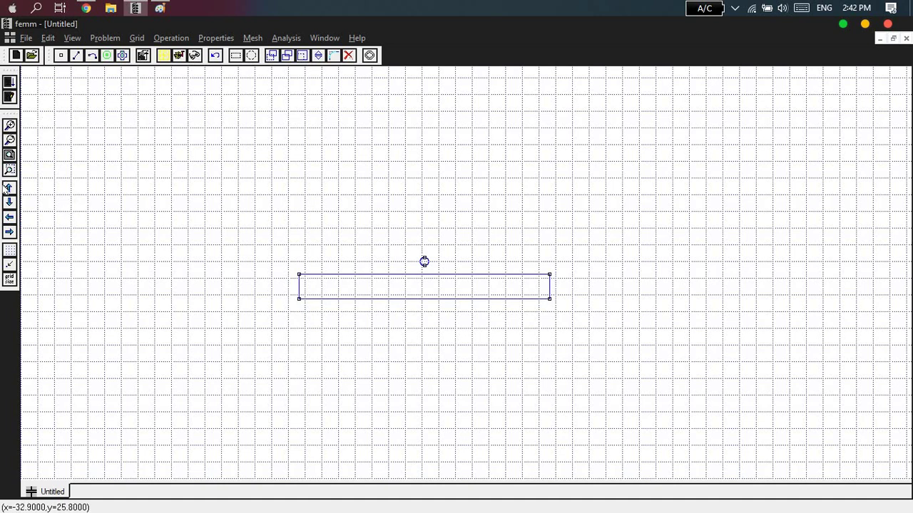
{"action": "left_click", "coordinate": [10, 139]}
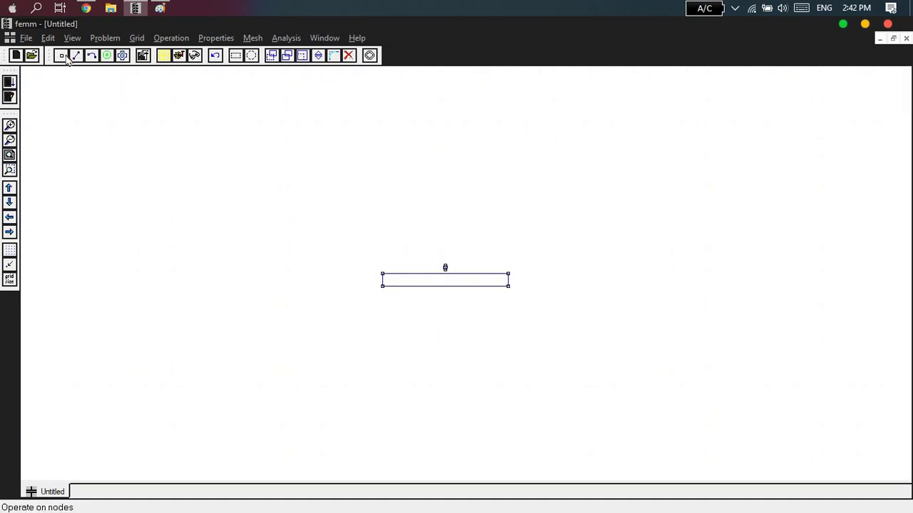
{"action": "left_click", "coordinate": [221, 145]}
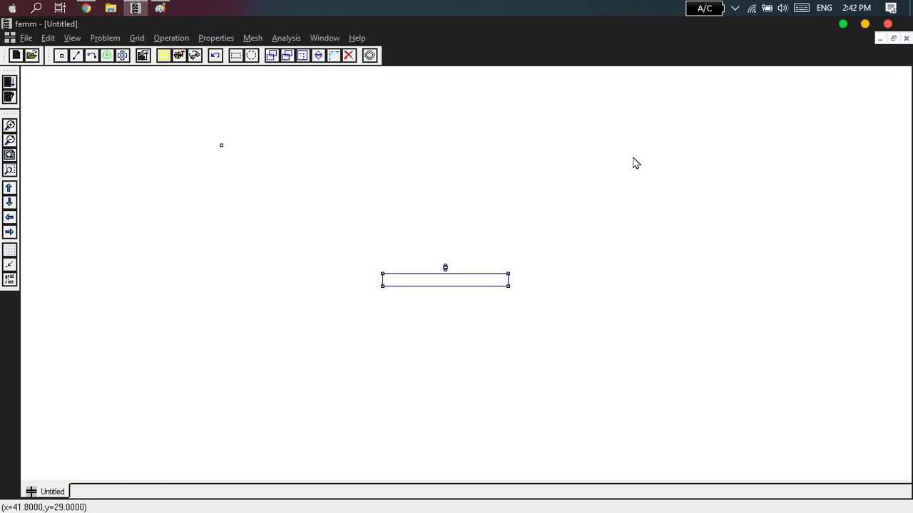
{"action": "left_click", "coordinate": [671, 146]}
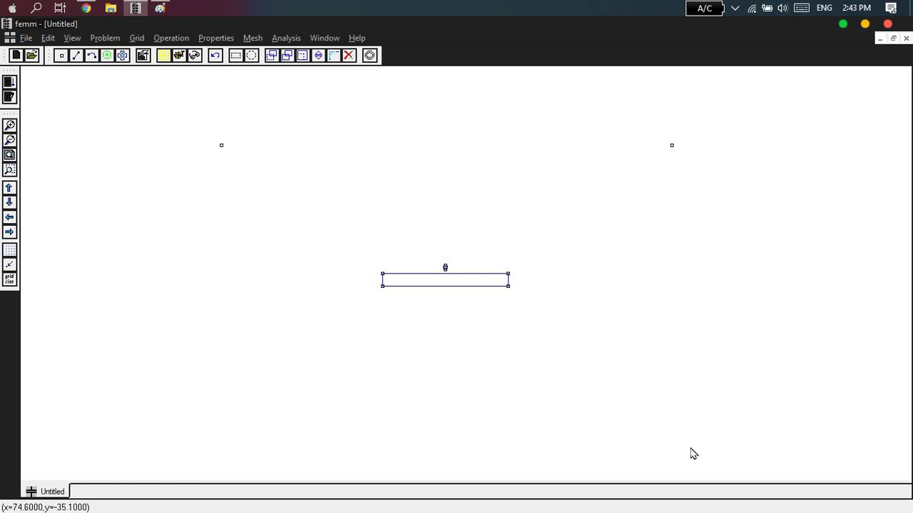
{"action": "left_click", "coordinate": [211, 443]}
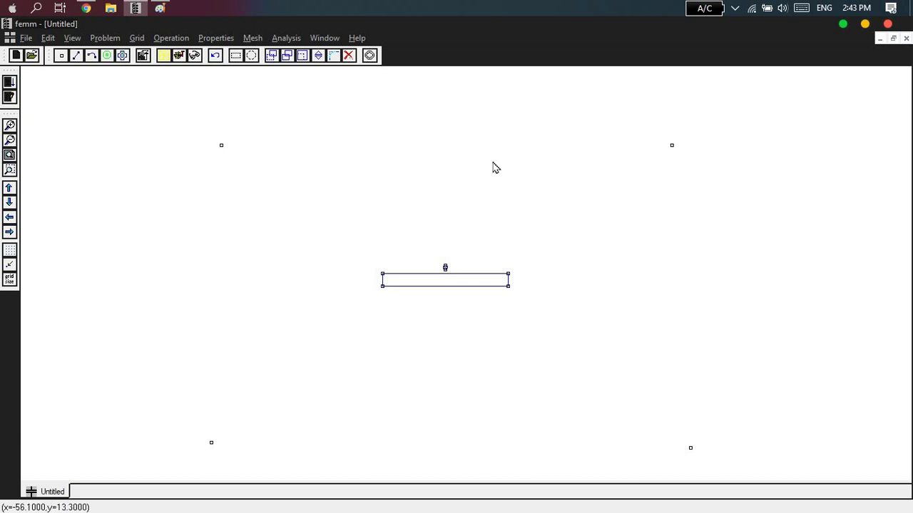
Step: Connect the four outer corner nodes with straight line segments to form a closed boundary around the plate and circle
{"action": "left_click", "coordinate": [75, 56]}
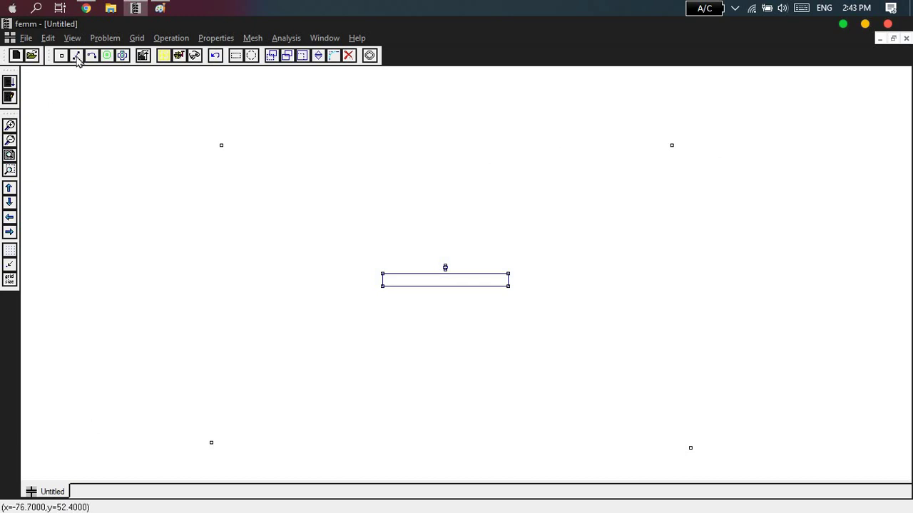
{"action": "left_click", "coordinate": [221, 147]}
{"action": "left_click", "coordinate": [672, 146]}
{"action": "left_click", "coordinate": [671, 146]}
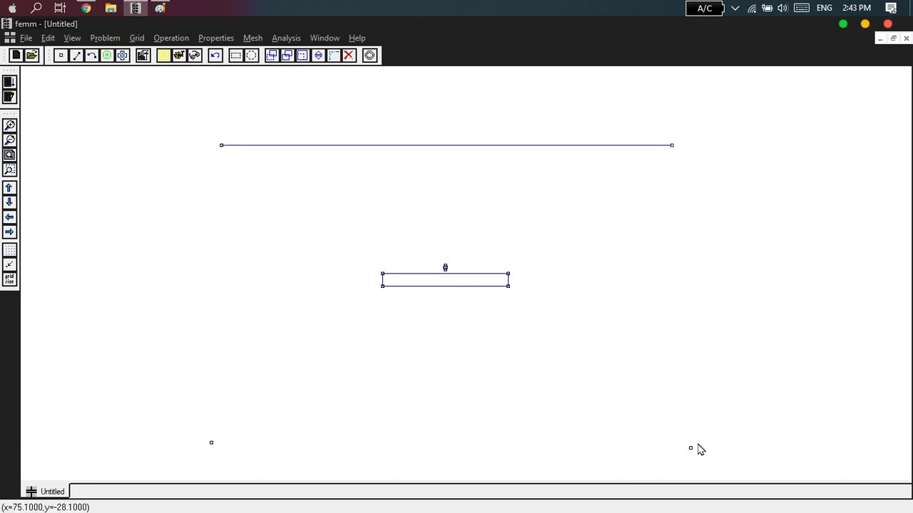
{"action": "left_click", "coordinate": [690, 448]}
{"action": "left_click", "coordinate": [690, 448]}
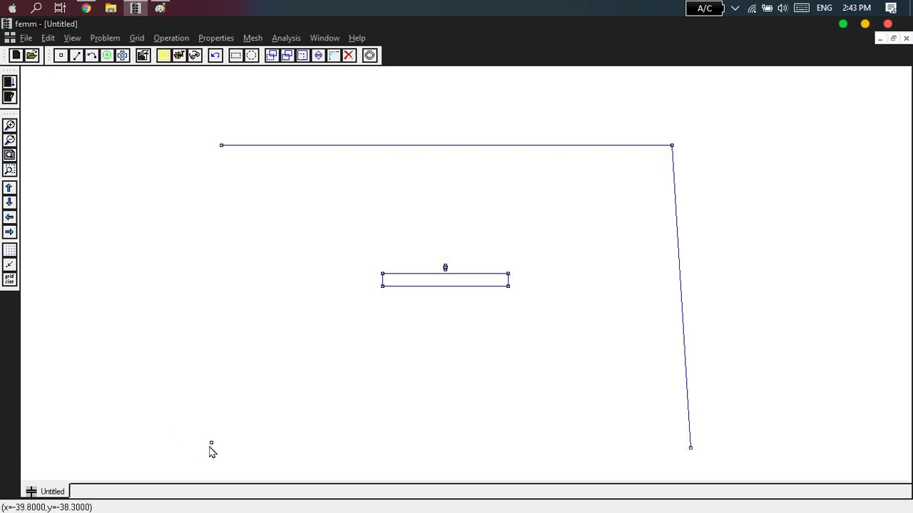
{"action": "left_click", "coordinate": [211, 443]}
{"action": "left_click", "coordinate": [221, 146]}
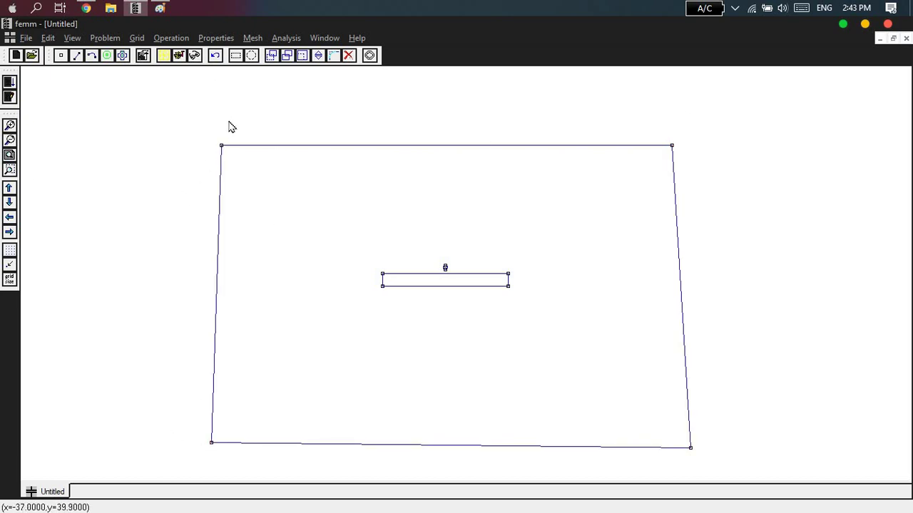
{"action": "left_click", "coordinate": [10, 125]}
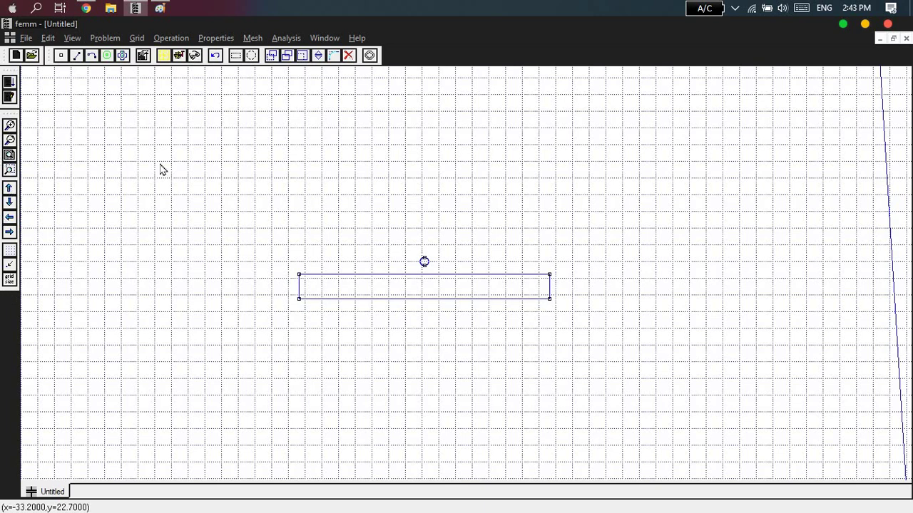
{"action": "left_click", "coordinate": [10, 125]}
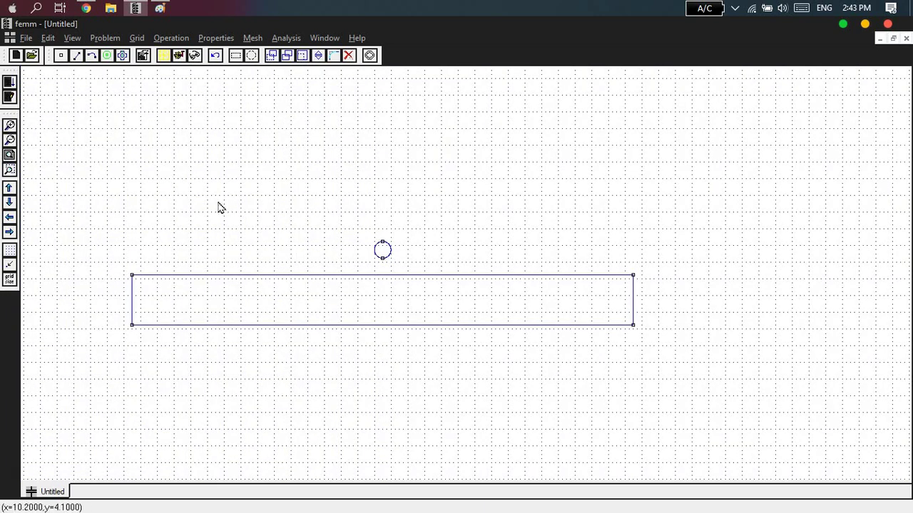
Step: Switch to the assignment PDF in Chrome to review the sphere-to-plane diameter, gap distance, plane size and material, and return to FEMM
{"action": "key", "text": "alt+Tab"}
{"action": "key", "text": "alt+Tab"}
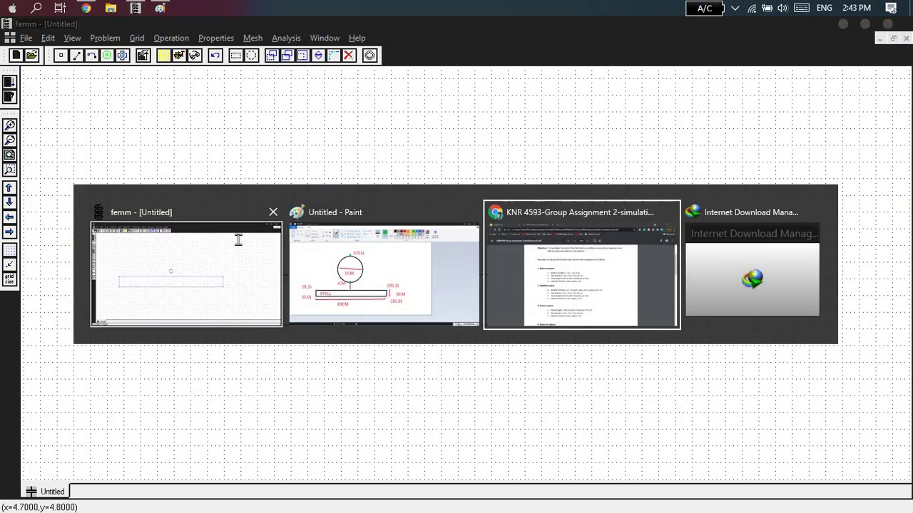
{"action": "left_click_drag", "start_coordinate": [376, 258], "coordinate": [393, 260]}
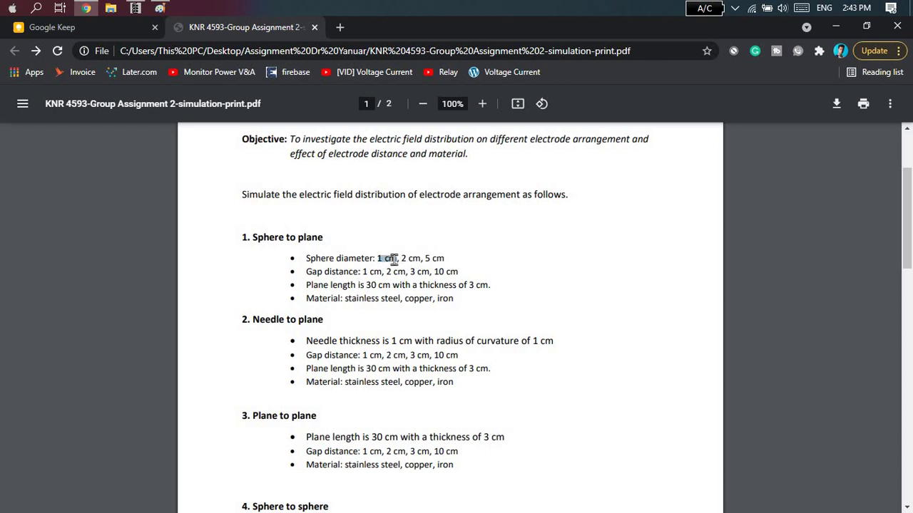
{"action": "left_click_drag", "start_coordinate": [307, 258], "coordinate": [397, 259]}
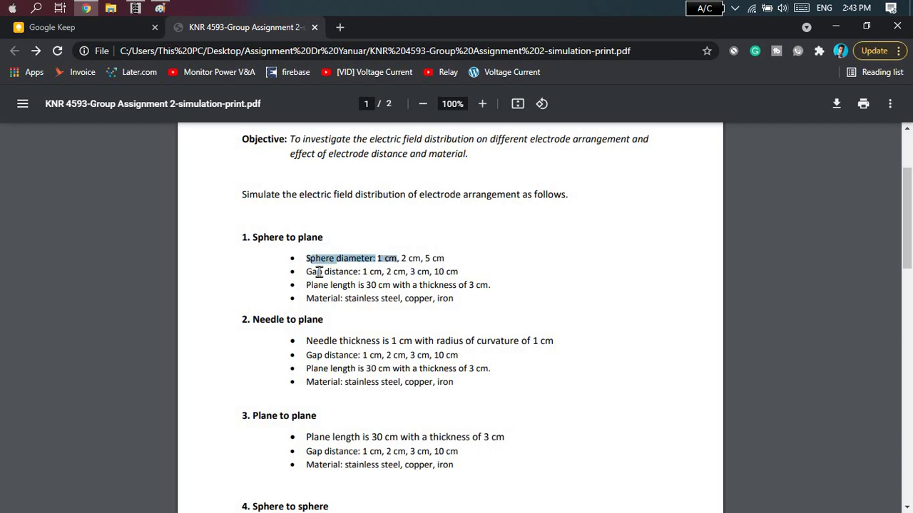
{"action": "left_click_drag", "start_coordinate": [307, 271], "coordinate": [382, 285]}
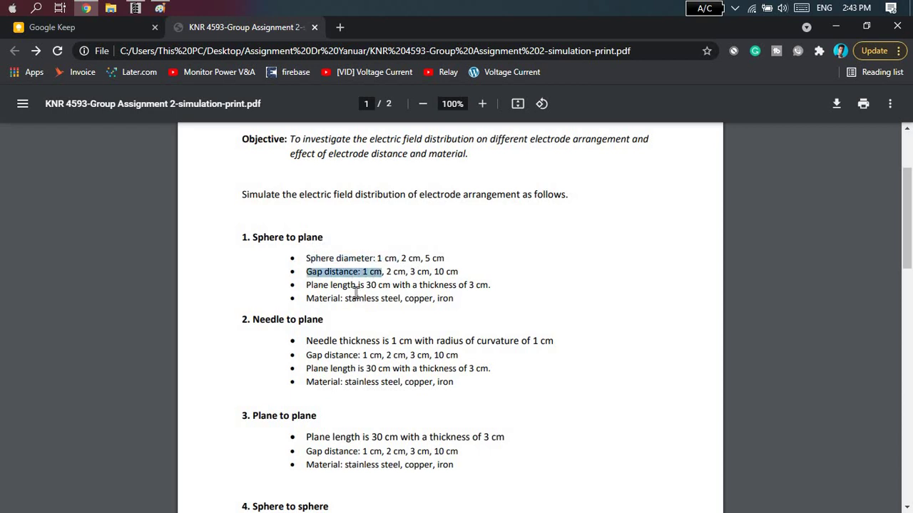
{"action": "left_click_drag", "start_coordinate": [306, 285], "coordinate": [496, 285]}
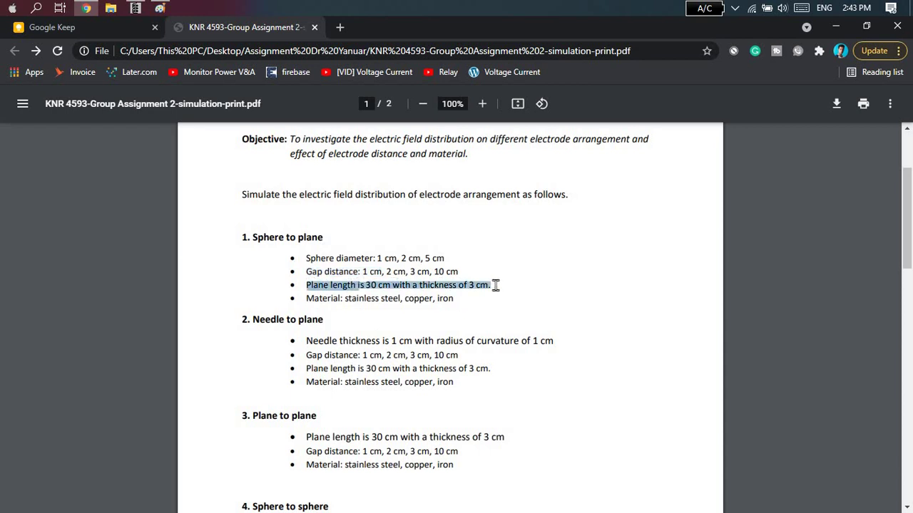
{"action": "left_click", "coordinate": [342, 295]}
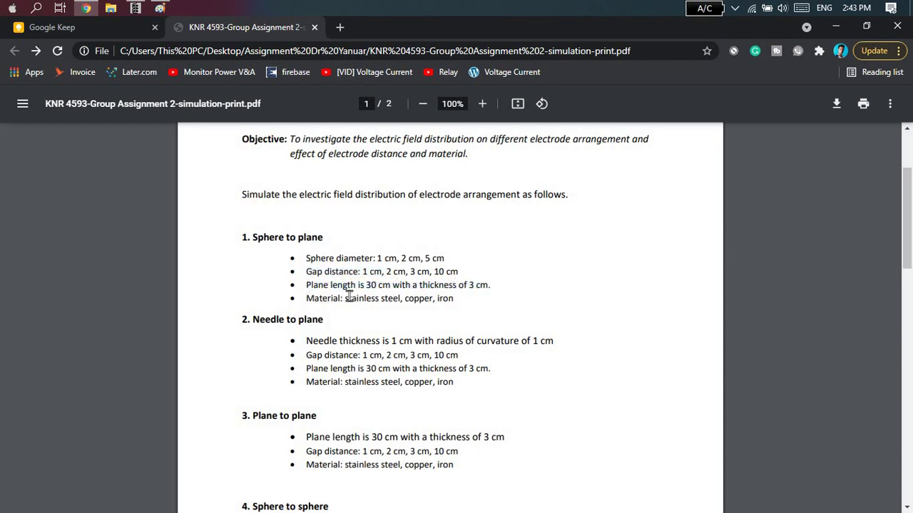
{"action": "left_click_drag", "start_coordinate": [349, 296], "coordinate": [308, 295]}
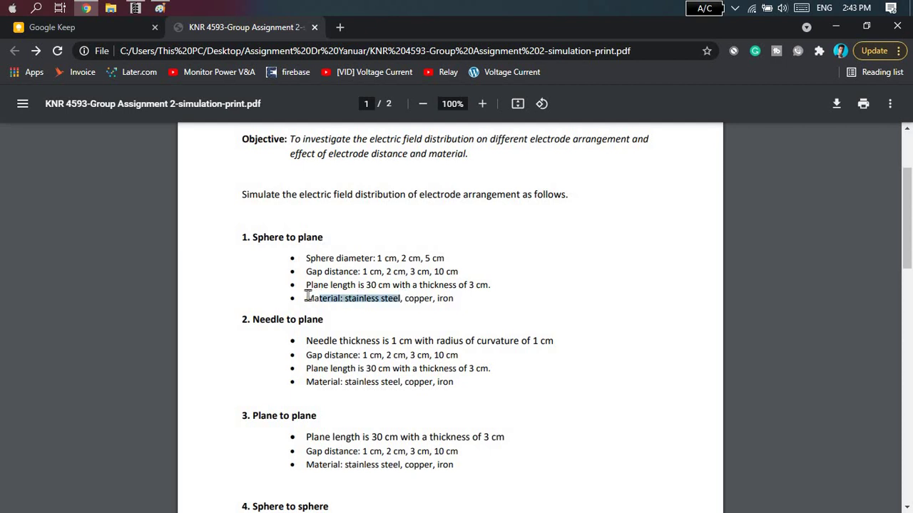
{"action": "left_click", "coordinate": [412, 308]}
{"action": "key", "text": "alt+Tab"}
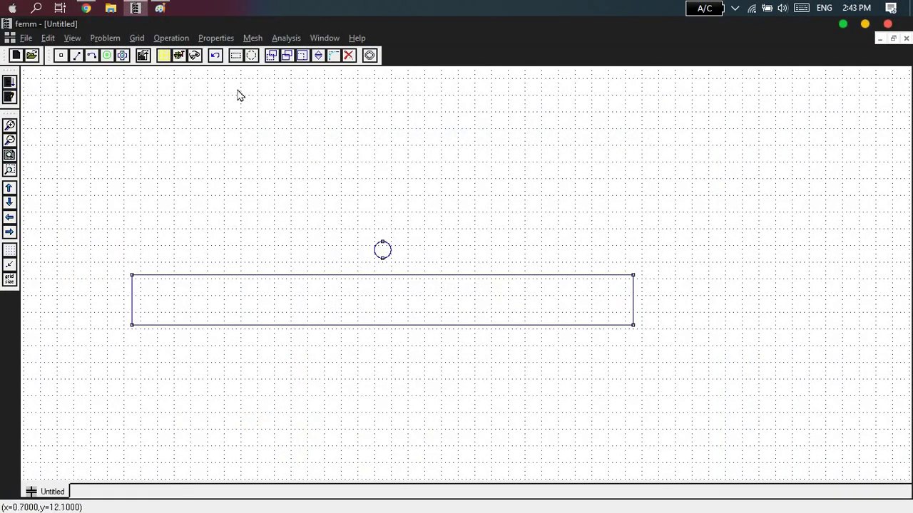
{"action": "left_click", "coordinate": [213, 40]}
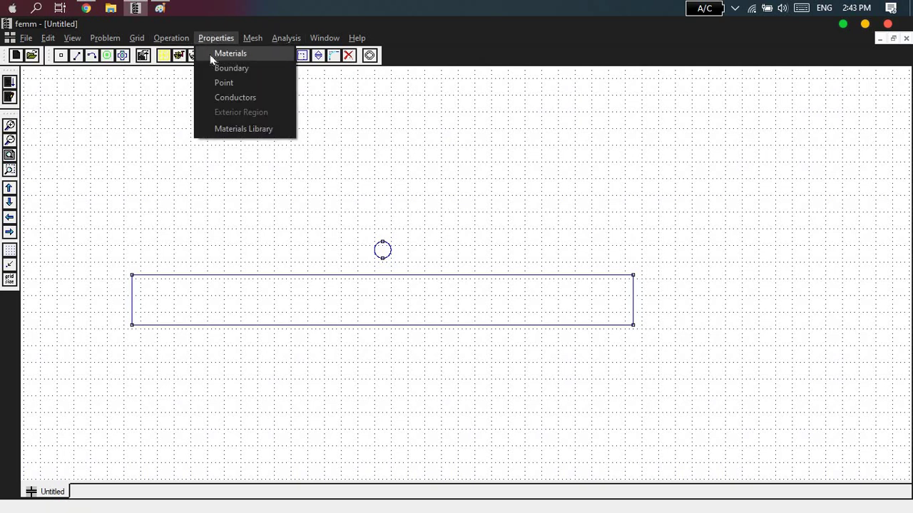
{"action": "left_click", "coordinate": [234, 55]}
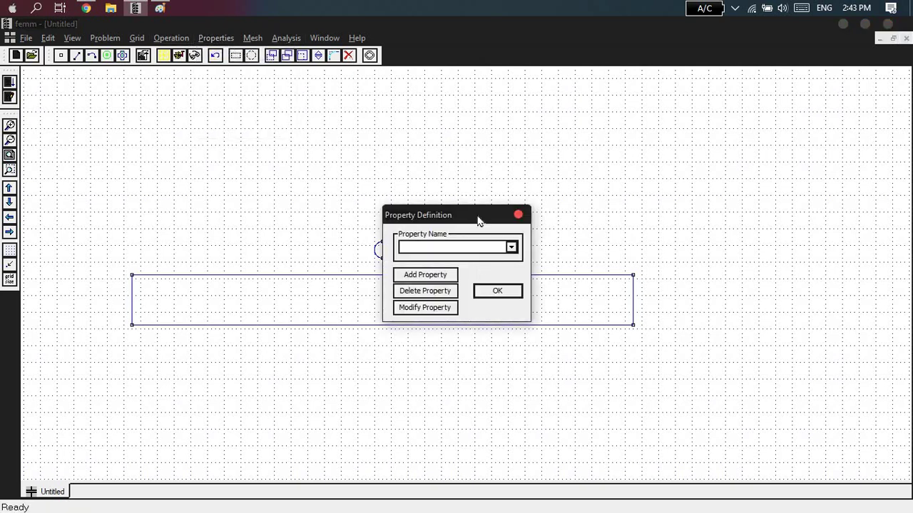
{"action": "left_click_drag", "start_coordinate": [478, 218], "coordinate": [701, 148]}
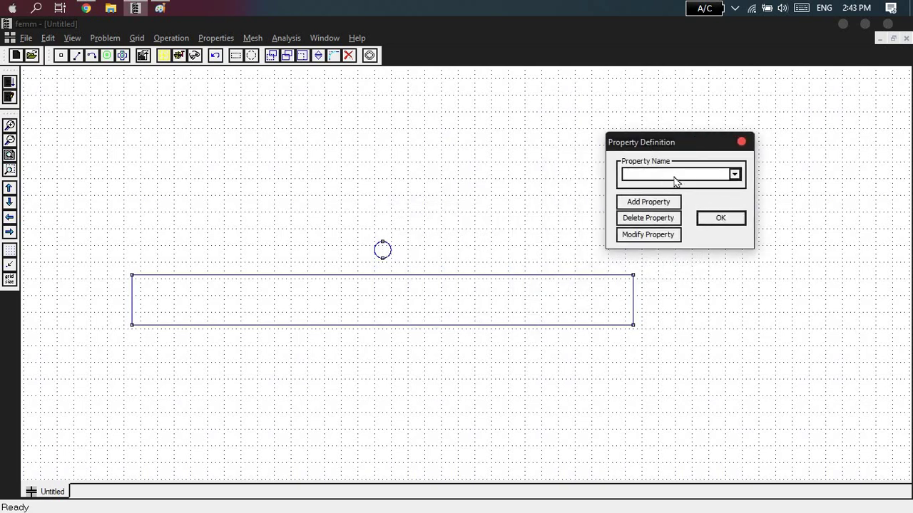
{"action": "left_click", "coordinate": [730, 220]}
Step: Add a block material named Stainless Steel to the problem's material definitions
{"action": "left_click", "coordinate": [210, 39]}
{"action": "left_click", "coordinate": [220, 57]}
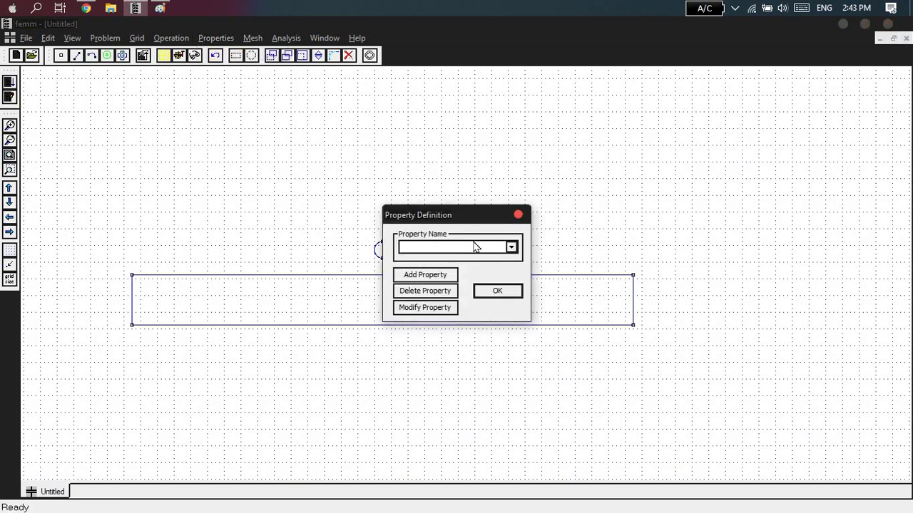
{"action": "left_click", "coordinate": [510, 247]}
{"action": "left_click", "coordinate": [510, 248]}
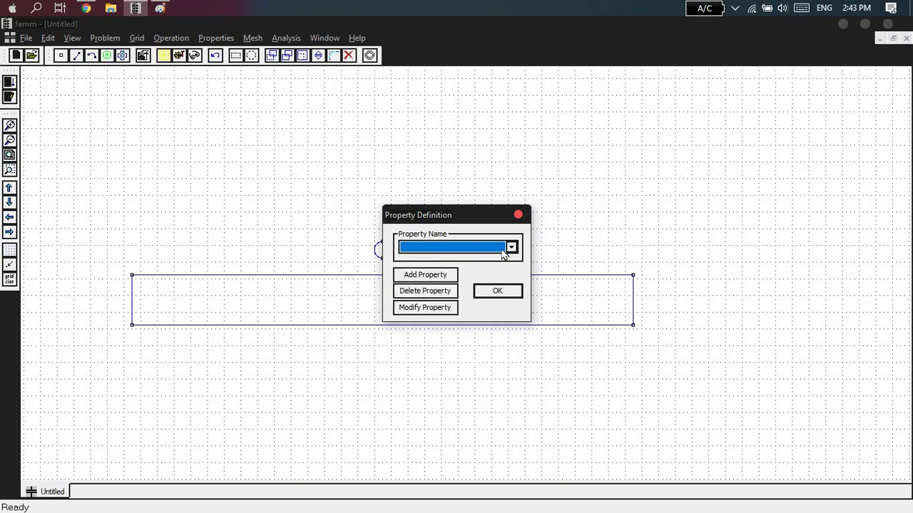
{"action": "left_click", "coordinate": [424, 275]}
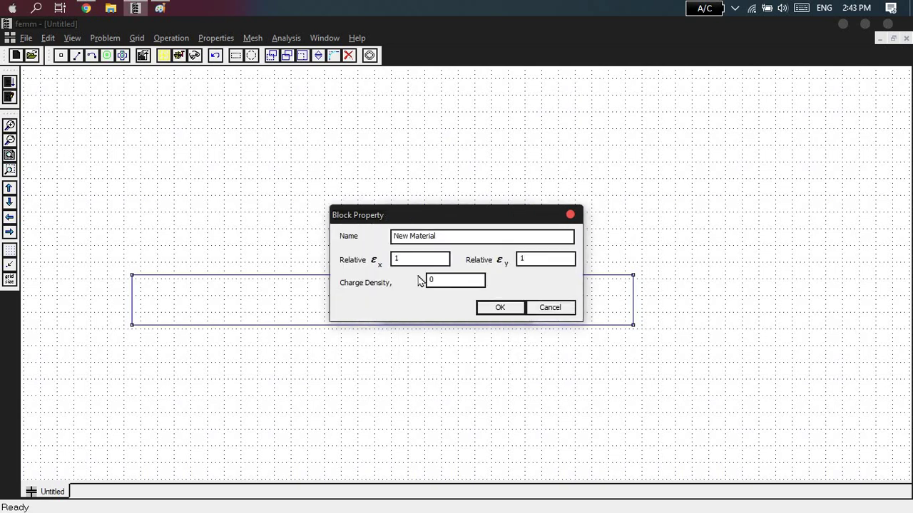
{"action": "key", "text": "ctrl+a"}
{"action": "key", "text": "BackSpace"}
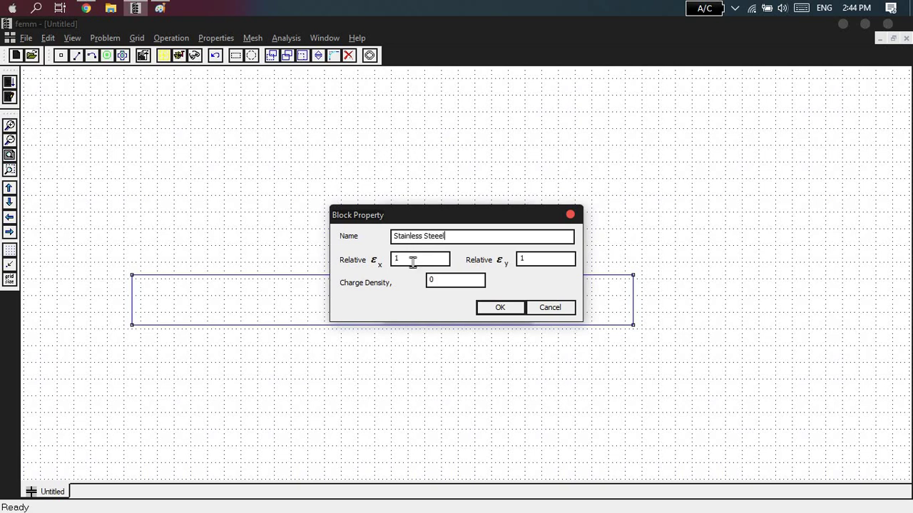
{"action": "left_click", "coordinate": [534, 258]}
{"action": "left_click", "coordinate": [443, 236]}
{"action": "left_click", "coordinate": [440, 236]}
{"action": "left_click", "coordinate": [499, 308]}
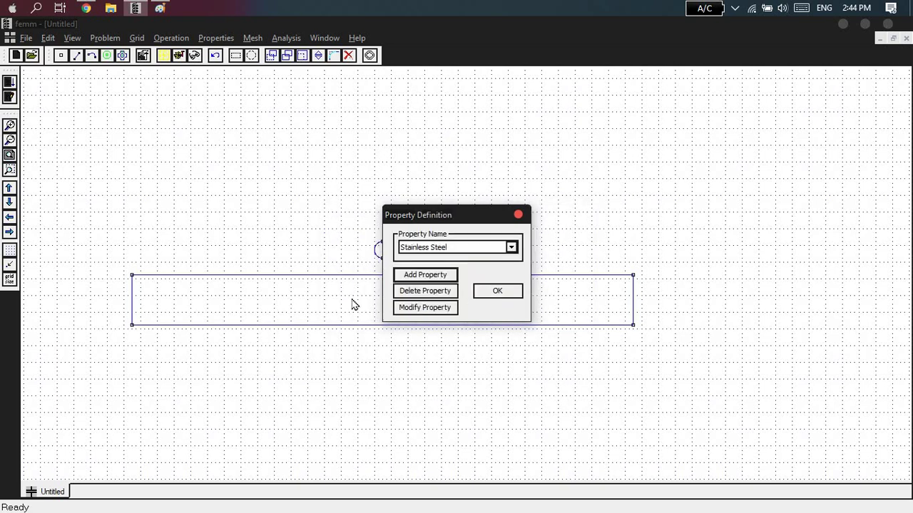
Step: Add another block material named Air to the material definitions
{"action": "left_click", "coordinate": [448, 277]}
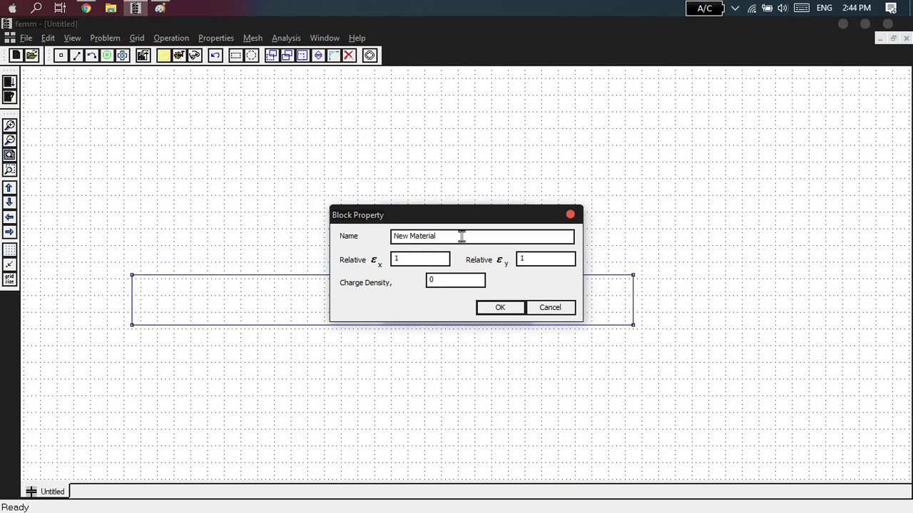
{"action": "left_click_drag", "start_coordinate": [463, 236], "coordinate": [204, 247]}
{"action": "key", "text": "BackSpace"}
{"action": "type", "text": "Air"}
{"action": "left_click", "coordinate": [498, 308]}
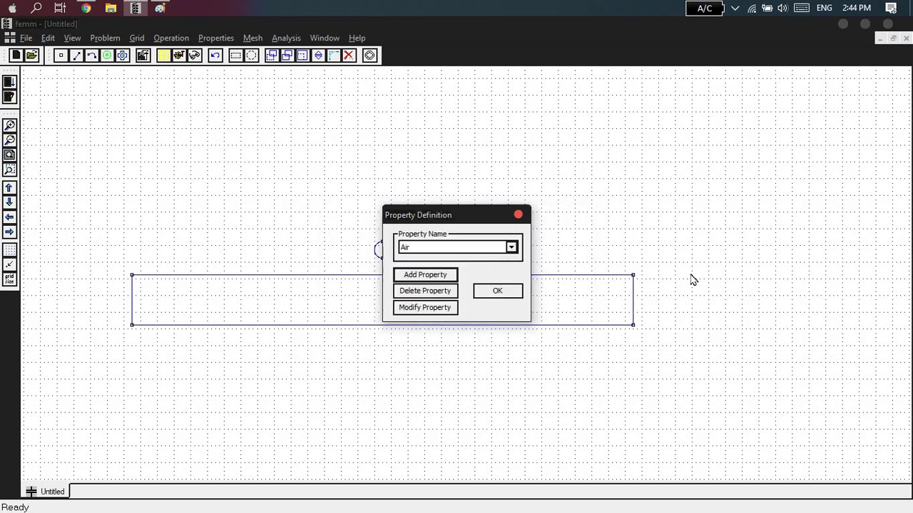
Step: Review the defined materials, switching between Stainless Steel and Air and leaving Air selected
{"action": "left_click", "coordinate": [510, 247]}
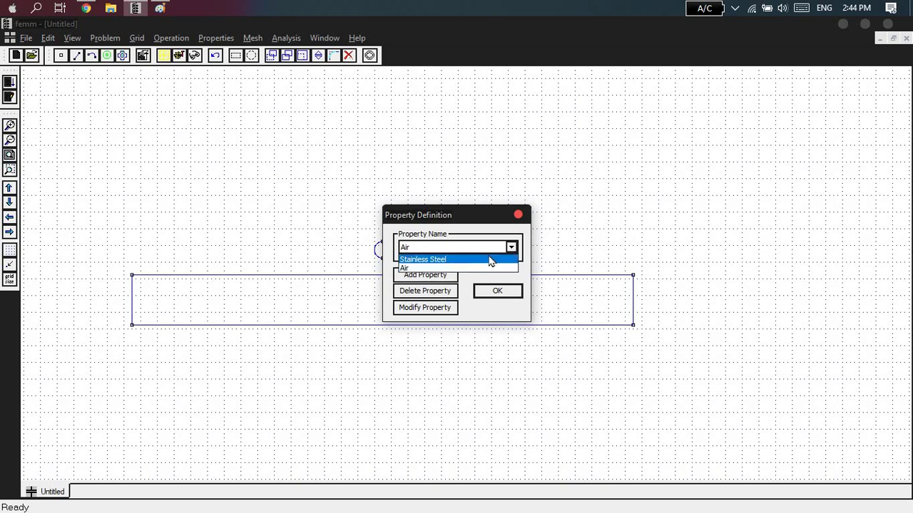
{"action": "left_click", "coordinate": [491, 259]}
{"action": "left_click", "coordinate": [510, 246]}
{"action": "left_click", "coordinate": [482, 266]}
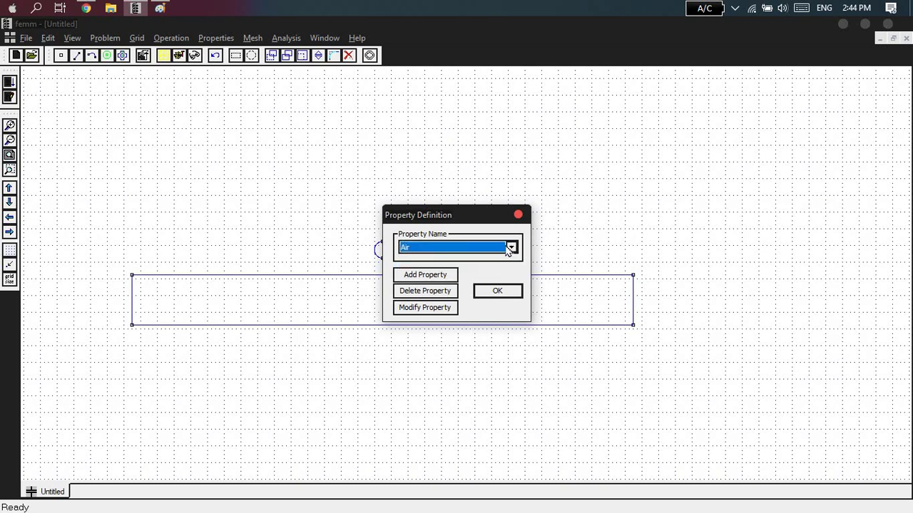
{"action": "left_click", "coordinate": [509, 248]}
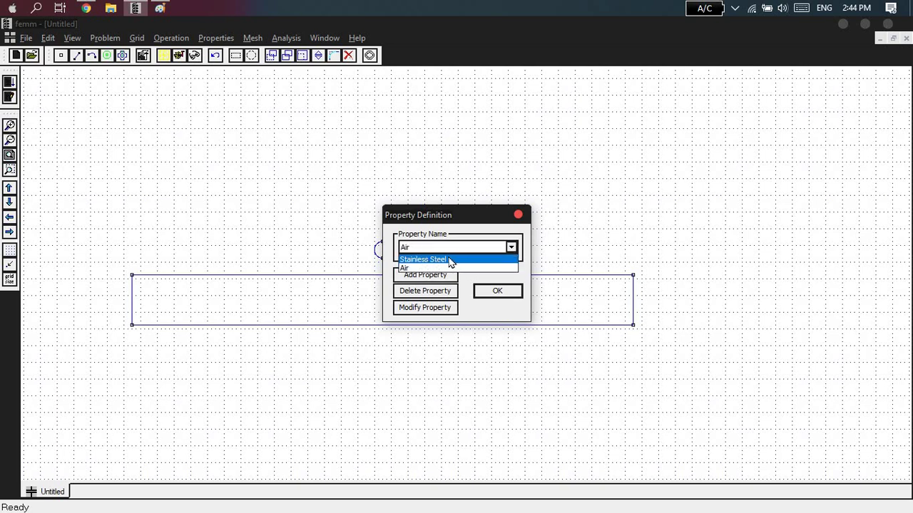
{"action": "left_click", "coordinate": [430, 268]}
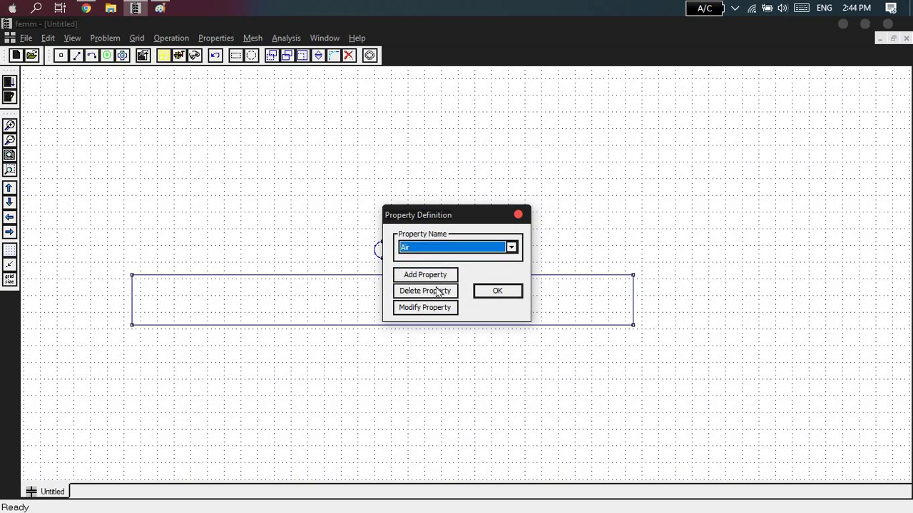
Step: Switch to the assignment PDF in Chrome to check the sphere-to-plane material list, and return to FEMM
{"action": "key", "text": "alt+Tab"}
{"action": "left_click_drag", "start_coordinate": [385, 301], "coordinate": [453, 300]}
{"action": "key", "text": "alt+Tab"}
Step: Add a third block material named Cooper and close the material definitions
{"action": "left_click", "coordinate": [421, 275]}
{"action": "type", "text": "COOPE"}
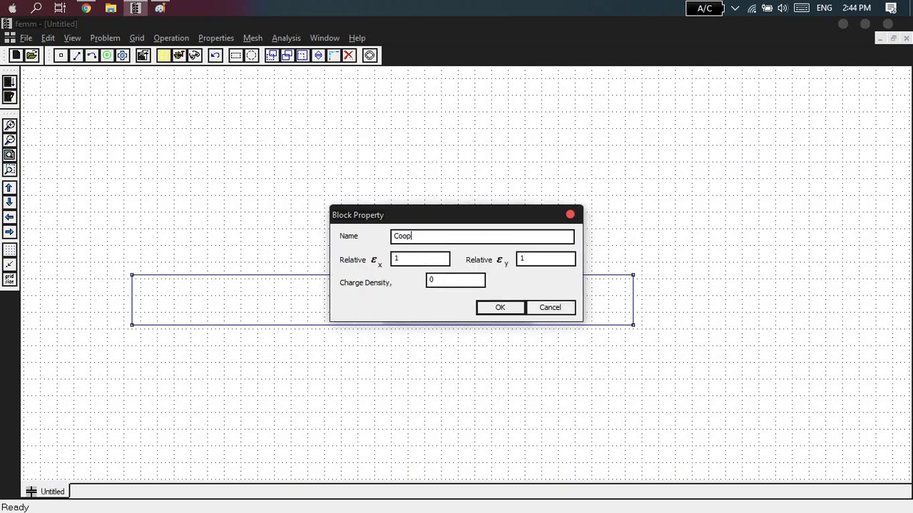
{"action": "left_click", "coordinate": [489, 308]}
{"action": "left_click", "coordinate": [497, 250]}
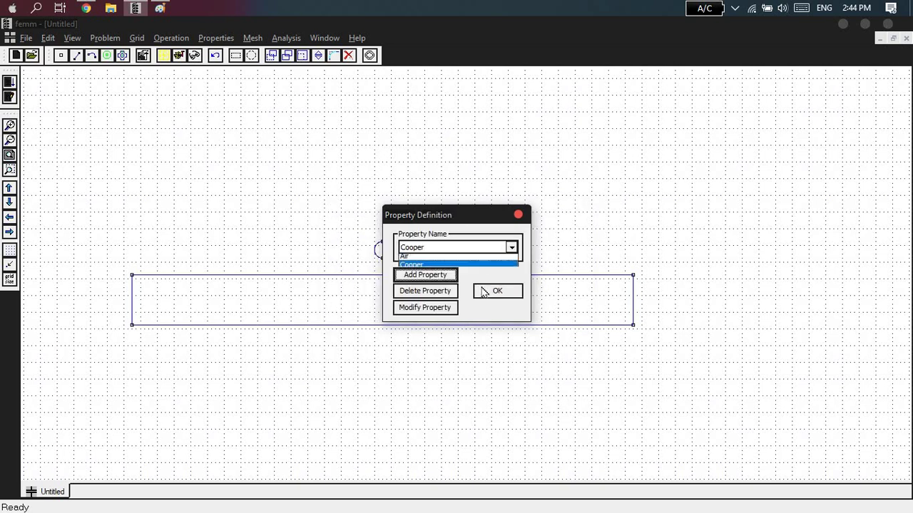
{"action": "left_click", "coordinate": [467, 236]}
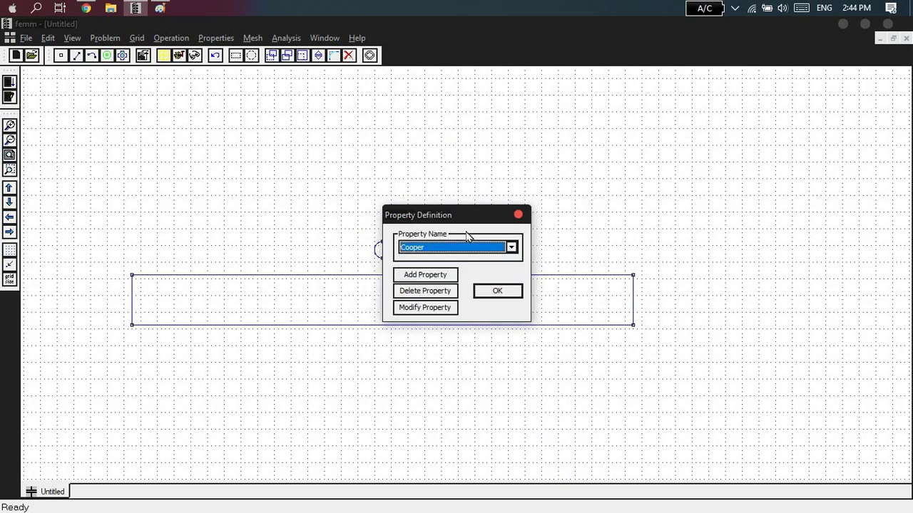
{"action": "left_click", "coordinate": [498, 291]}
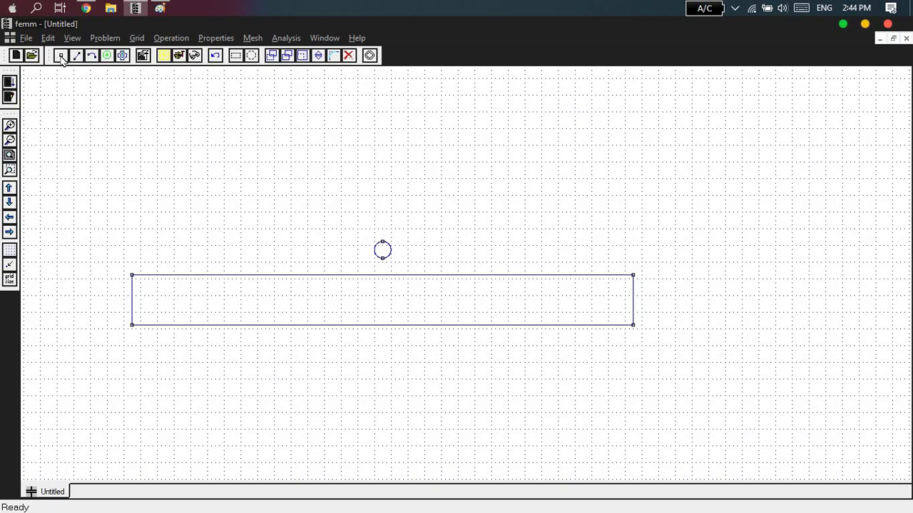
Step: Place block labels inside the sphere, inside the rectangular plate, and in the open region above the plate
{"action": "left_click", "coordinate": [106, 58]}
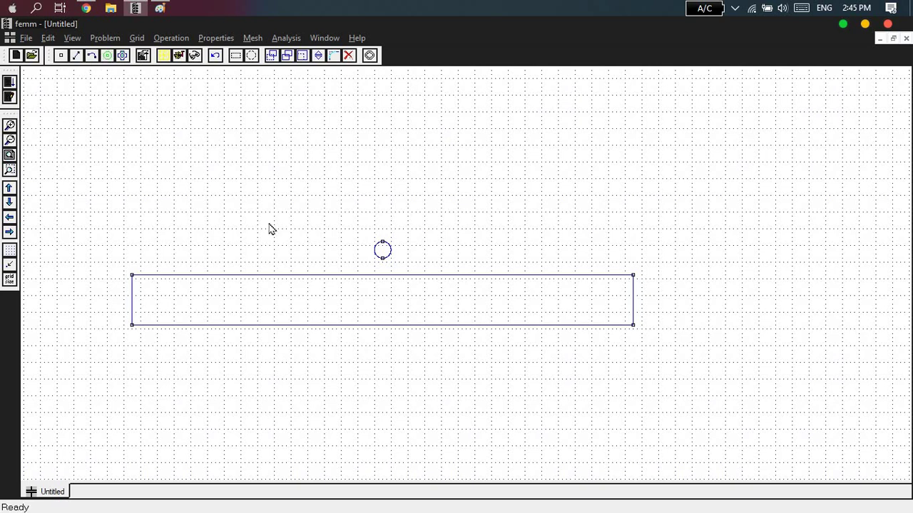
{"action": "left_click", "coordinate": [383, 251]}
{"action": "left_click", "coordinate": [397, 310]}
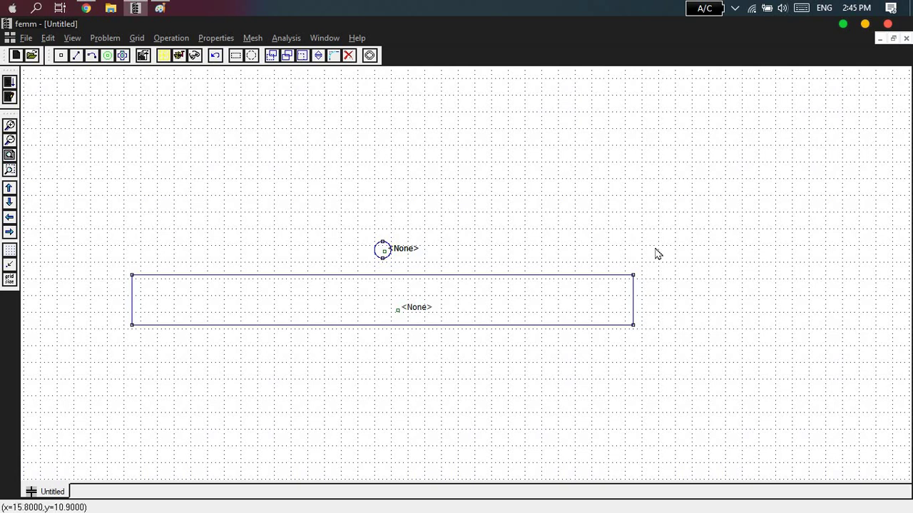
{"action": "left_click", "coordinate": [561, 246]}
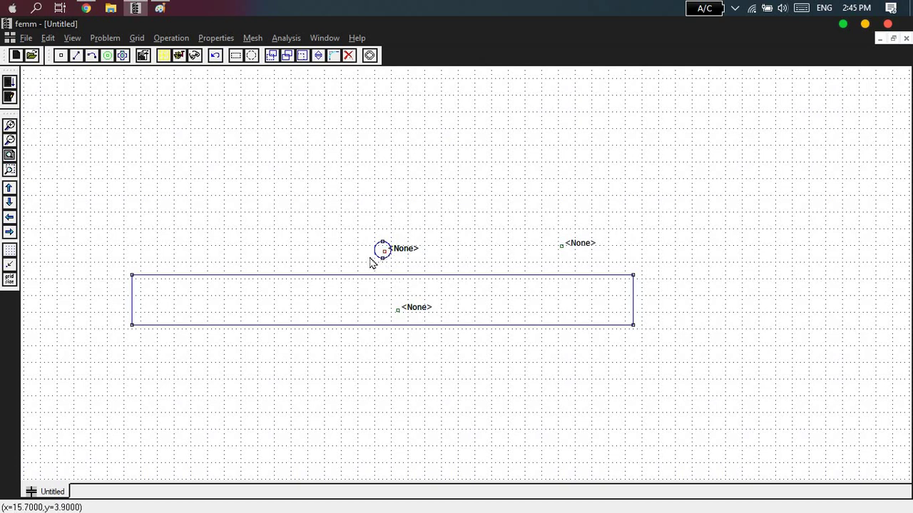
Step: Assign the Stainless Steel block type to the label inside the sphere
{"action": "right_click", "coordinate": [383, 254]}
{"action": "key", "text": "space"}
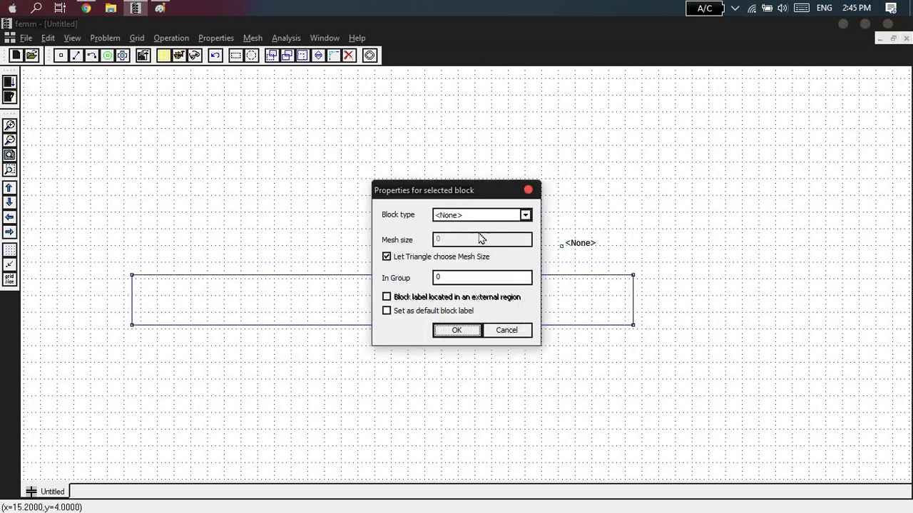
{"action": "left_click", "coordinate": [525, 215]}
{"action": "left_click", "coordinate": [491, 243]}
{"action": "left_click", "coordinate": [456, 331]}
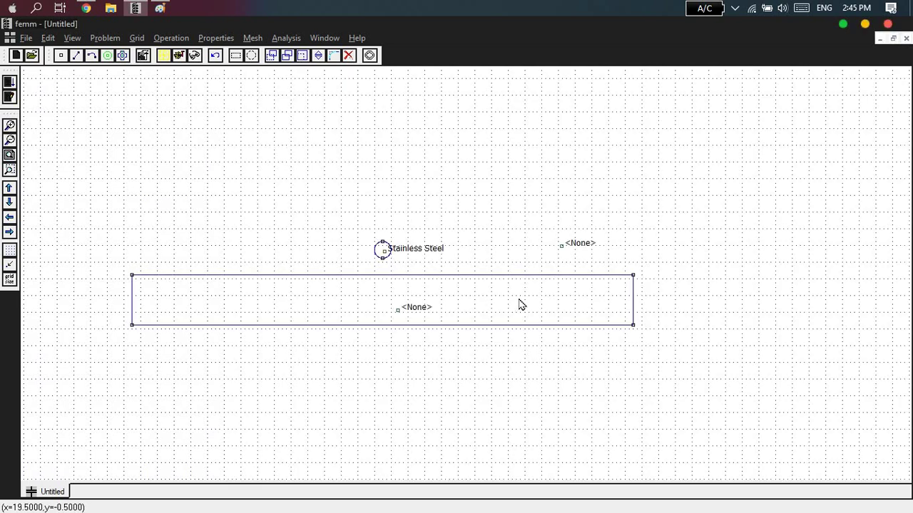
Step: Select the block label inside the rectangular plate for material assignment
{"action": "right_click", "coordinate": [398, 312]}
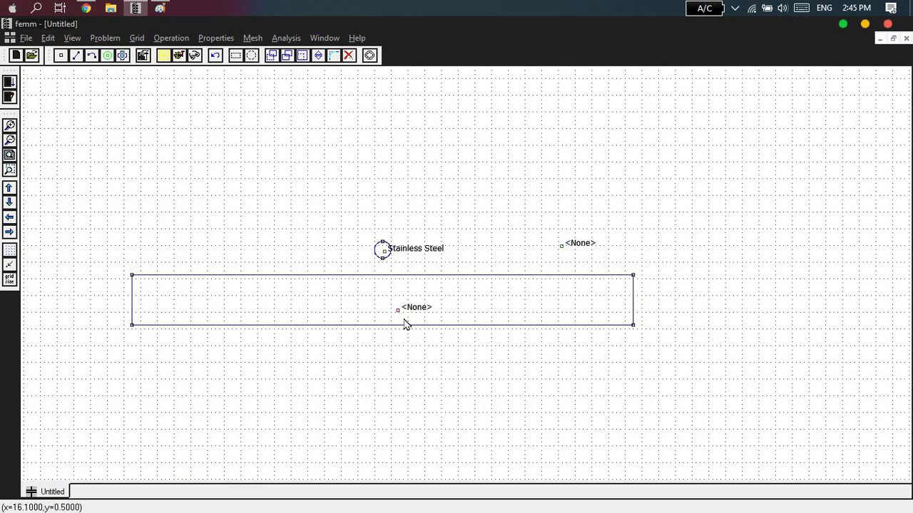
Step: Assign the Stainless Steel material to the block label inside the rectangular plane
{"action": "key", "text": "space"}
{"action": "left_click", "coordinate": [486, 216]}
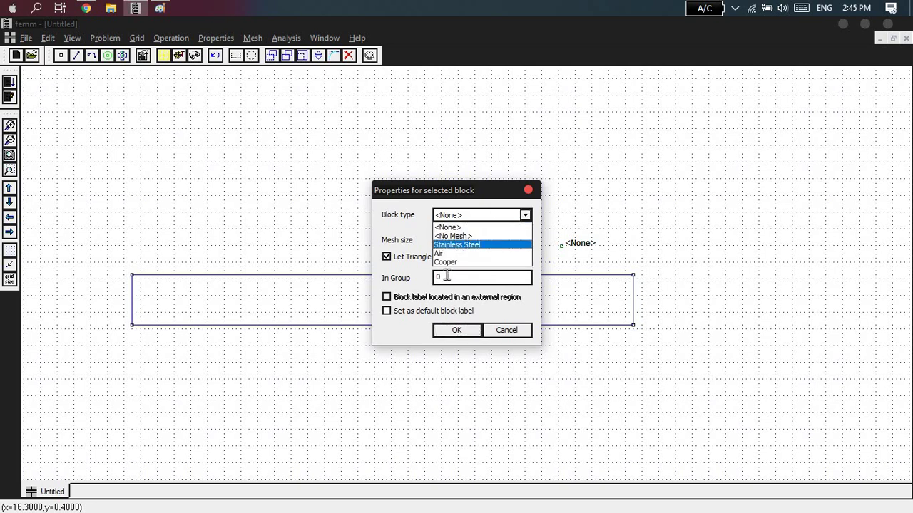
{"action": "left_click", "coordinate": [456, 243]}
{"action": "left_click", "coordinate": [456, 330]}
Step: Assign the Air material to the block label outside the electrodes
{"action": "left_click", "coordinate": [562, 245]}
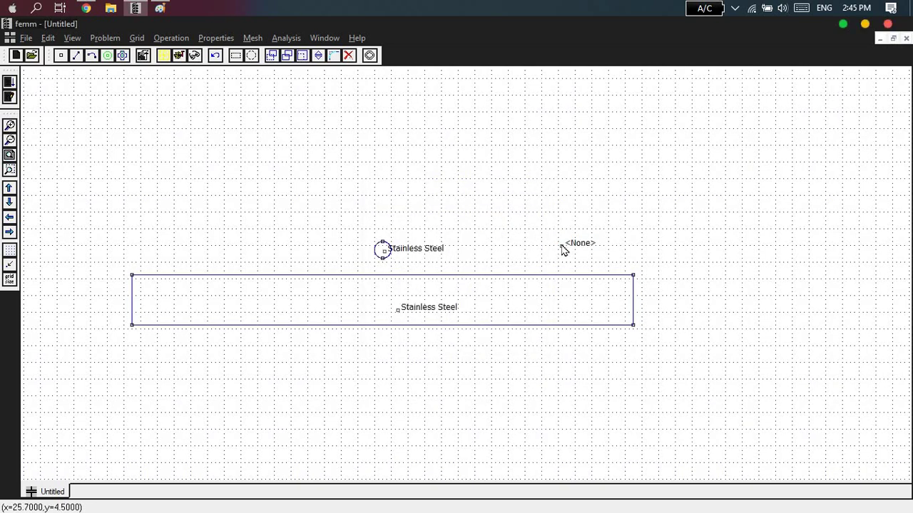
{"action": "right_click", "coordinate": [624, 239]}
{"action": "key", "text": "space"}
{"action": "left_click", "coordinate": [499, 218]}
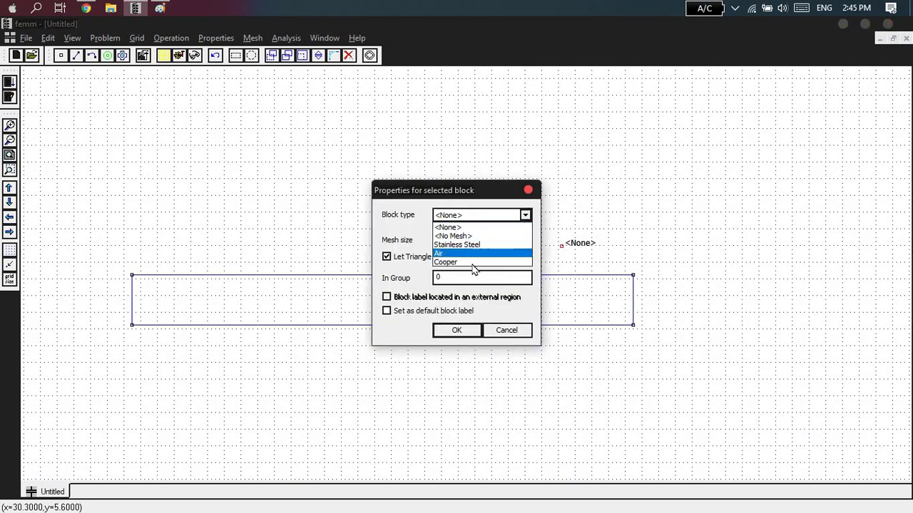
{"action": "left_click", "coordinate": [470, 253]}
{"action": "left_click", "coordinate": [448, 332]}
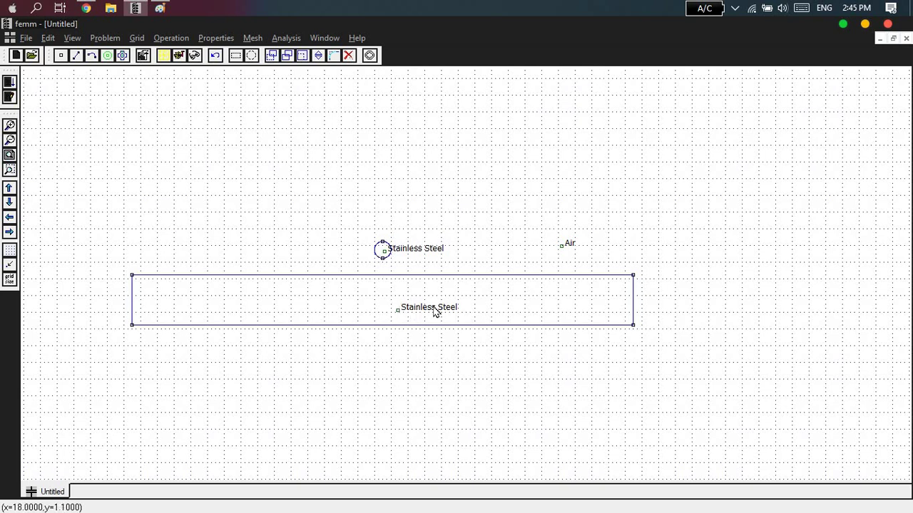
Step: Check the material requirement for the sphere-to-plane arrangement in the assignment PDF in Chrome, and return to FEMM
{"action": "key", "text": "alt+Tab"}
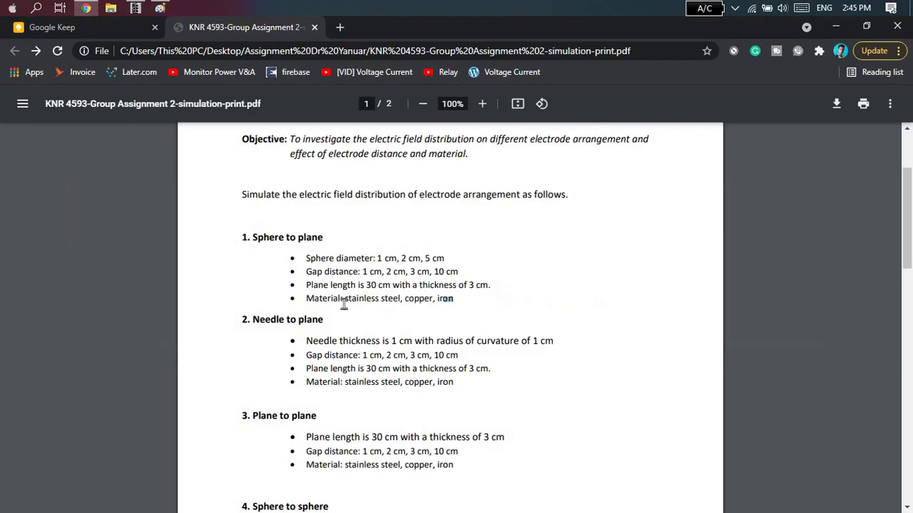
{"action": "left_click_drag", "start_coordinate": [306, 298], "coordinate": [404, 300]}
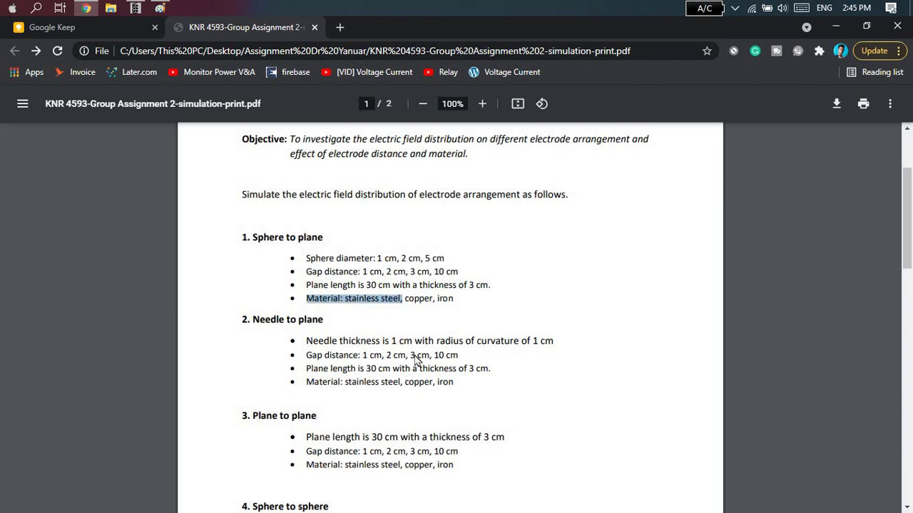
{"action": "key", "text": "alt+Tab"}
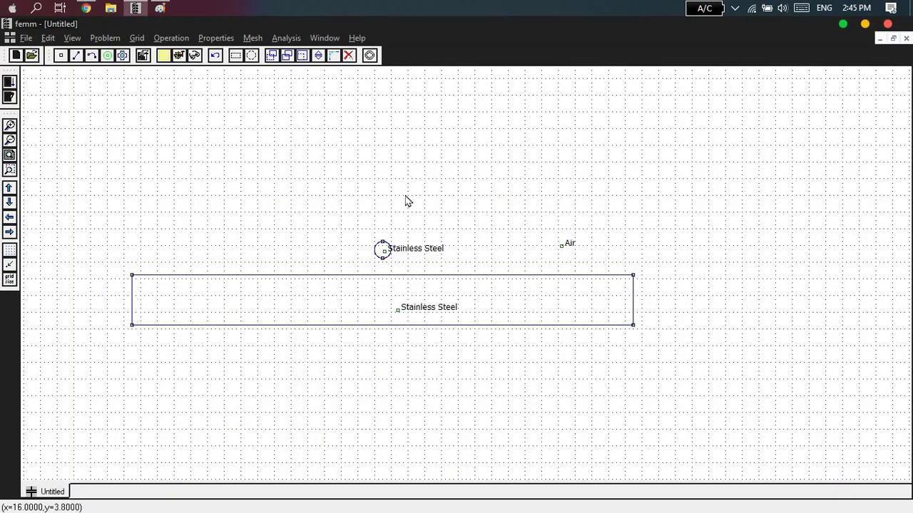
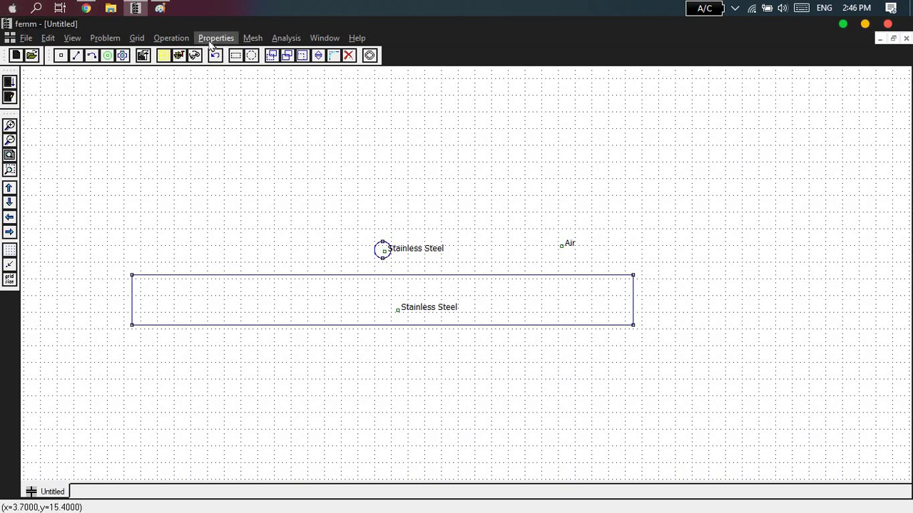
Step: Start a new Fixed Voltage boundary property and name it HV
{"action": "left_click", "coordinate": [229, 44]}
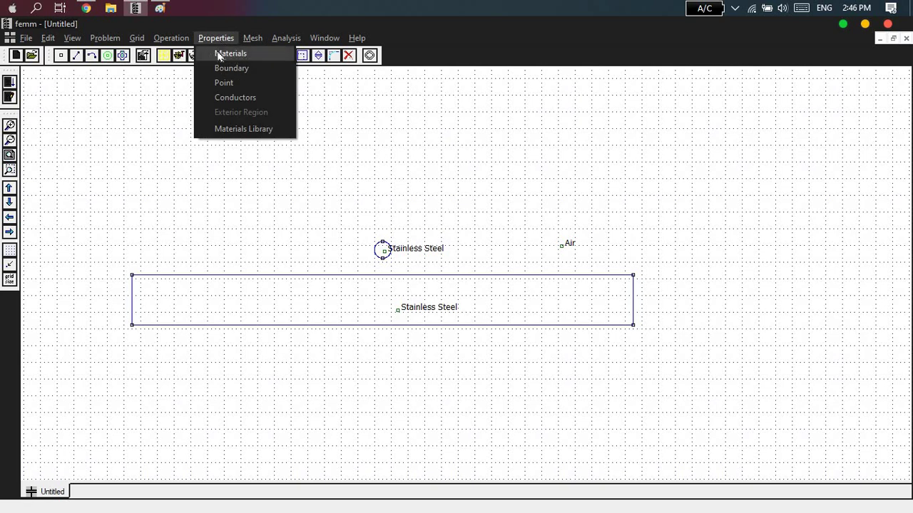
{"action": "left_click", "coordinate": [229, 68]}
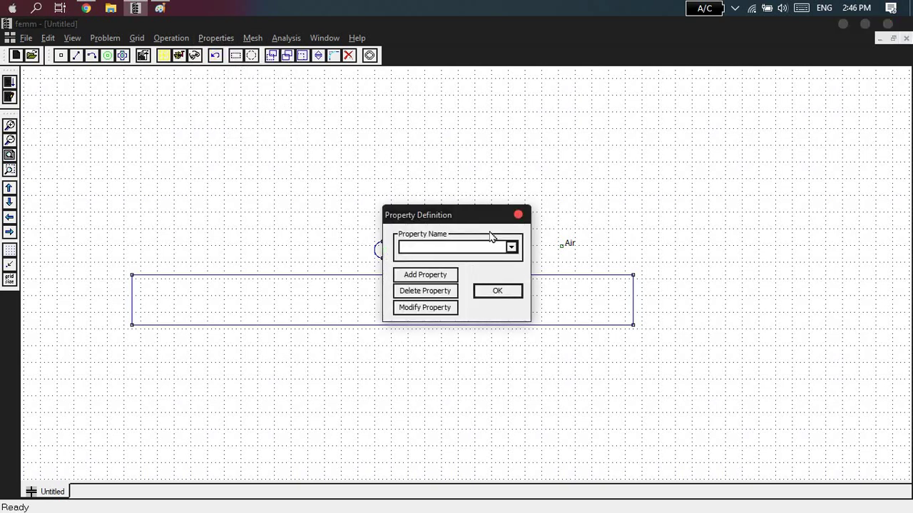
{"action": "left_click_drag", "start_coordinate": [462, 211], "coordinate": [735, 161]}
{"action": "left_click", "coordinate": [780, 177]}
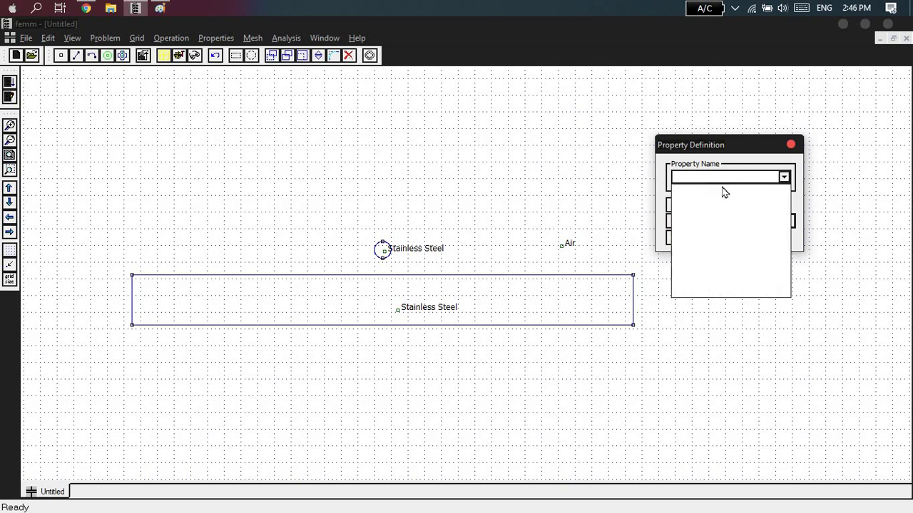
{"action": "left_click", "coordinate": [781, 176]}
{"action": "left_click", "coordinate": [691, 204]}
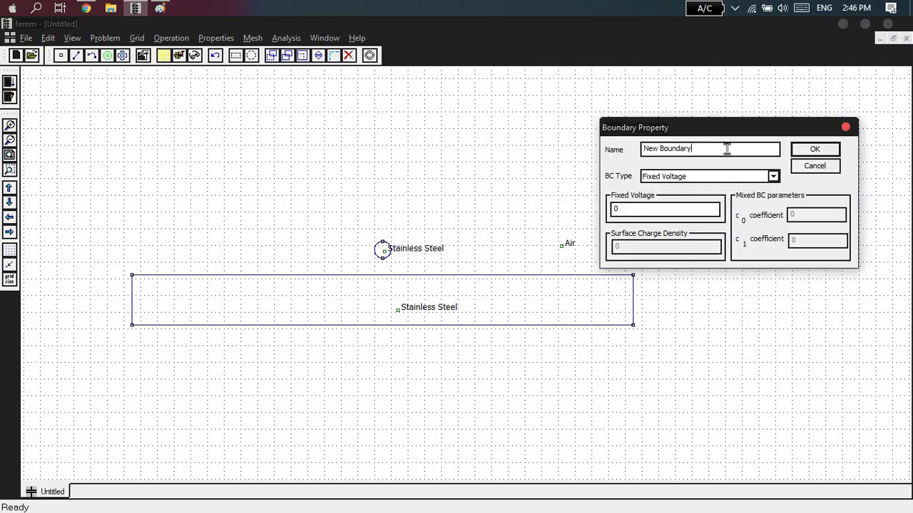
{"action": "left_click_drag", "start_coordinate": [727, 151], "coordinate": [584, 159]}
{"action": "key", "text": "BackSpace"}
{"action": "type", "text": "HV"}
{"action": "left_click", "coordinate": [628, 210]}
{"action": "type", "text": "100000"}
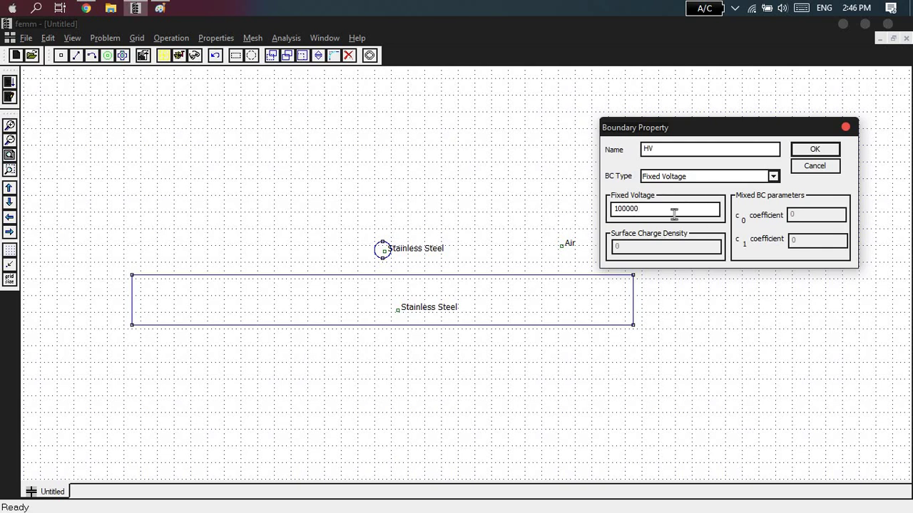
{"action": "key", "text": "ctrl+a"}
{"action": "key", "text": "BackSpace"}
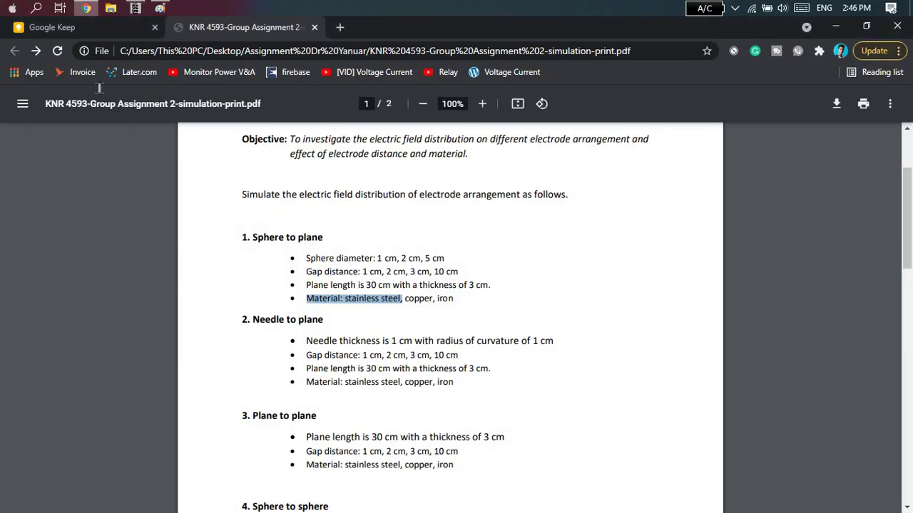
Step: Switch to the Google Keep note in Chrome and copy the 1x voltage value 316468
{"action": "left_click", "coordinate": [85, 8]}
{"action": "left_click", "coordinate": [81, 32]}
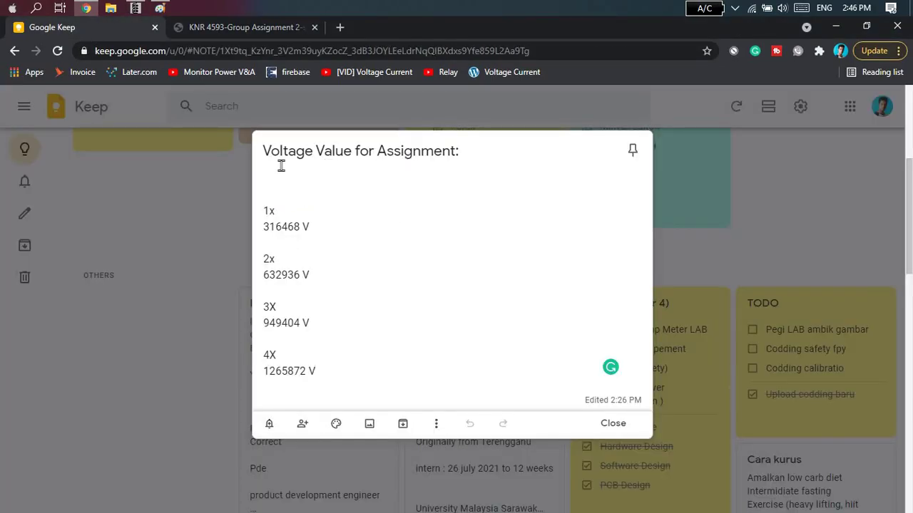
{"action": "left_click", "coordinate": [300, 227]}
{"action": "key", "text": "shift+Home"}
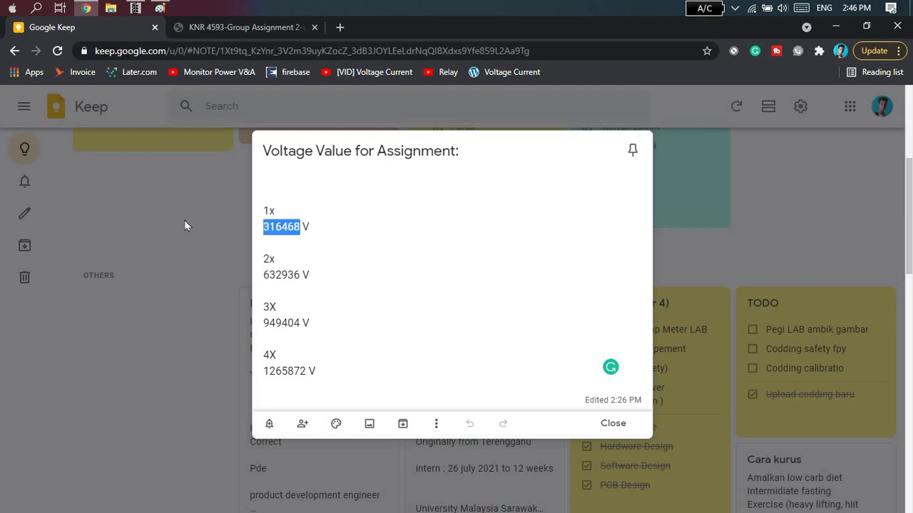
{"action": "left_click", "coordinate": [300, 226]}
{"action": "left_click_drag", "start_coordinate": [300, 226], "coordinate": [262, 226]}
{"action": "left_click", "coordinate": [302, 227]}
{"action": "left_click_drag", "start_coordinate": [302, 227], "coordinate": [257, 227]}
{"action": "key", "text": "ctrl+c"}
Step: Return to FEMM, set the HV boundary's fixed voltage to the copied 316468, and save the property
{"action": "key", "text": "alt+Tab"}
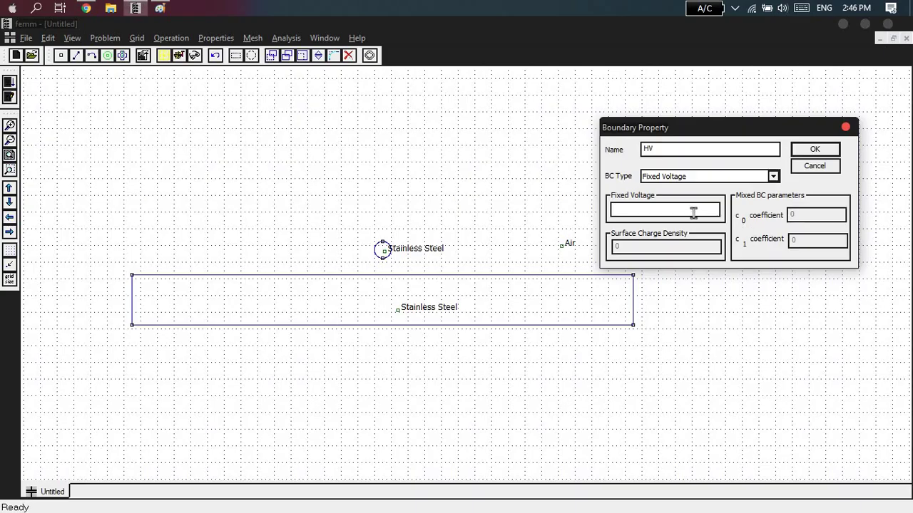
{"action": "key", "text": "ctrl+v"}
{"action": "type", "text": "V"}
{"action": "key", "text": "BackSpace"}
{"action": "left_click", "coordinate": [815, 149]}
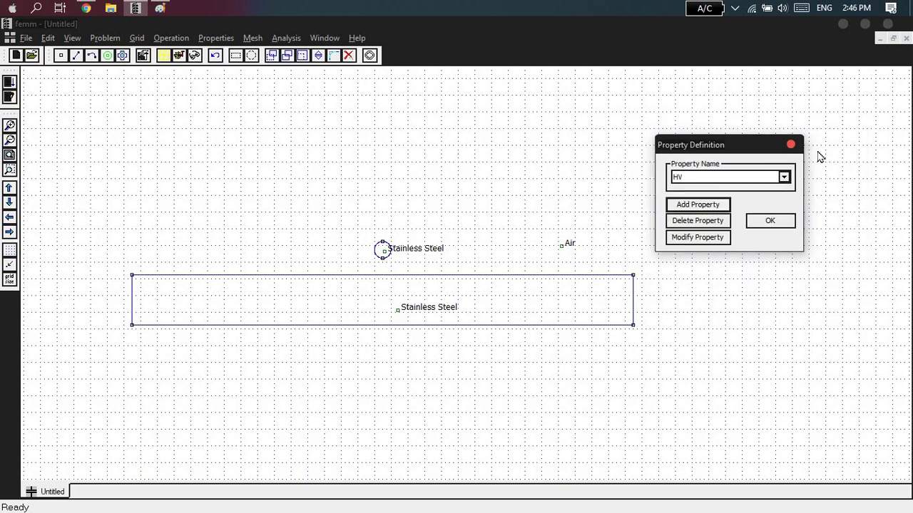
Step: Add a second Fixed Voltage boundary property named Ground at 0 V
{"action": "left_click", "coordinate": [720, 175]}
{"action": "left_click", "coordinate": [701, 186]}
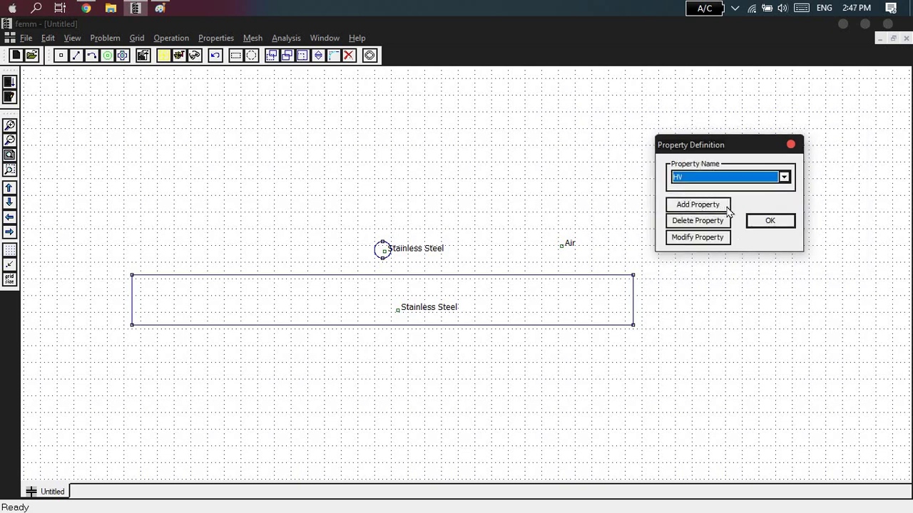
{"action": "left_click", "coordinate": [699, 206]}
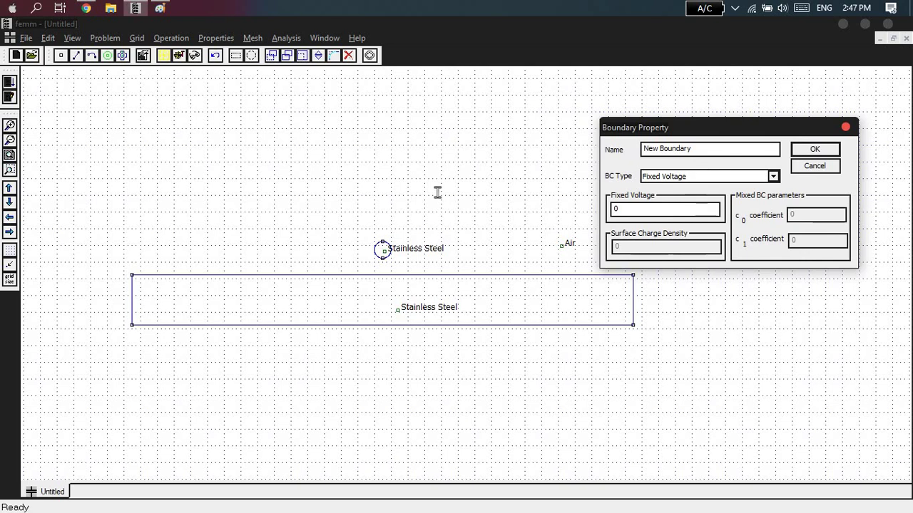
{"action": "key", "text": "ctrl+a"}
{"action": "key", "text": "BackSpace"}
{"action": "type", "text": "g"}
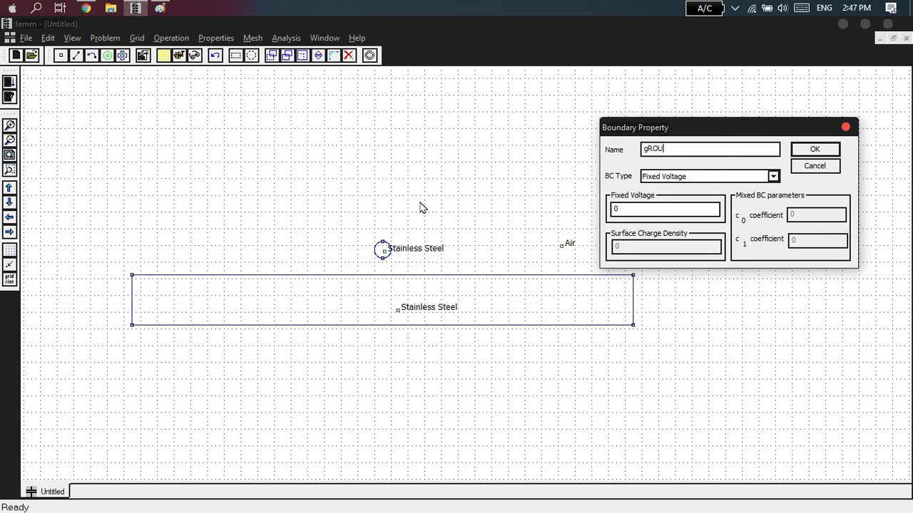
{"action": "type", "text": "round"}
{"action": "left_click", "coordinate": [826, 149]}
Step: Review the HV and Ground entries among the defined boundary properties and close the property definition dialog
{"action": "left_click_drag", "start_coordinate": [729, 145], "coordinate": [614, 129]}
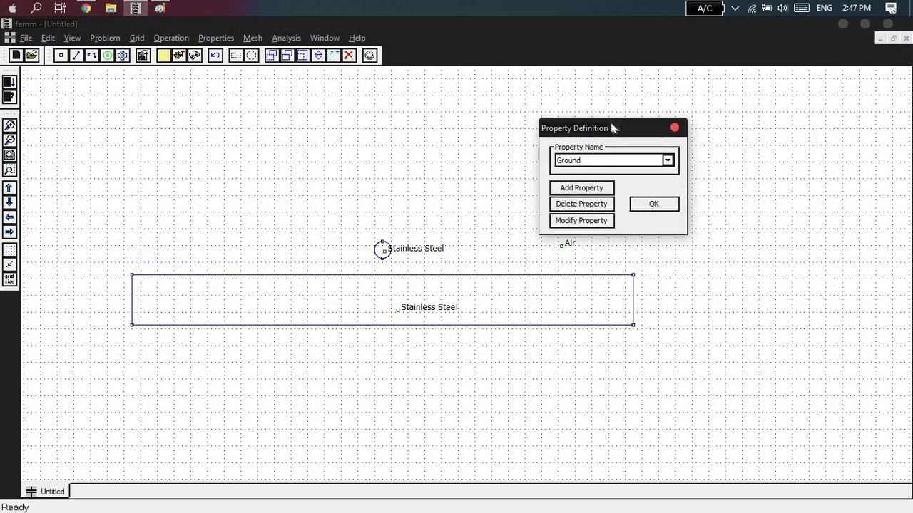
{"action": "left_click", "coordinate": [617, 161]}
{"action": "left_click", "coordinate": [606, 171]}
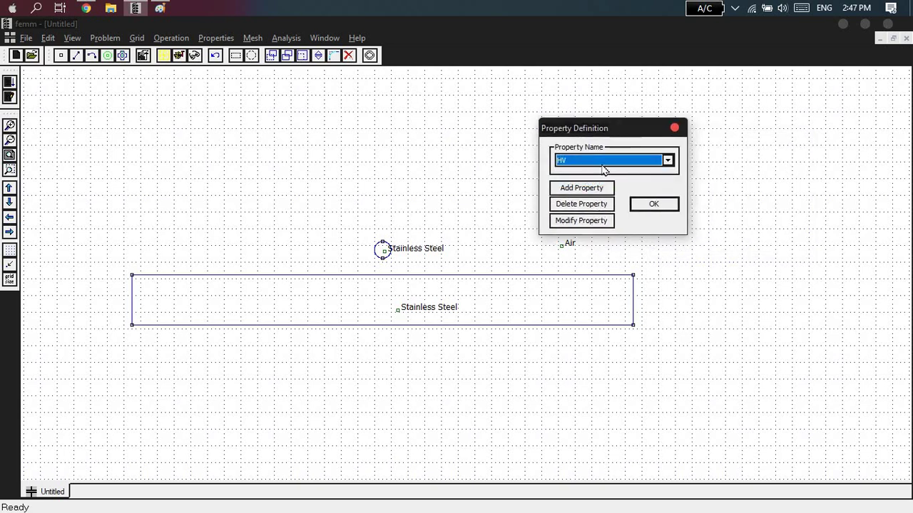
{"action": "left_click", "coordinate": [606, 162]}
{"action": "left_click", "coordinate": [585, 180]}
{"action": "left_click", "coordinate": [662, 207]}
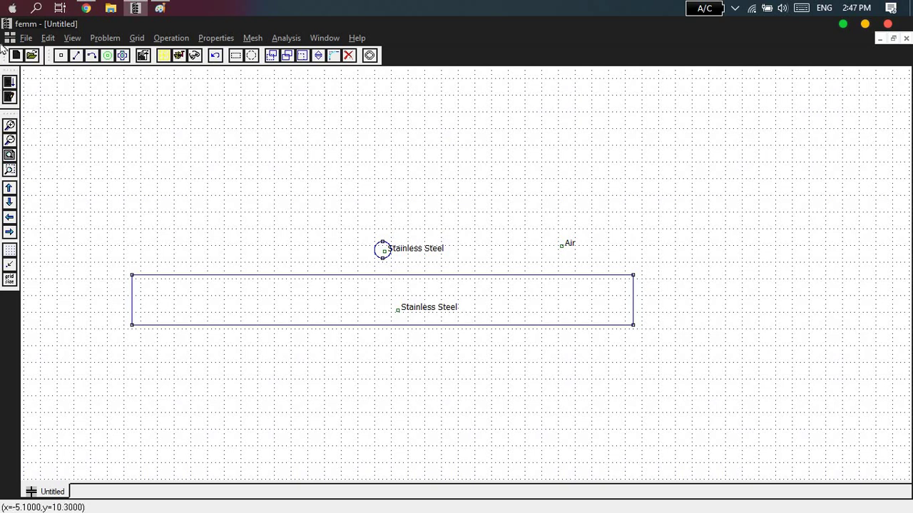
Step: Switch to the Paint sketch and brush a red plus beside the sphere and a black minus above the plane
{"action": "key", "text": "alt+Tab"}
{"action": "left_click", "coordinate": [490, 278]}
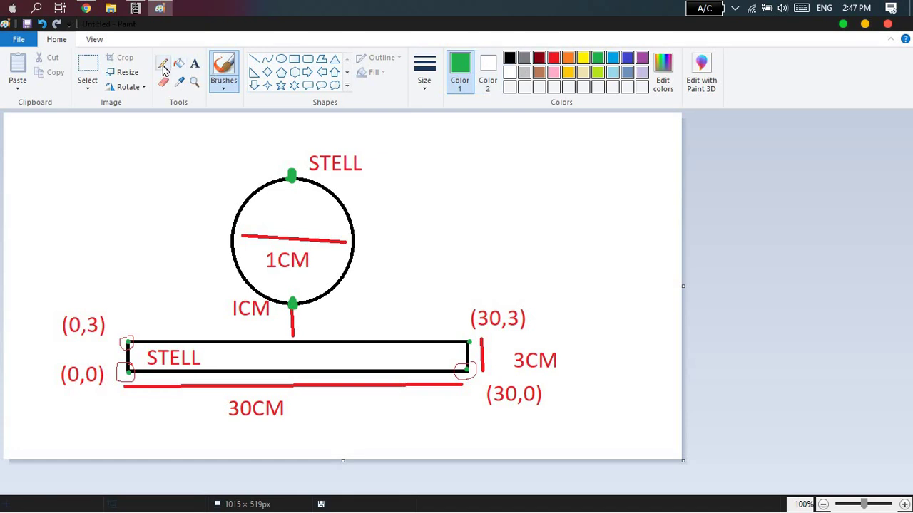
{"action": "left_click", "coordinate": [223, 68]}
{"action": "left_click", "coordinate": [213, 195]}
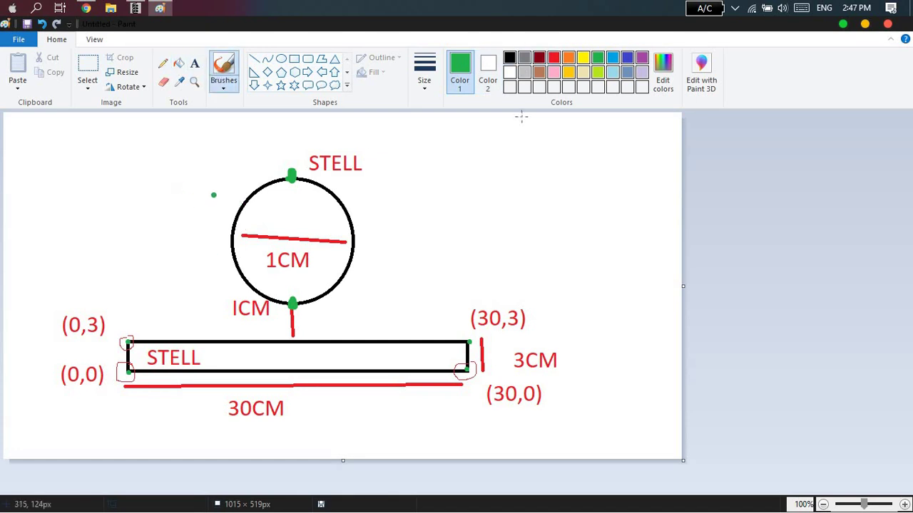
{"action": "left_click", "coordinate": [553, 57]}
{"action": "left_click_drag", "start_coordinate": [246, 181], "coordinate": [203, 181]}
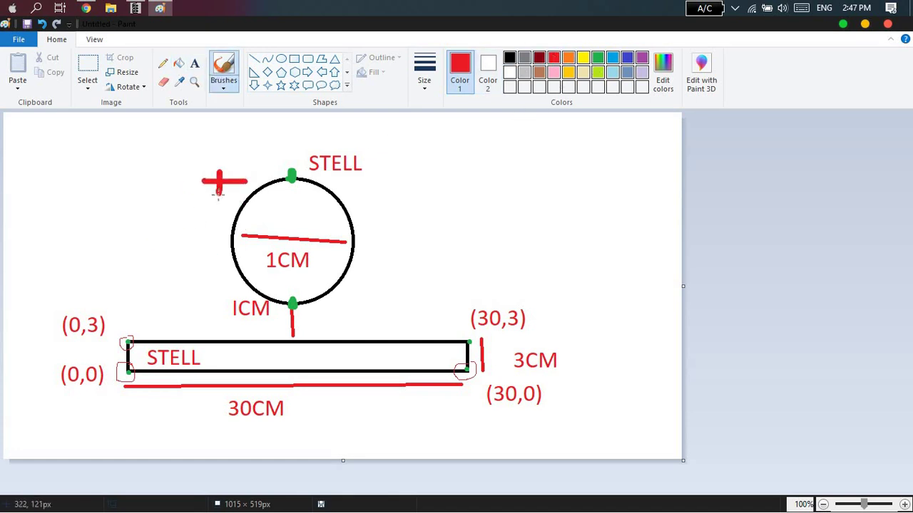
{"action": "left_click", "coordinate": [510, 57]}
{"action": "left_click_drag", "start_coordinate": [188, 321], "coordinate": [161, 321]}
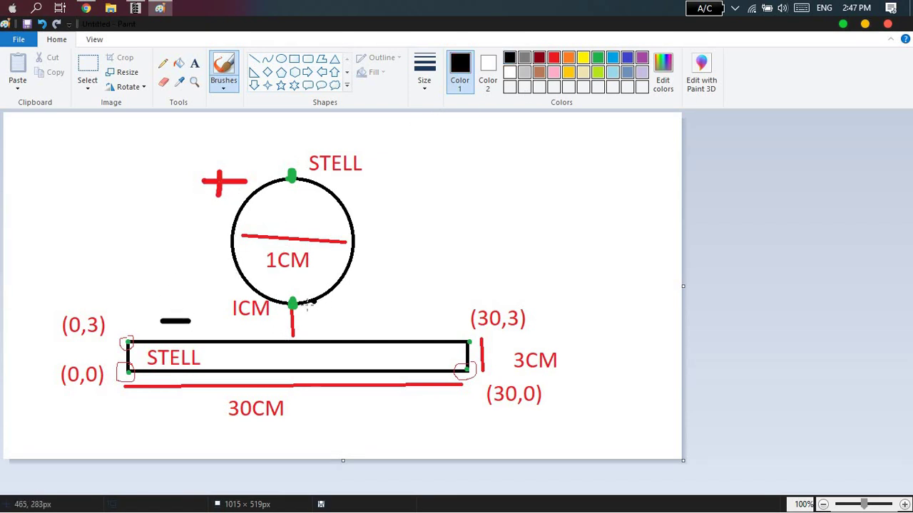
Step: Brush a yellow zigzag discharge between the sphere and the plane, undoing and restoring it once
{"action": "left_click", "coordinate": [583, 58]}
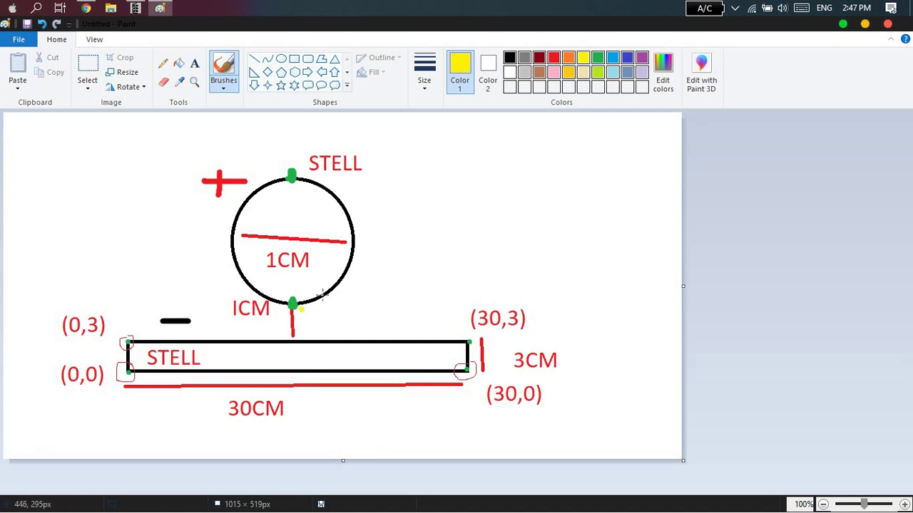
{"action": "left_click_drag", "start_coordinate": [323, 295], "coordinate": [332, 339]}
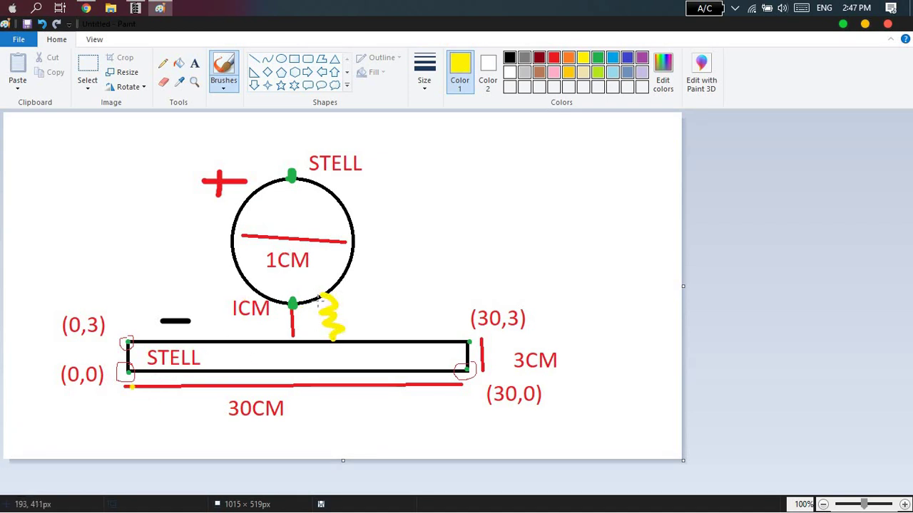
{"action": "key", "text": "ctrl+z"}
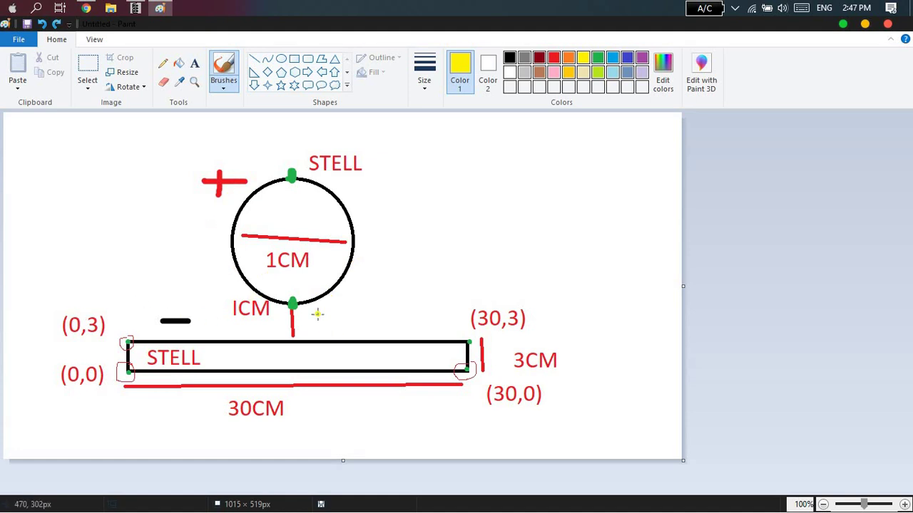
{"action": "key", "text": "ctrl+y"}
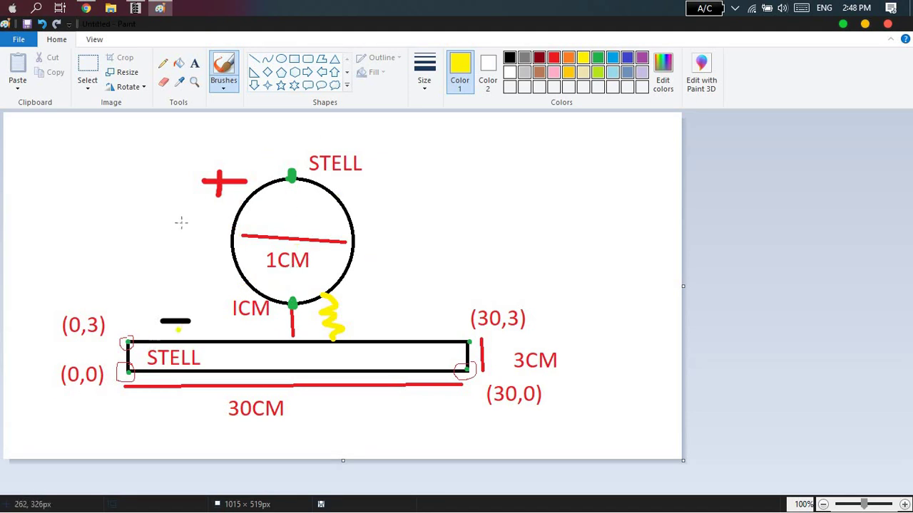
Step: Handwrite a red HV label next to the plus sign with the brush
{"action": "left_click", "coordinate": [553, 57]}
{"action": "left_click", "coordinate": [145, 195]}
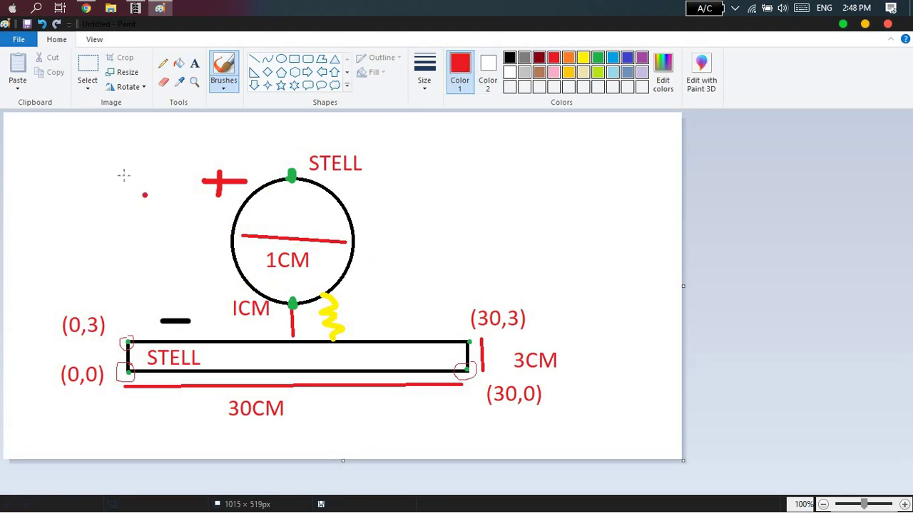
{"action": "key", "text": "ctrl+z"}
{"action": "mouse_move", "coordinate": [123, 175]}
{"action": "left_mouse_down"}
{"action": "mouse_move", "coordinate": [125, 206]}
{"action": "mouse_move", "coordinate": [154, 187]}
{"action": "left_mouse_up"}
{"action": "mouse_move", "coordinate": [154, 169]}
{"action": "left_mouse_down"}
{"action": "mouse_move", "coordinate": [154, 207]}
{"action": "mouse_move", "coordinate": [172, 204]}
{"action": "mouse_move", "coordinate": [187, 170]}
{"action": "left_mouse_up"}
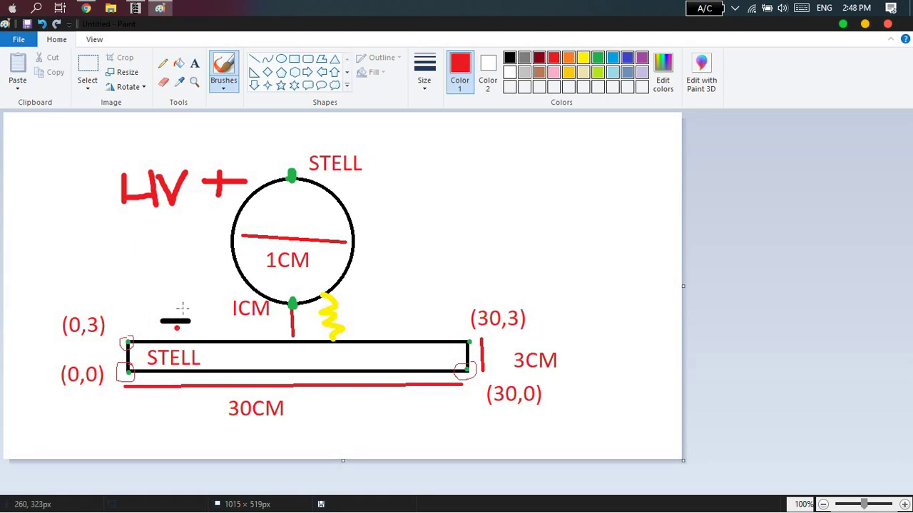
Step: Undo the stray red dot and handwrite a black G next to the minus sign
{"action": "key", "text": "ctrl+z"}
{"action": "left_click", "coordinate": [509, 57]}
{"action": "mouse_move", "coordinate": [156, 286]}
{"action": "left_mouse_down"}
{"action": "mouse_move", "coordinate": [132, 303]}
{"action": "mouse_move", "coordinate": [167, 315]}
{"action": "left_mouse_up"}
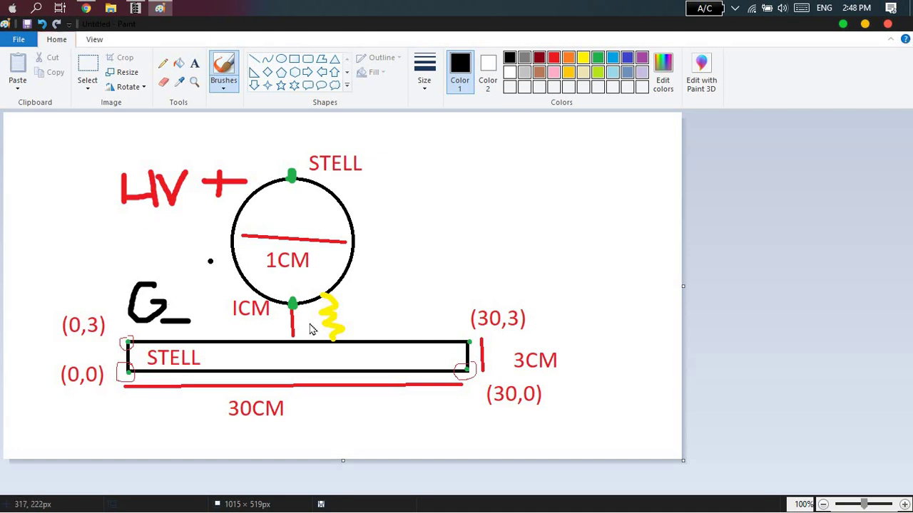
Step: Switch to the FEMM model and assign the HV boundary condition to both arcs of the small circle
{"action": "key", "text": "alt+Tab"}
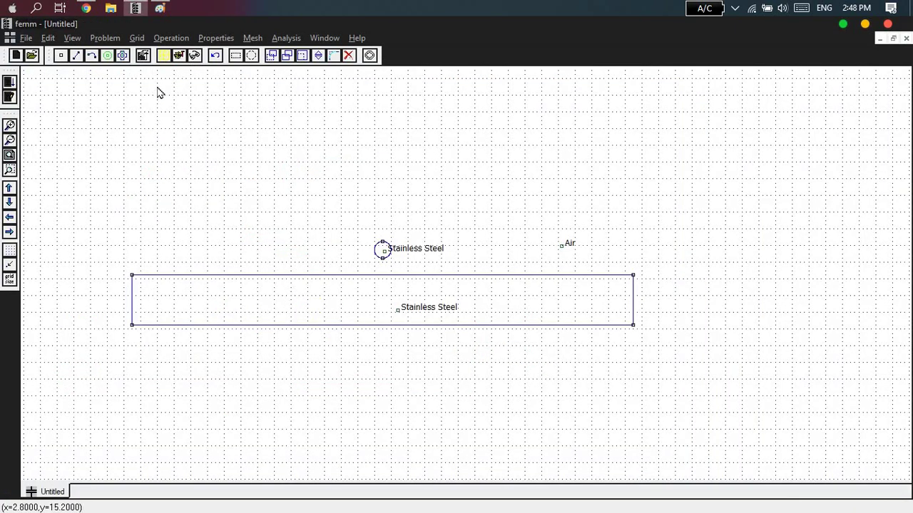
{"action": "key", "text": "alt+Tab"}
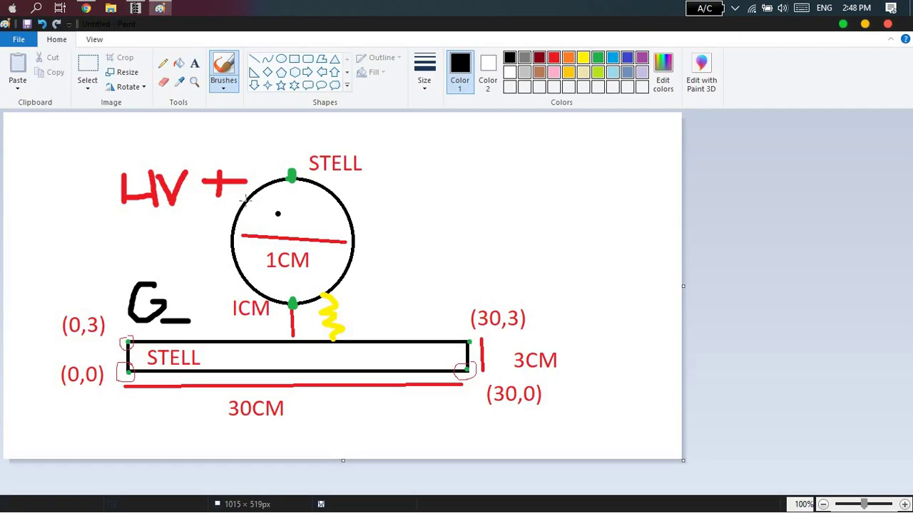
{"action": "key", "text": "alt+Tab"}
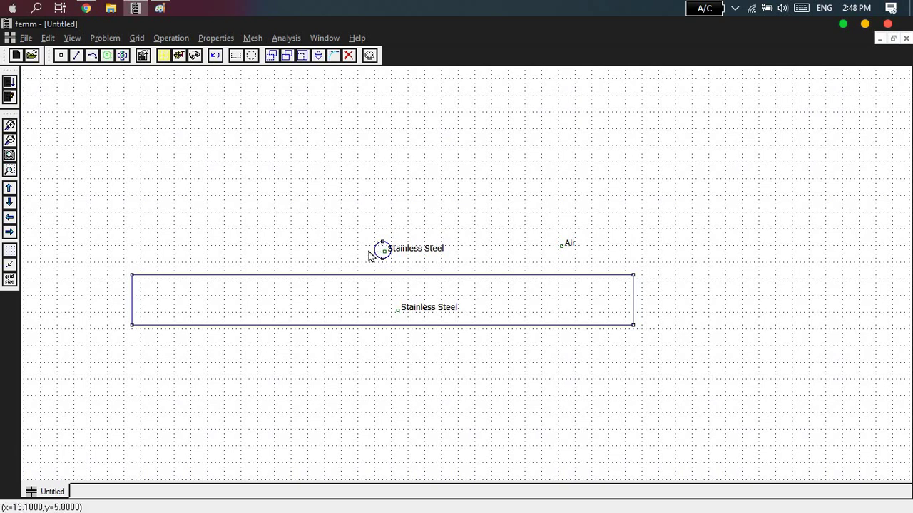
{"action": "left_click", "coordinate": [9, 125]}
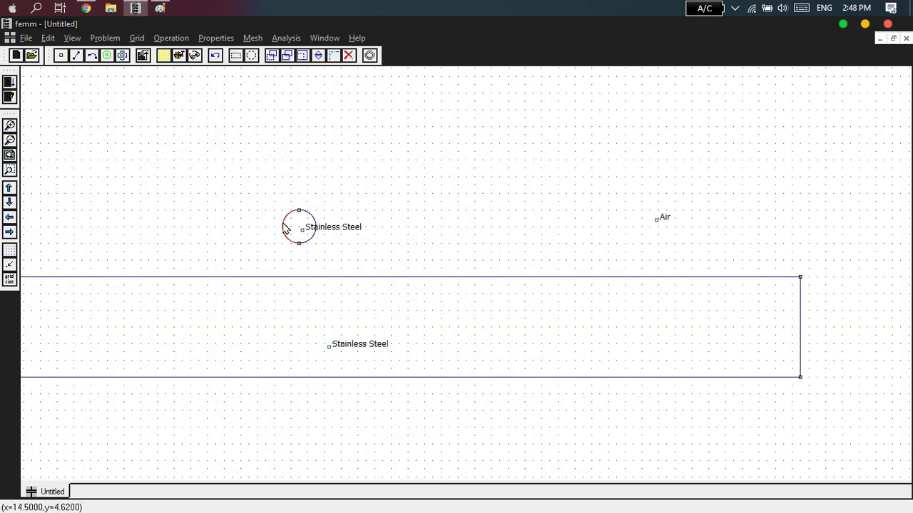
{"action": "left_click", "coordinate": [315, 223]}
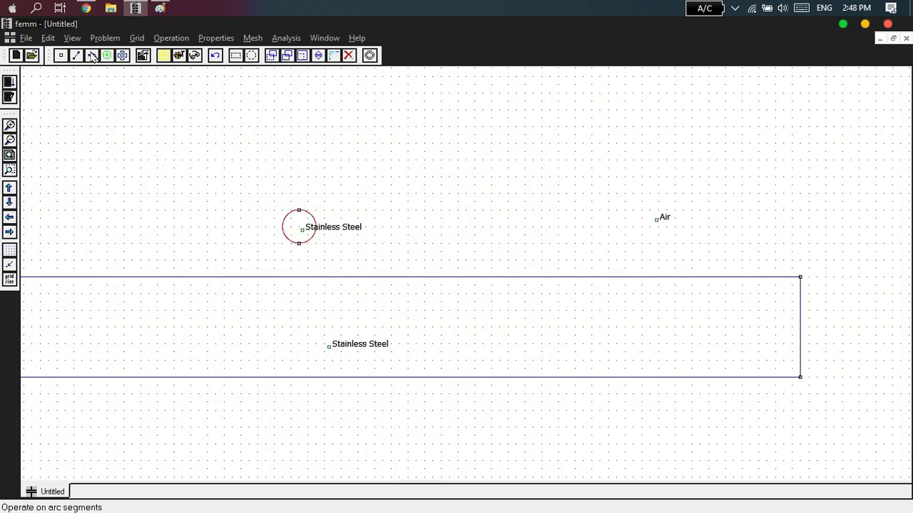
{"action": "double_click", "coordinate": [286, 225]}
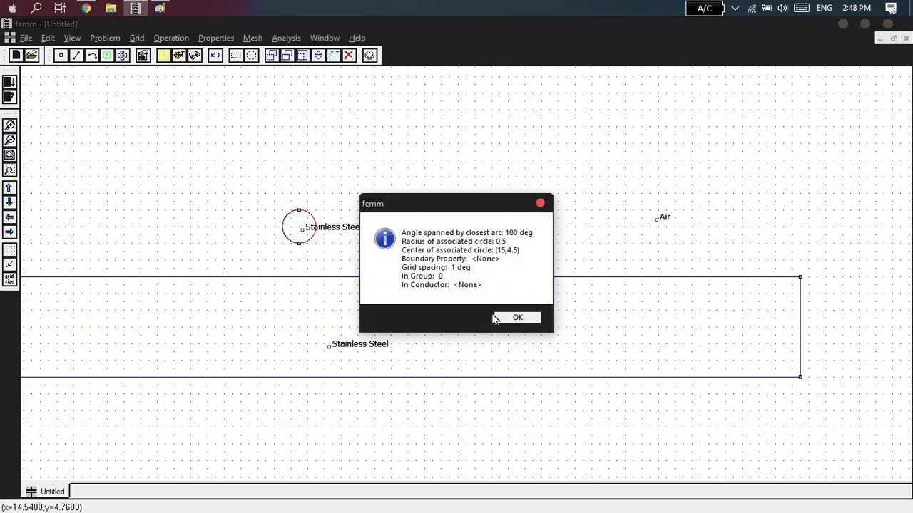
{"action": "left_click", "coordinate": [516, 319]}
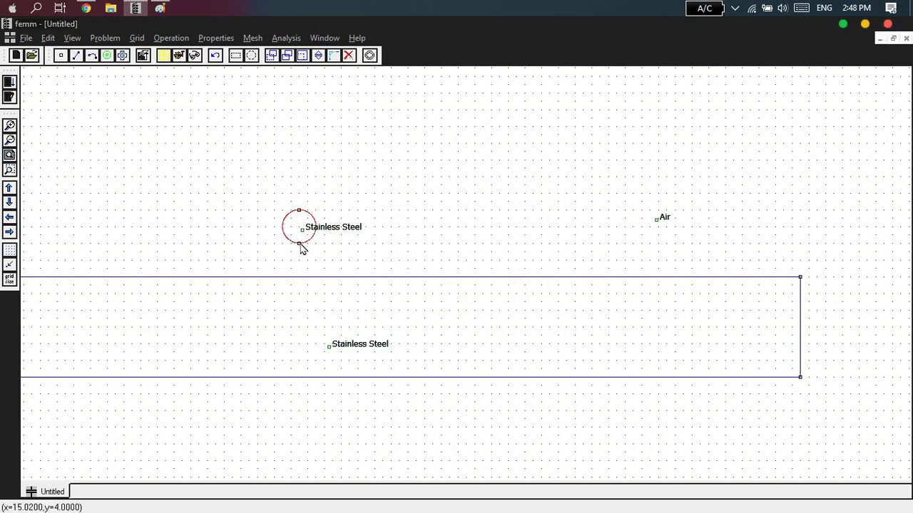
{"action": "key", "text": "space"}
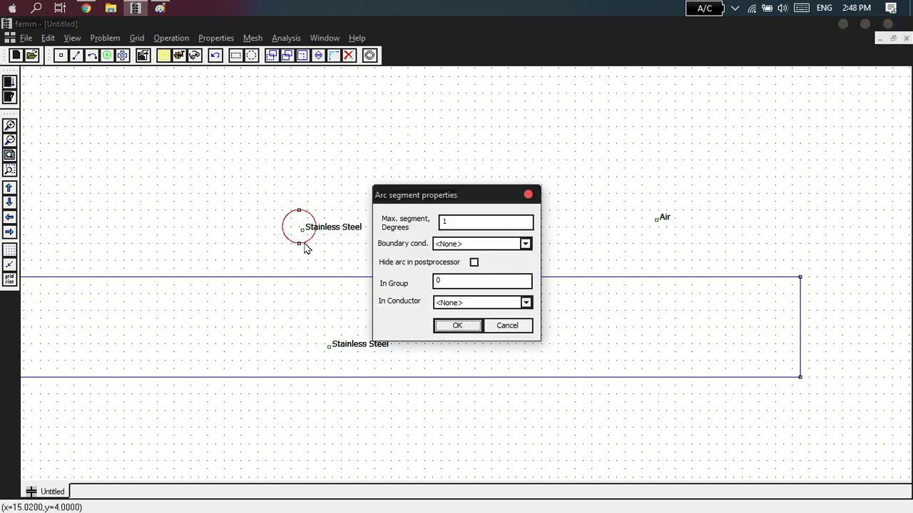
{"action": "left_click", "coordinate": [525, 244]}
{"action": "left_click", "coordinate": [462, 271]}
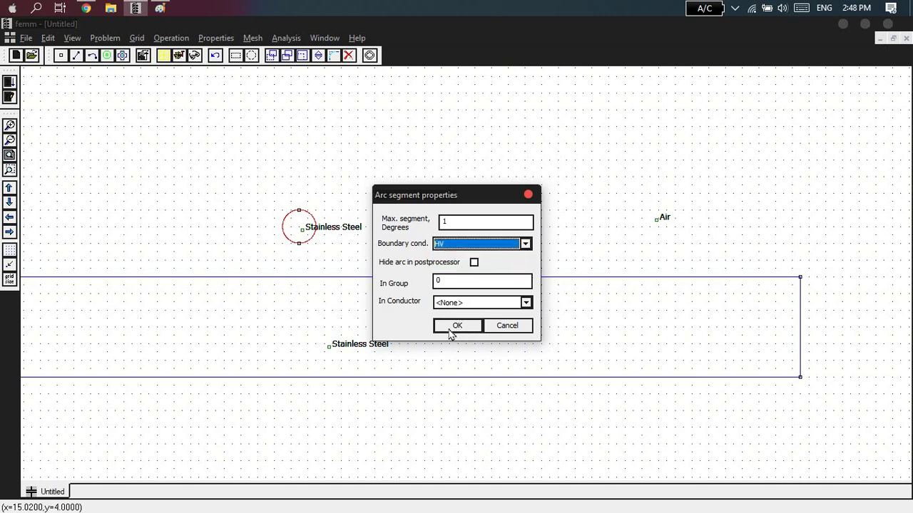
{"action": "left_click", "coordinate": [456, 326]}
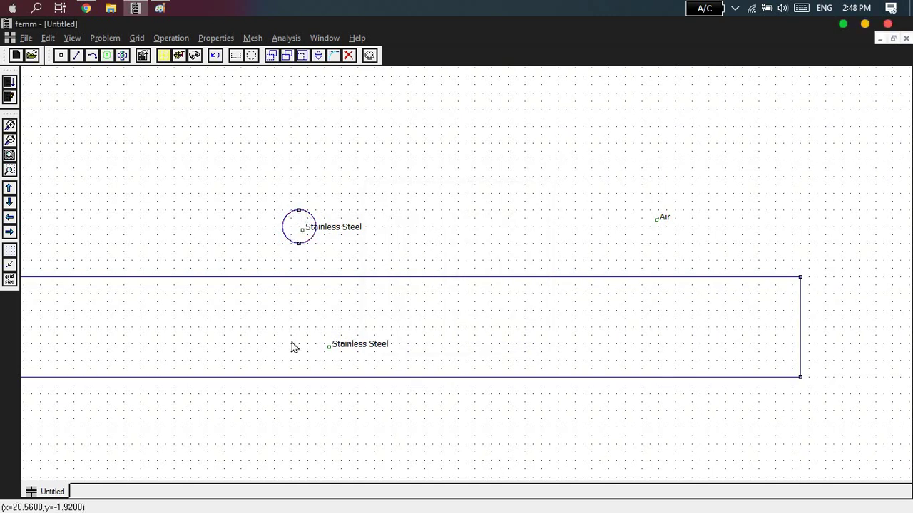
Step: Assign the Ground boundary to all four line segments of the rectangular steel plane
{"action": "left_click", "coordinate": [10, 139]}
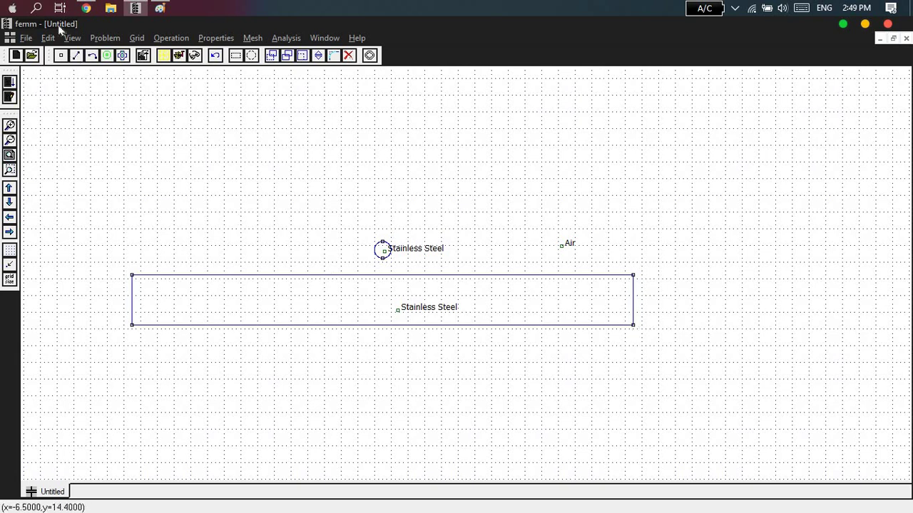
{"action": "left_click", "coordinate": [76, 56]}
{"action": "left_click", "coordinate": [212, 277]}
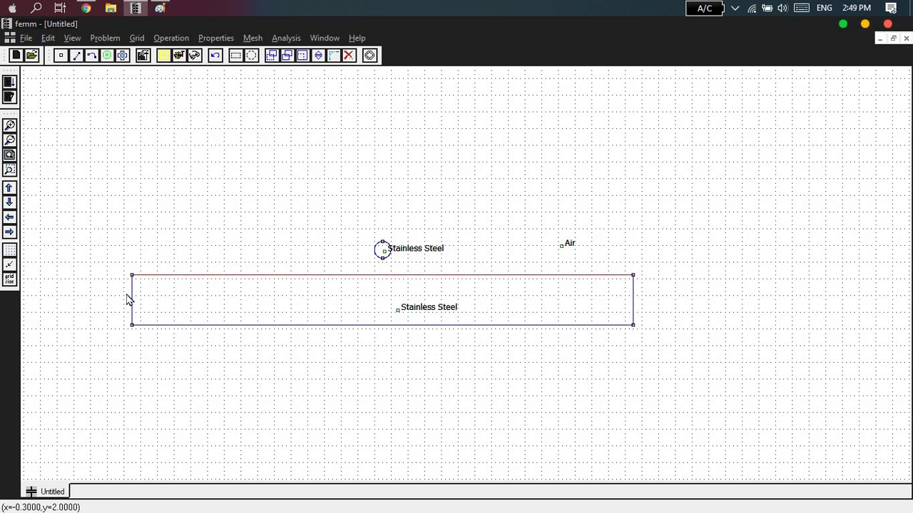
{"action": "left_click", "coordinate": [131, 300]}
{"action": "left_click", "coordinate": [173, 325]}
{"action": "left_click", "coordinate": [632, 308]}
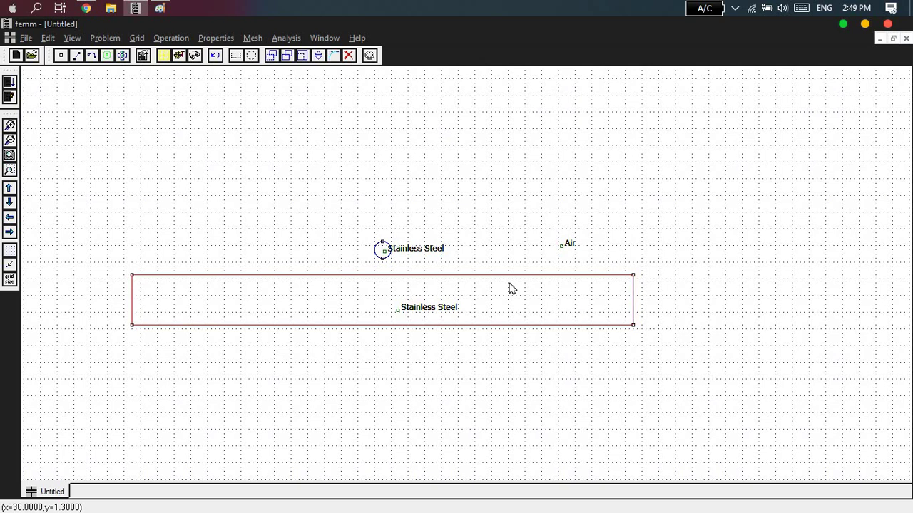
{"action": "key", "text": "space"}
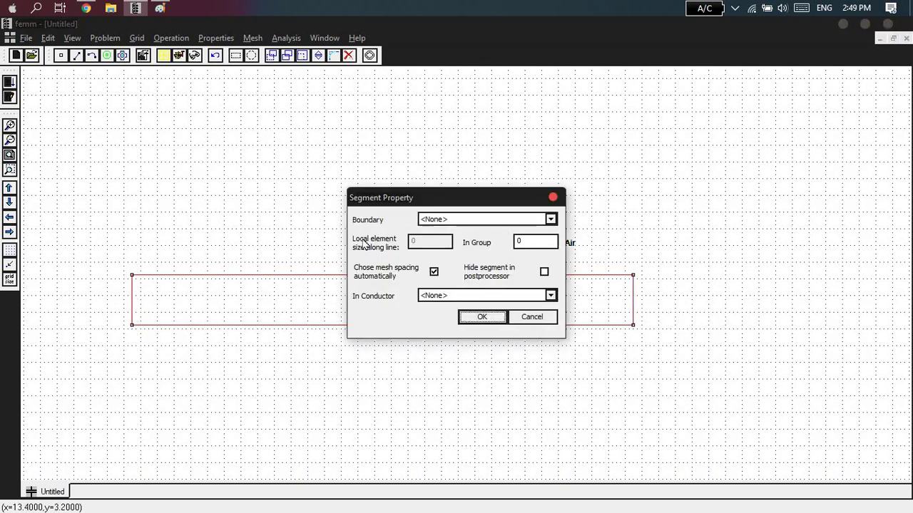
{"action": "left_click", "coordinate": [497, 221]}
{"action": "left_click", "coordinate": [438, 249]}
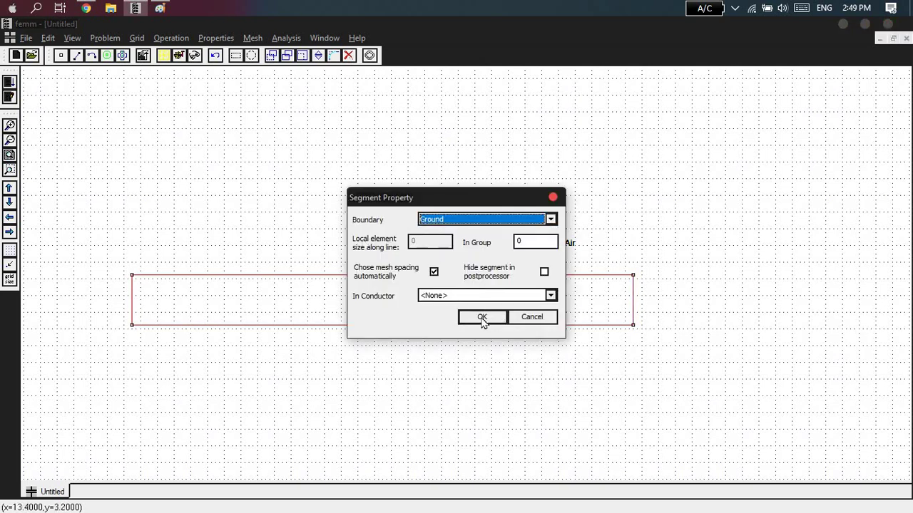
{"action": "left_click", "coordinate": [482, 317]}
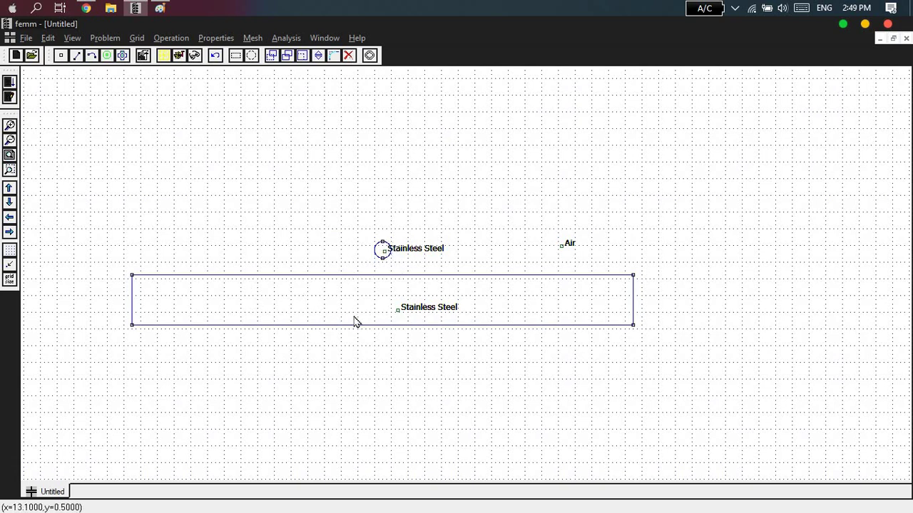
{"action": "key", "text": "alt+Tab"}
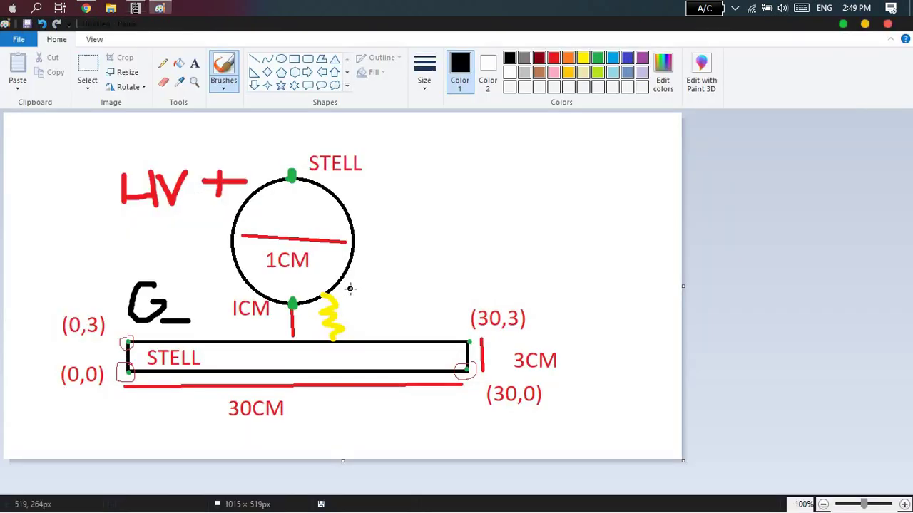
{"action": "key", "text": "alt+Tab"}
{"action": "key", "text": "alt+Tab"}
{"action": "key", "text": "alt+Tab"}
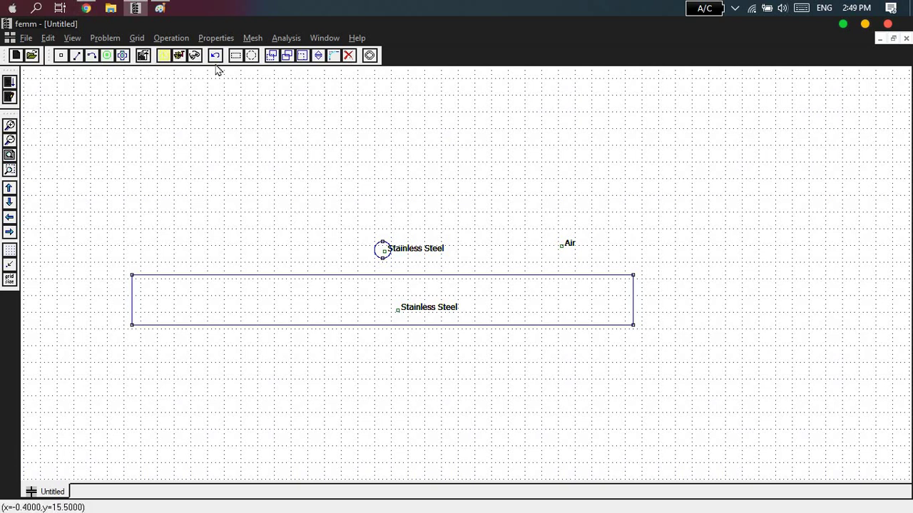
Step: Save the model under the file name "Soalan 1 1cm 1cm steeel" as a .fee file
{"action": "left_click", "coordinate": [25, 38]}
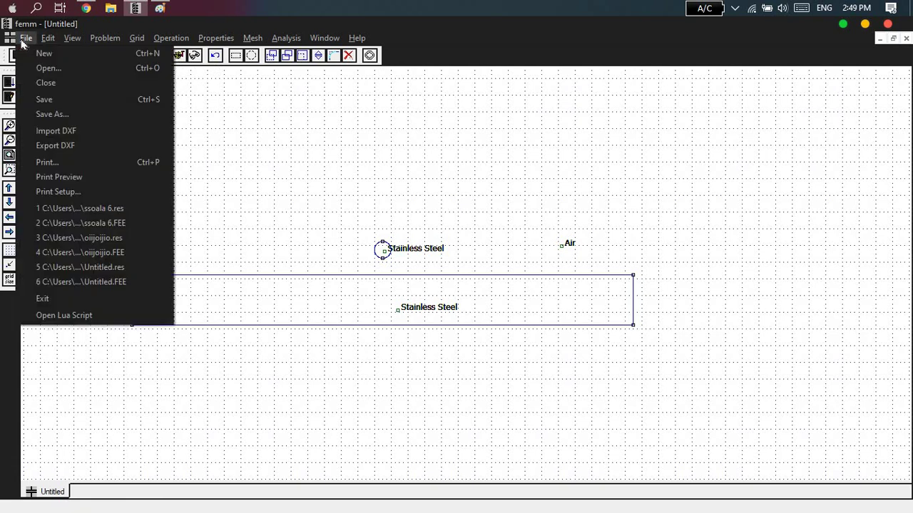
{"action": "left_click", "coordinate": [52, 115]}
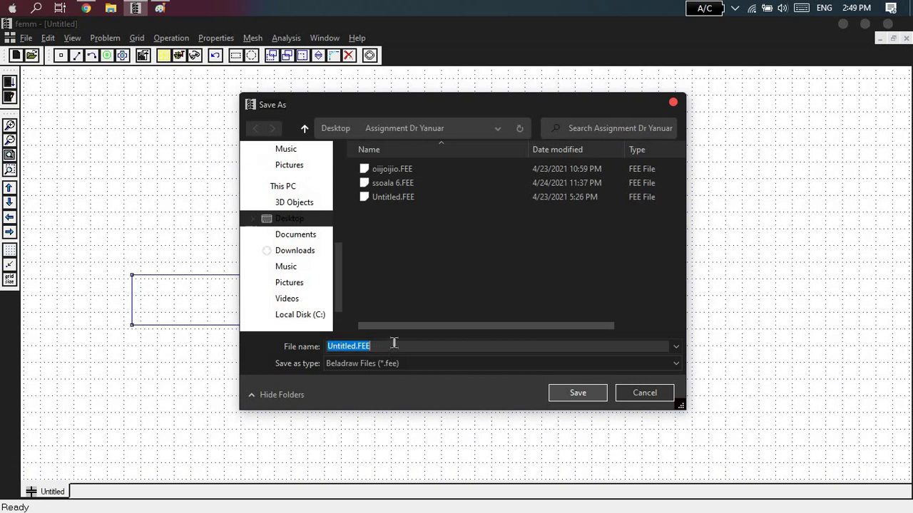
{"action": "key", "text": "BackSpace"}
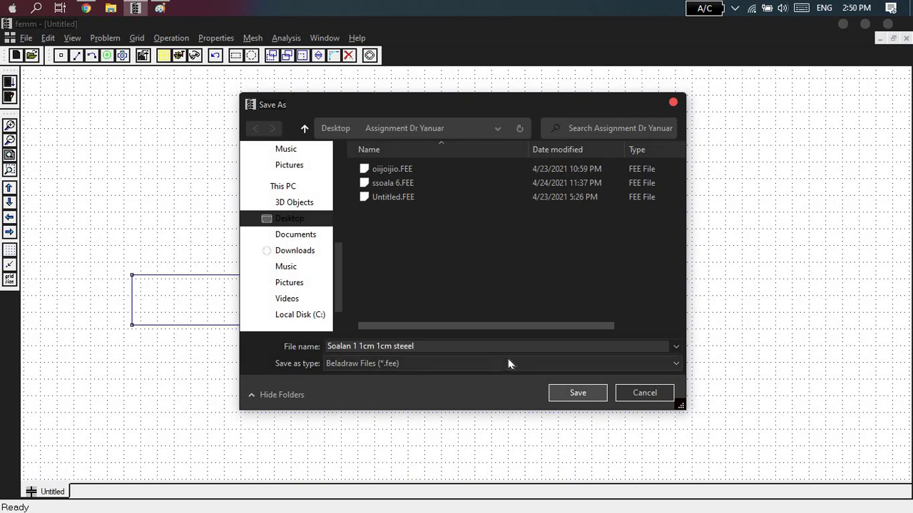
{"action": "left_click", "coordinate": [583, 394]}
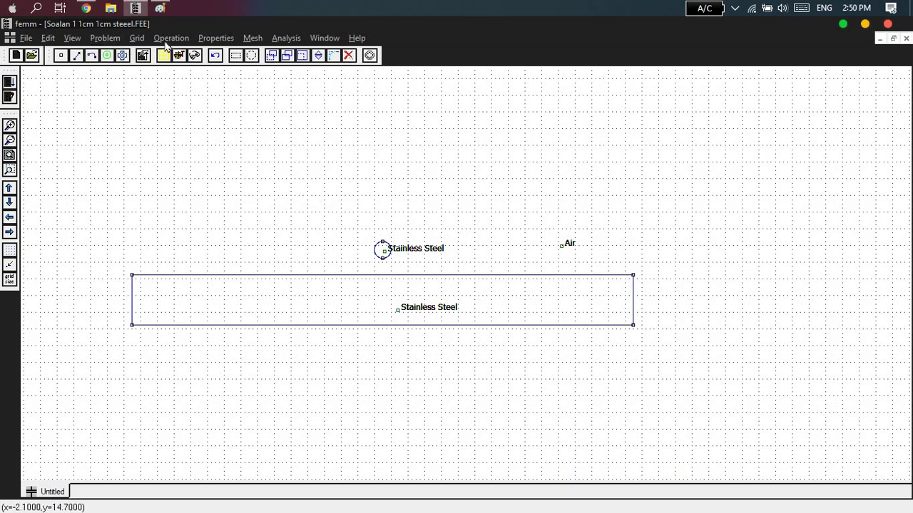
Step: Set the length units to Centimeters in the problem definition
{"action": "left_click", "coordinate": [102, 39]}
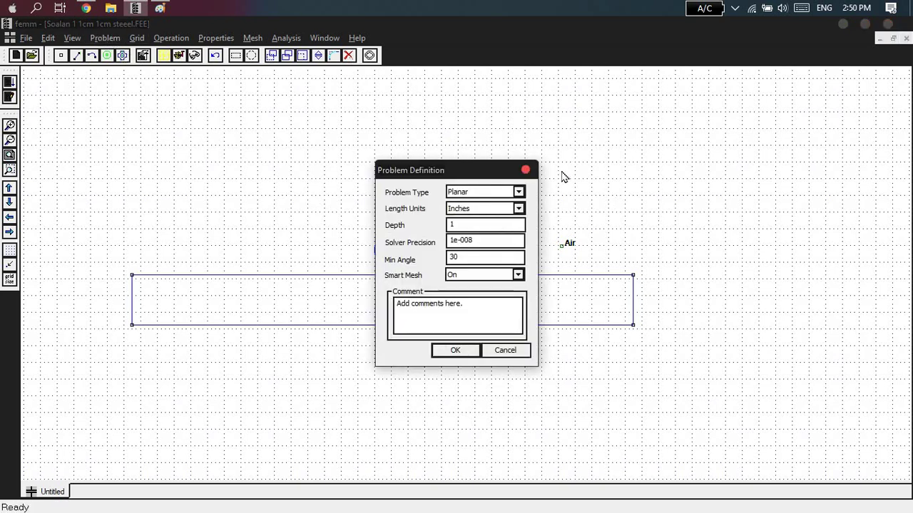
{"action": "left_click", "coordinate": [526, 170]}
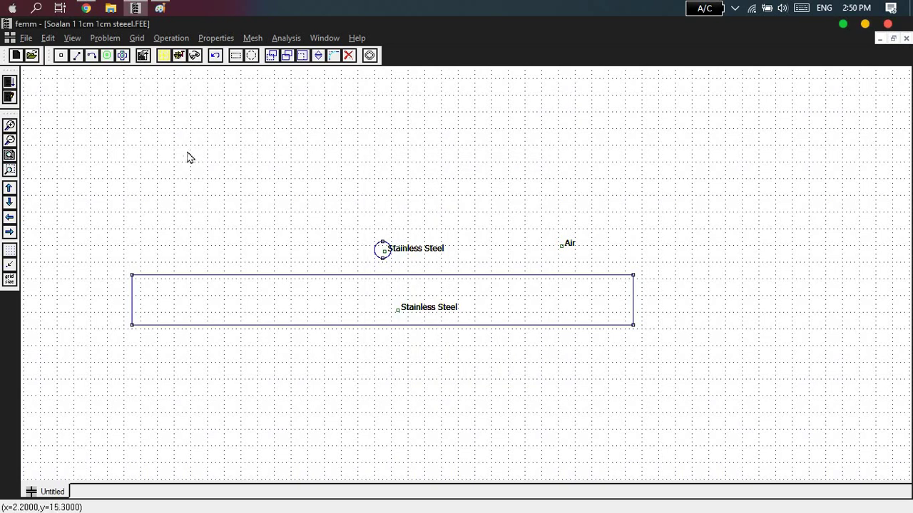
{"action": "left_click", "coordinate": [113, 41]}
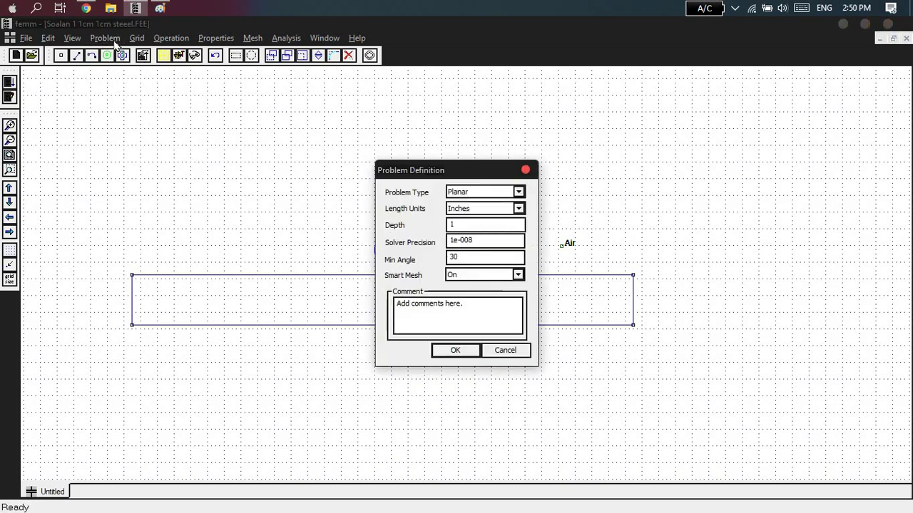
{"action": "left_click", "coordinate": [517, 208]}
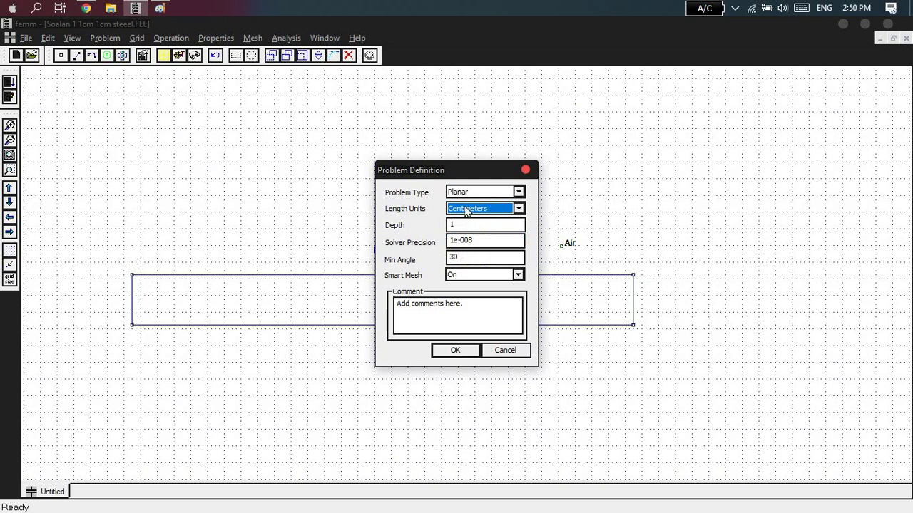
{"action": "left_click", "coordinate": [460, 352]}
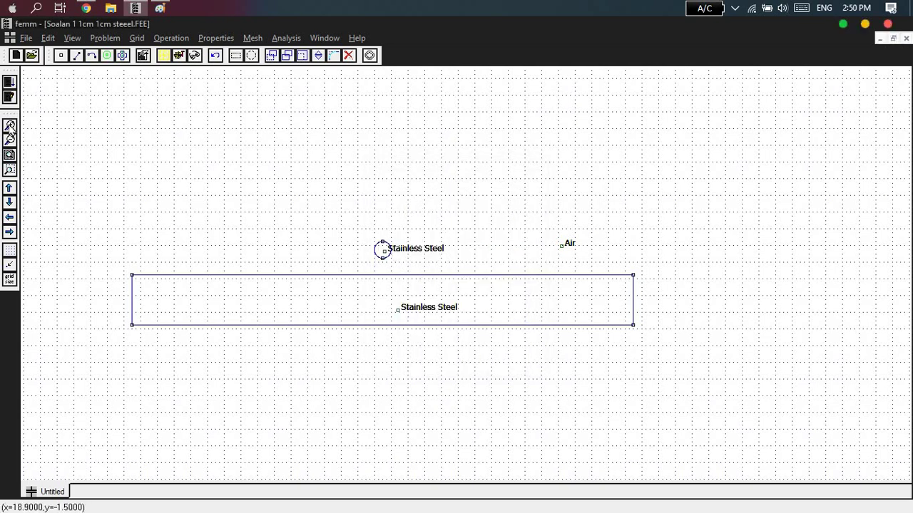
{"action": "left_click", "coordinate": [105, 38]}
{"action": "left_click", "coordinate": [520, 208]}
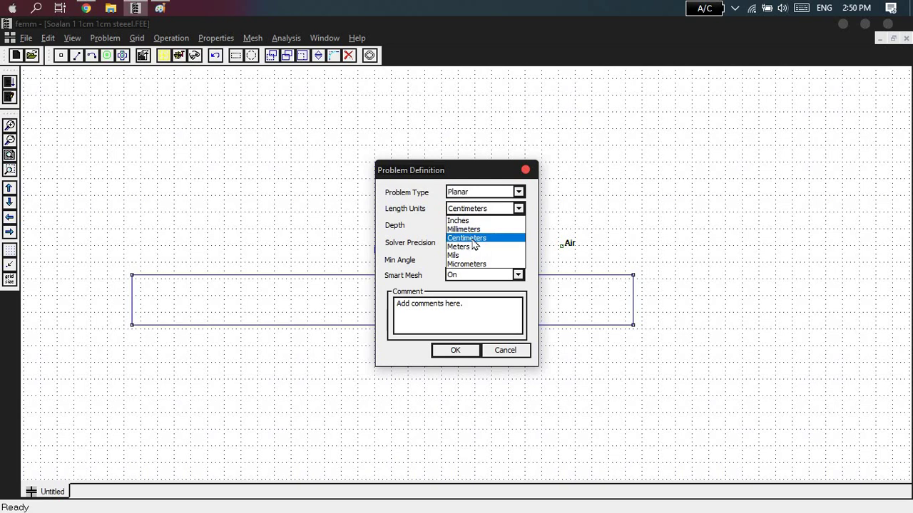
{"action": "left_click", "coordinate": [474, 240]}
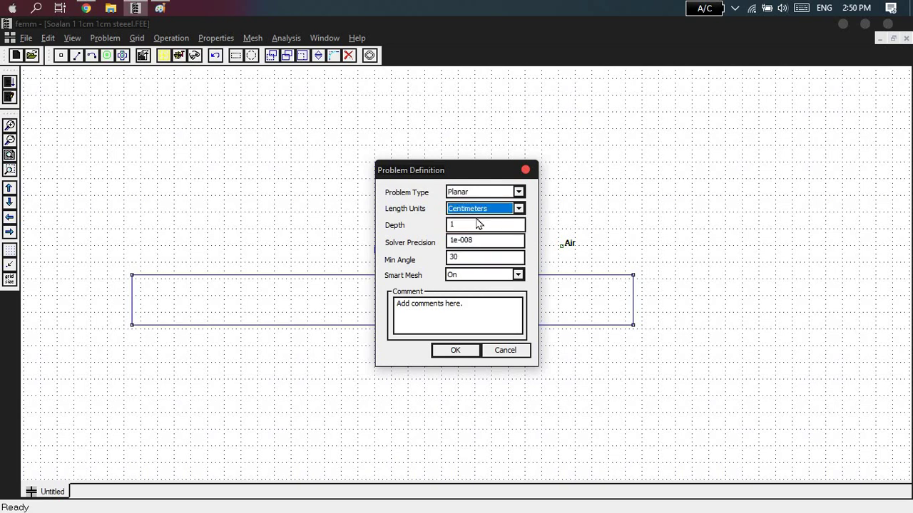
{"action": "left_click", "coordinate": [460, 350]}
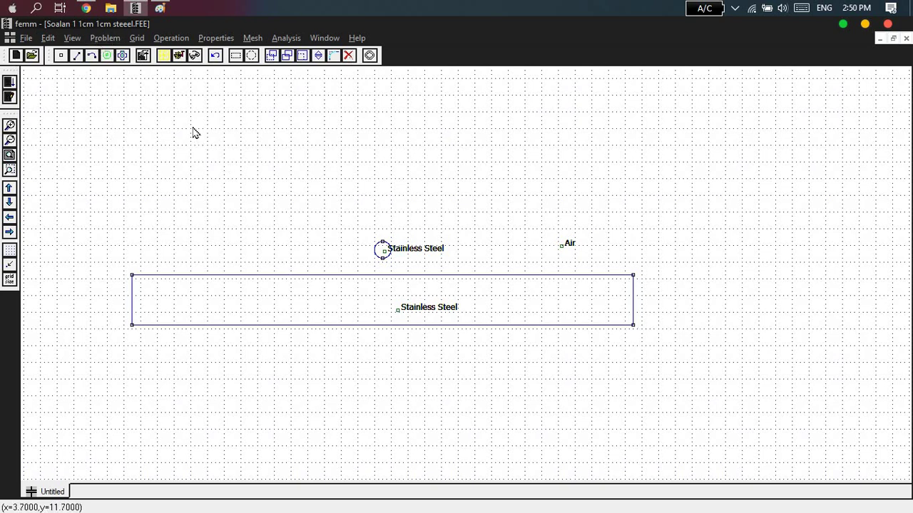
Step: Generate the finite element mesh and inspect it across the whole outer air region
{"action": "left_click", "coordinate": [164, 56]}
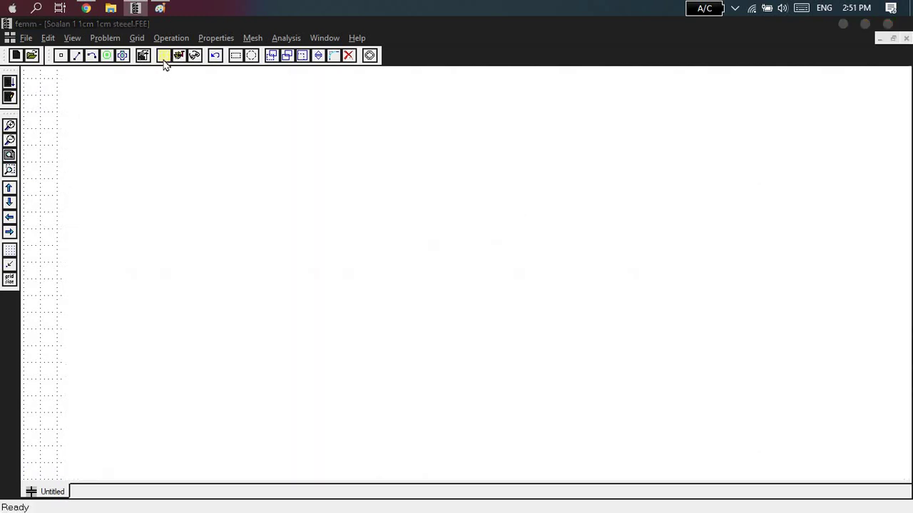
{"action": "left_click", "coordinate": [513, 299]}
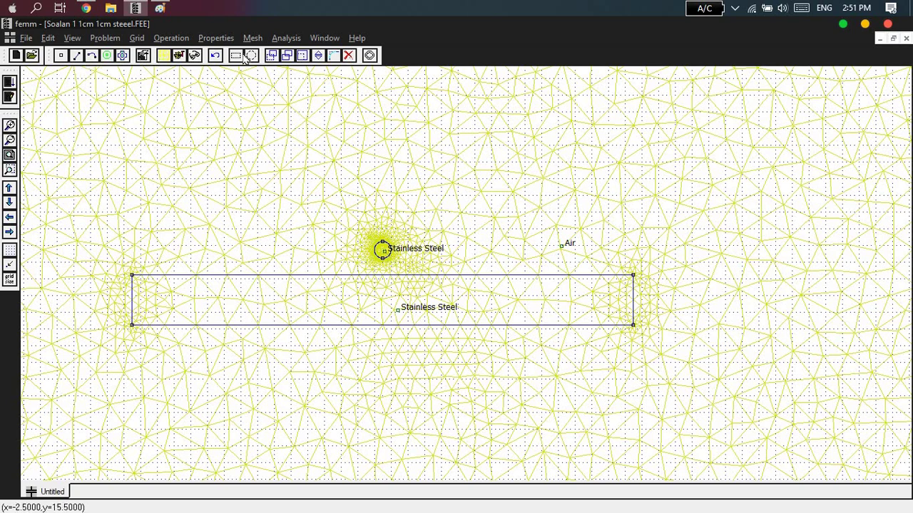
{"action": "left_click", "coordinate": [10, 140]}
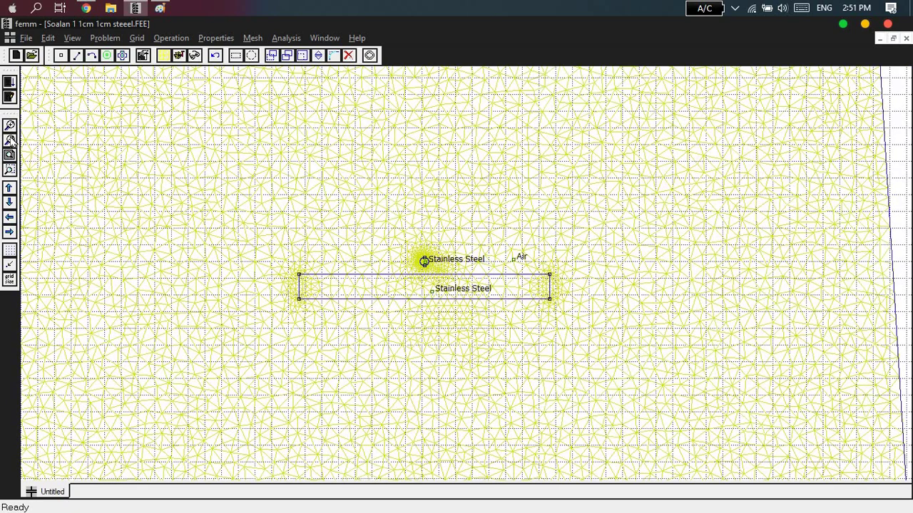
{"action": "left_click", "coordinate": [10, 140]}
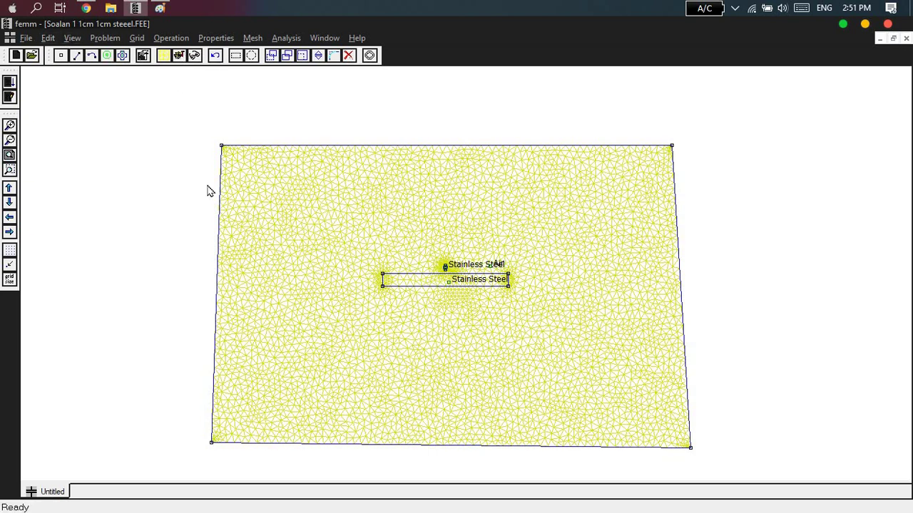
{"action": "left_click", "coordinate": [9, 125]}
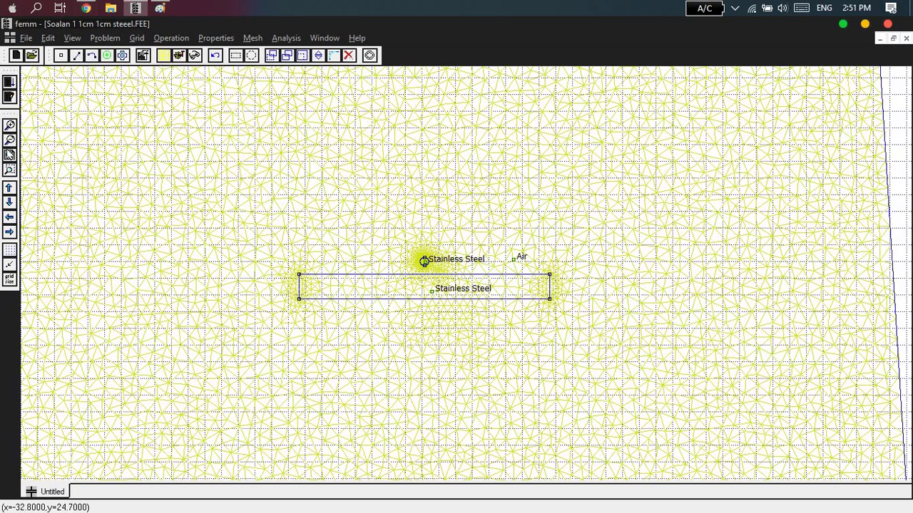
Step: Regenerate the mesh, run the electrostatic solver and display the voltage density plot without the FEMM output window
{"action": "left_click", "coordinate": [10, 140]}
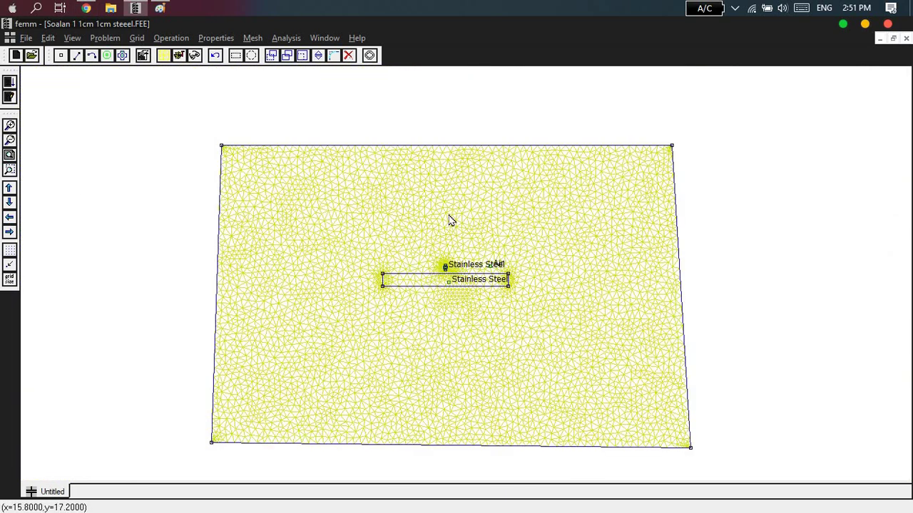
{"action": "left_click", "coordinate": [166, 59]}
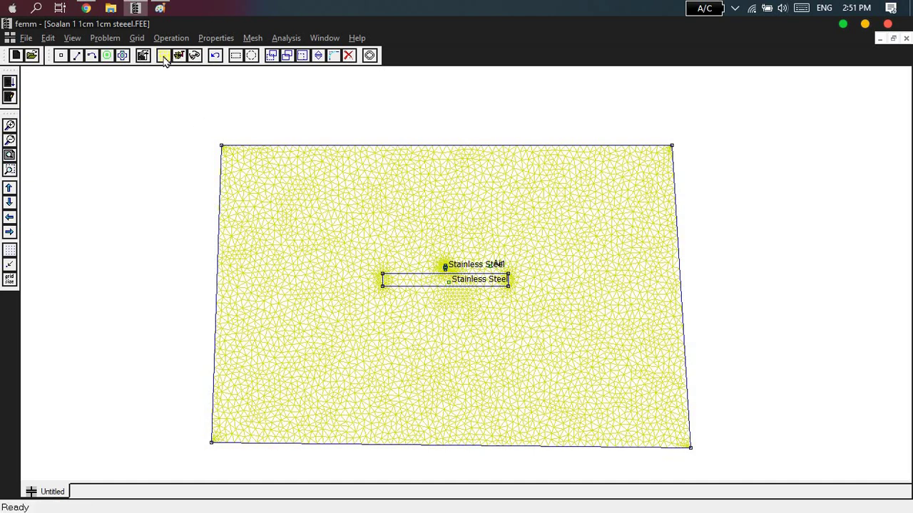
{"action": "left_click", "coordinate": [510, 303]}
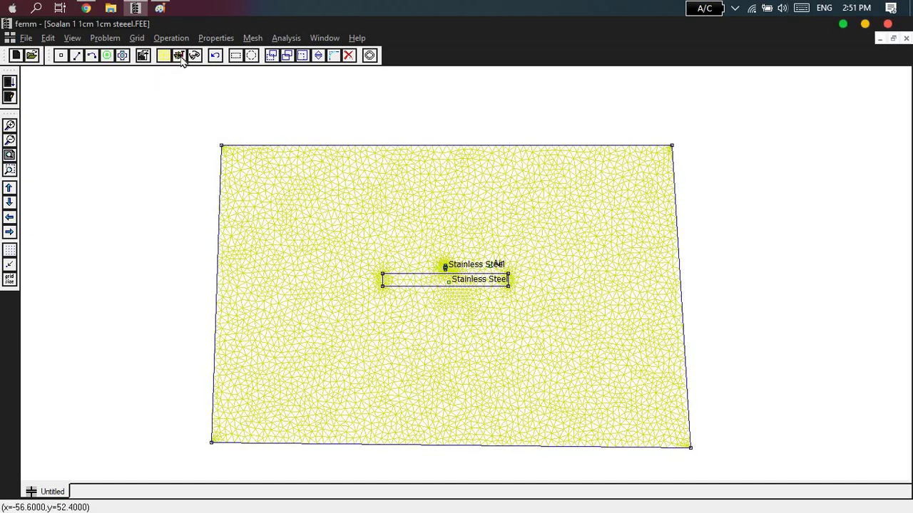
{"action": "left_click", "coordinate": [179, 57]}
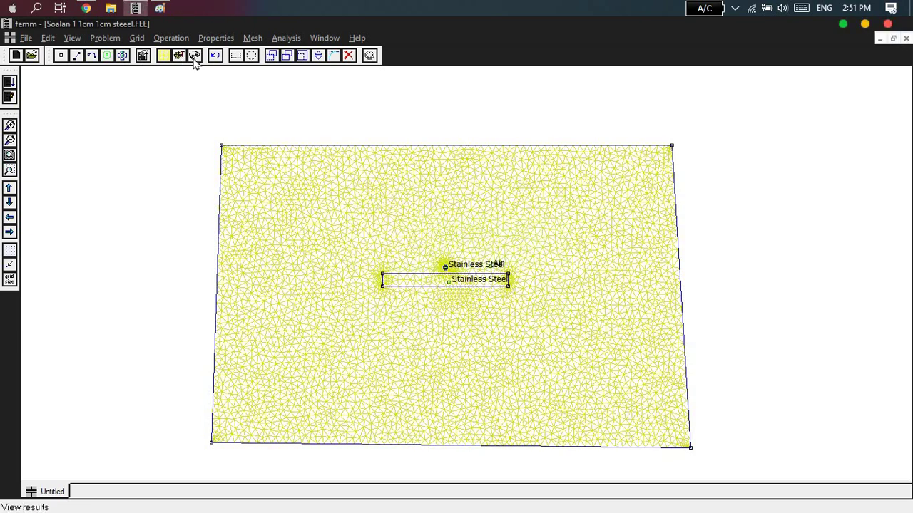
{"action": "left_click", "coordinate": [194, 57]}
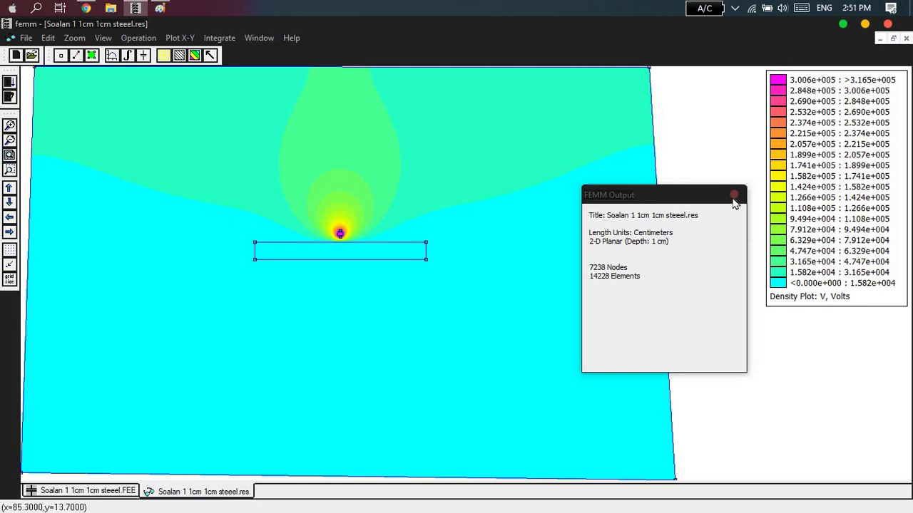
{"action": "left_click", "coordinate": [733, 195]}
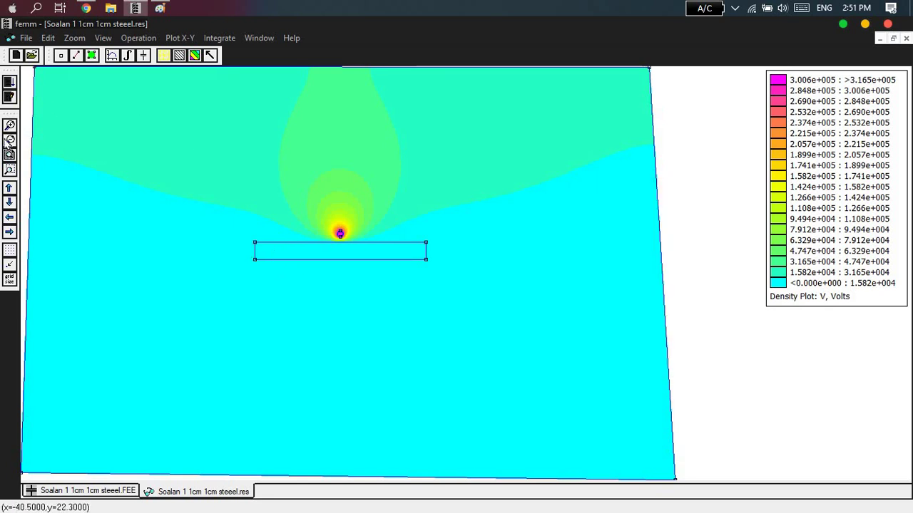
{"action": "left_click", "coordinate": [11, 128]}
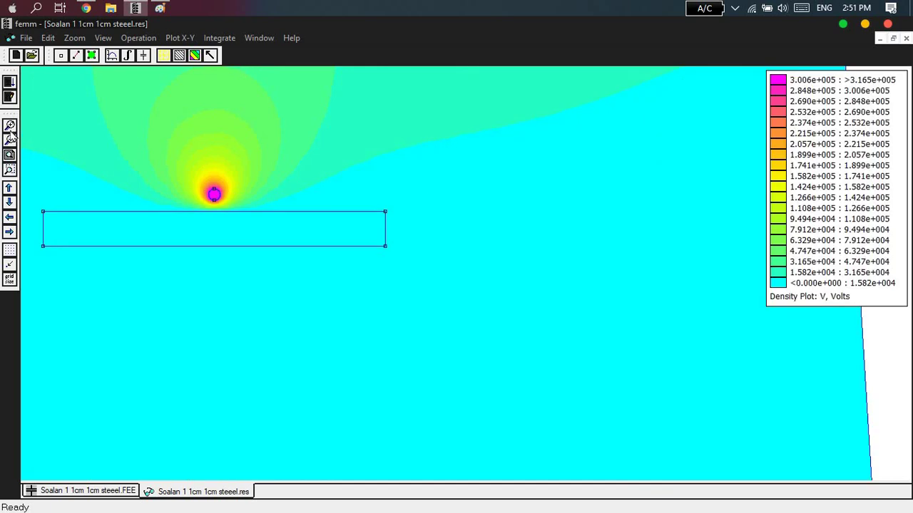
{"action": "left_click", "coordinate": [11, 128]}
{"action": "left_click", "coordinate": [10, 140]}
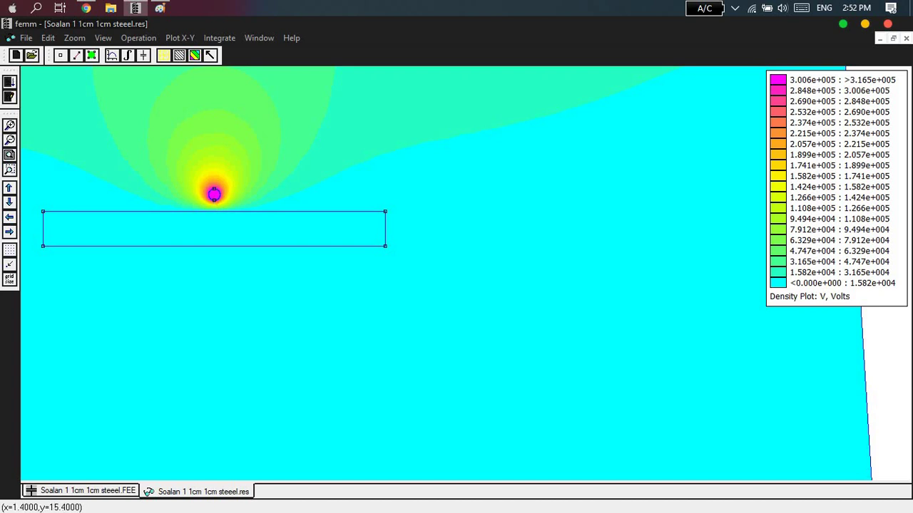
Step: Return to the model and check the boundary and conductor settings of the rectangular plane's line segments
{"action": "left_click", "coordinate": [60, 490]}
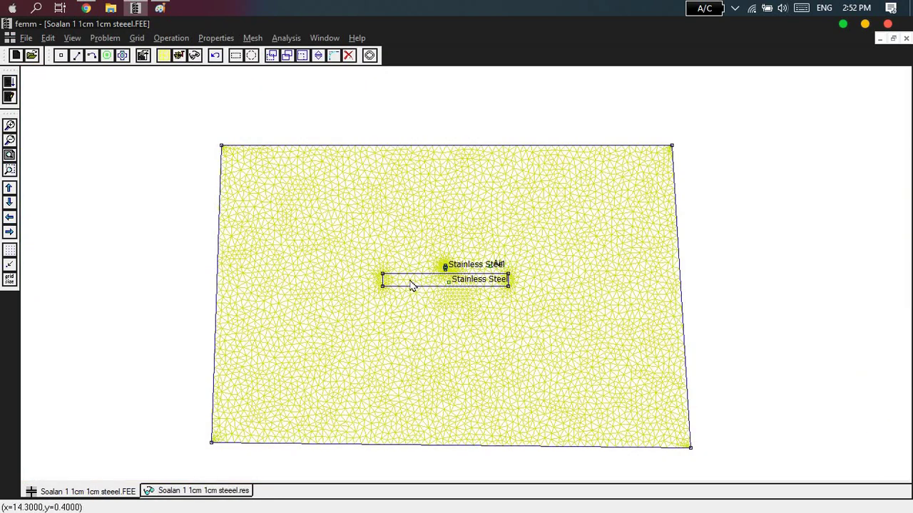
{"action": "left_click", "coordinate": [10, 125]}
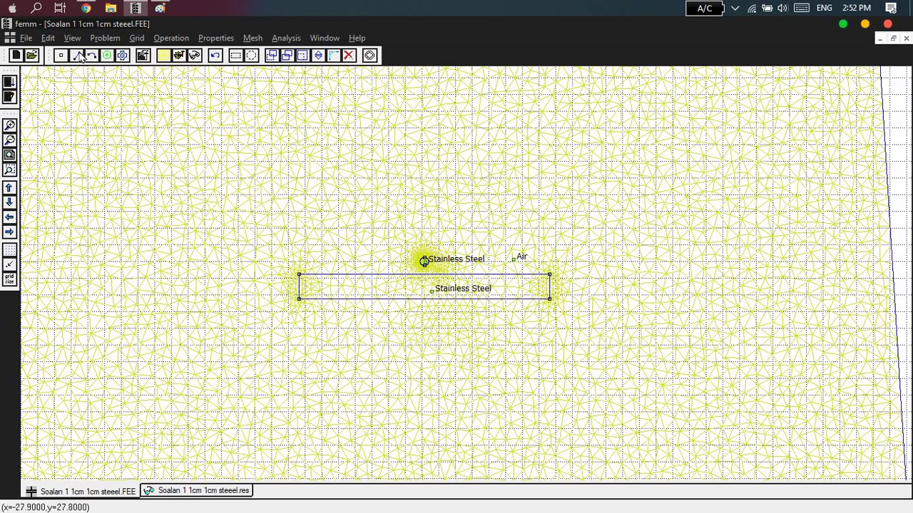
{"action": "left_click", "coordinate": [360, 276]}
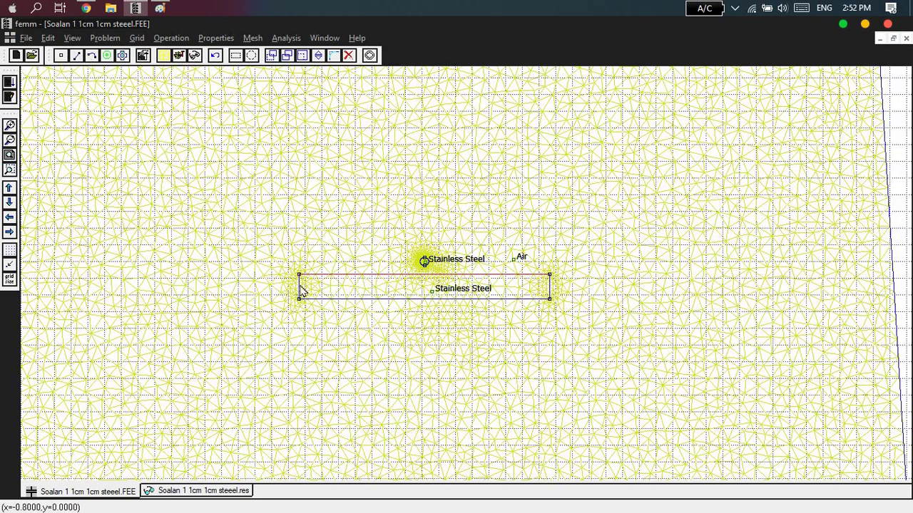
{"action": "left_click", "coordinate": [298, 287]}
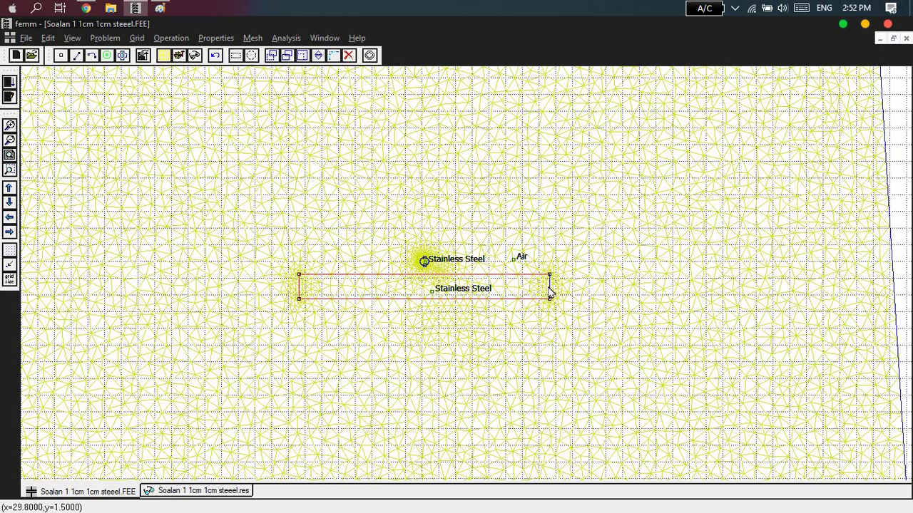
{"action": "key", "text": "space"}
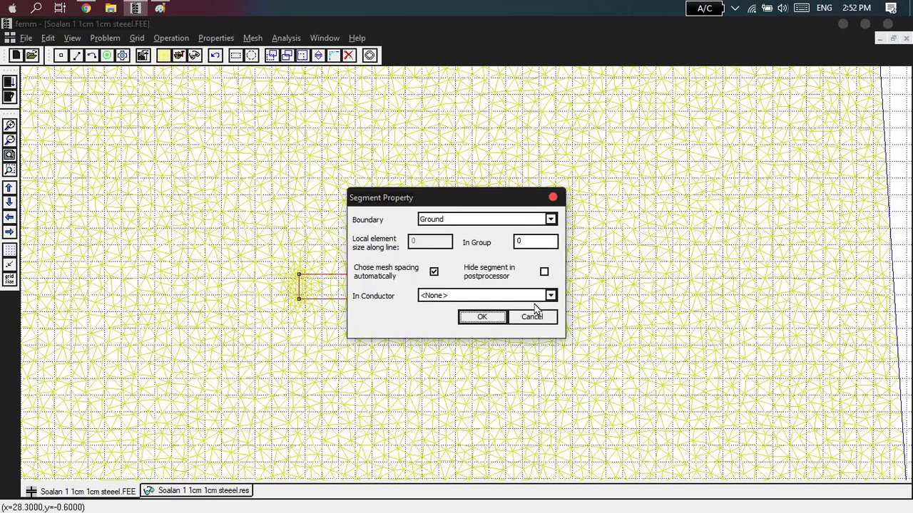
{"action": "left_click", "coordinate": [489, 223]}
{"action": "left_click", "coordinate": [487, 226]}
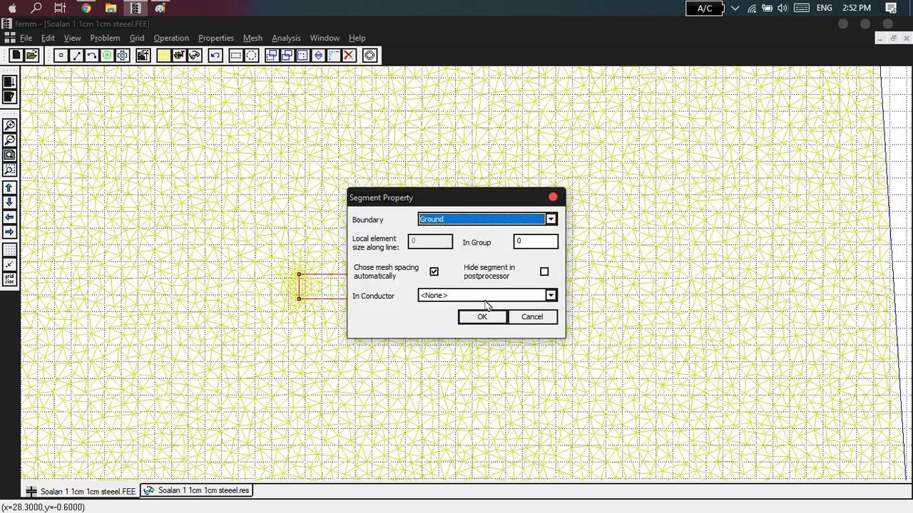
{"action": "left_click", "coordinate": [511, 298]}
{"action": "left_click", "coordinate": [508, 294]}
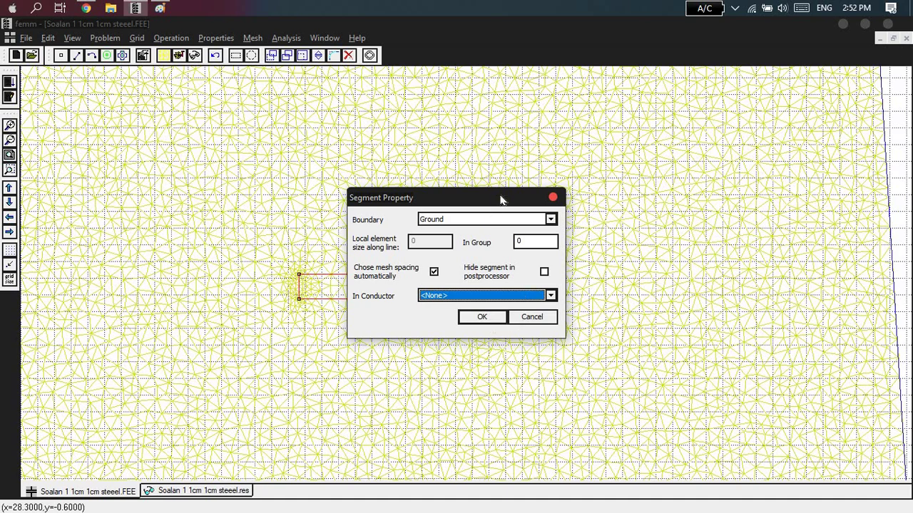
{"action": "left_click_drag", "start_coordinate": [504, 200], "coordinate": [826, 201]}
{"action": "left_click", "coordinate": [853, 318]}
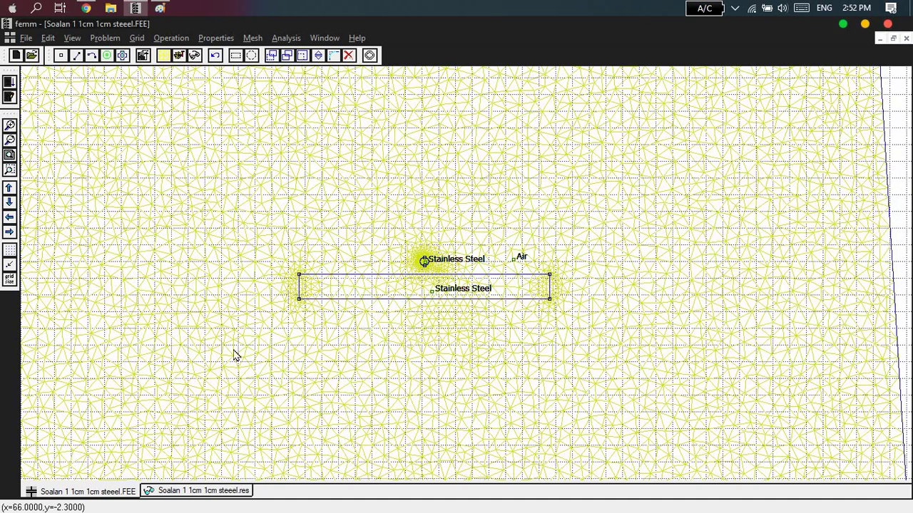
Step: Examine the voltage density plot in the gap between the sphere and the plane
{"action": "left_click", "coordinate": [199, 491]}
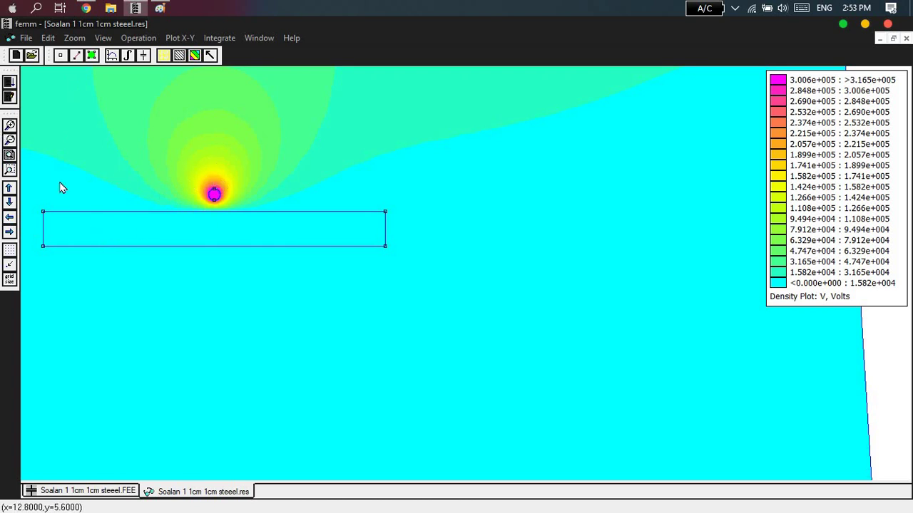
{"action": "left_click", "coordinate": [11, 127]}
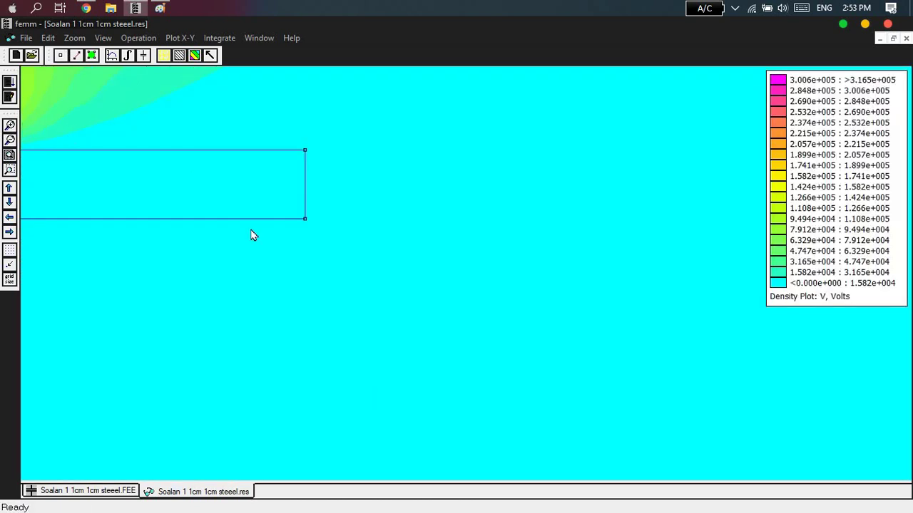
{"action": "left_click", "coordinate": [9, 218]}
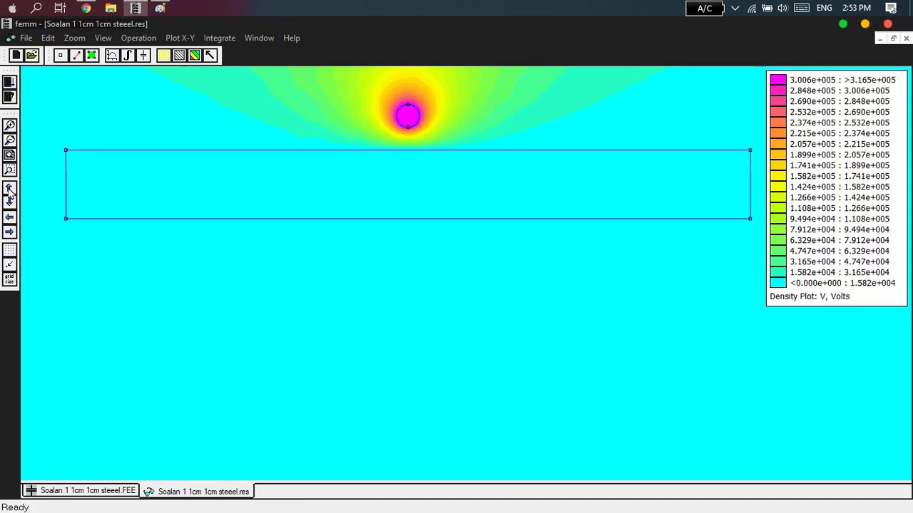
{"action": "left_click", "coordinate": [9, 189]}
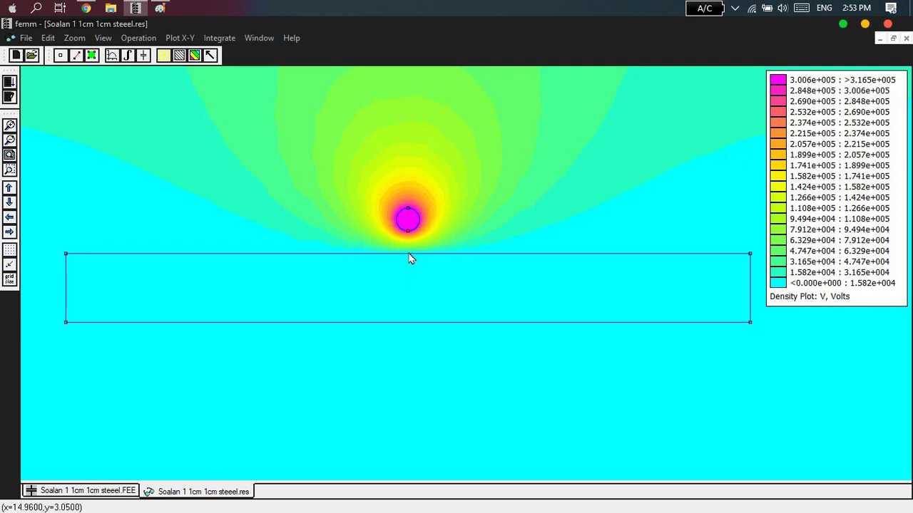
Step: Switch to the Paint sketch and mark the midpoints of the plane's upper and lower edges with green dots
{"action": "left_click", "coordinate": [82, 494]}
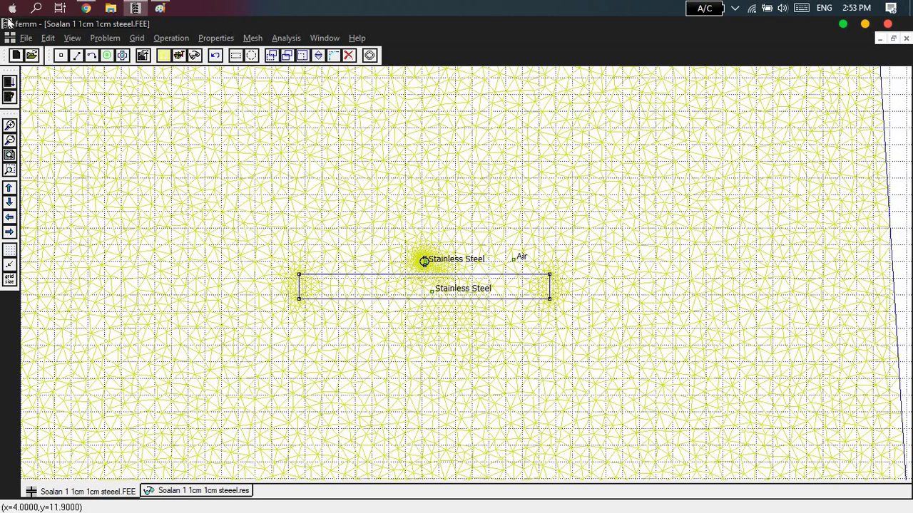
{"action": "left_click", "coordinate": [59, 59]}
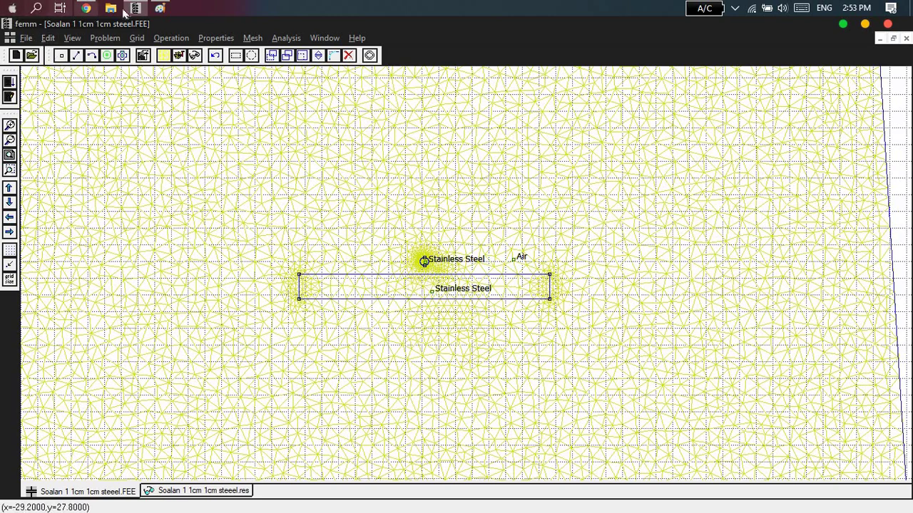
{"action": "left_click", "coordinate": [160, 8]}
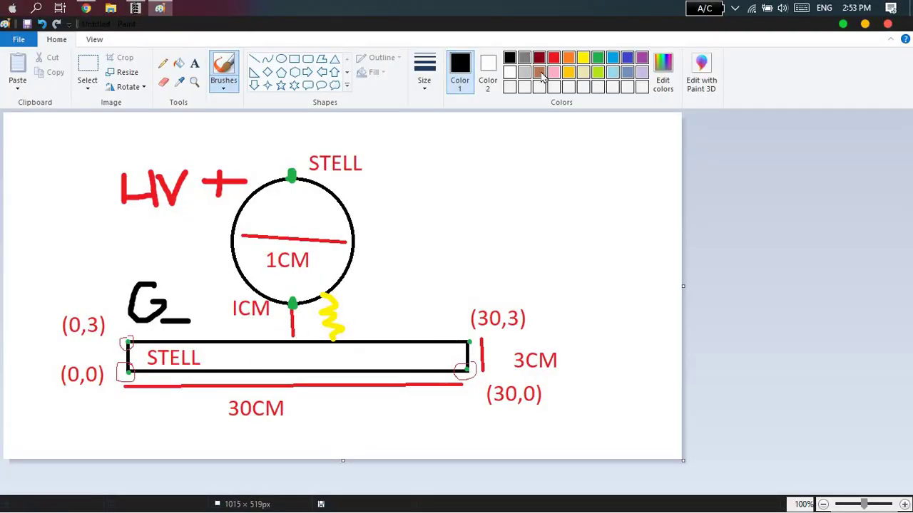
{"action": "left_click", "coordinate": [596, 57]}
{"action": "left_click", "coordinate": [285, 347]}
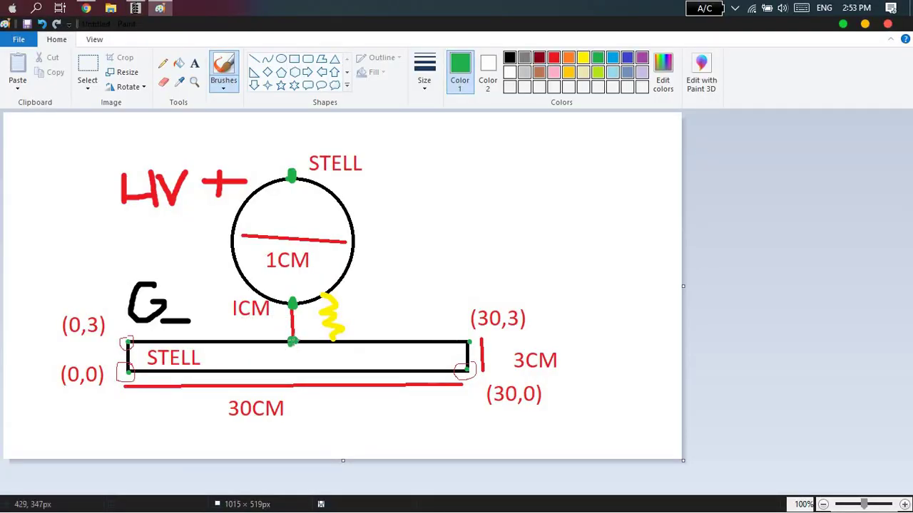
{"action": "left_click", "coordinate": [293, 344]}
{"action": "left_click", "coordinate": [290, 371]}
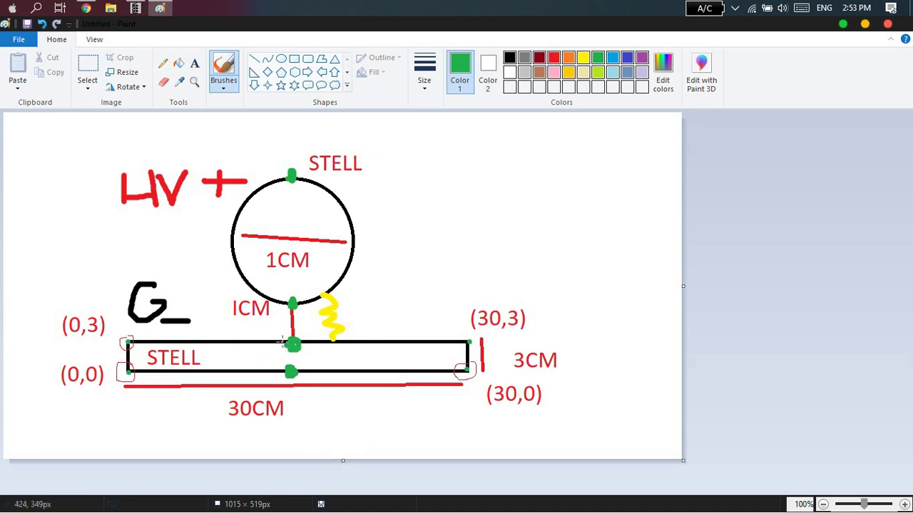
Step: Label the two edge midpoints in the sketch with the green coordinates (15,3) and (15,0)
{"action": "left_click", "coordinate": [194, 63]}
{"action": "left_click", "coordinate": [367, 323]}
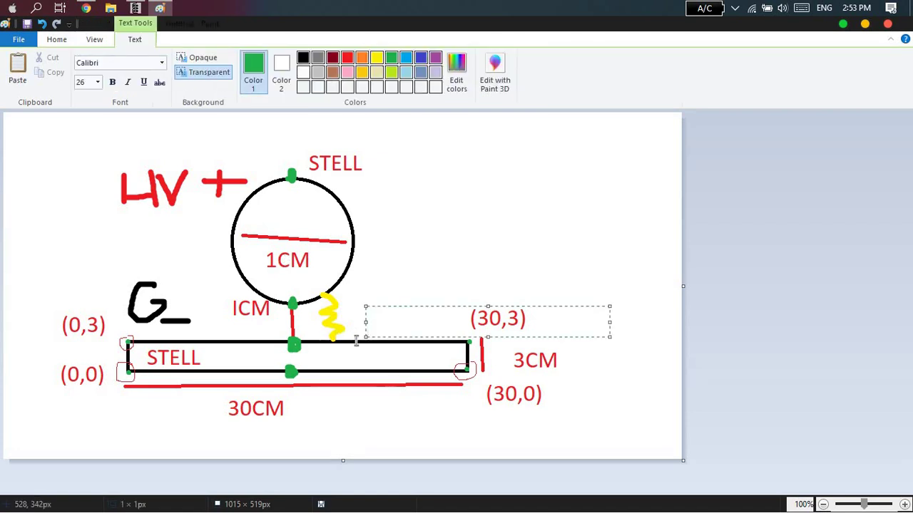
{"action": "type", "text": "(15,"}
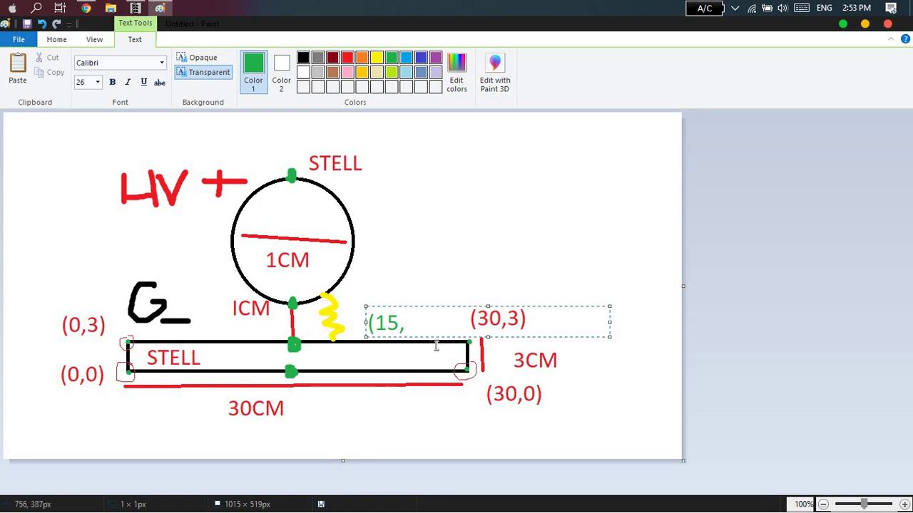
{"action": "type", "text": "4"}
{"action": "key", "text": "BackSpace"}
{"action": "type", "text": "3)"}
{"action": "left_click", "coordinate": [328, 365]}
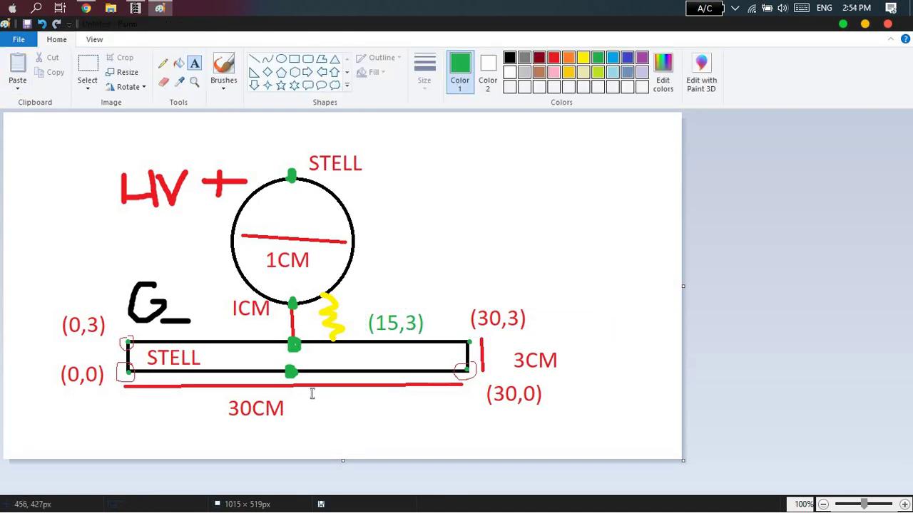
{"action": "left_click", "coordinate": [308, 386]}
{"action": "type", "text": "("}
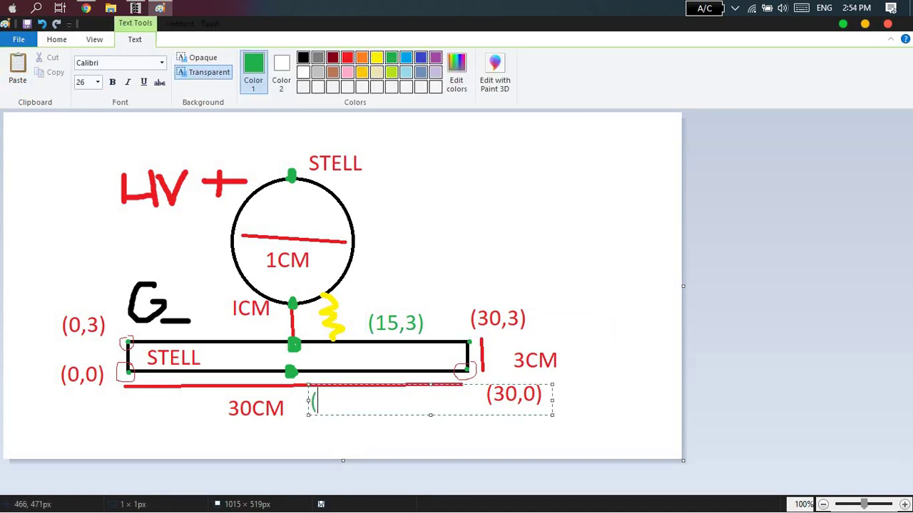
{"action": "type", "text": "15,0)"}
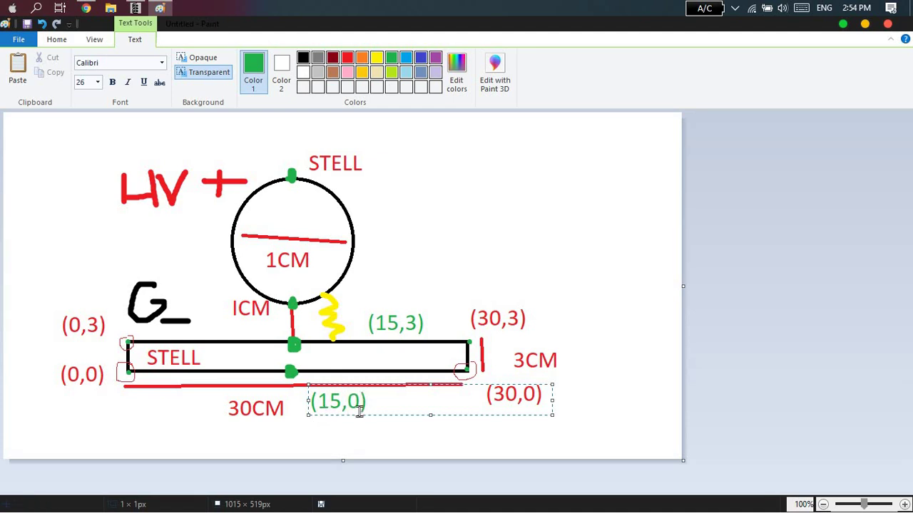
{"action": "left_click", "coordinate": [473, 443]}
Step: Switch back to FEMM and add a node at (15, 3) on the plane's upper edge
{"action": "key", "text": "alt+Tab"}
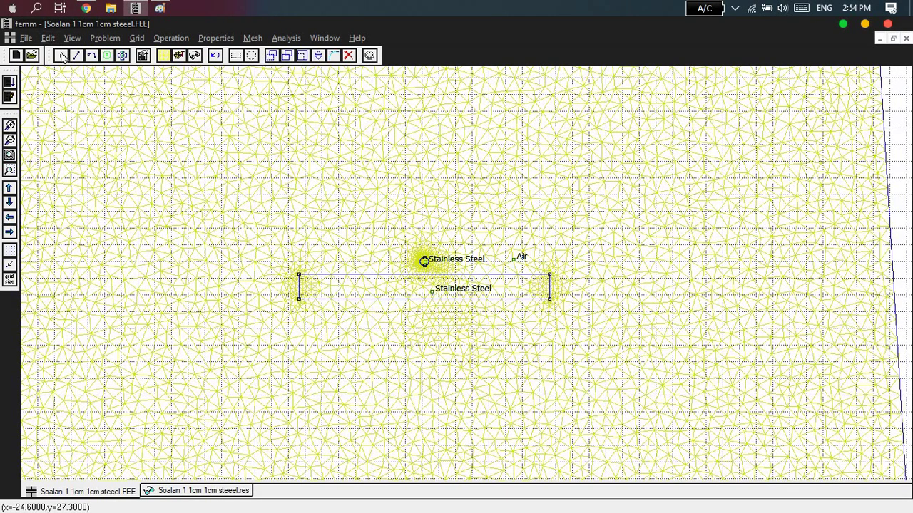
{"action": "key", "text": "Tab"}
{"action": "type", "text": "15"}
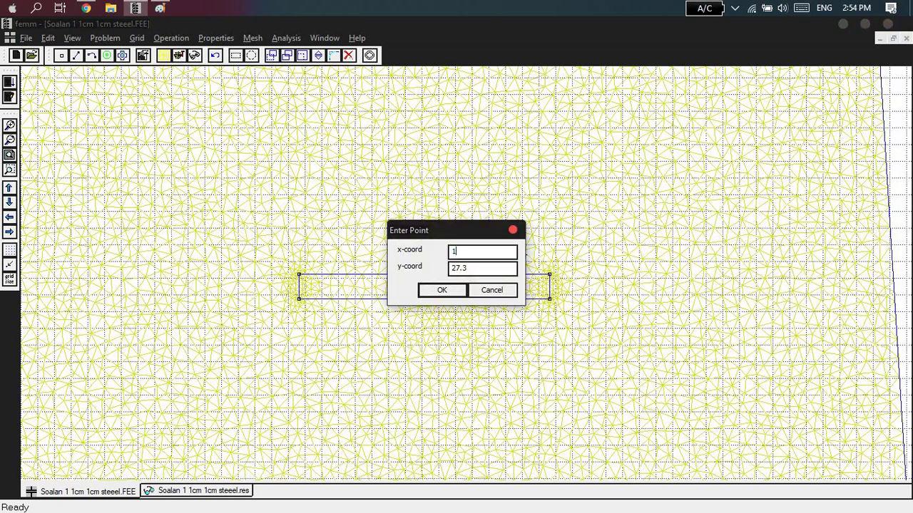
{"action": "key", "text": "Tab"}
{"action": "type", "text": "0"}
{"action": "key", "text": "Return"}
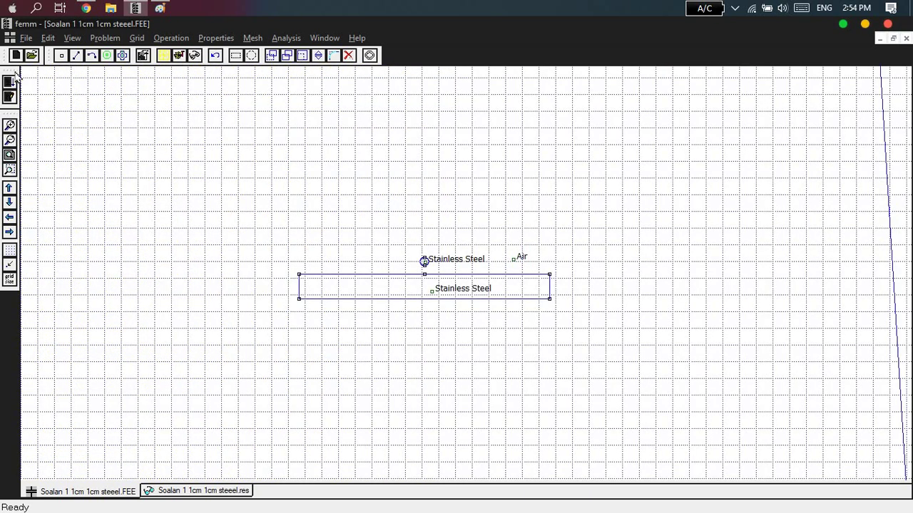
Step: Add a node at (15, 0) on the plane's lower edge
{"action": "key", "text": "Tab"}
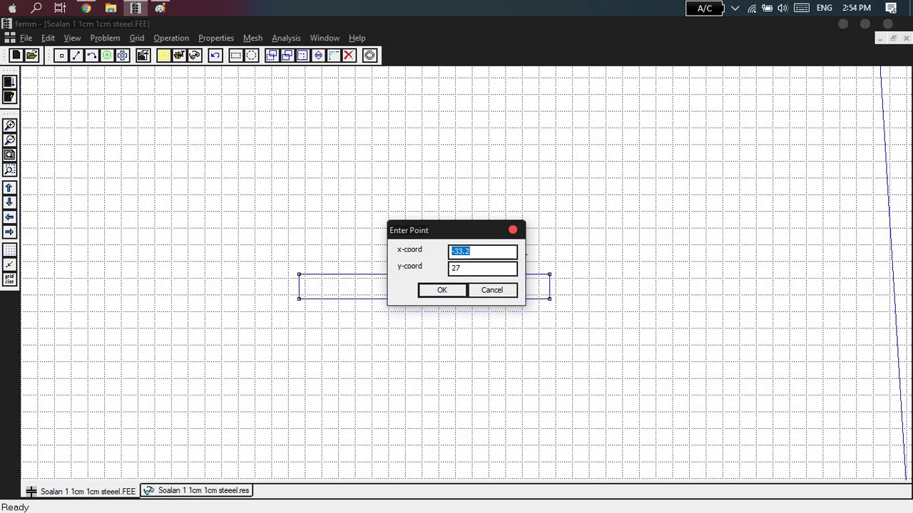
{"action": "type", "text": "15"}
{"action": "key", "text": "Tab"}
{"action": "type", "text": "0"}
{"action": "key", "text": "Return"}
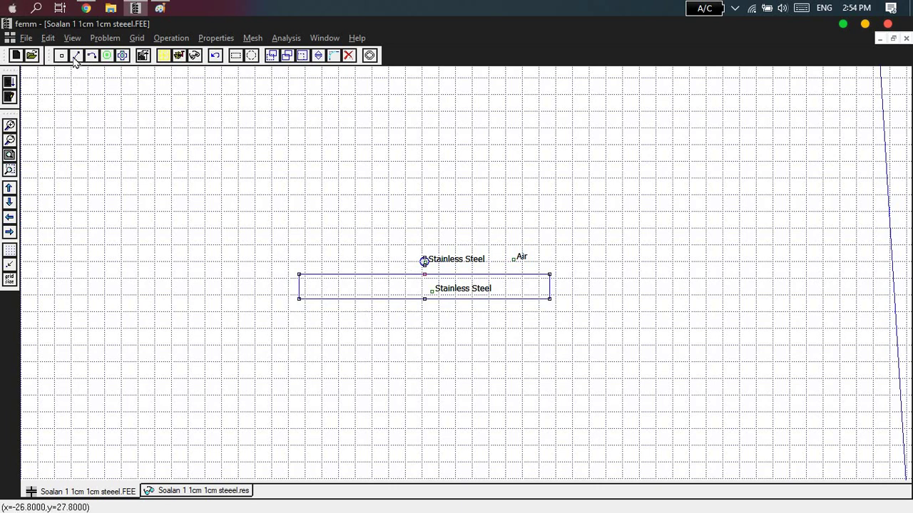
Step: Delete all the segments that form the plane's outline, keeping its corner and midpoint nodes
{"action": "left_click", "coordinate": [360, 280]}
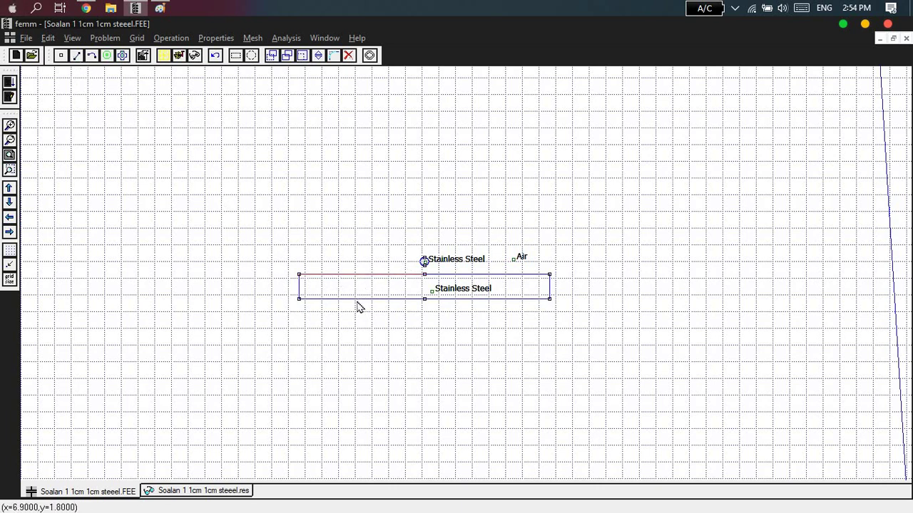
{"action": "left_click", "coordinate": [368, 302]}
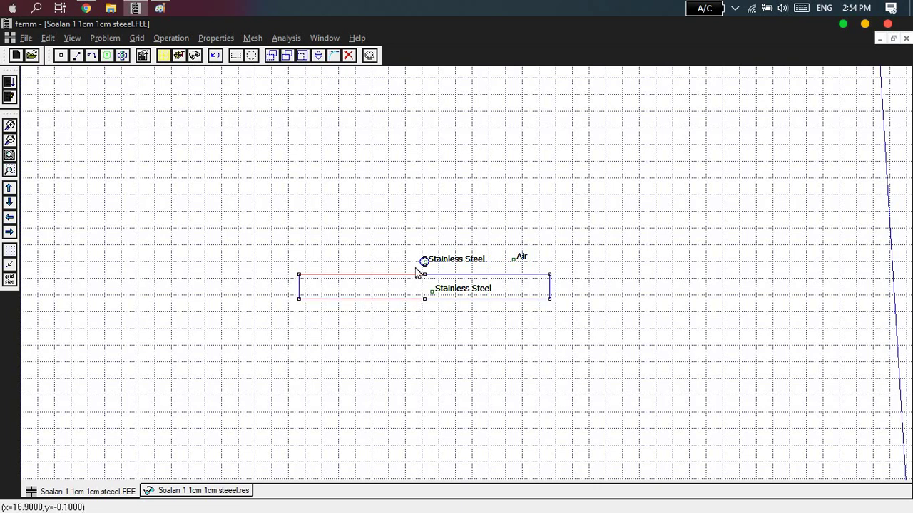
{"action": "left_click", "coordinate": [460, 277]}
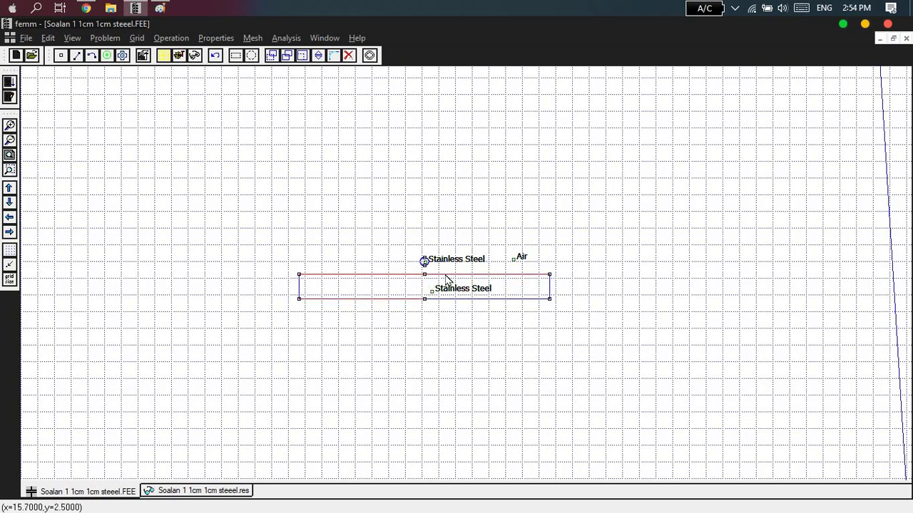
{"action": "left_click", "coordinate": [300, 286]}
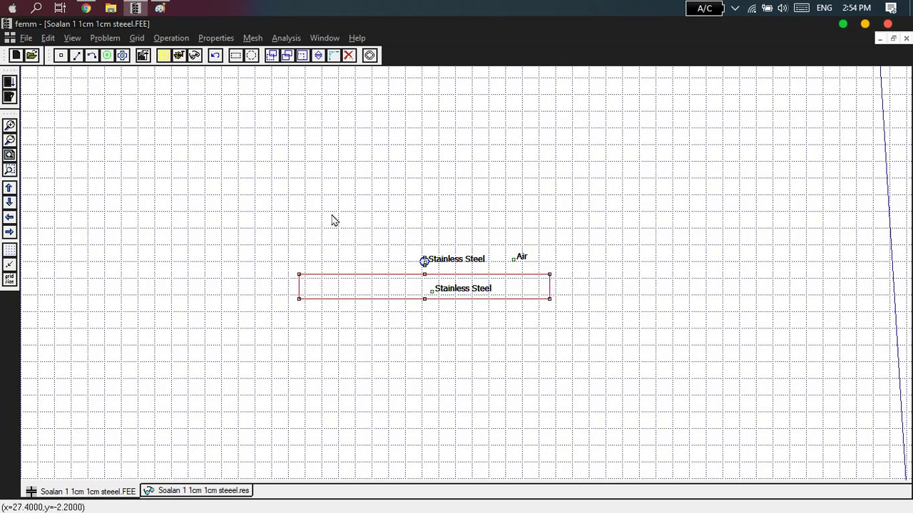
{"action": "left_click", "coordinate": [349, 55]}
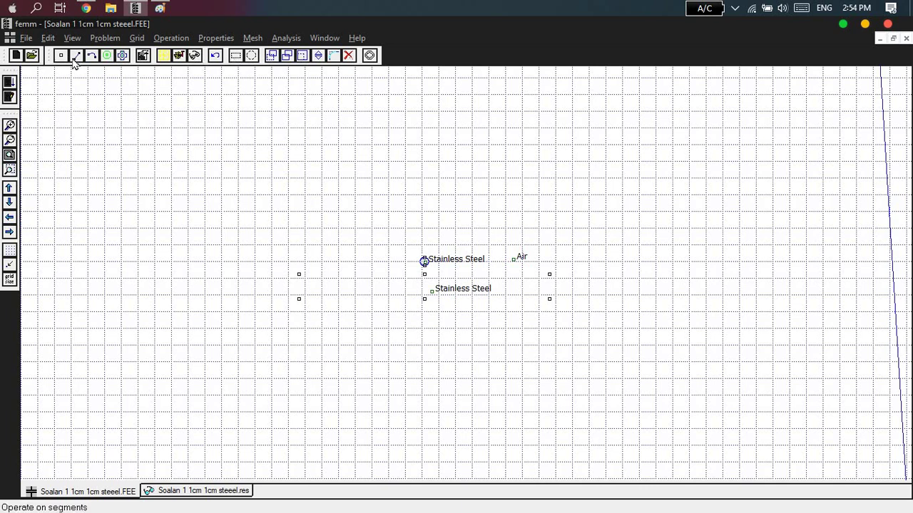
Step: Redraw the plane's rectangular outline with segments that pass through the midpoint nodes on its upper and lower edges
{"action": "left_click", "coordinate": [300, 275]}
{"action": "left_click", "coordinate": [425, 278]}
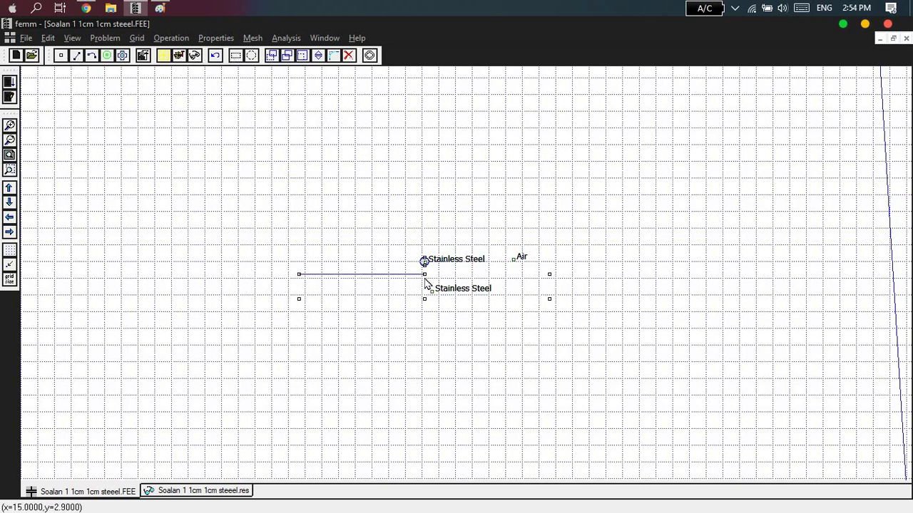
{"action": "left_click", "coordinate": [549, 278]}
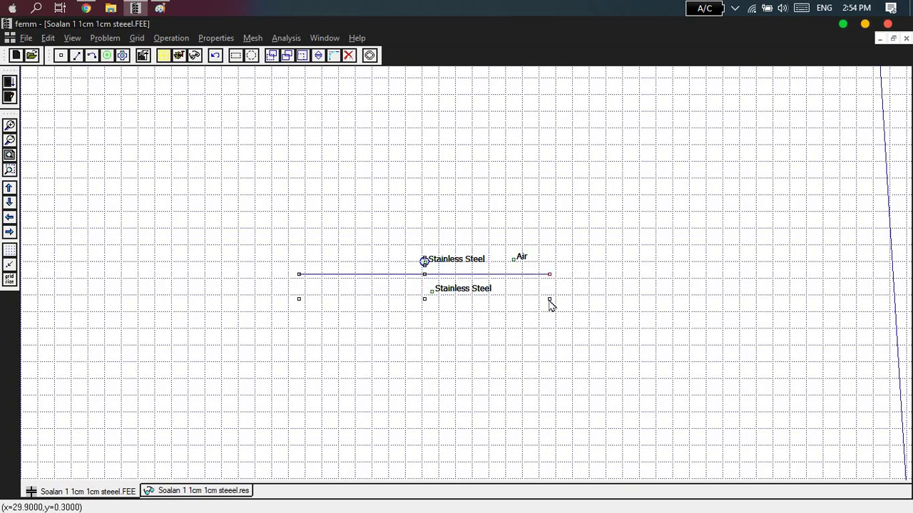
{"action": "left_click", "coordinate": [550, 303]}
{"action": "left_click", "coordinate": [425, 303]}
{"action": "left_click", "coordinate": [549, 302]}
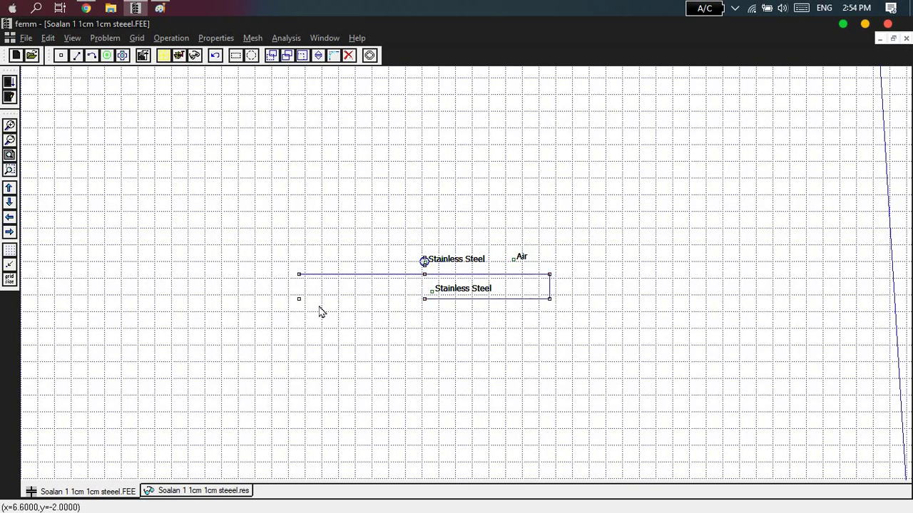
{"action": "left_click", "coordinate": [426, 305]}
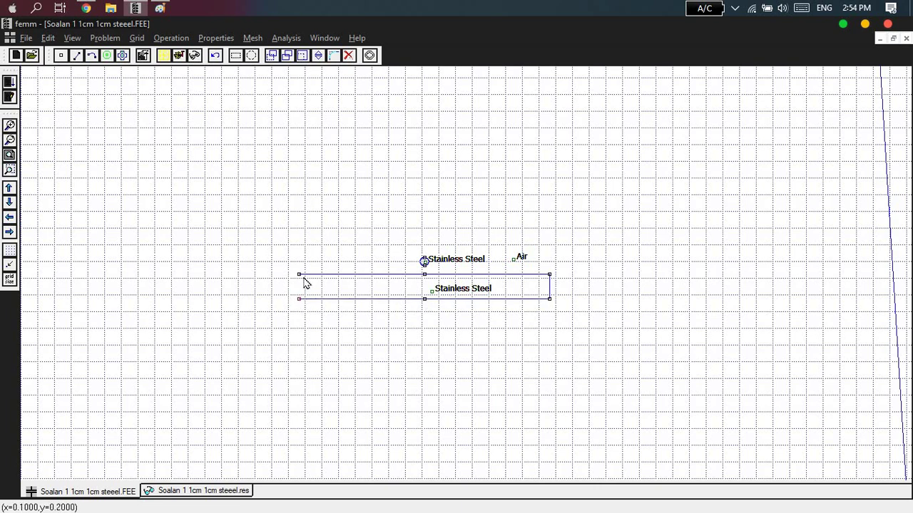
{"action": "left_click", "coordinate": [300, 277]}
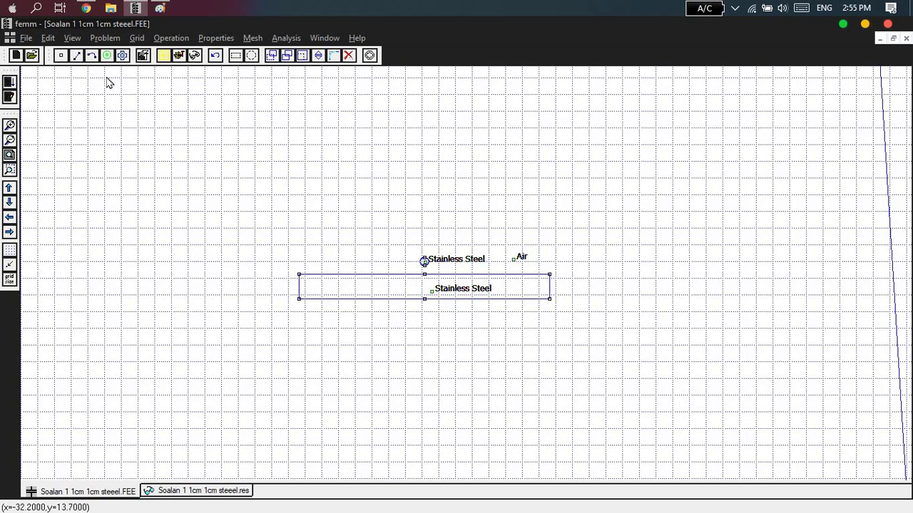
Step: Assign the Ground boundary to all the segments of the plane's outline
{"action": "left_click", "coordinate": [77, 56]}
{"action": "left_click", "coordinate": [417, 275]}
{"action": "left_click", "coordinate": [454, 275]}
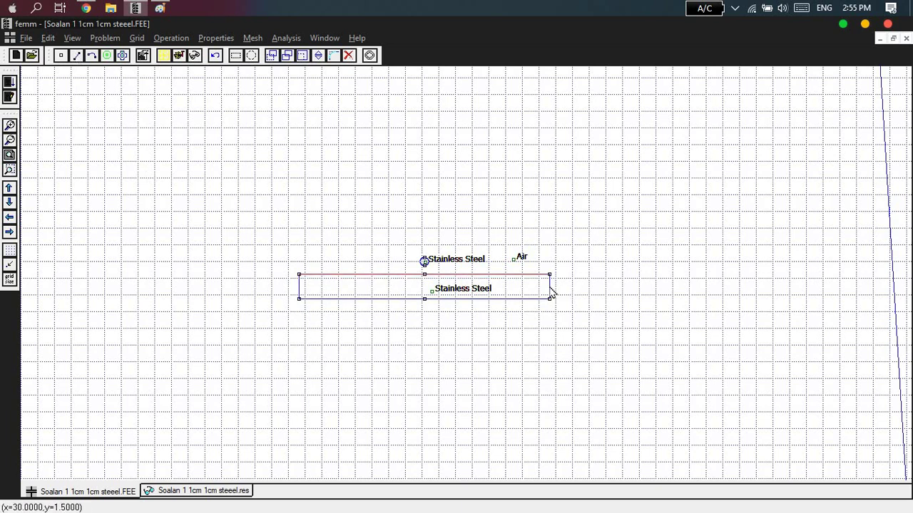
{"action": "left_click", "coordinate": [549, 290]}
{"action": "left_click", "coordinate": [521, 301]}
{"action": "left_click", "coordinate": [357, 300]}
{"action": "left_click", "coordinate": [301, 294]}
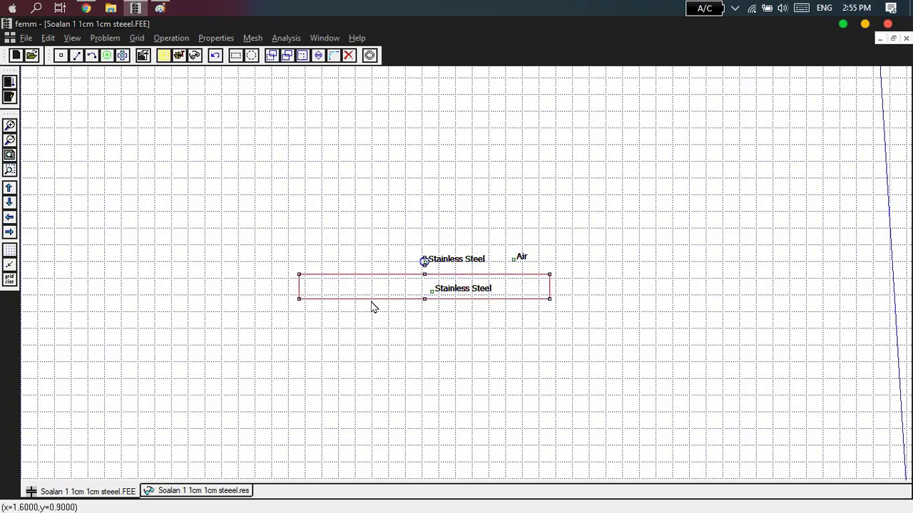
{"action": "key", "text": "space"}
{"action": "left_click", "coordinate": [489, 220]}
{"action": "left_click", "coordinate": [458, 251]}
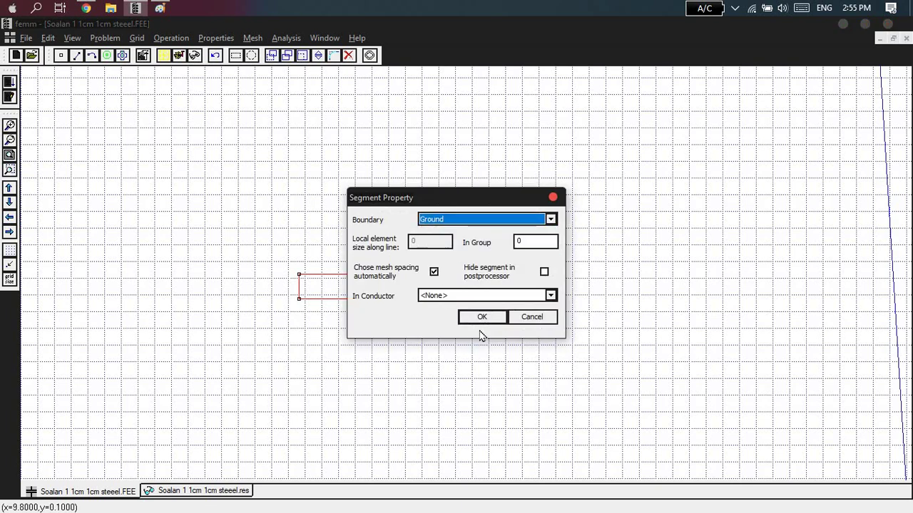
{"action": "left_click", "coordinate": [495, 319]}
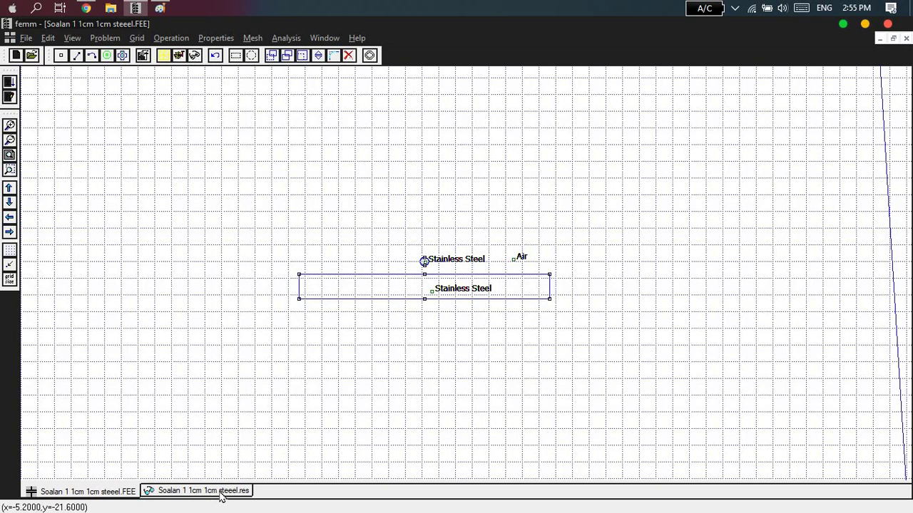
Step: Mesh the updated geometry, solve the problem and open the voltage density results
{"action": "left_click", "coordinate": [163, 56]}
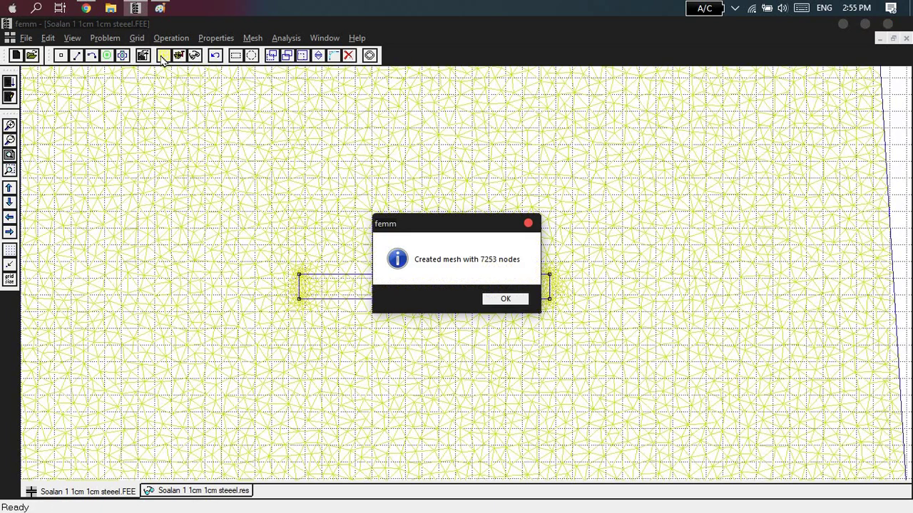
{"action": "left_click", "coordinate": [496, 298]}
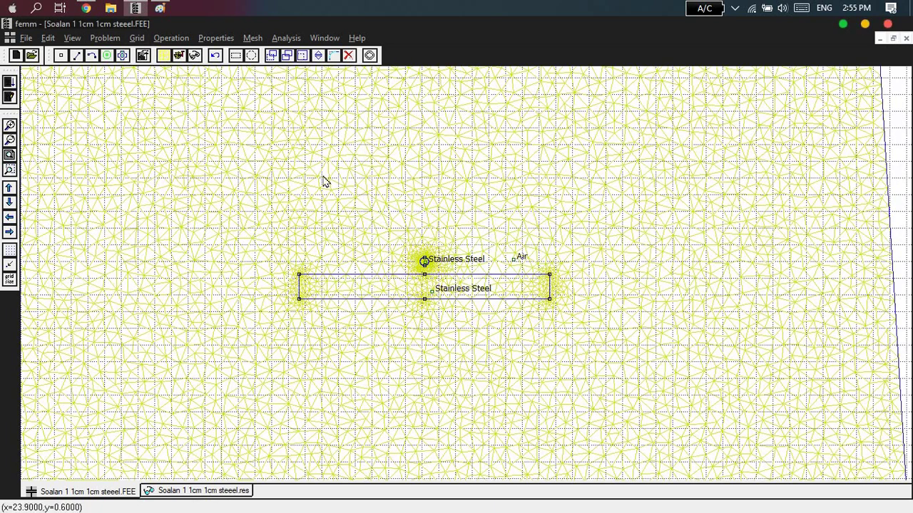
{"action": "left_click", "coordinate": [179, 56]}
{"action": "left_click", "coordinate": [195, 56]}
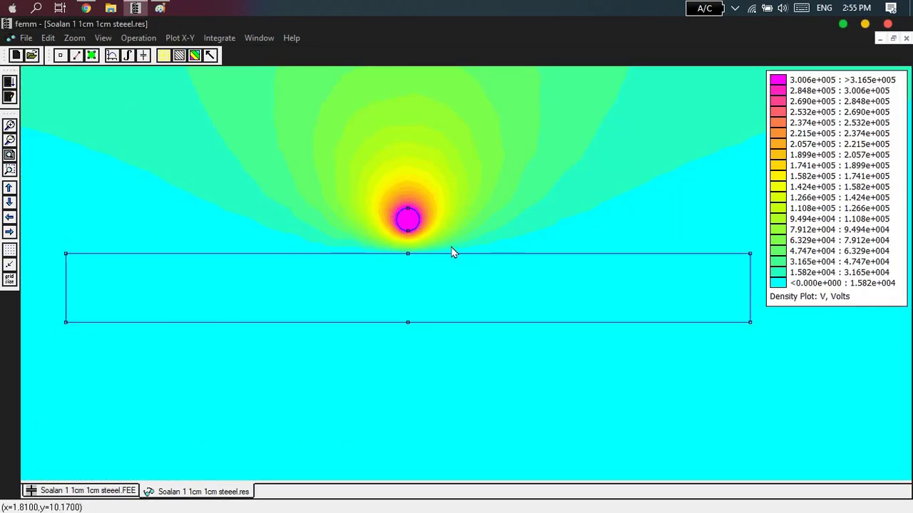
Step: Define a contour from the sphere's lowest node to the plane's upper midpoint node and open the X-Y plot settings for it
{"action": "left_click", "coordinate": [408, 255]}
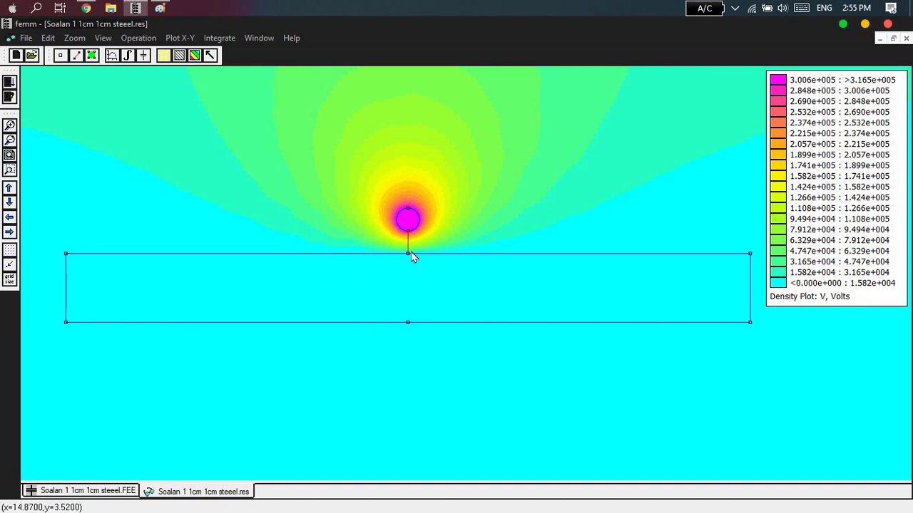
{"action": "left_click", "coordinate": [112, 60]}
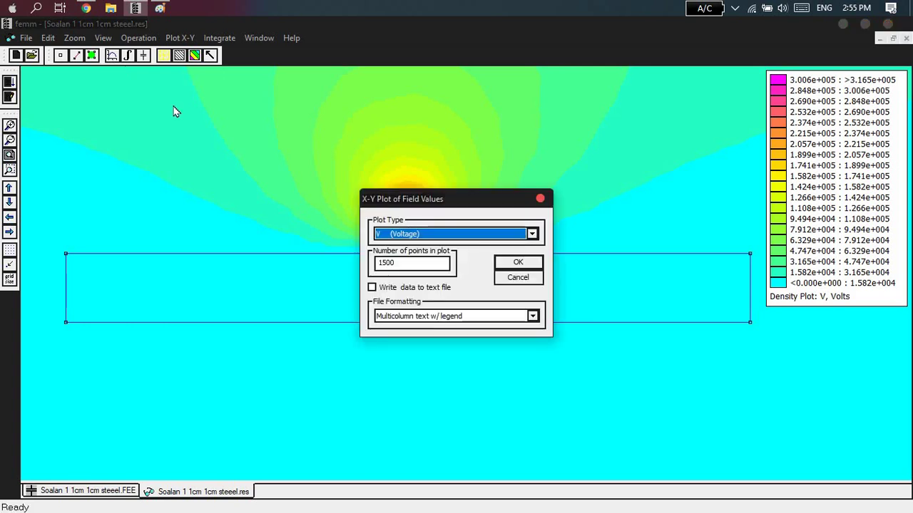
{"action": "left_click_drag", "start_coordinate": [465, 200], "coordinate": [534, 198]}
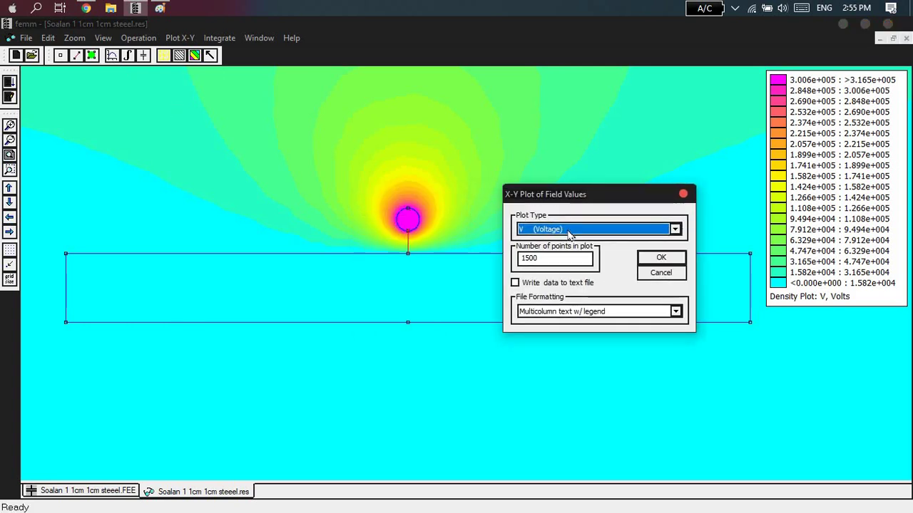
Step: Switch to the assignment PDF in Chrome and review the list of required results, including the field strength against distance graph
{"action": "left_click", "coordinate": [86, 9]}
{"action": "left_click", "coordinate": [212, 27]}
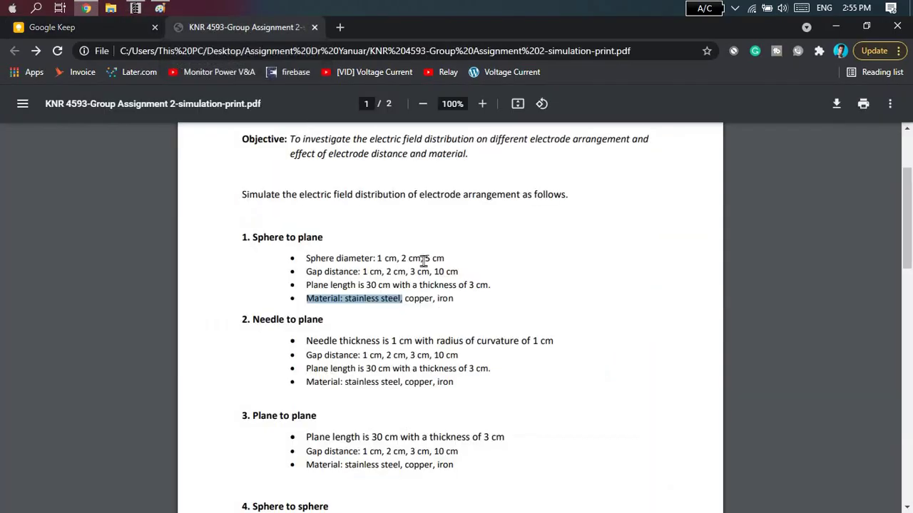
{"action": "scroll", "coordinate": [423, 261], "scroll_direction": "down", "scroll_amount": 7}
{"action": "scroll", "coordinate": [423, 261], "scroll_direction": "down", "scroll_amount": 5}
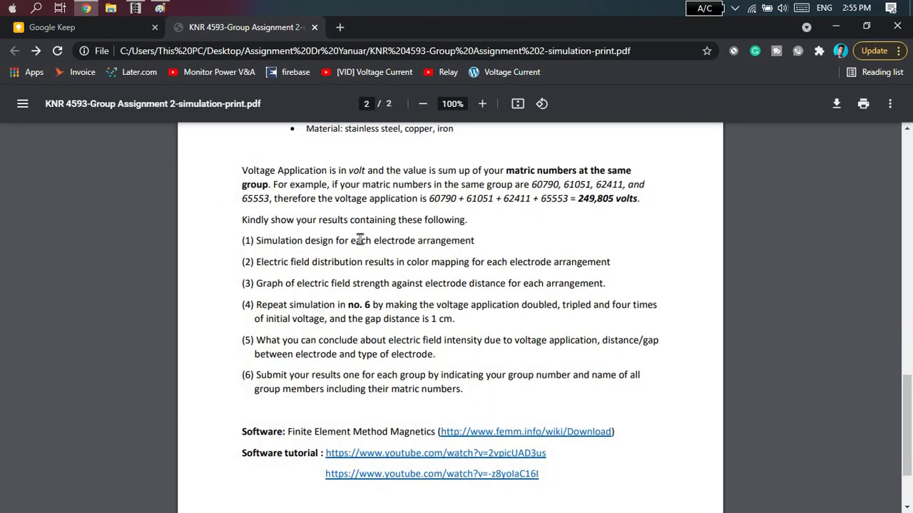
{"action": "left_click_drag", "start_coordinate": [477, 240], "coordinate": [251, 246]}
{"action": "left_click", "coordinate": [314, 246]}
{"action": "left_click_drag", "start_coordinate": [257, 263], "coordinate": [428, 263]}
{"action": "left_click_drag", "start_coordinate": [611, 263], "coordinate": [406, 263]}
{"action": "left_click", "coordinate": [283, 283]}
{"action": "left_click_drag", "start_coordinate": [262, 284], "coordinate": [421, 285]}
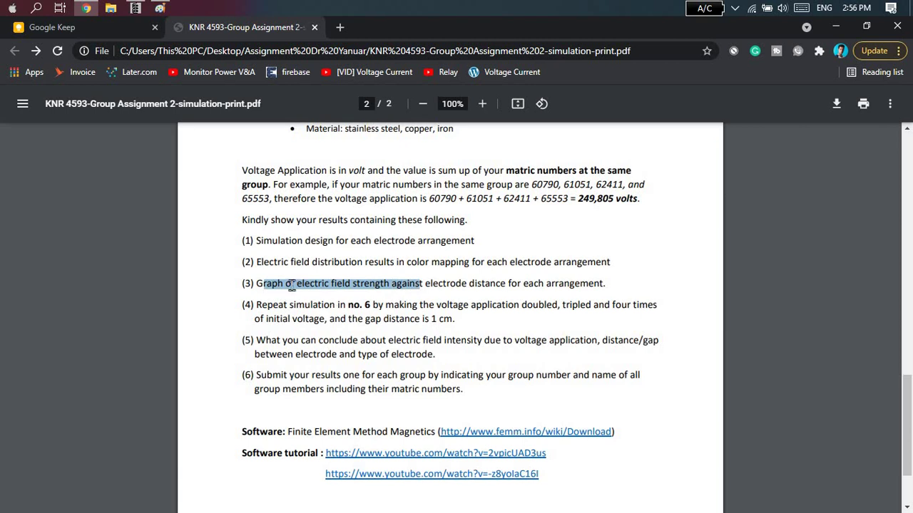
{"action": "left_click_drag", "start_coordinate": [256, 284], "coordinate": [604, 283]}
{"action": "left_click", "coordinate": [604, 283]}
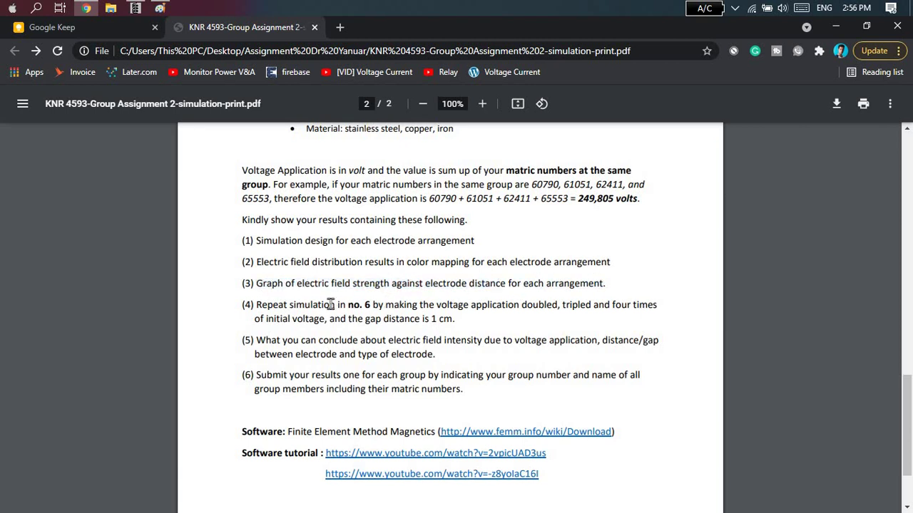
Step: Switch back to FEMM and plot |E| (Magnitude of field intensity) along the contour across the gap
{"action": "key", "text": "alt+Tab"}
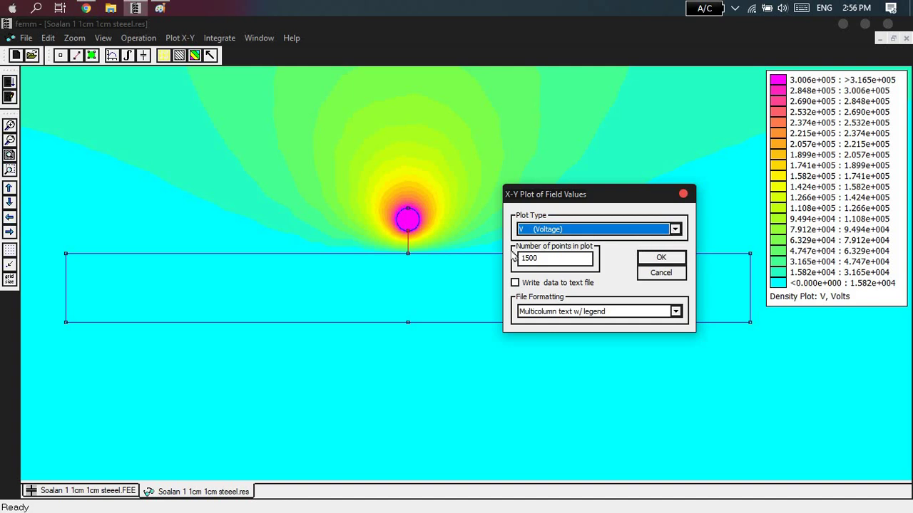
{"action": "left_click", "coordinate": [674, 229]}
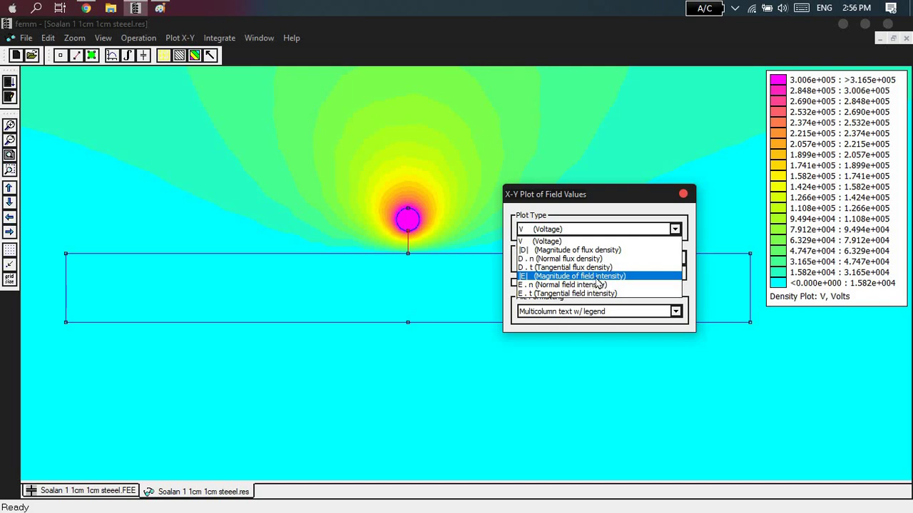
{"action": "left_click", "coordinate": [596, 278]}
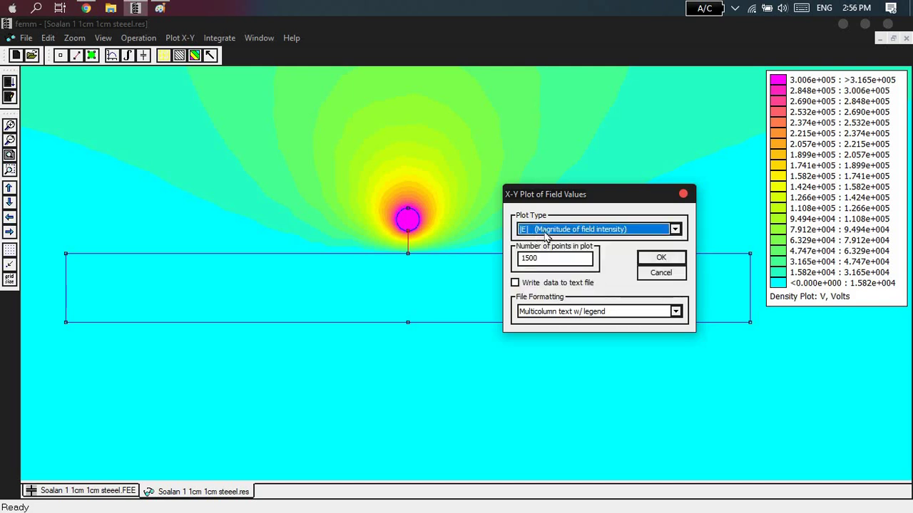
{"action": "left_click", "coordinate": [657, 259]}
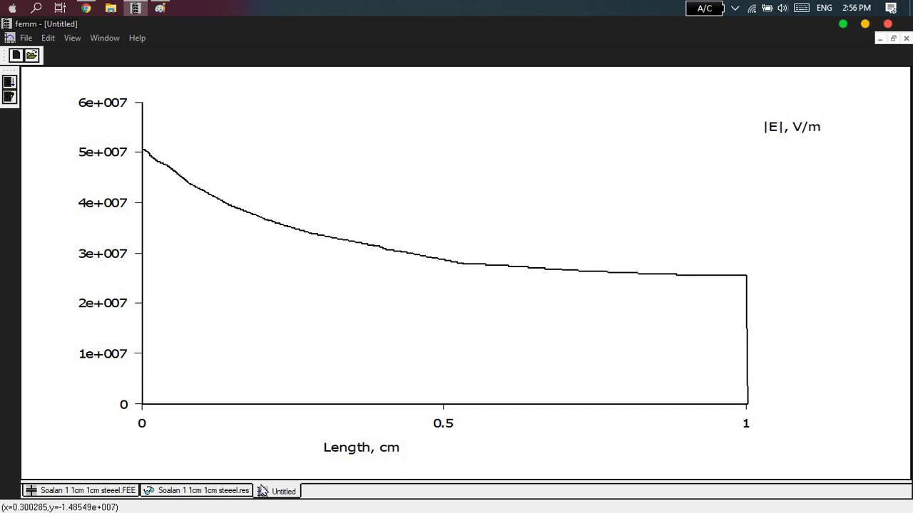
Step: Check the graph requirement in the assignment PDF against the FEMM field intensity graph and the voltage density plot
{"action": "left_click", "coordinate": [87, 8]}
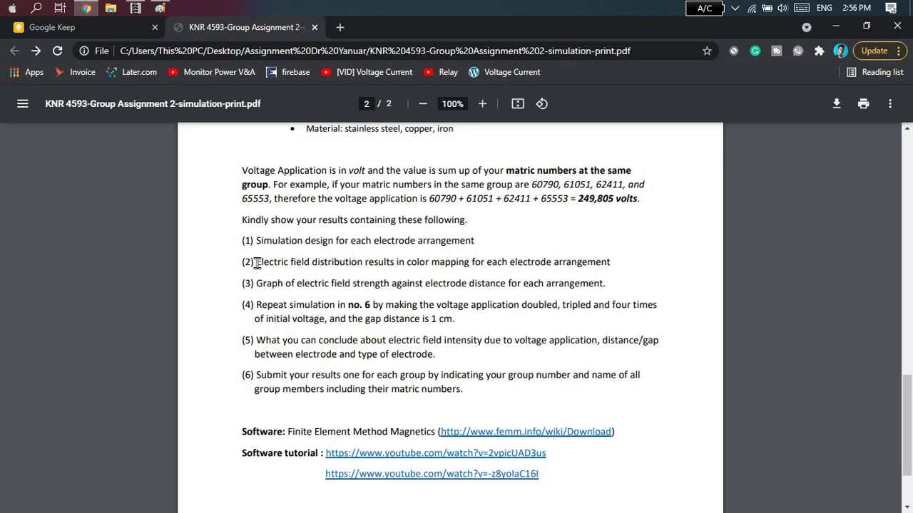
{"action": "left_click_drag", "start_coordinate": [255, 262], "coordinate": [394, 283]}
{"action": "left_click_drag", "start_coordinate": [469, 285], "coordinate": [505, 284]}
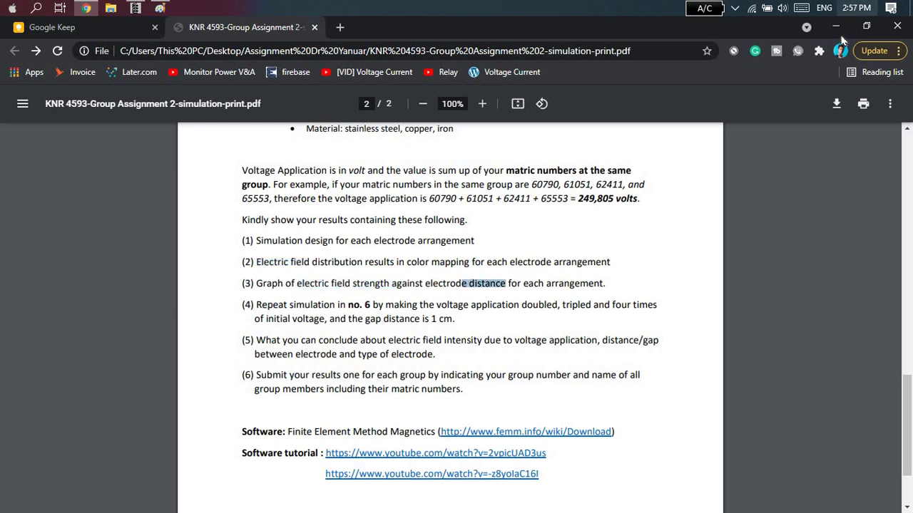
{"action": "left_click", "coordinate": [836, 27]}
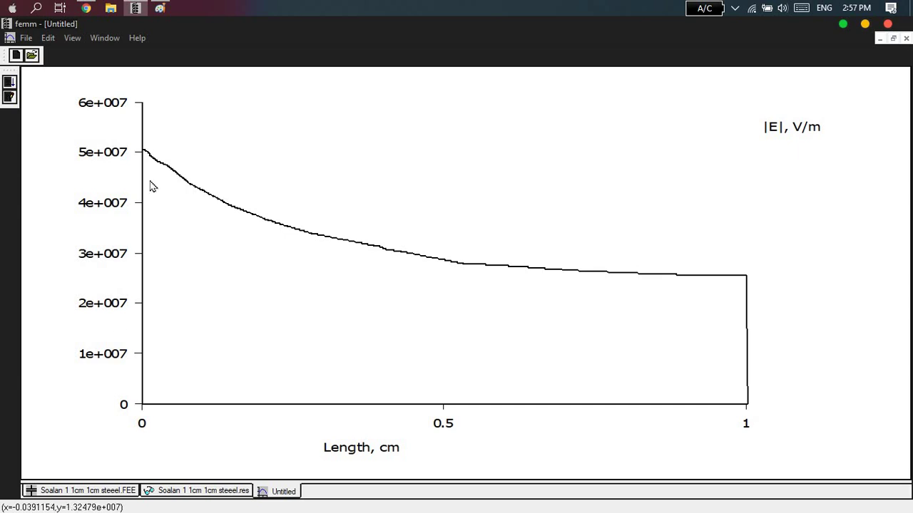
{"action": "left_click", "coordinate": [207, 490]}
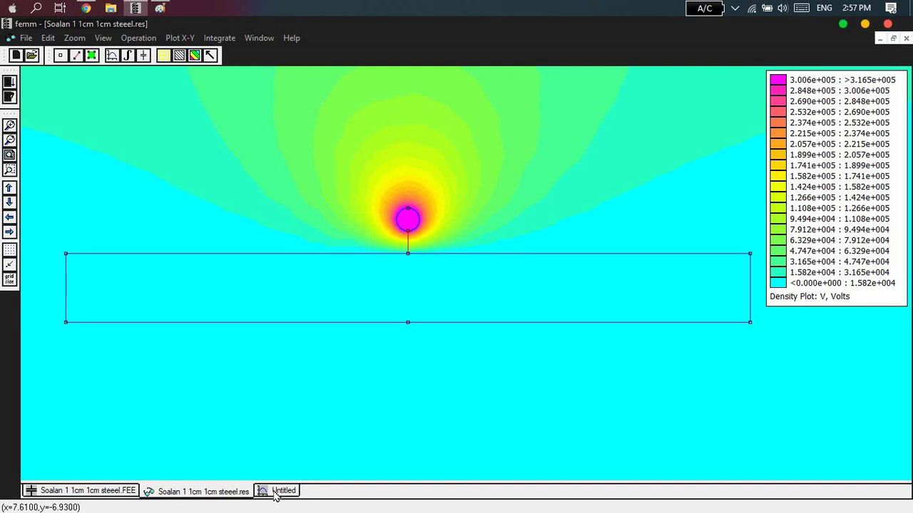
Step: Switch to Paint and handwrite the formula E = V/d in red beside the electrode sketch, undoing the stray mark
{"action": "left_click", "coordinate": [157, 7]}
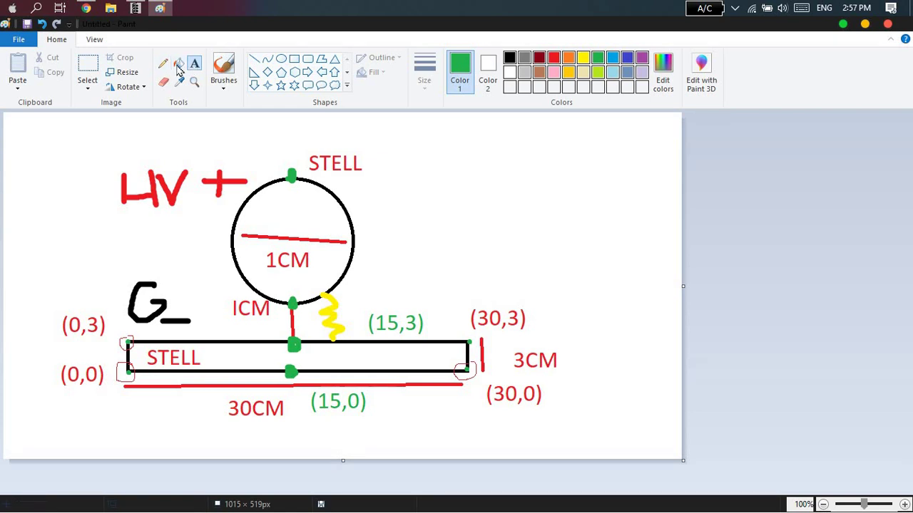
{"action": "left_click", "coordinate": [554, 58]}
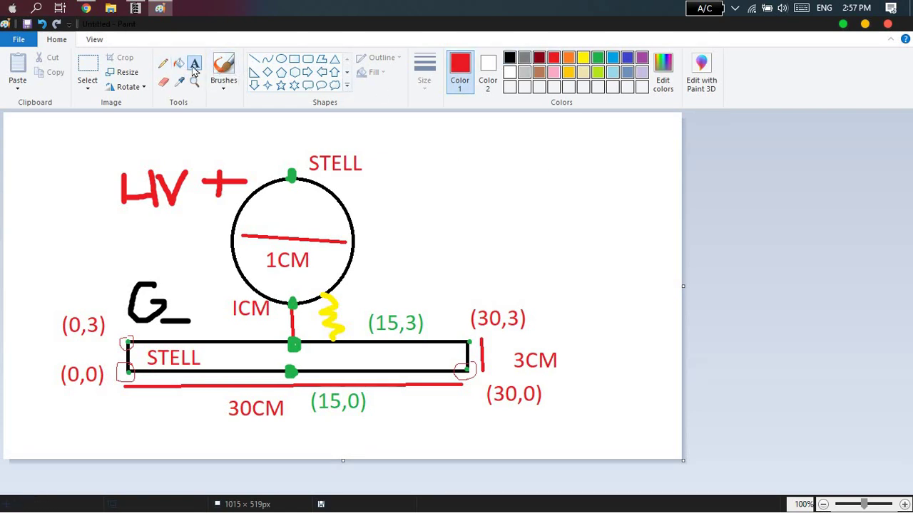
{"action": "left_click", "coordinate": [225, 68]}
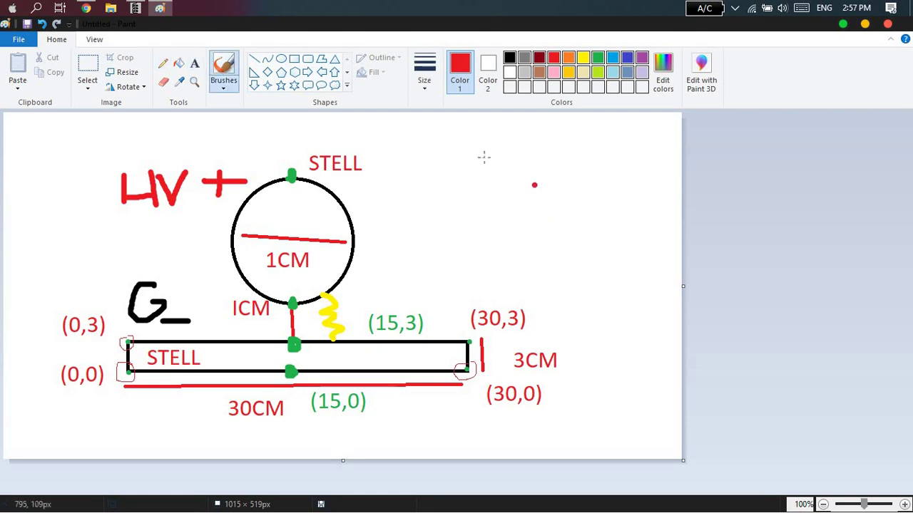
{"action": "mouse_move", "coordinate": [482, 153]}
{"action": "left_mouse_down"}
{"action": "mouse_move", "coordinate": [499, 184]}
{"action": "mouse_move", "coordinate": [490, 168]}
{"action": "mouse_move", "coordinate": [532, 161]}
{"action": "left_mouse_up"}
{"action": "mouse_move", "coordinate": [508, 177]}
{"action": "left_mouse_down"}
{"action": "mouse_move", "coordinate": [565, 186]}
{"action": "mouse_move", "coordinate": [586, 149]}
{"action": "left_mouse_up"}
{"action": "mouse_move", "coordinate": [533, 201]}
{"action": "left_mouse_down"}
{"action": "mouse_move", "coordinate": [586, 200]}
{"action": "mouse_move", "coordinate": [579, 256]}
{"action": "left_mouse_up"}
{"action": "left_click_drag", "start_coordinate": [544, 227], "coordinate": [567, 251]}
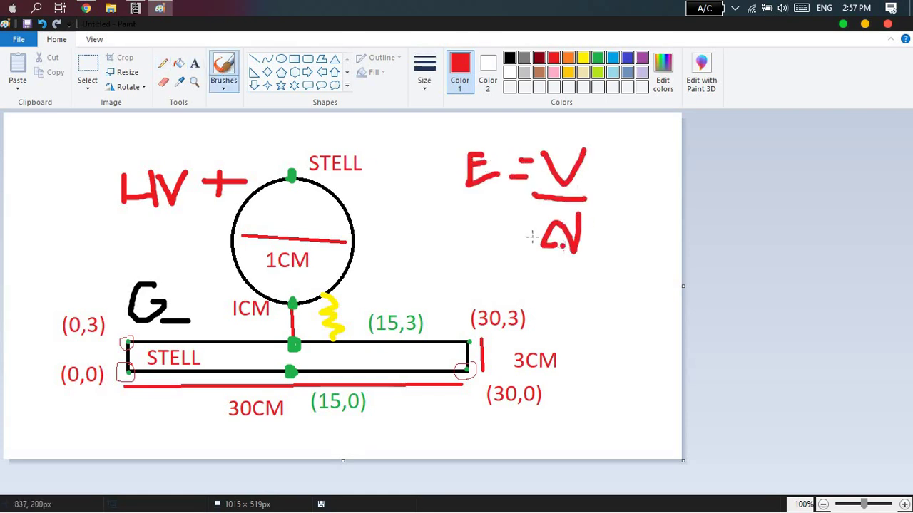
{"action": "left_click", "coordinate": [533, 208]}
{"action": "key", "text": "ctrl+z"}
Step: Switch back to FEMM and check the zoomed voltage density plot and the |E| graph against the handwritten formula
{"action": "key", "text": "alt+Tab"}
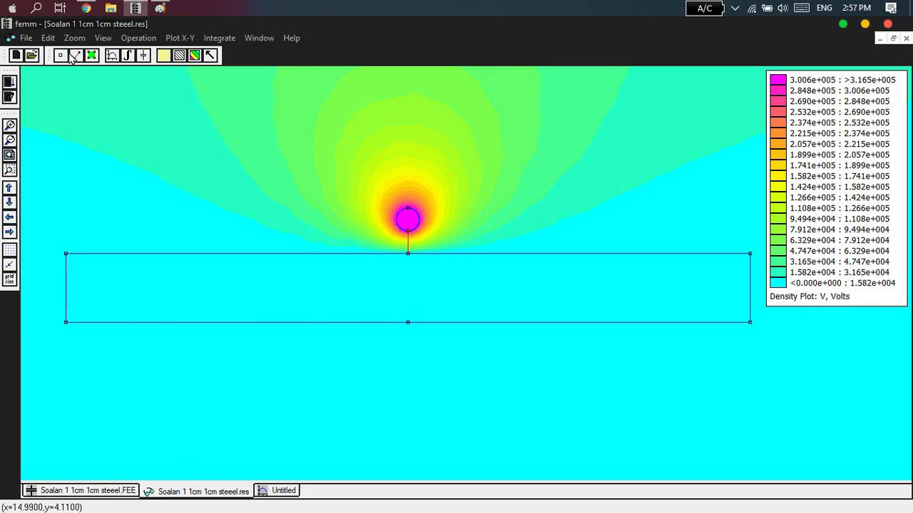
{"action": "left_click", "coordinate": [10, 126]}
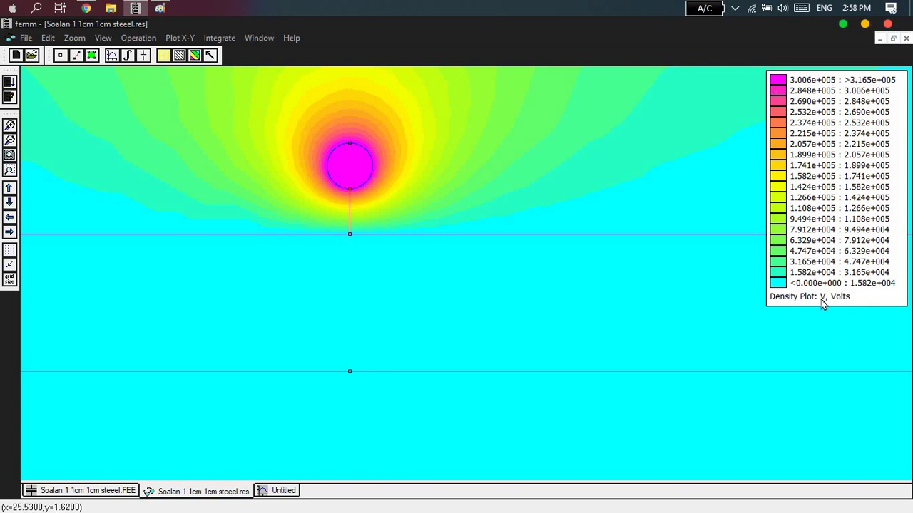
{"action": "left_click", "coordinate": [159, 8]}
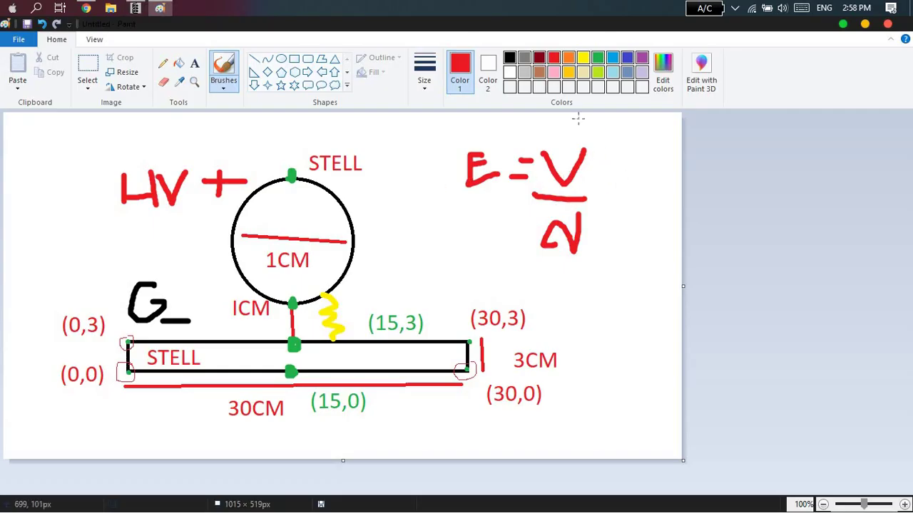
{"action": "key", "text": "alt+Tab"}
{"action": "left_click", "coordinate": [278, 491]}
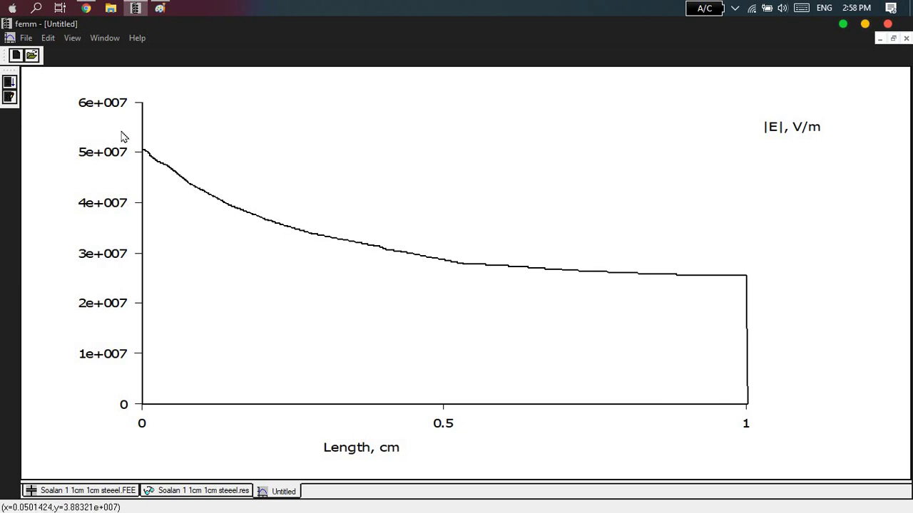
Step: Switch to Paint and draw a red upward arrow beside d and a red downward arrow beside E in the formula
{"action": "left_click", "coordinate": [160, 8]}
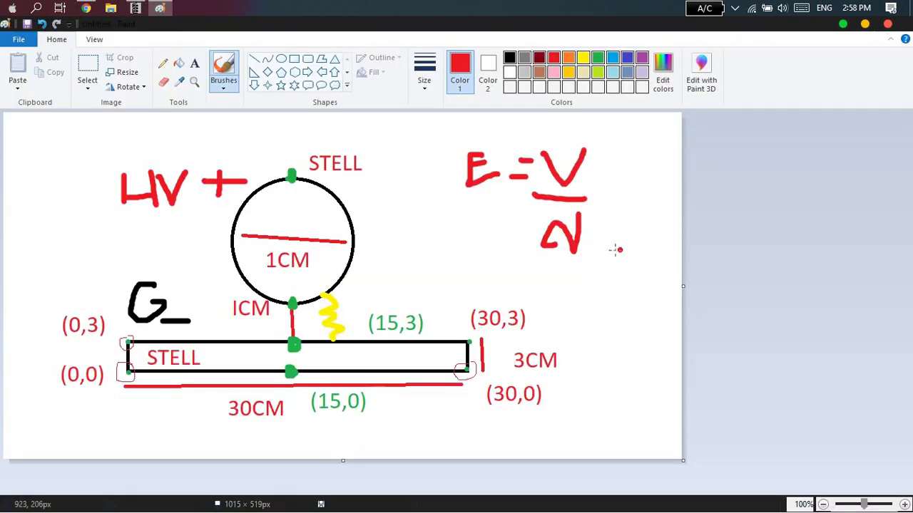
{"action": "mouse_move", "coordinate": [606, 257]}
{"action": "left_mouse_down"}
{"action": "mouse_move", "coordinate": [607, 210]}
{"action": "mouse_move", "coordinate": [624, 227]}
{"action": "mouse_move", "coordinate": [595, 228]}
{"action": "left_mouse_up"}
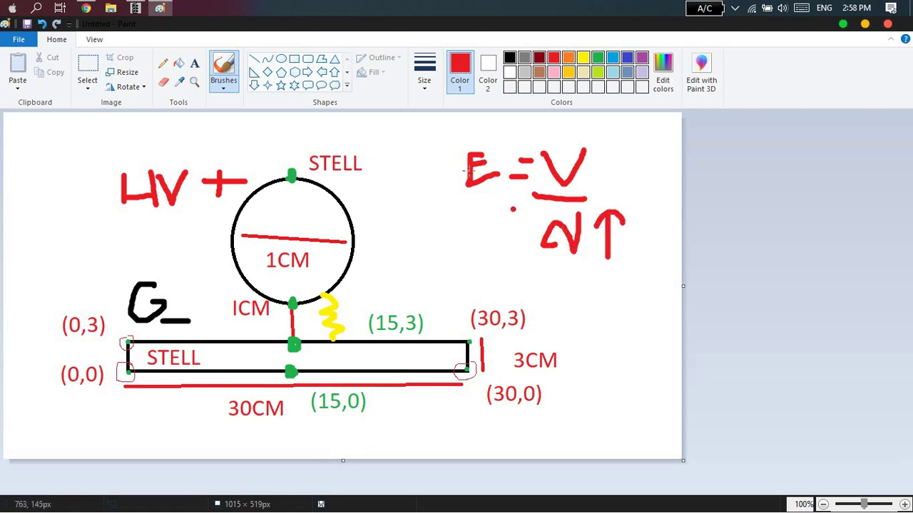
{"action": "left_click_drag", "start_coordinate": [452, 174], "coordinate": [454, 231]}
{"action": "left_click_drag", "start_coordinate": [440, 201], "coordinate": [452, 230]}
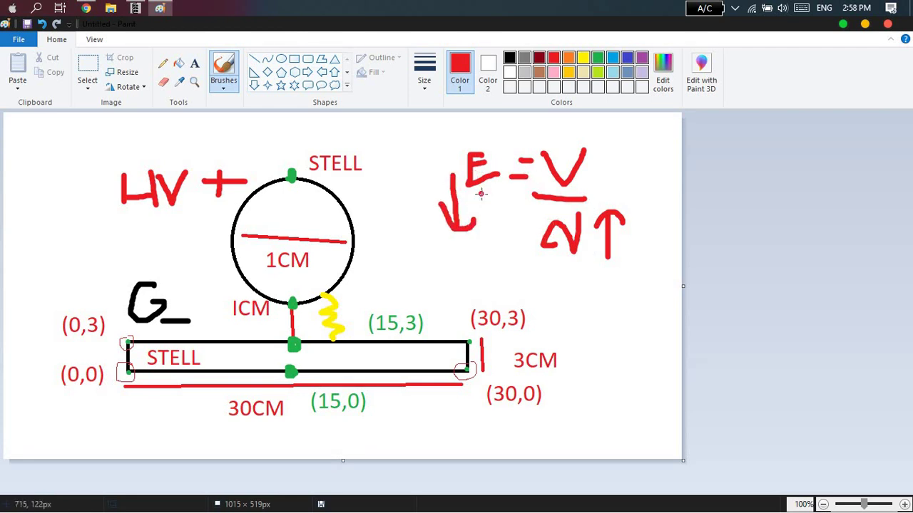
Step: Return to FEMM and examine the |E| graph and the voltage density bands along the gap between sphere and plane up close
{"action": "key", "text": "alt+Tab"}
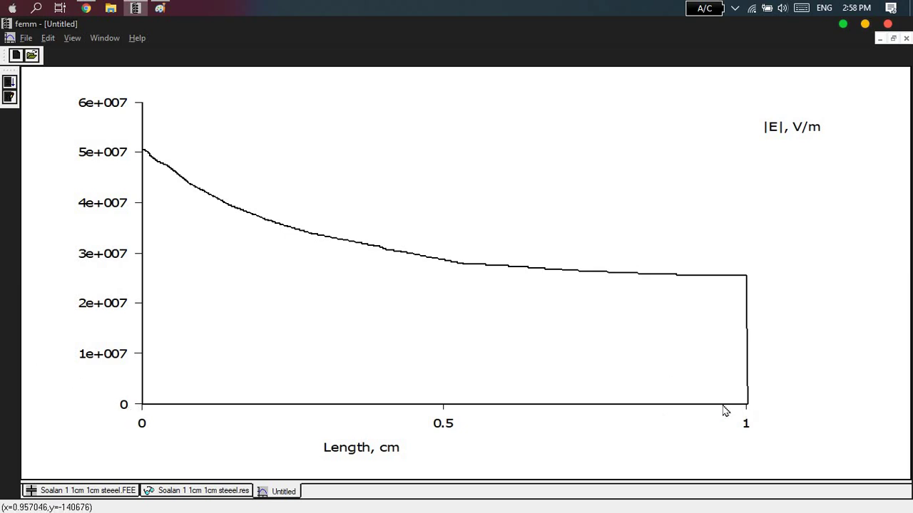
{"action": "key", "text": "alt+Tab"}
{"action": "key", "text": "alt+Tab"}
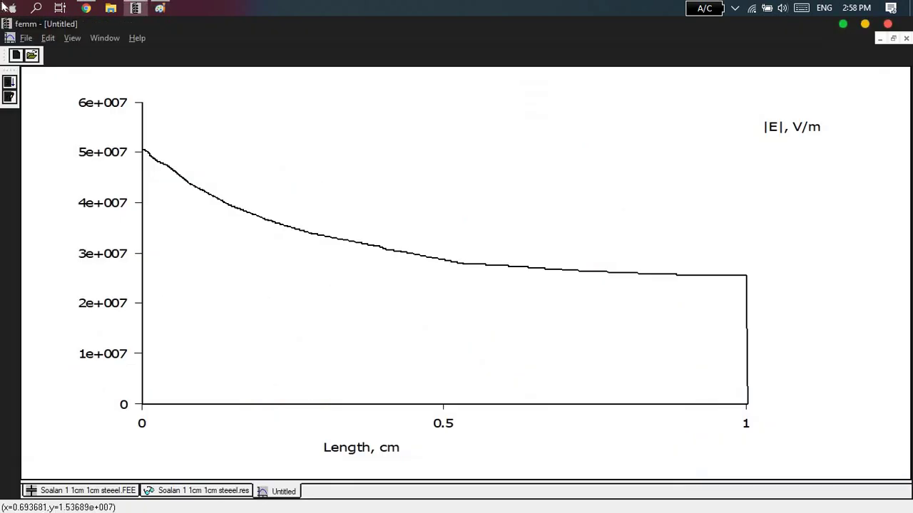
{"action": "left_click", "coordinate": [169, 494]}
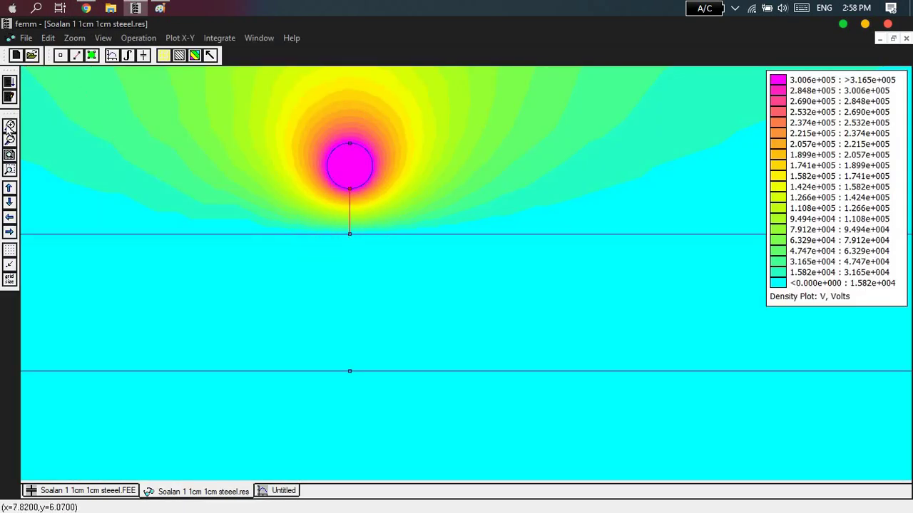
{"action": "left_click", "coordinate": [10, 126]}
{"action": "left_click", "coordinate": [10, 125]}
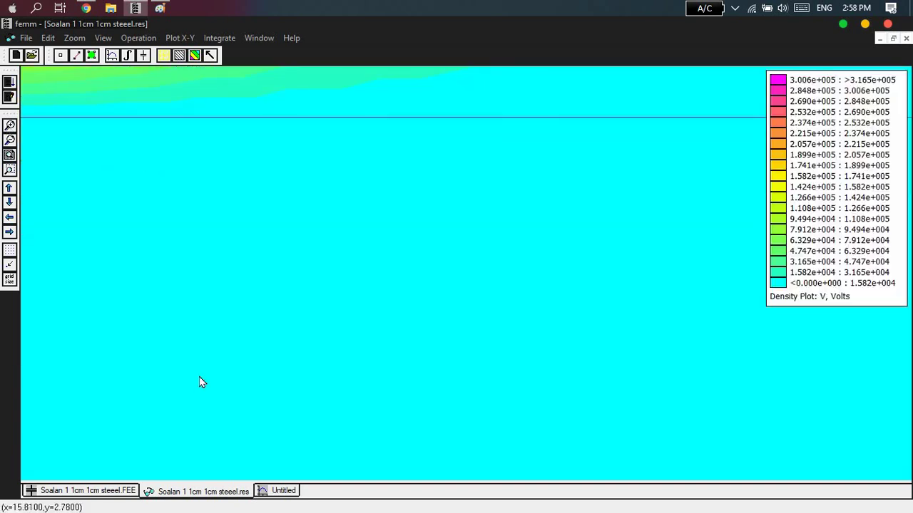
{"action": "left_click", "coordinate": [9, 217]}
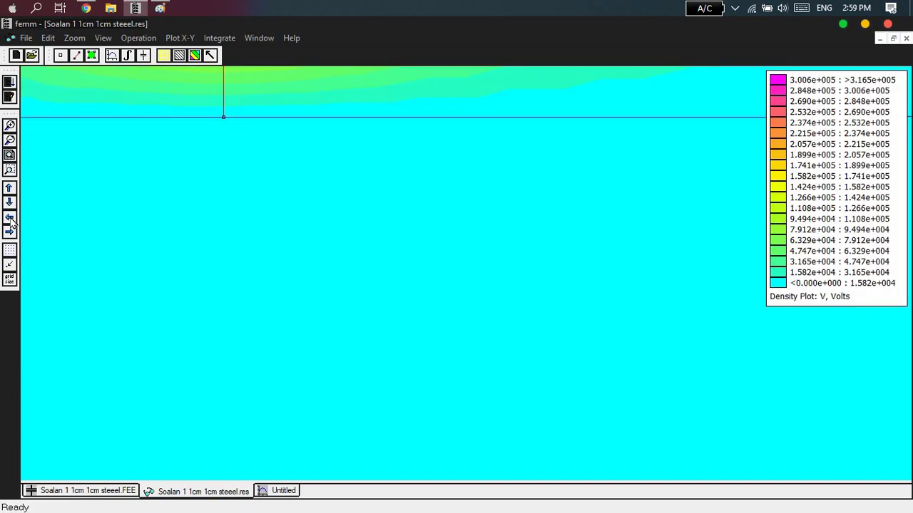
{"action": "left_click", "coordinate": [9, 217]}
{"action": "left_click", "coordinate": [9, 187]}
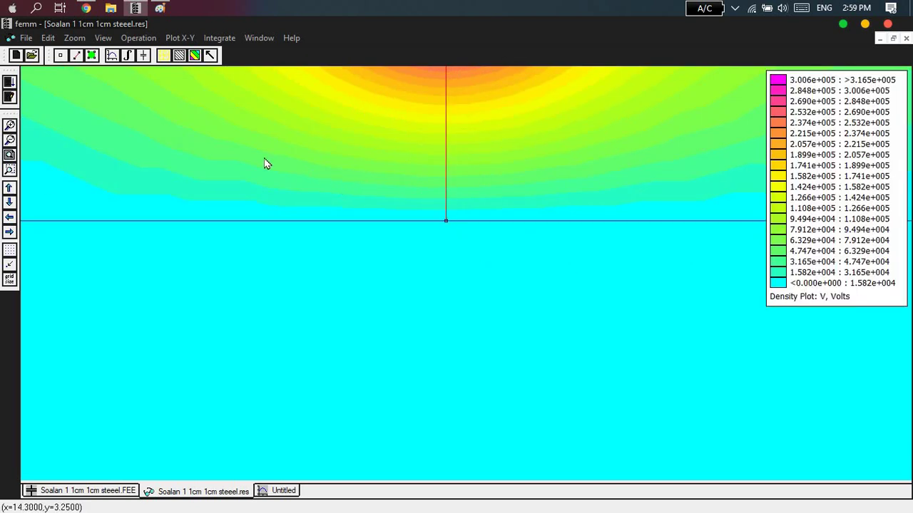
{"action": "left_click", "coordinate": [10, 141]}
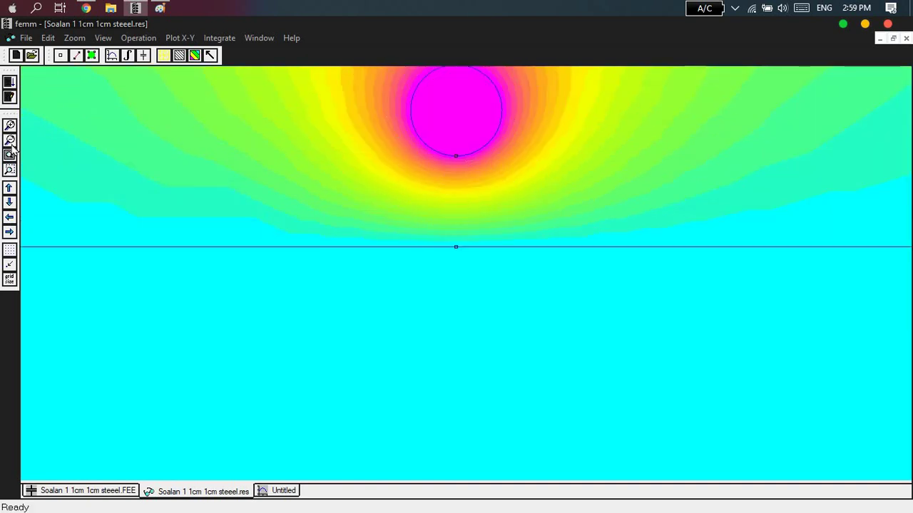
{"action": "left_click", "coordinate": [10, 141]}
{"action": "left_click", "coordinate": [10, 141]}
Step: Compare the |E| against length graph with the voltage density plot of the whole electrode arrangement
{"action": "left_click", "coordinate": [281, 491]}
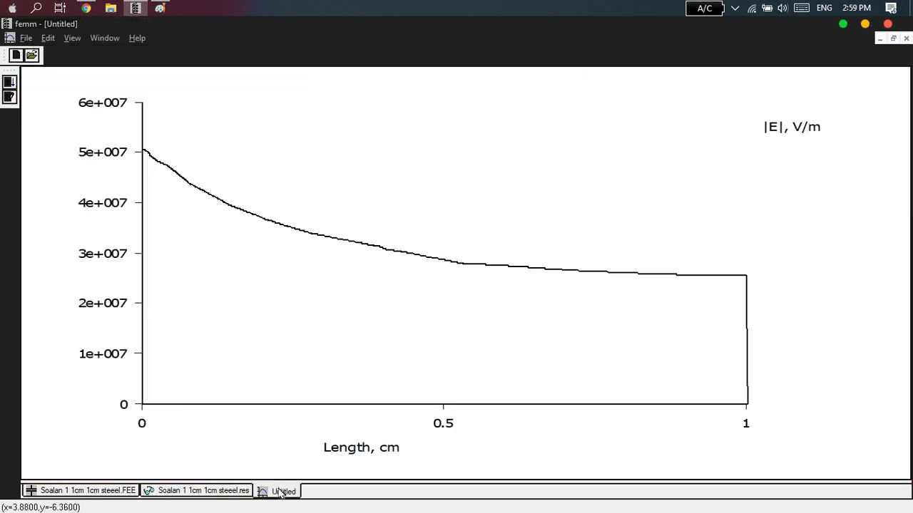
{"action": "left_click", "coordinate": [231, 491]}
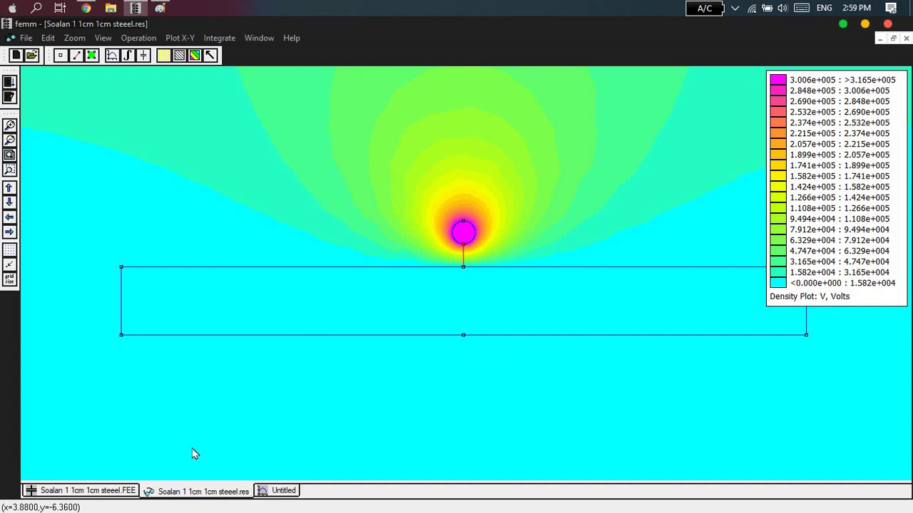
{"action": "left_click", "coordinate": [280, 491]}
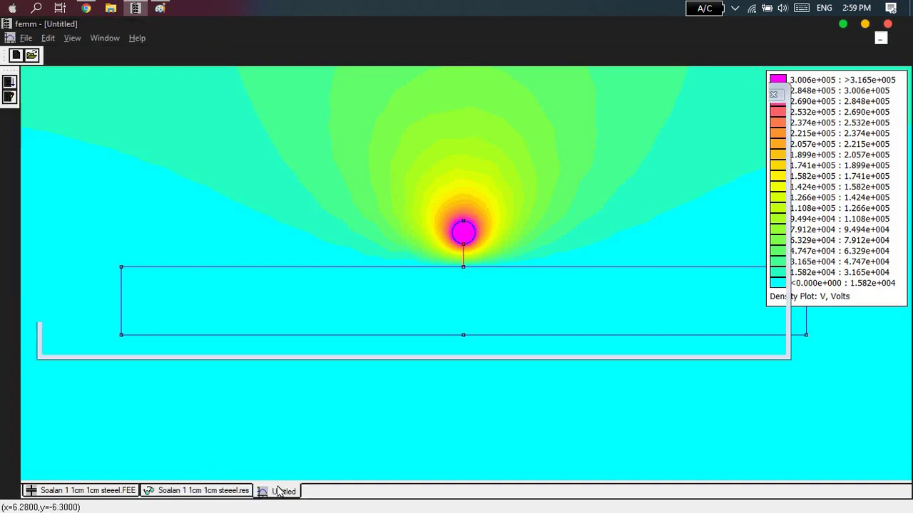
{"action": "left_click", "coordinate": [219, 491]}
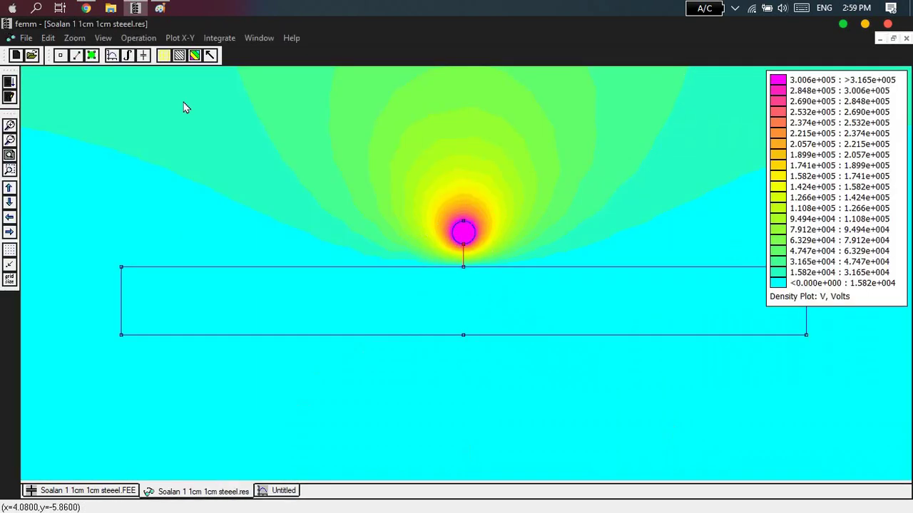
Step: Switch to the assignment PDF in Chrome and read item 4 on repeating simulation no. 6 with multiplied voltages
{"action": "left_click", "coordinate": [86, 7]}
{"action": "scroll", "coordinate": [475, 372], "scroll_direction": "down", "scroll_amount": 3}
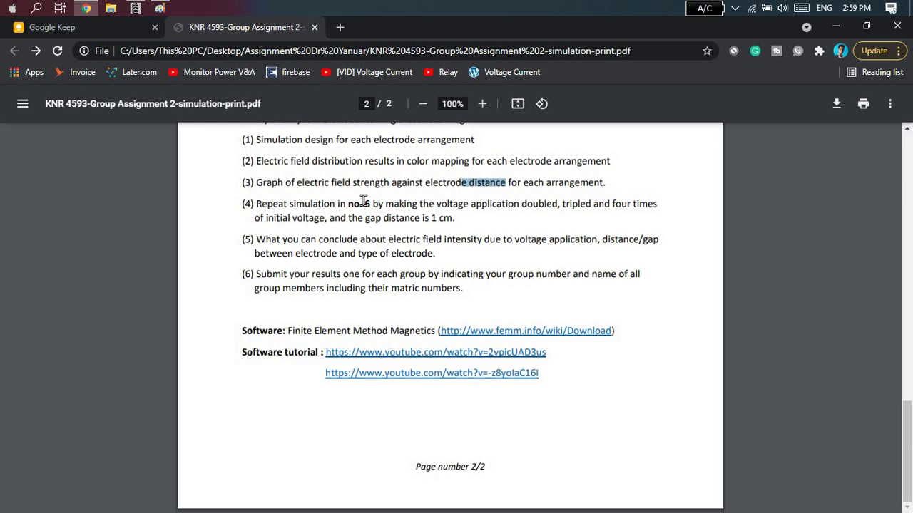
{"action": "left_click", "coordinate": [398, 203]}
{"action": "left_click_drag", "start_coordinate": [312, 205], "coordinate": [467, 205]}
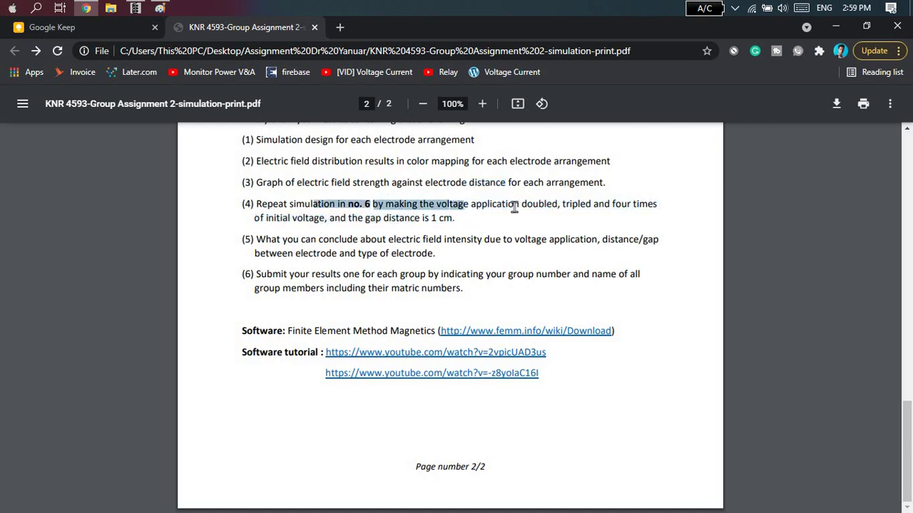
{"action": "left_click", "coordinate": [527, 206]}
{"action": "left_click_drag", "start_coordinate": [571, 205], "coordinate": [658, 206]}
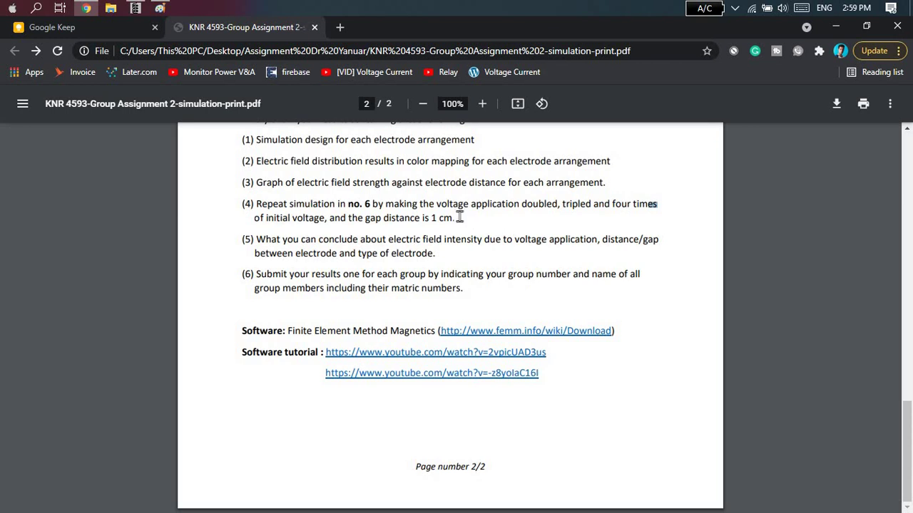
{"action": "left_click_drag", "start_coordinate": [462, 211], "coordinate": [249, 205]}
{"action": "left_click", "coordinate": [407, 254]}
Step: Read items 5 and 6 of the required results, covering the electric field intensity conclusions and the group submission
{"action": "scroll", "coordinate": [407, 253], "scroll_direction": "up", "scroll_amount": 2}
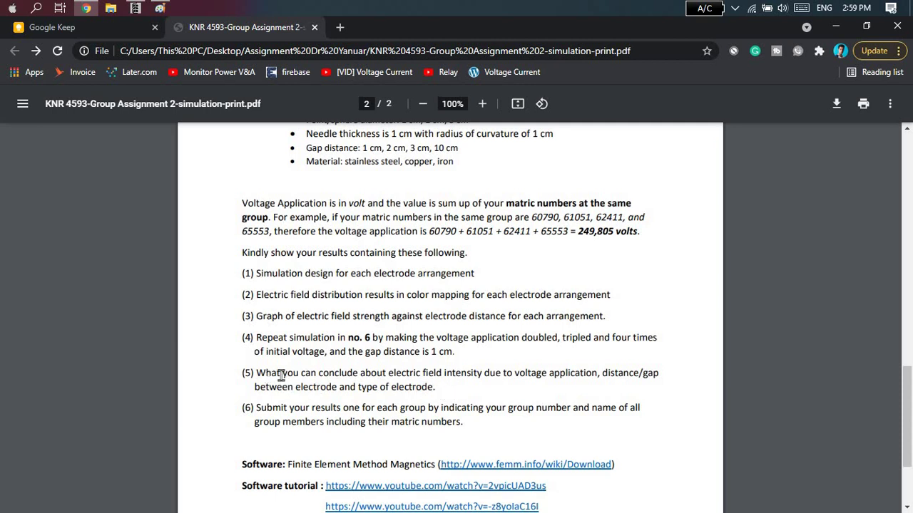
{"action": "left_click_drag", "start_coordinate": [265, 373], "coordinate": [450, 396]}
{"action": "left_click", "coordinate": [451, 396]}
{"action": "left_click_drag", "start_coordinate": [323, 386], "coordinate": [293, 374]}
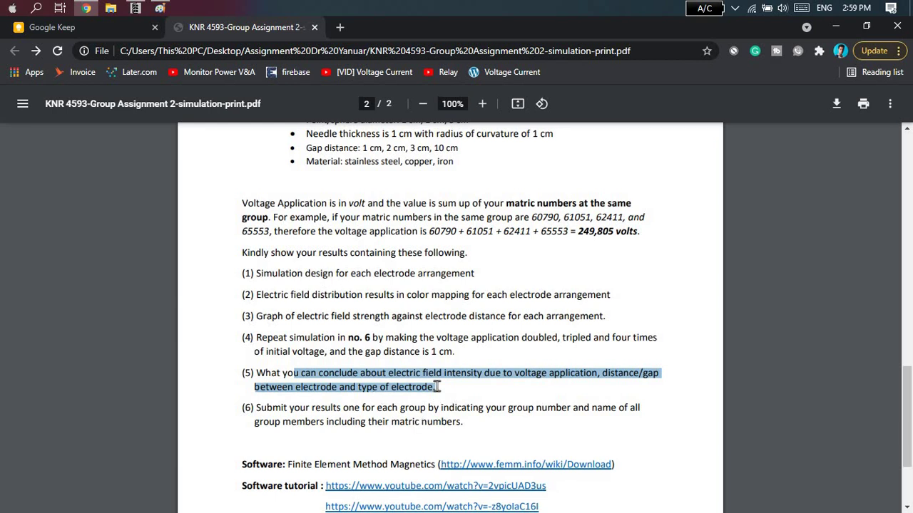
{"action": "scroll", "coordinate": [454, 399], "scroll_direction": "down", "scroll_amount": 1}
{"action": "left_click_drag", "start_coordinate": [290, 342], "coordinate": [555, 371]}
{"action": "left_click", "coordinate": [472, 365]}
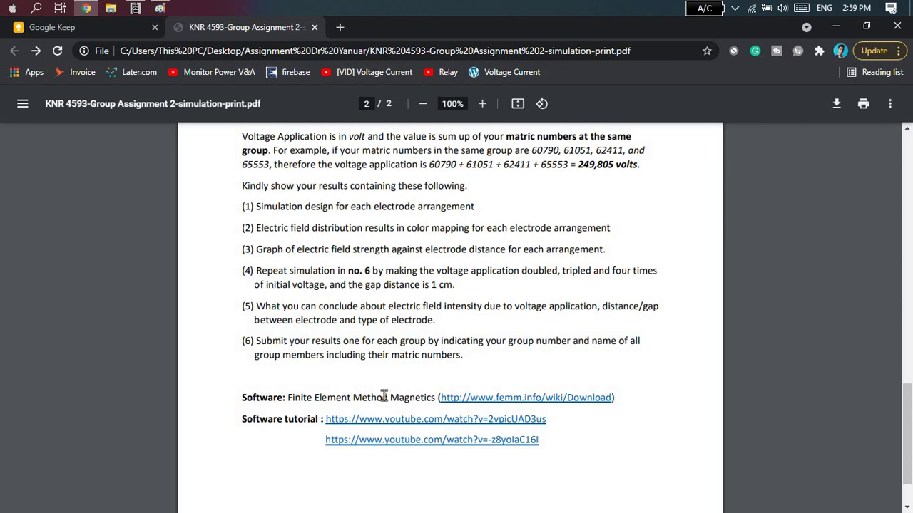
Step: Review the electrode arrangements, especially the sphere-to-plane diameters, gap distances and materials, and switch back to FEMM
{"action": "scroll", "coordinate": [452, 428], "scroll_direction": "up", "scroll_amount": 10}
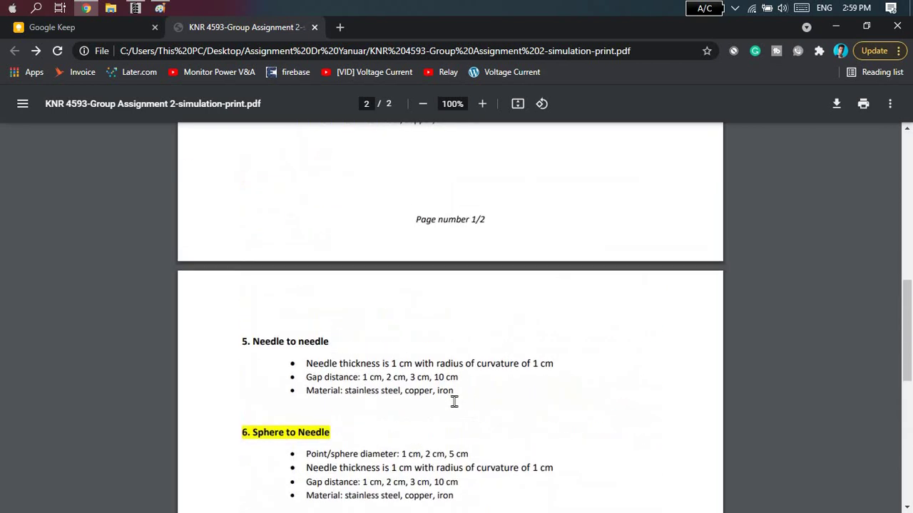
{"action": "scroll", "coordinate": [453, 401], "scroll_direction": "up", "scroll_amount": 6}
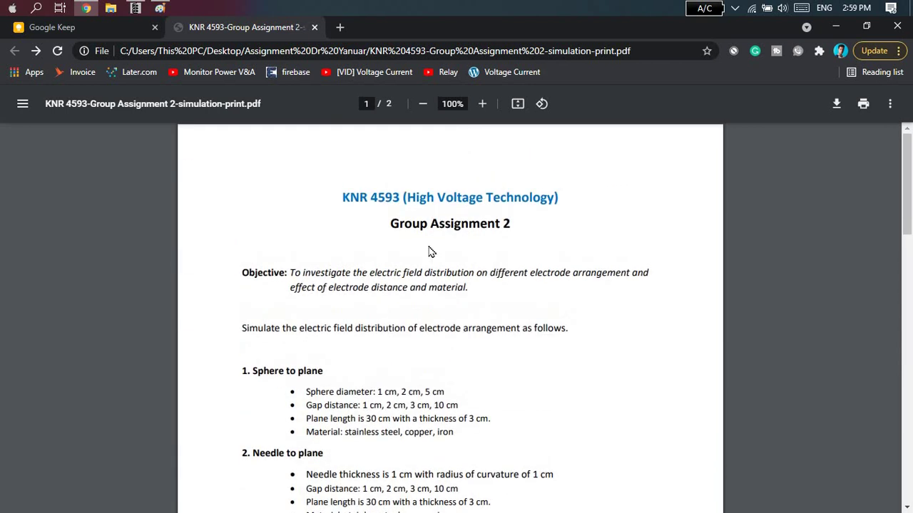
{"action": "scroll", "coordinate": [431, 252], "scroll_direction": "down", "scroll_amount": 2}
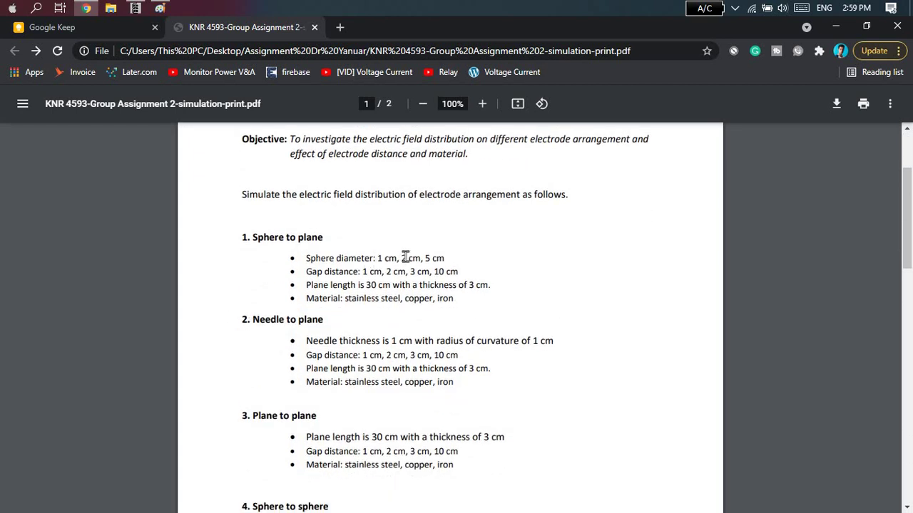
{"action": "left_click_drag", "start_coordinate": [402, 258], "coordinate": [446, 256]}
{"action": "scroll", "coordinate": [256, 228], "scroll_direction": "down", "scroll_amount": 1}
{"action": "scroll", "coordinate": [239, 190], "scroll_direction": "up", "scroll_amount": 1}
{"action": "left_click_drag", "start_coordinate": [455, 301], "coordinate": [249, 238]}
{"action": "left_click_drag", "start_coordinate": [330, 256], "coordinate": [352, 259]}
{"action": "scroll", "coordinate": [415, 316], "scroll_direction": "down", "scroll_amount": 4}
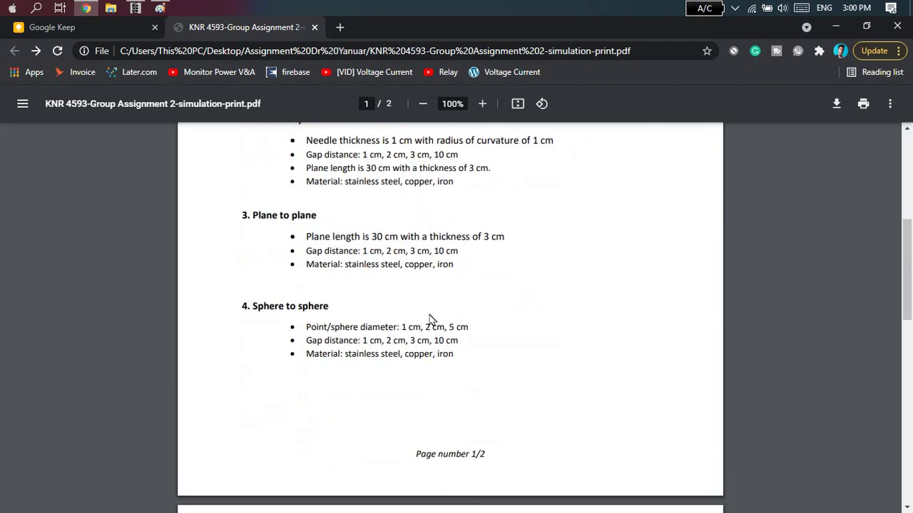
{"action": "scroll", "coordinate": [427, 261], "scroll_direction": "up", "scroll_amount": 4}
{"action": "scroll", "coordinate": [437, 319], "scroll_direction": "down", "scroll_amount": 6}
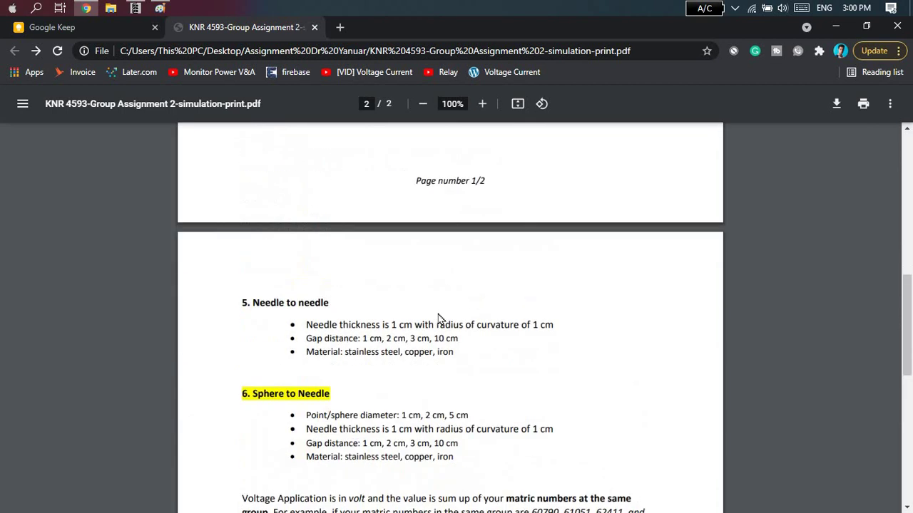
{"action": "scroll", "coordinate": [443, 315], "scroll_direction": "up", "scroll_amount": 6}
{"action": "scroll", "coordinate": [444, 314], "scroll_direction": "up", "scroll_amount": 2}
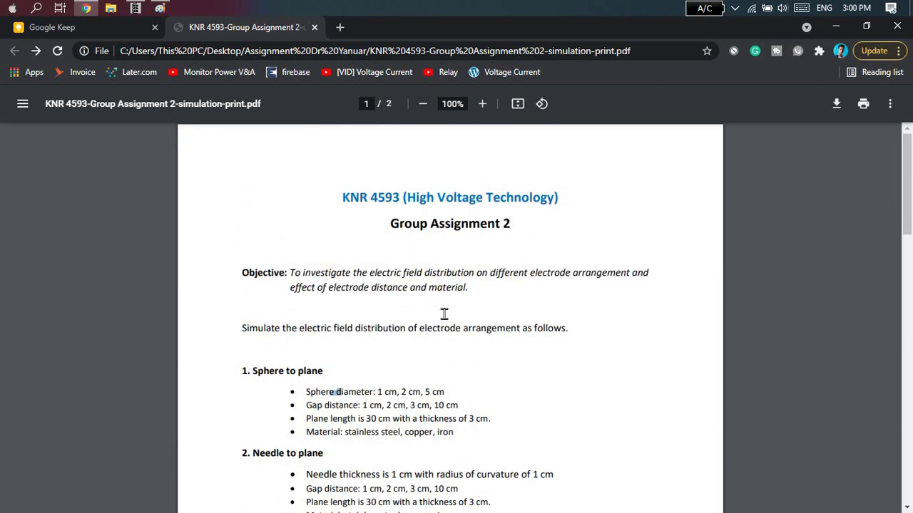
{"action": "left_click", "coordinate": [136, 8]}
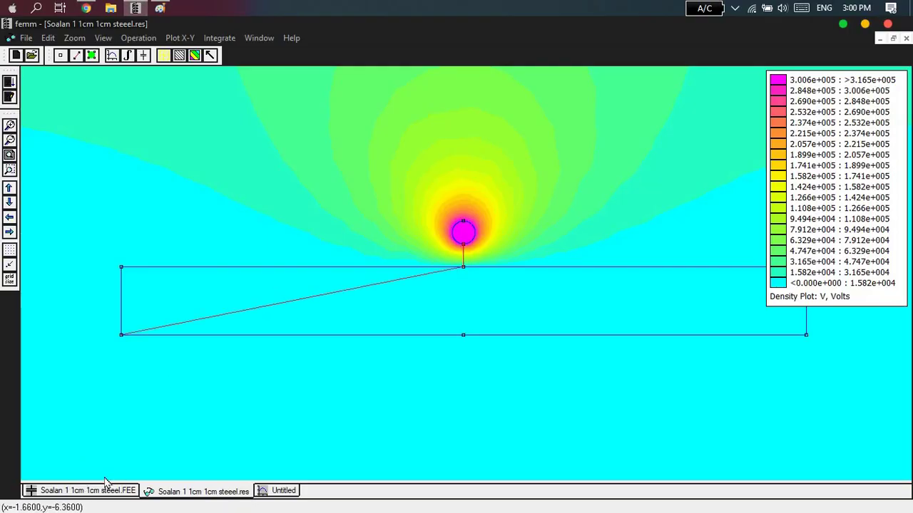
Step: Clear the contour from the voltage density plot and return to the sphere-to-plane geometry model
{"action": "left_click", "coordinate": [61, 55]}
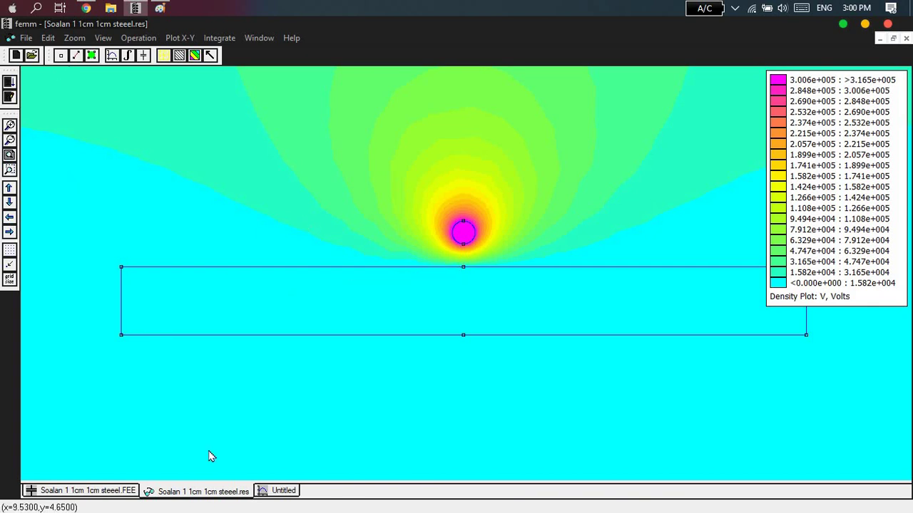
{"action": "left_click", "coordinate": [105, 491]}
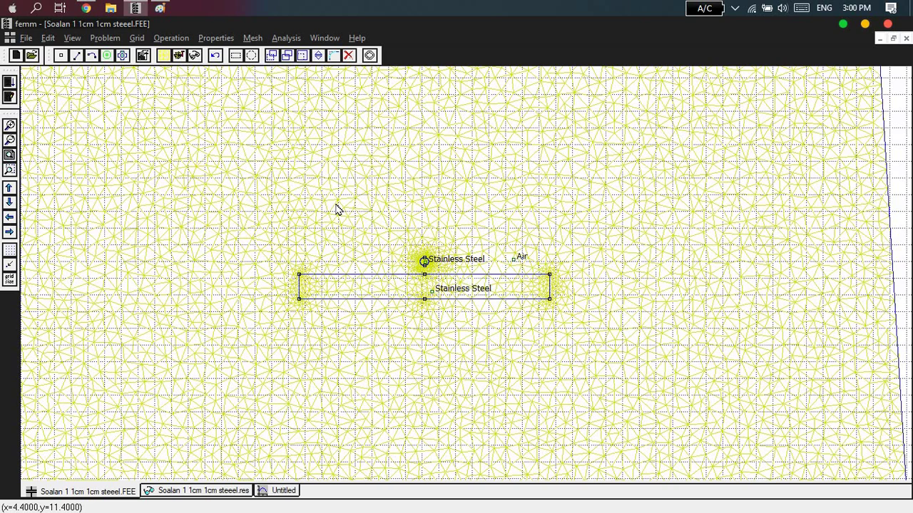
{"action": "left_click", "coordinate": [10, 125]}
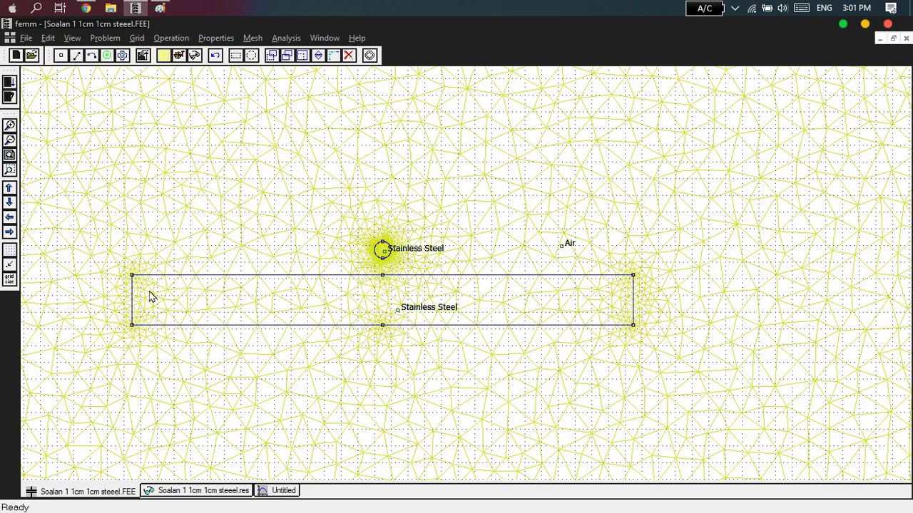
Step: Try copying the plane's outline once with a vertical shift of 1, and undo the copy
{"action": "left_click", "coordinate": [662, 341]}
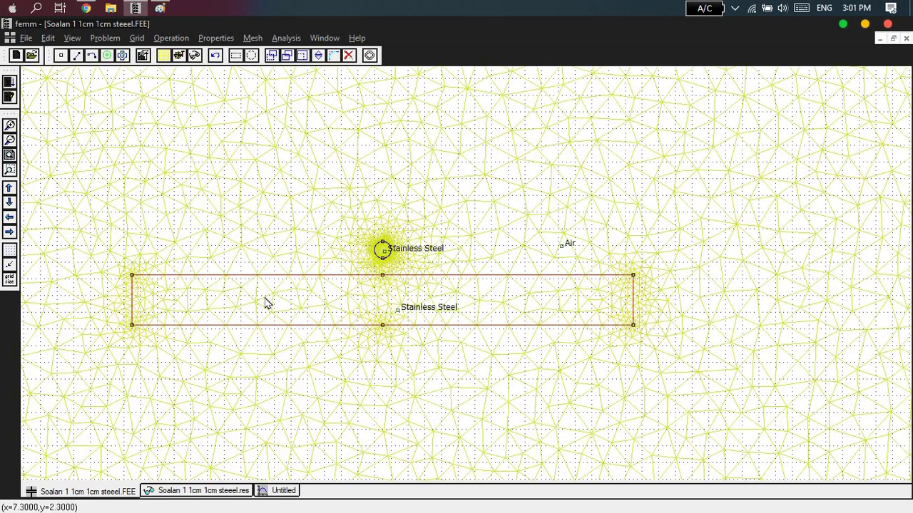
{"action": "left_click", "coordinate": [287, 56]}
{"action": "left_click_drag", "start_coordinate": [424, 179], "coordinate": [618, 122]}
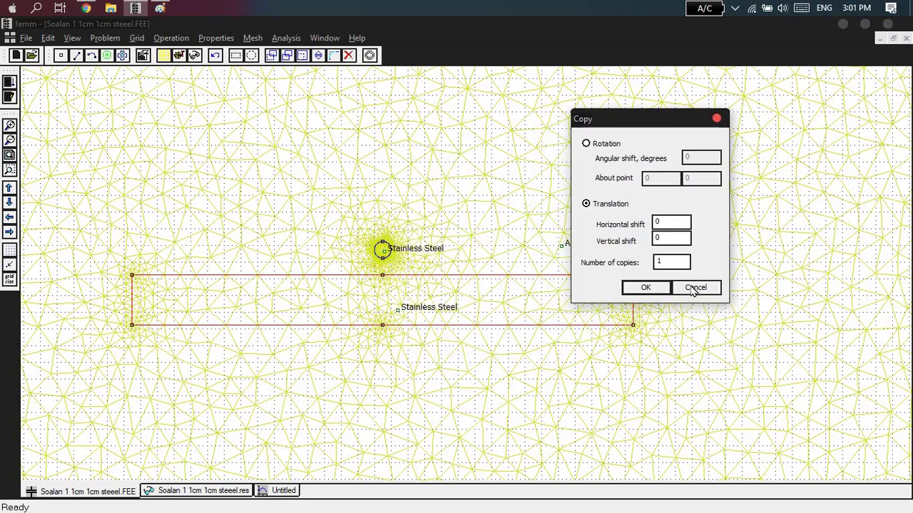
{"action": "left_click", "coordinate": [666, 237]}
{"action": "left_click_drag", "start_coordinate": [644, 123], "coordinate": [765, 184]}
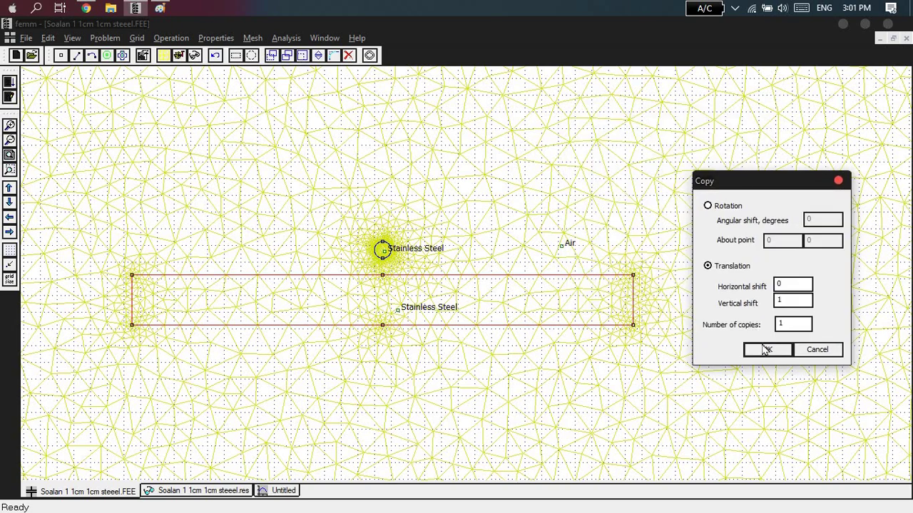
{"action": "left_click", "coordinate": [762, 351]}
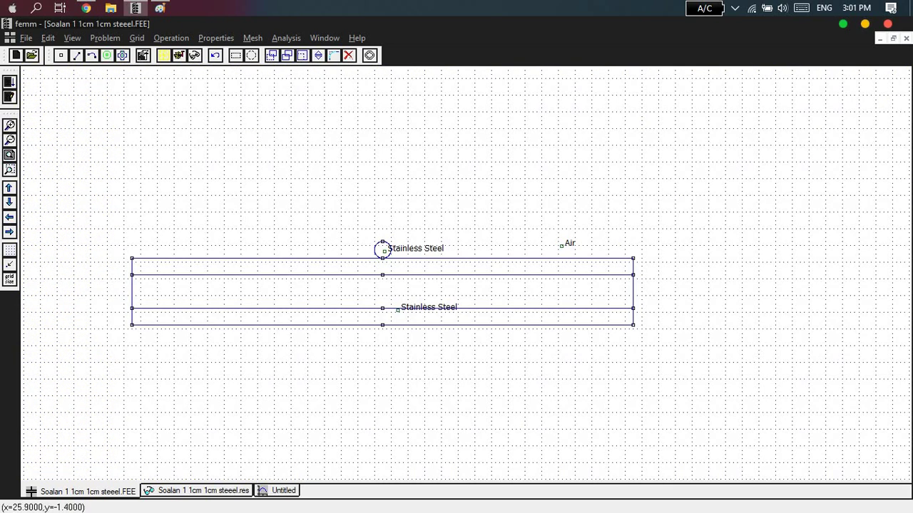
{"action": "key", "text": "ctrl+z"}
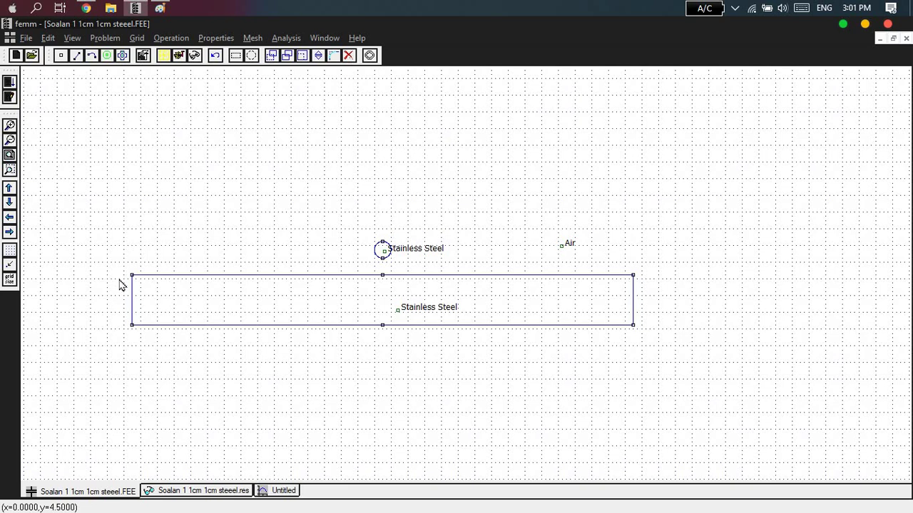
Step: Copy the plane's outline once with a vertical shift of 4
{"action": "left_click", "coordinate": [76, 57]}
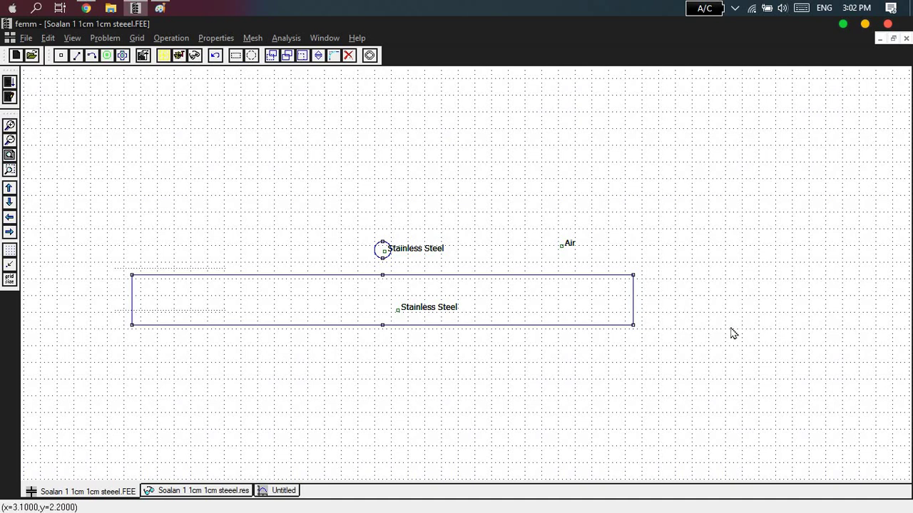
{"action": "left_click_drag", "start_coordinate": [695, 358], "coordinate": [694, 358]}
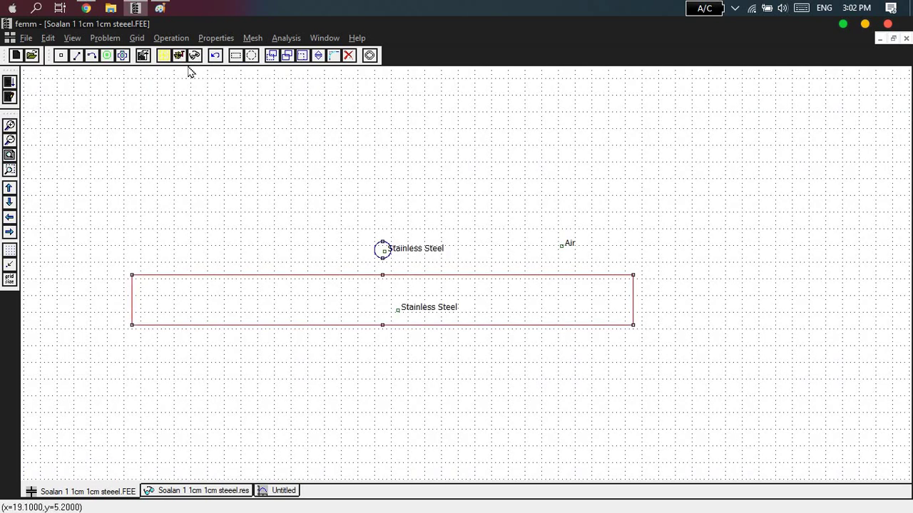
{"action": "left_click", "coordinate": [285, 56]}
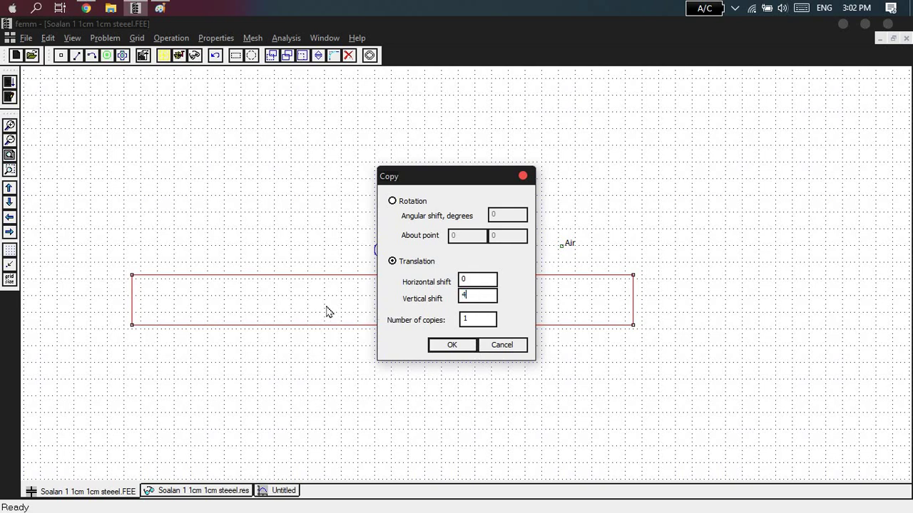
{"action": "key", "text": "Return"}
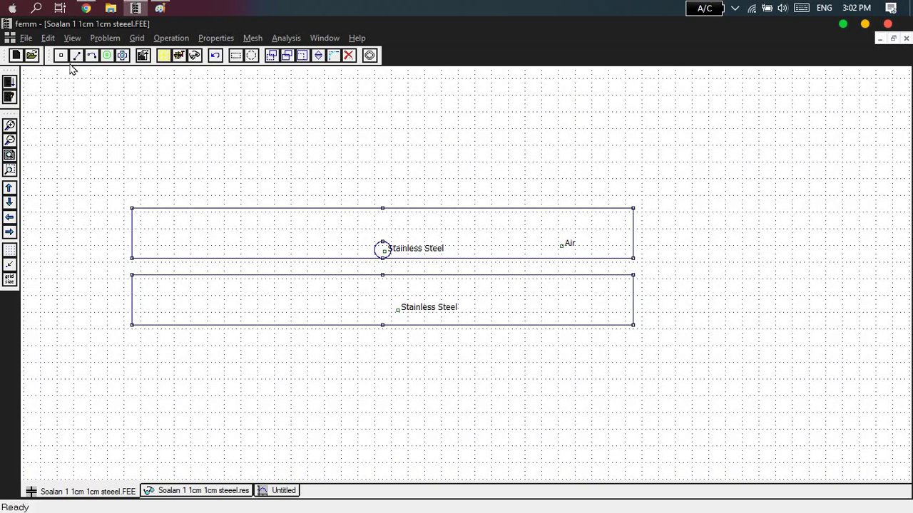
Step: Delete the copied plane and the sphere with all their nodes, along with the upper Stainless Steel and Air block labels
{"action": "left_click", "coordinate": [236, 57]}
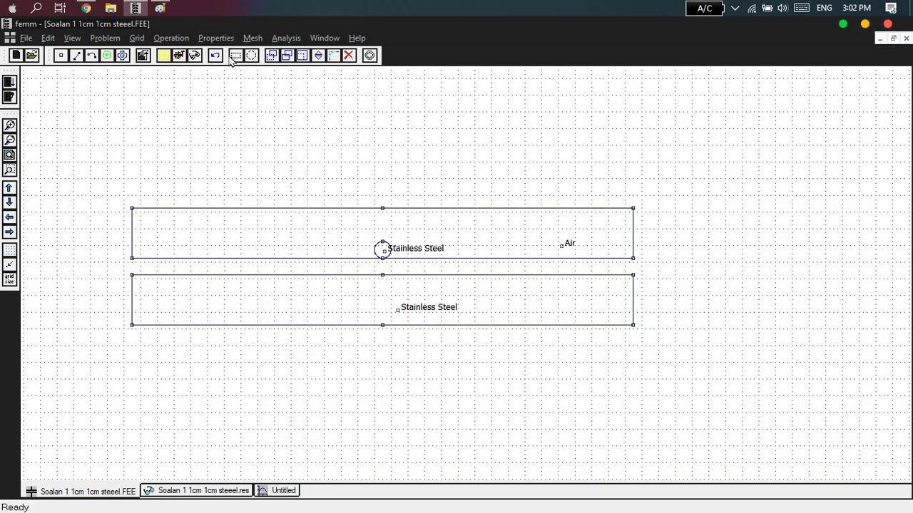
{"action": "left_click_drag", "start_coordinate": [102, 192], "coordinate": [660, 273]}
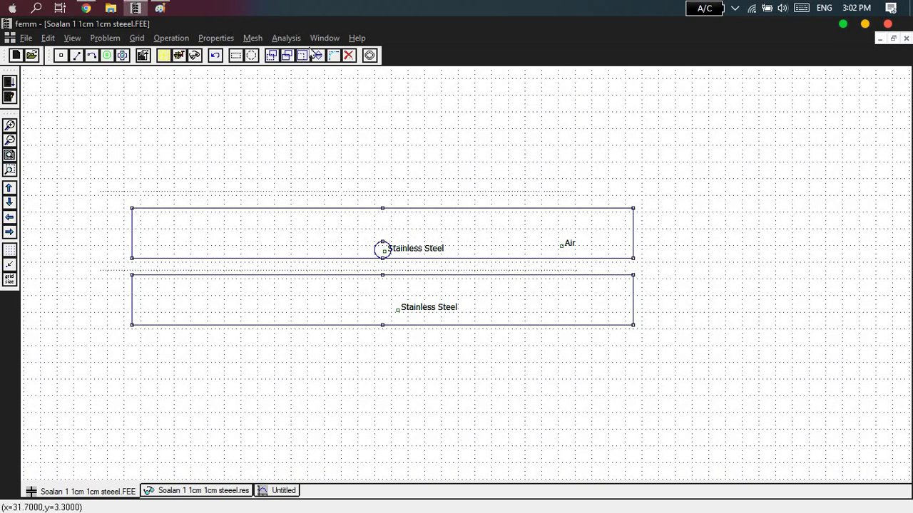
{"action": "left_click", "coordinate": [348, 55]}
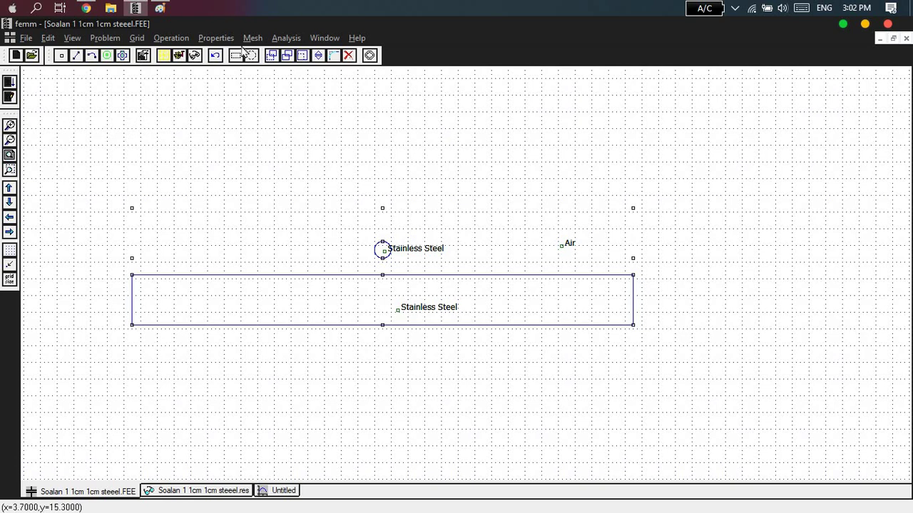
{"action": "left_click_drag", "start_coordinate": [118, 189], "coordinate": [654, 269]}
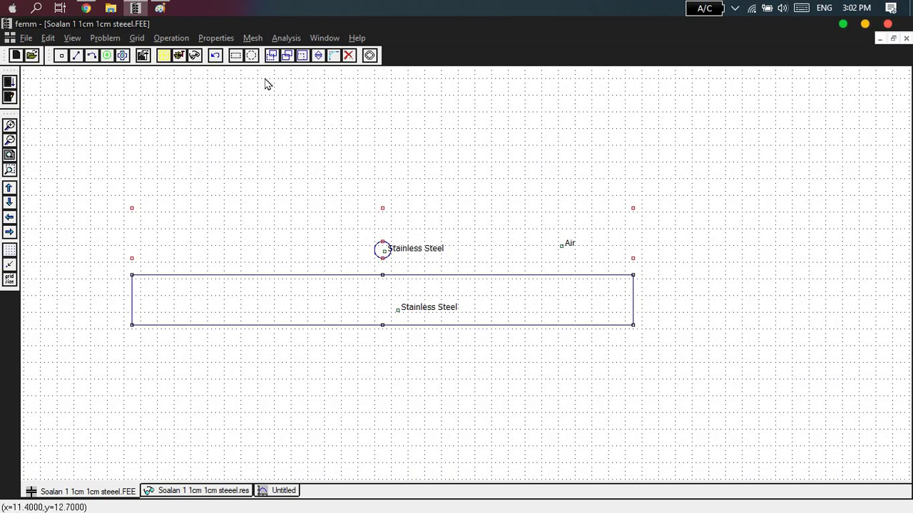
{"action": "left_click", "coordinate": [348, 56]}
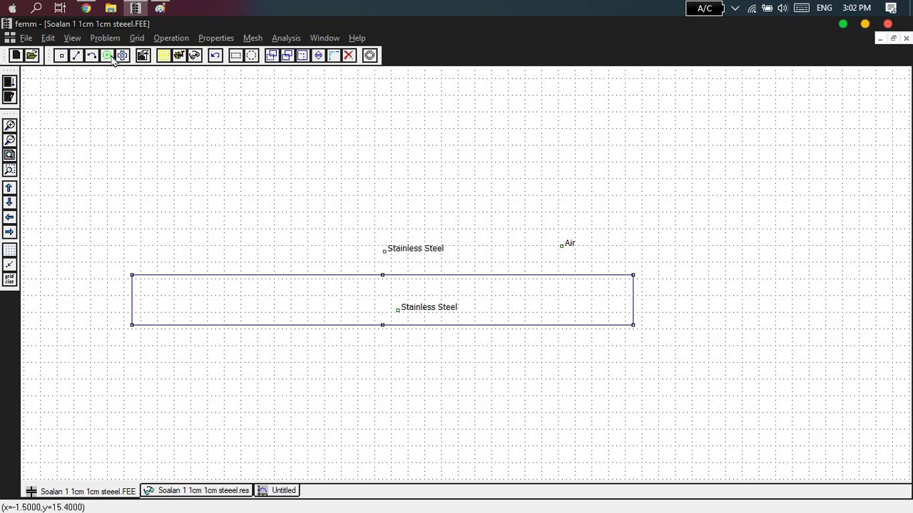
{"action": "left_click", "coordinate": [385, 253]}
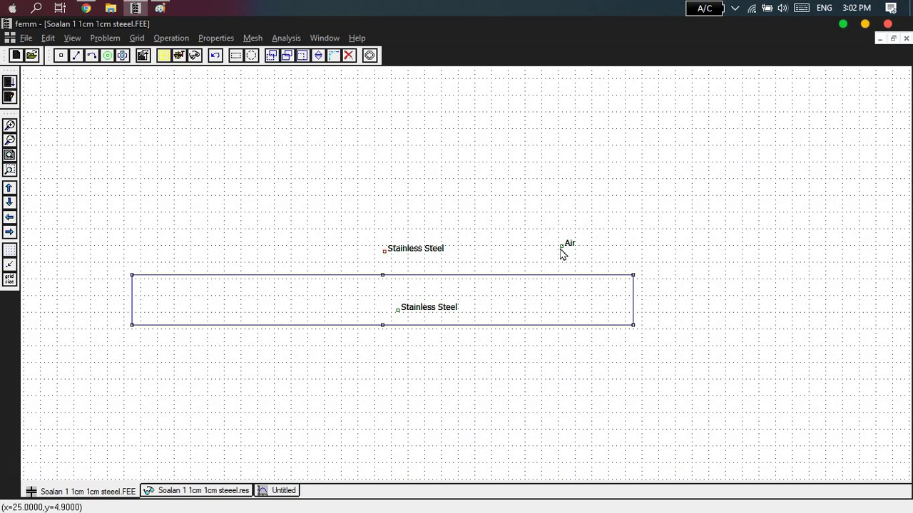
{"action": "left_click", "coordinate": [348, 56]}
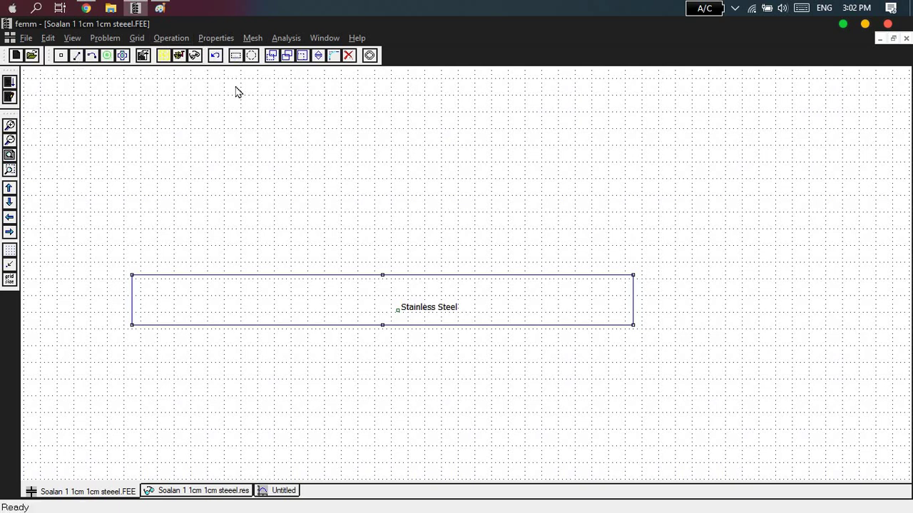
Step: Try copying the remaining plane upward to form a parallel plane-to-plane arrangement, and undo the copy
{"action": "left_click_drag", "start_coordinate": [108, 255], "coordinate": [705, 381]}
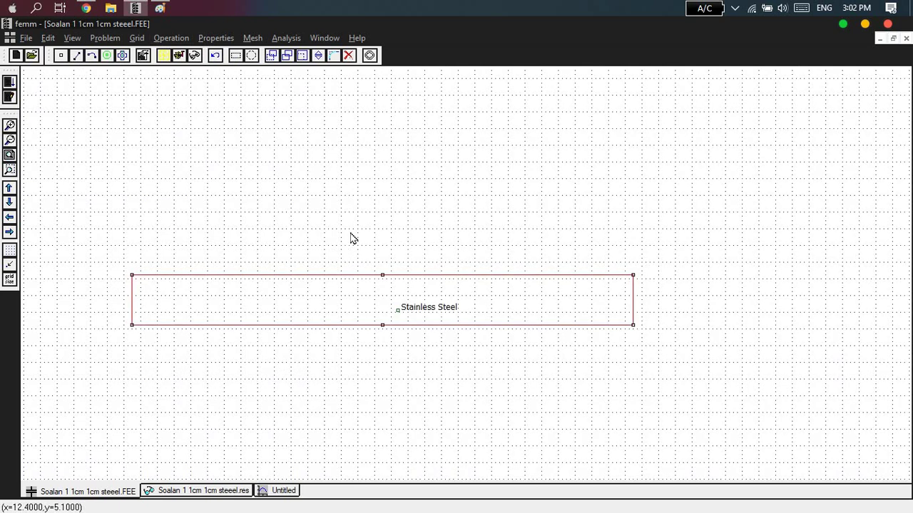
{"action": "left_click", "coordinate": [287, 56]}
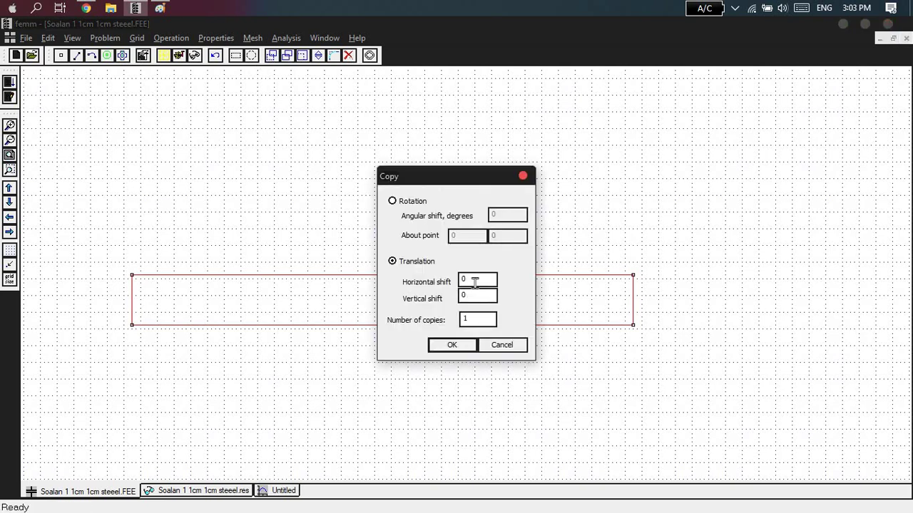
{"action": "key", "text": "Tab"}
{"action": "key", "text": "Return"}
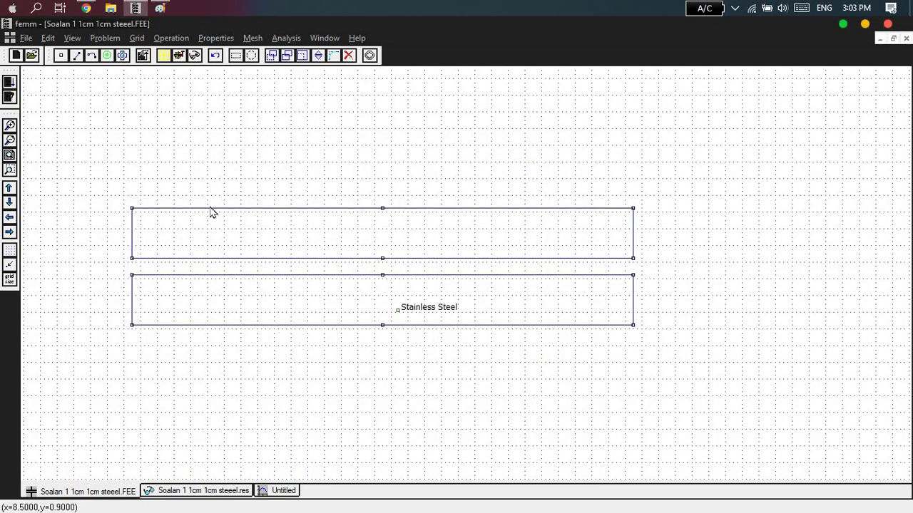
{"action": "key", "text": "ctrl+z"}
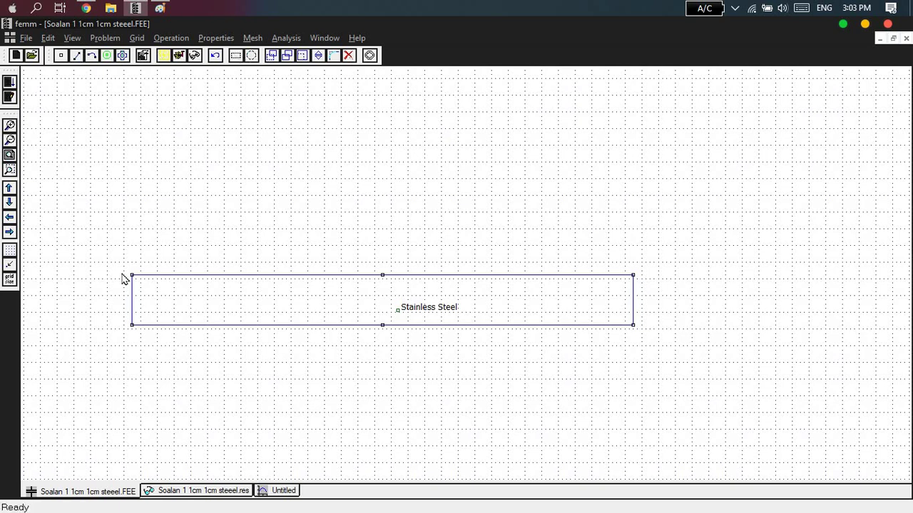
Step: Copy the plane's outline upward as a second parallel plane with a wider gap than the previous copy
{"action": "left_click_drag", "start_coordinate": [106, 253], "coordinate": [803, 401]}
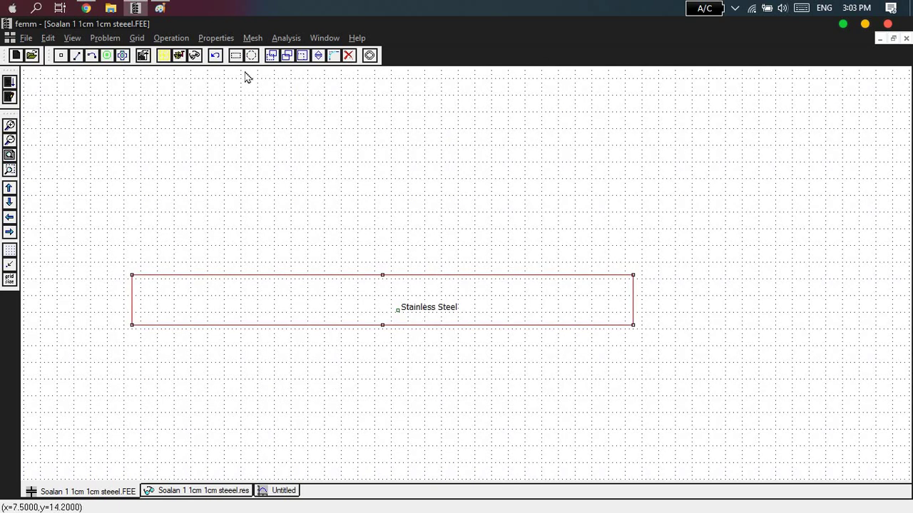
{"action": "left_click", "coordinate": [274, 56]}
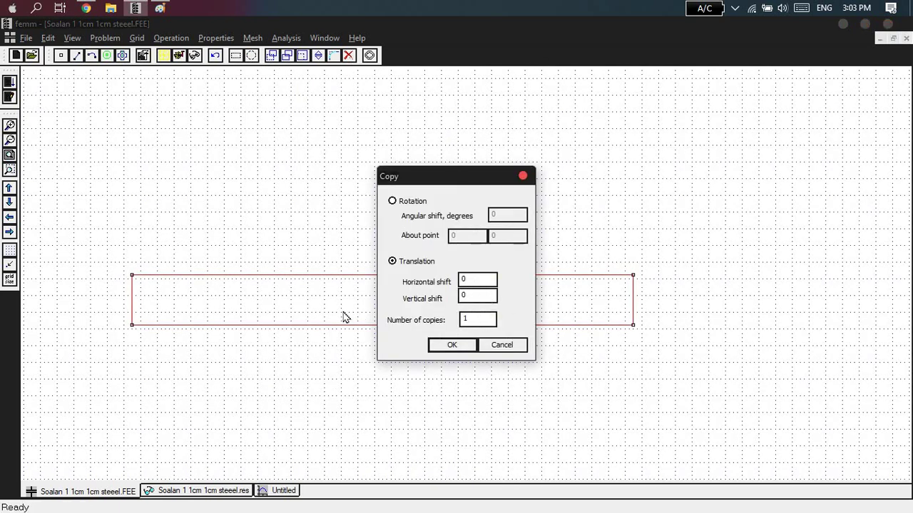
{"action": "key", "text": "Return"}
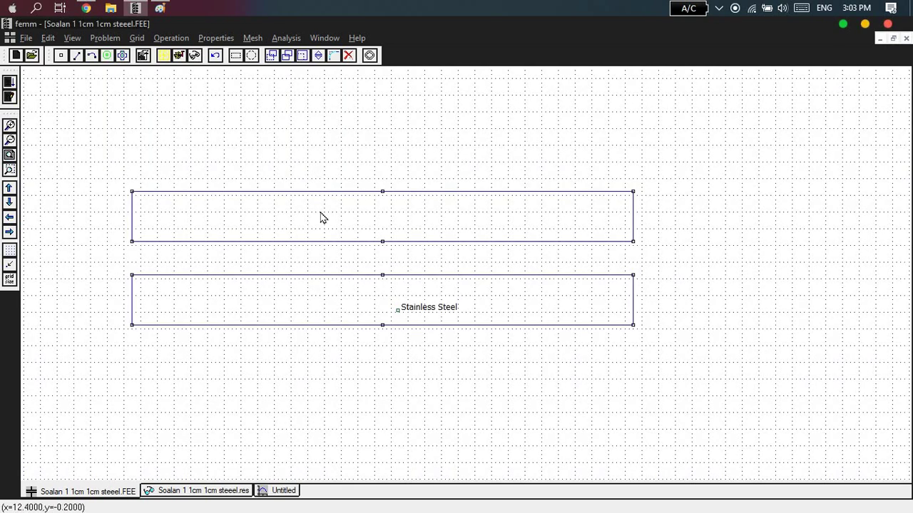
Step: Generate the mesh for the two parallel planes and delete the copied upper plane
{"action": "left_click", "coordinate": [167, 56]}
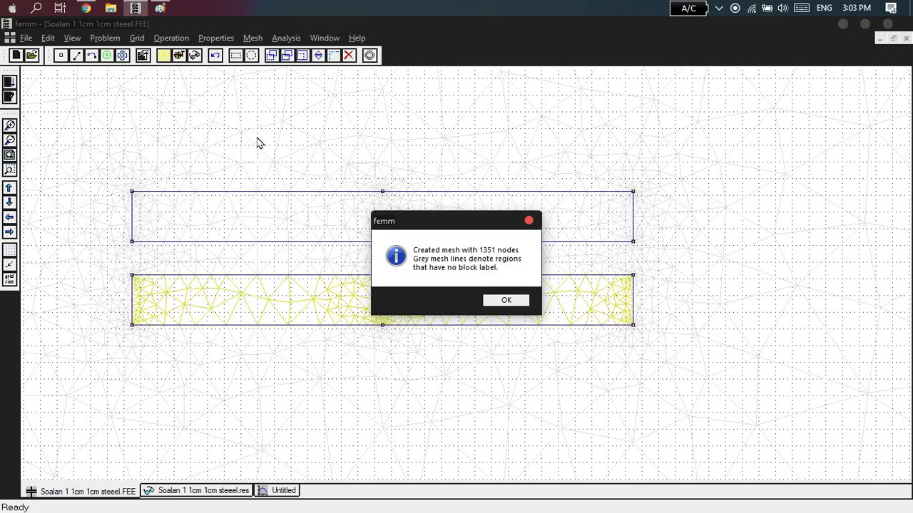
{"action": "left_click", "coordinate": [503, 301]}
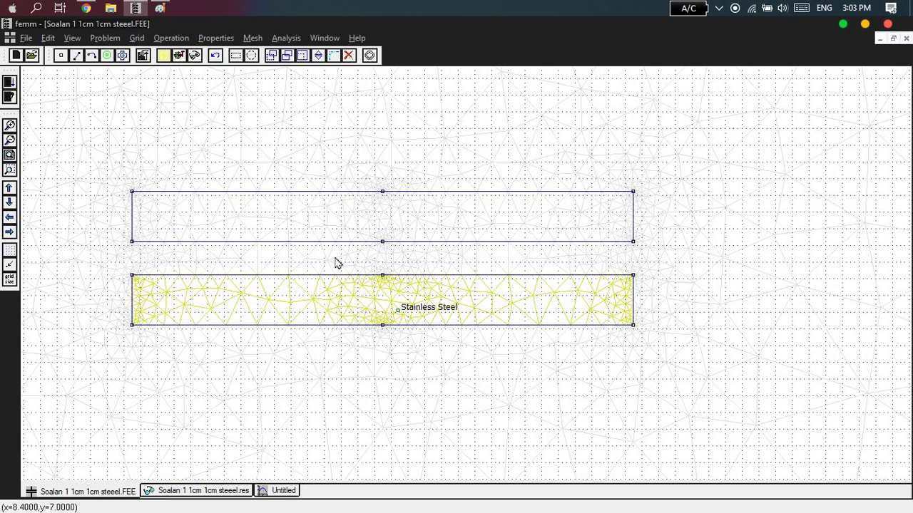
{"action": "key", "text": "Delete"}
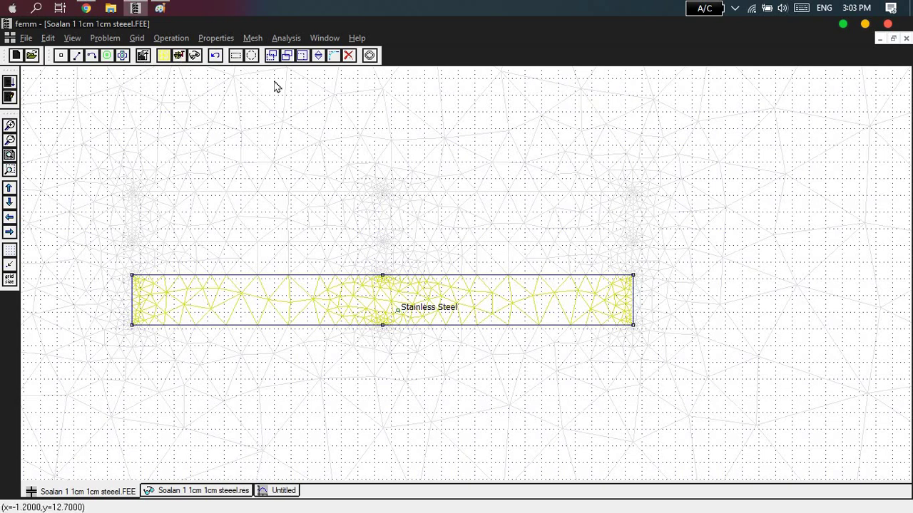
Step: Draw a larger circle above the plane's middle by joining two nodes with two semicircular arcs, its upper node at about (14.9, 10.3)
{"action": "left_click", "coordinate": [385, 238]}
{"action": "left_click", "coordinate": [381, 153]}
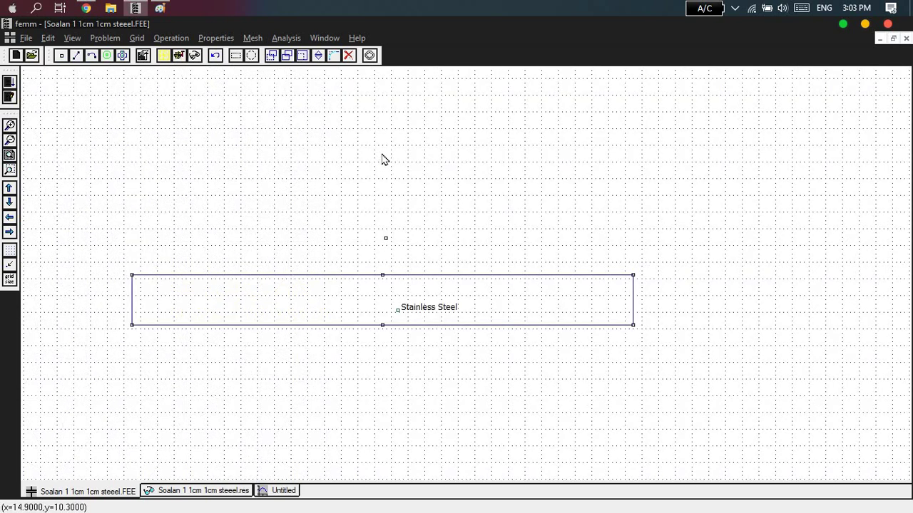
{"action": "left_click", "coordinate": [91, 56]}
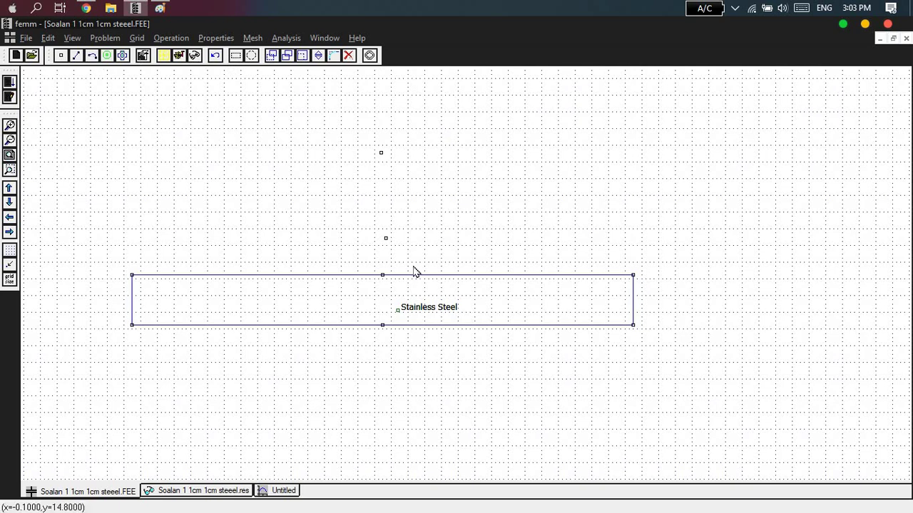
{"action": "left_click", "coordinate": [385, 240]}
{"action": "left_click", "coordinate": [380, 154]}
{"action": "key", "text": "Return"}
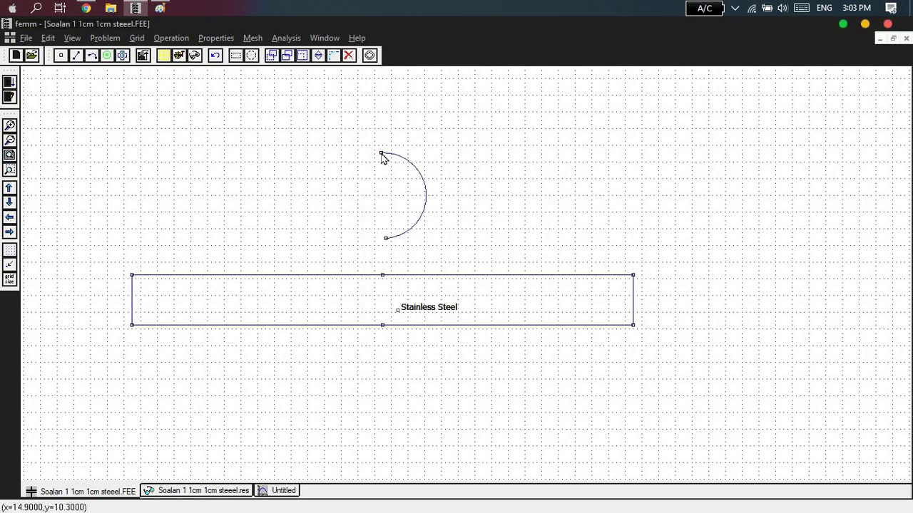
{"action": "left_click", "coordinate": [380, 153]}
{"action": "left_click", "coordinate": [387, 240]}
{"action": "key", "text": "Return"}
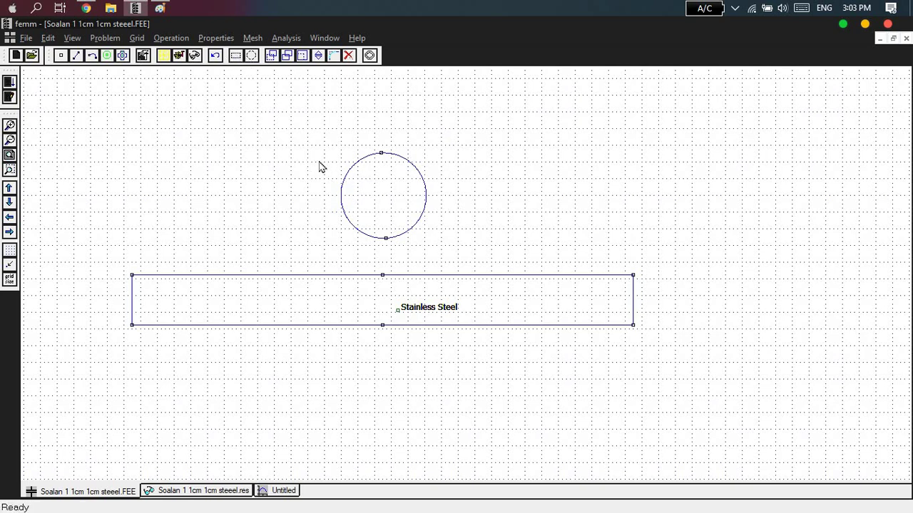
Step: Move the circle away from the plane twice, each time with a vertical shift of 1
{"action": "left_click_drag", "start_coordinate": [430, 254], "coordinate": [464, 267]}
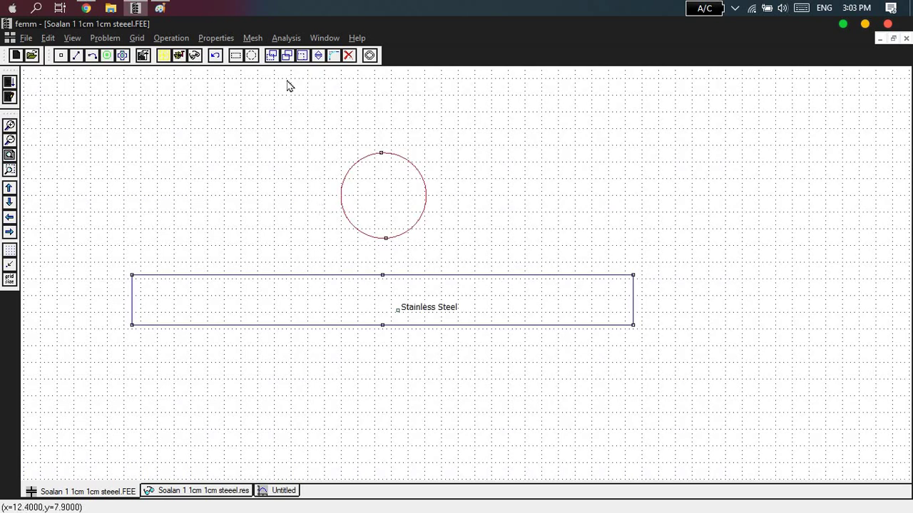
{"action": "left_click", "coordinate": [273, 56]}
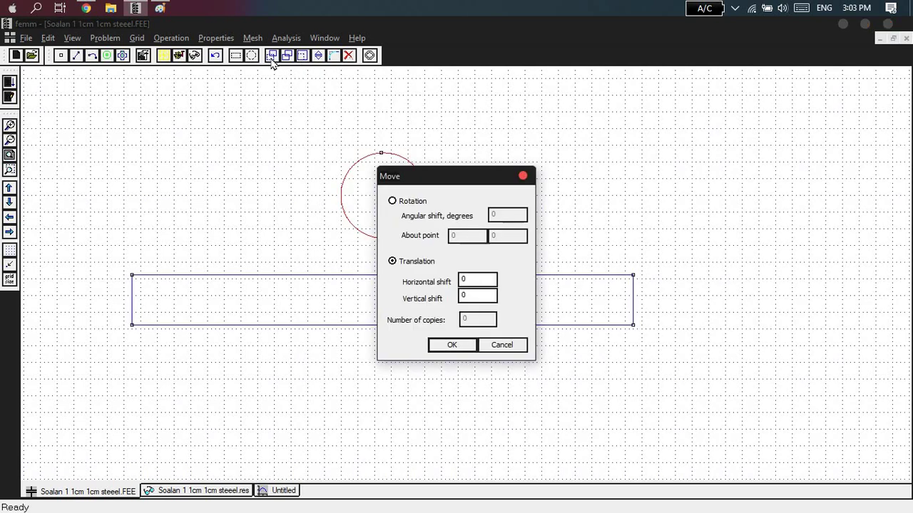
{"action": "double_click", "coordinate": [477, 295]}
{"action": "type", "text": "1"}
{"action": "key", "text": "Return"}
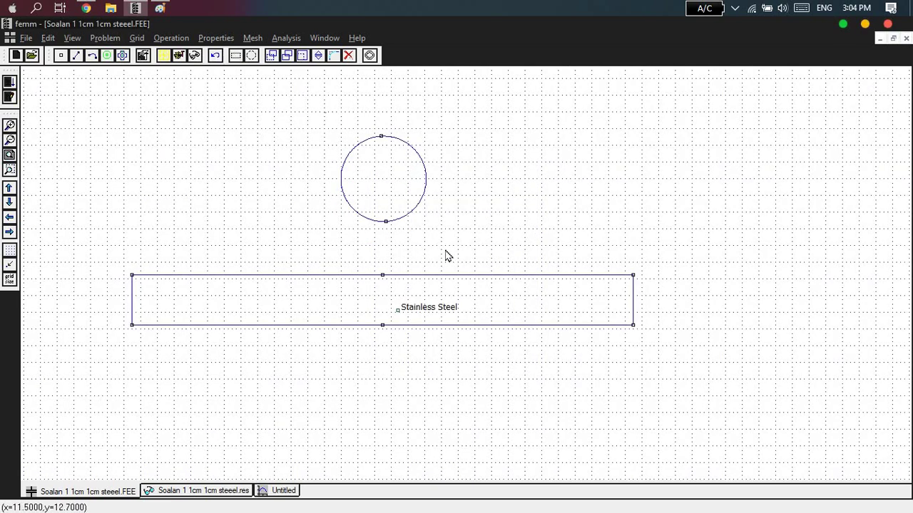
{"action": "left_click", "coordinate": [258, 90]}
{"action": "left_click", "coordinate": [271, 57]}
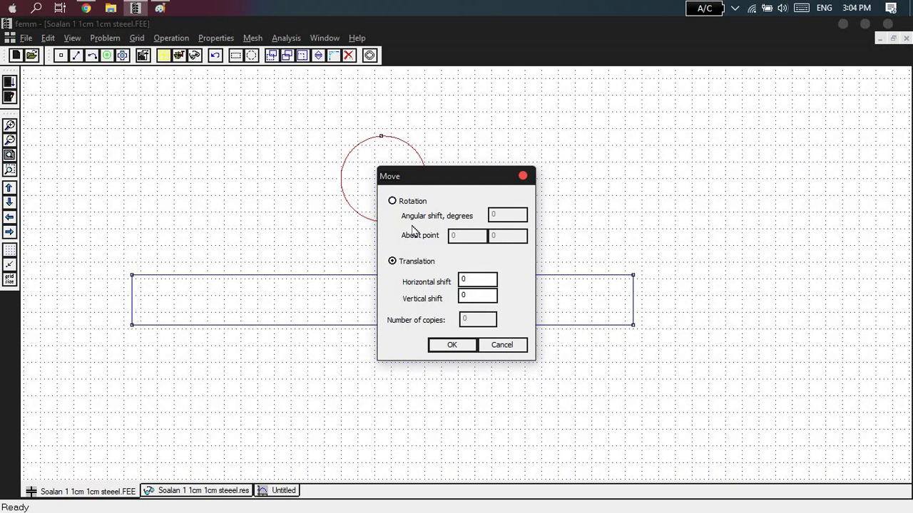
{"action": "double_click", "coordinate": [476, 295]}
{"action": "type", "text": "1"}
{"action": "key", "text": "Return"}
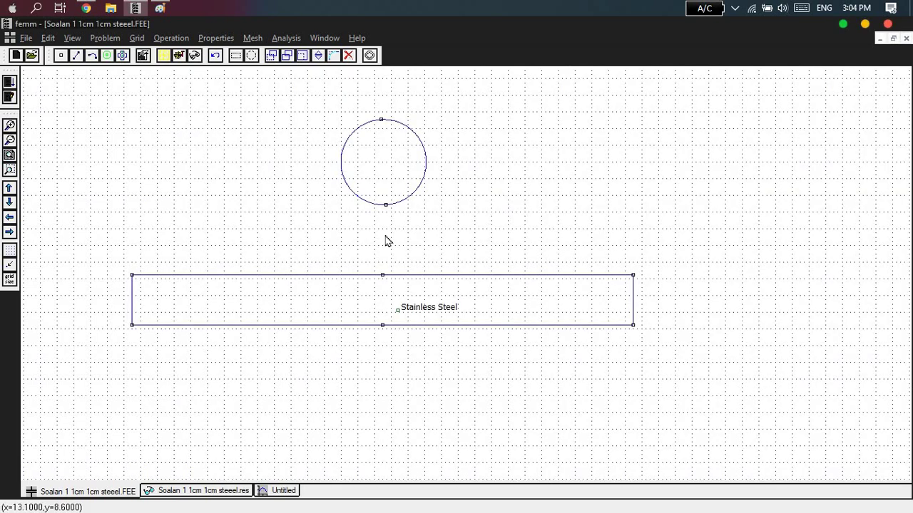